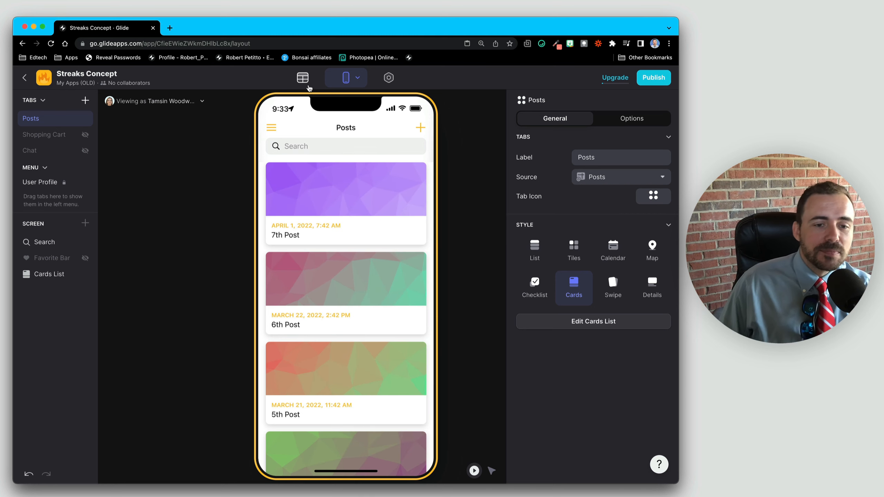
Step: Look through the dated post cards on the Posts screen, from the 7th Post back to the 1st Post
scroll(337, 177, down, 8)
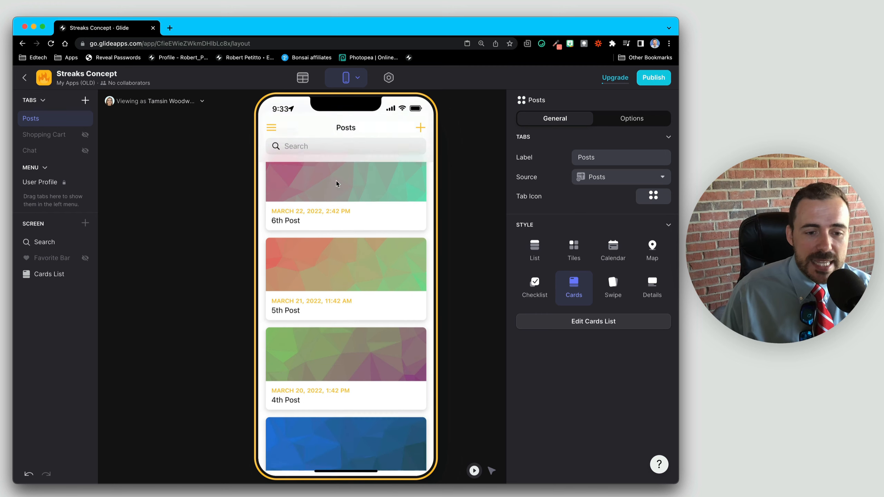
scroll(336, 180, up, 8)
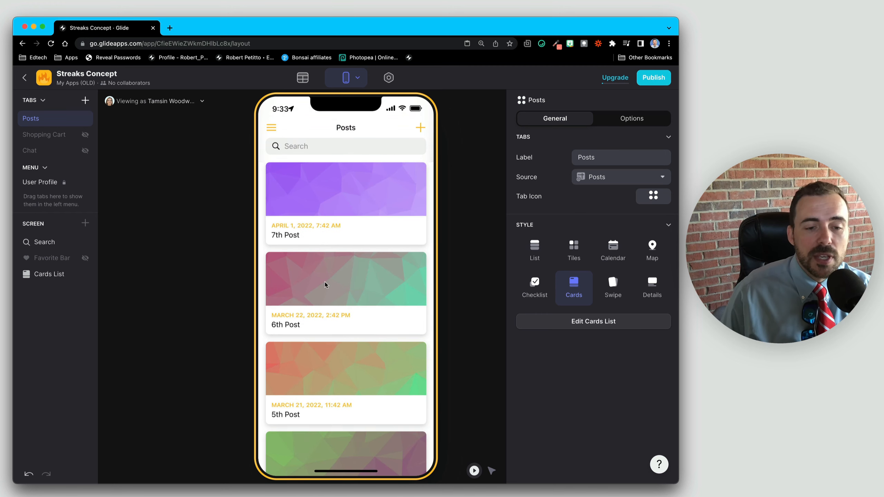
scroll(325, 282, down, 1)
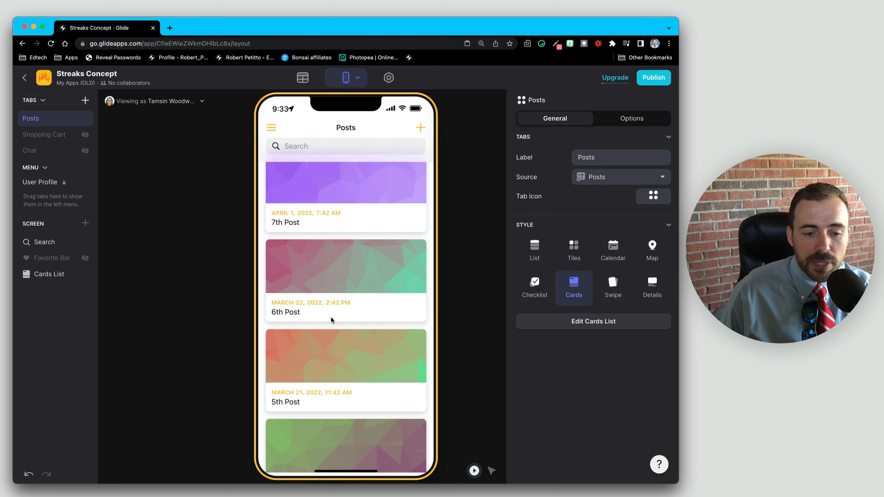
scroll(331, 317, down, 7)
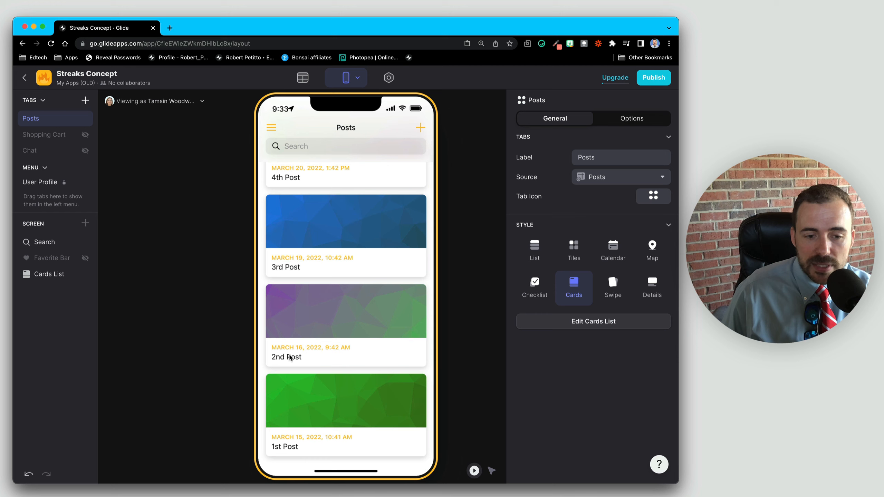
scroll(290, 357, up, 4)
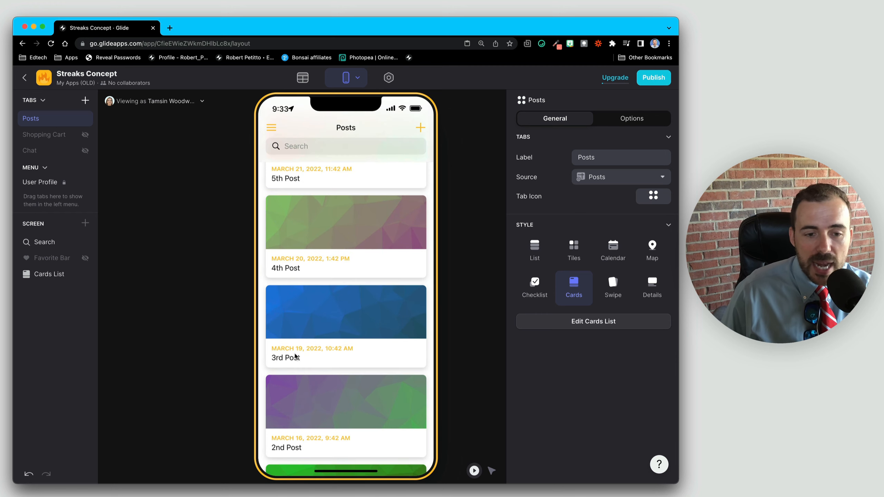
scroll(296, 358, up, 3)
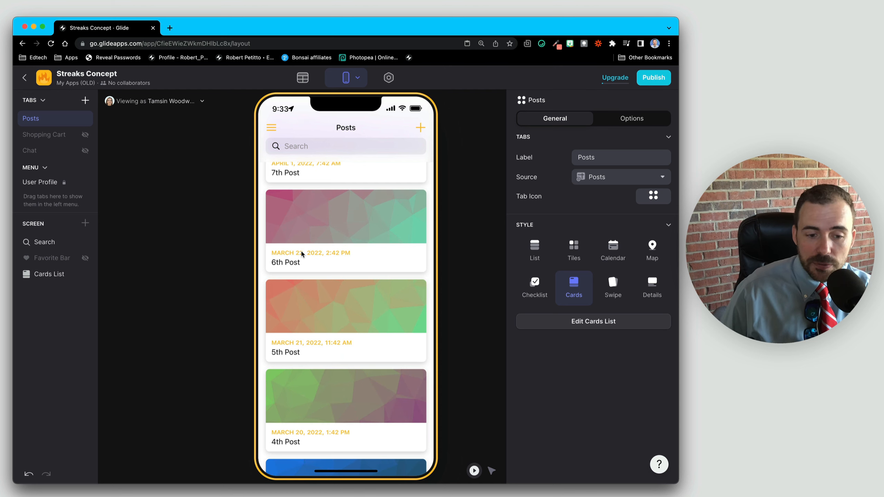
scroll(303, 254, up, 2)
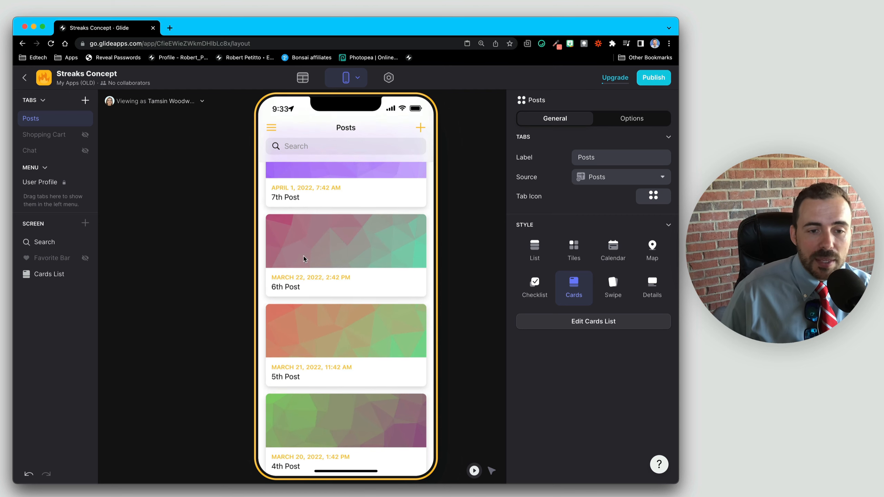
scroll(322, 223, up, 2)
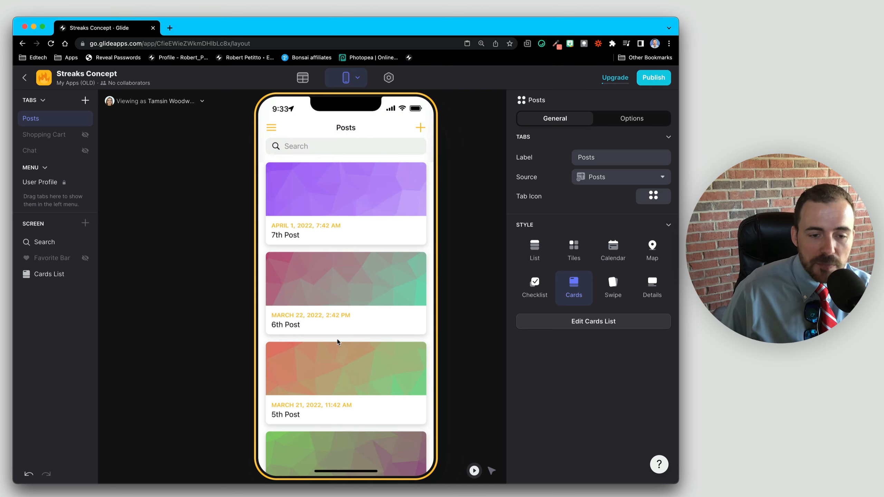
scroll(338, 343, down, 4)
scroll(338, 341, down, 3)
scroll(338, 341, up, 6)
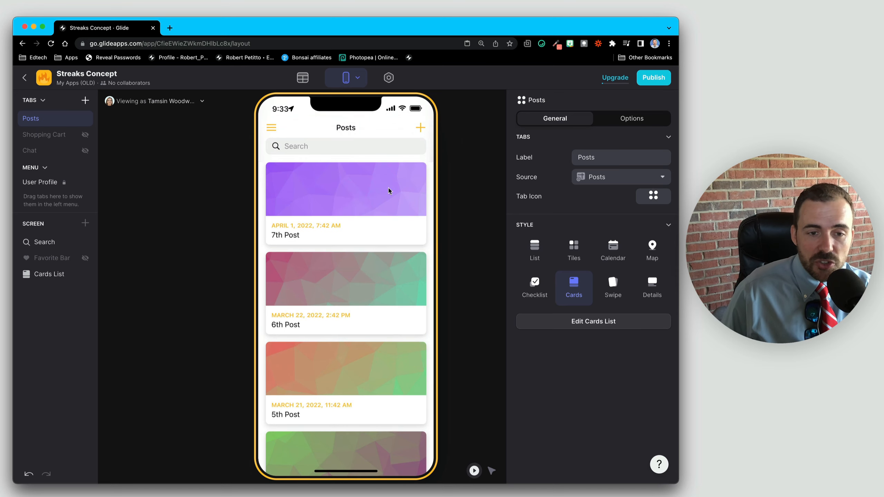
scroll(324, 267, down, 4)
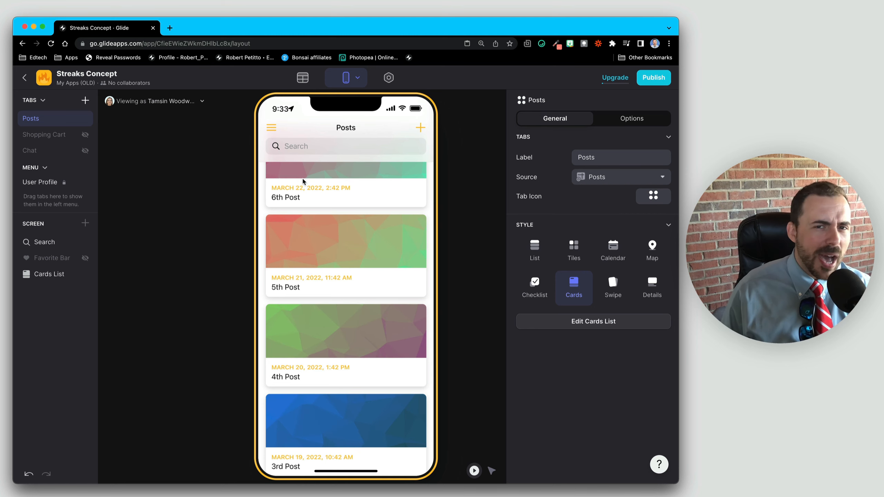
Step: Open the data of the Posts table and compare the Timestamp values of consecutive posts
click(302, 78)
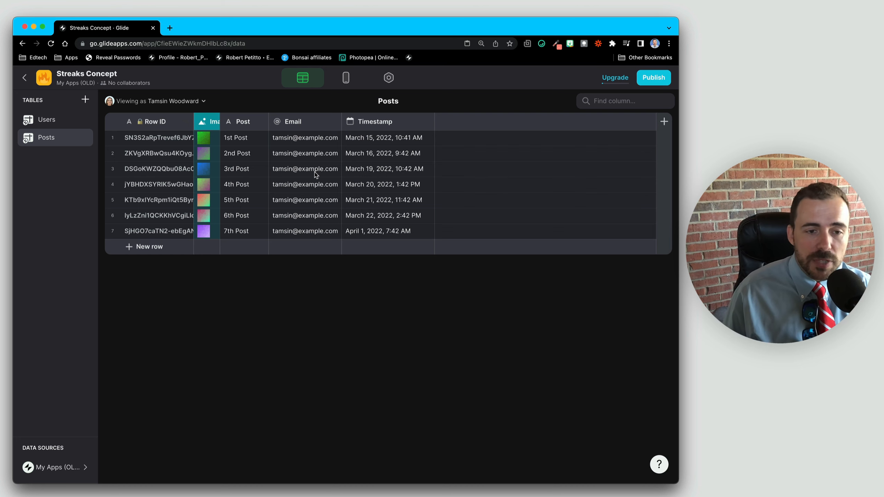
click(366, 141)
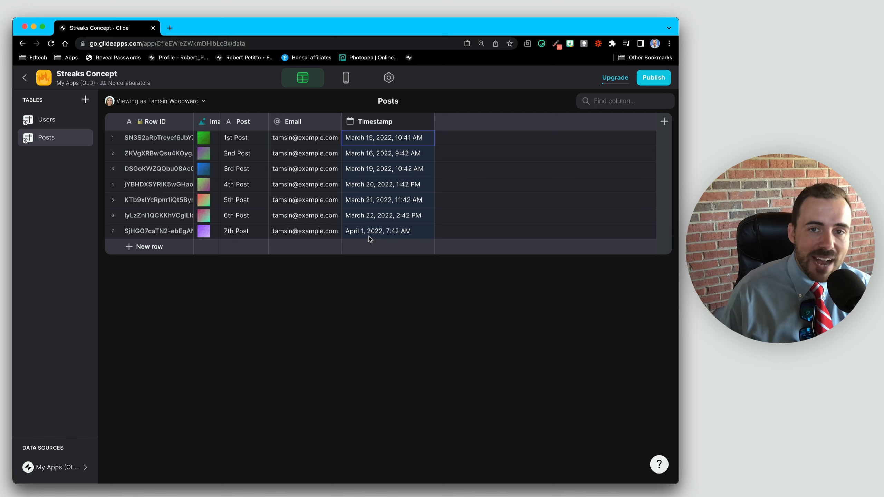
click(380, 199)
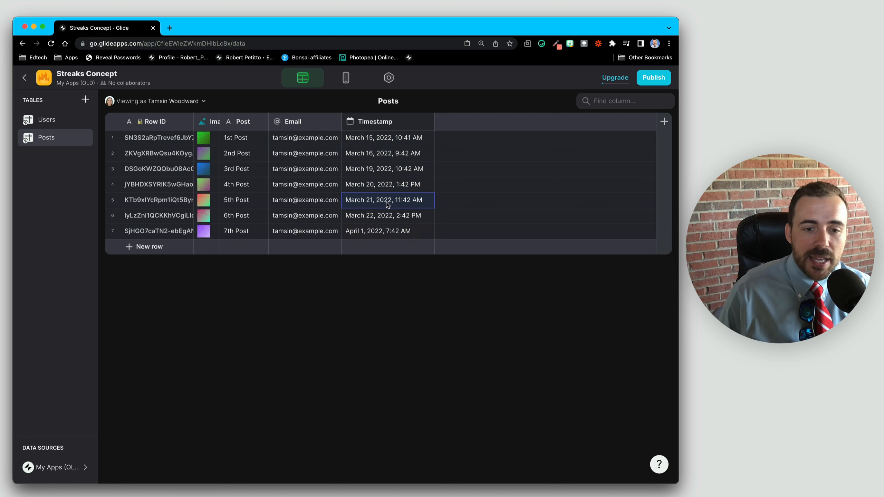
click(382, 221)
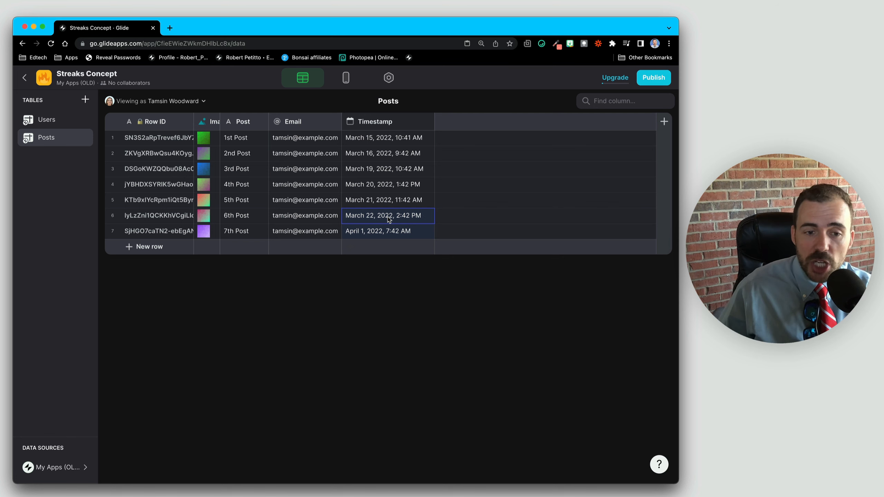
click(113, 215)
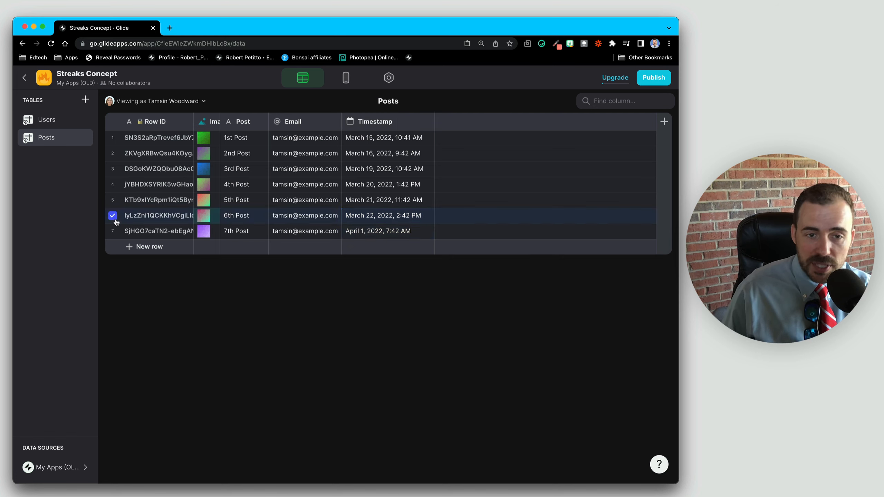
click(366, 222)
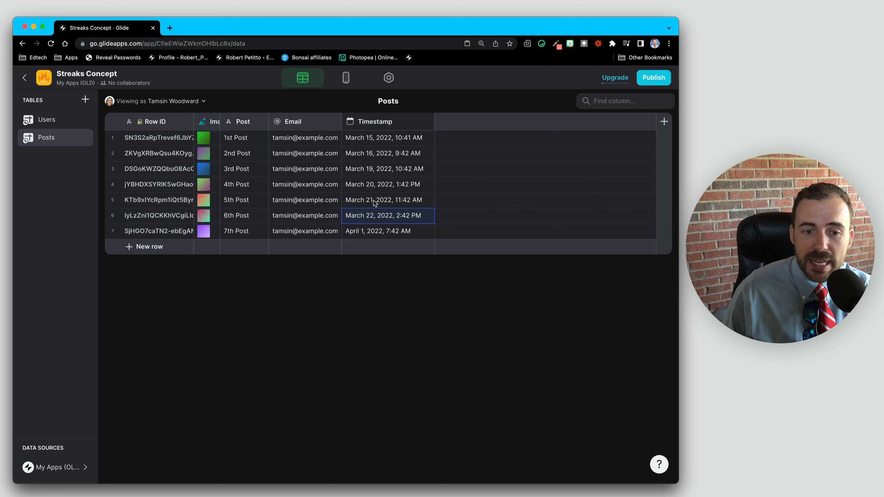
click(374, 202)
click(374, 236)
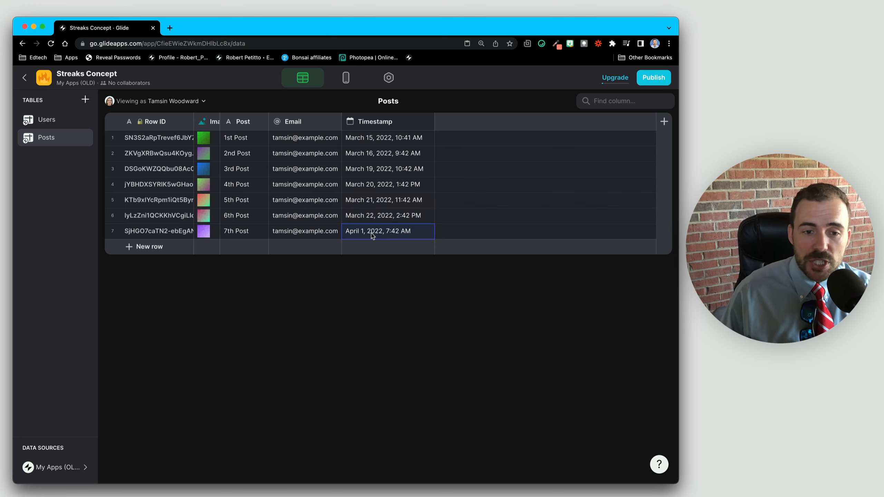
click(387, 222)
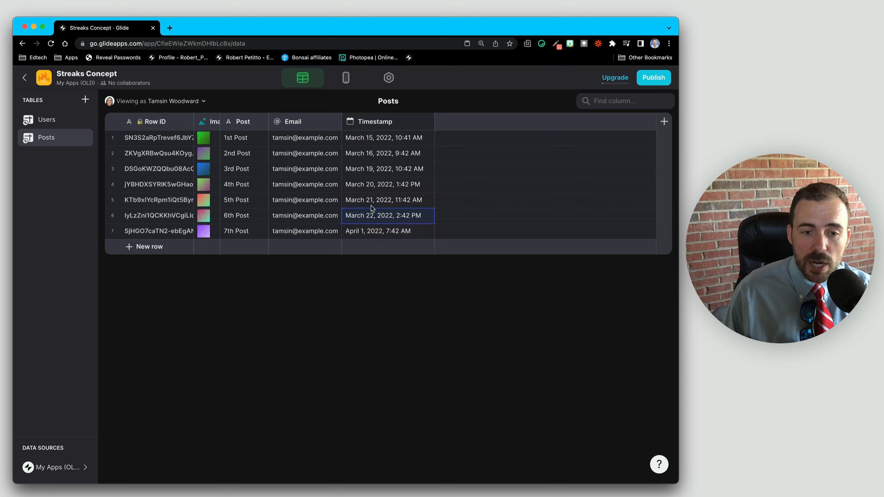
click(373, 204)
click(375, 231)
click(379, 204)
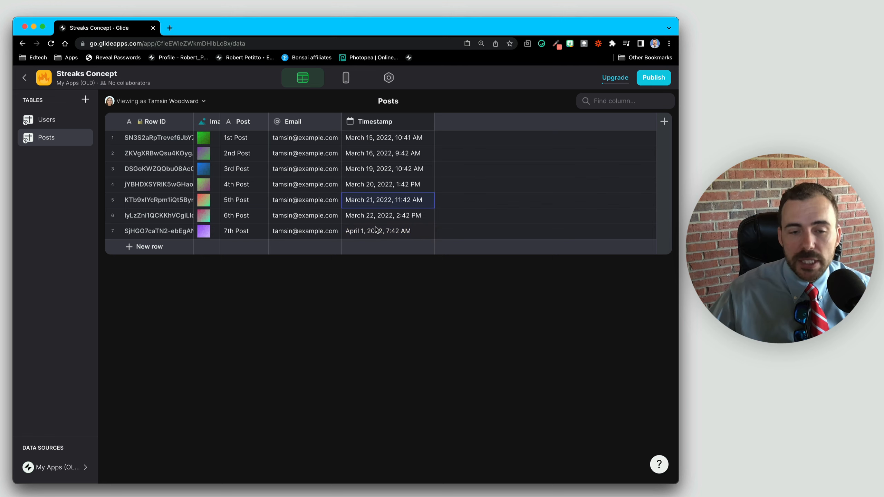
click(389, 216)
click(391, 205)
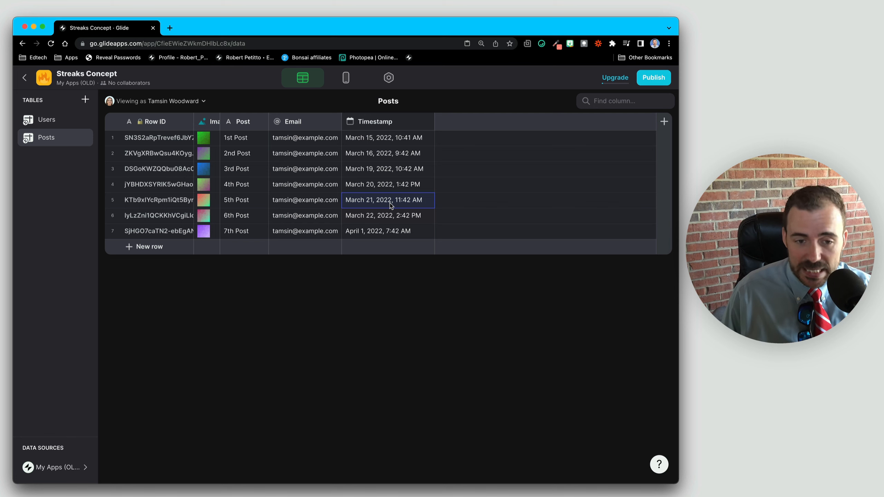
Step: Inspect the full stored timestamps of the 6th and 5th posts, including the time portion of the 5th
double_click(406, 217)
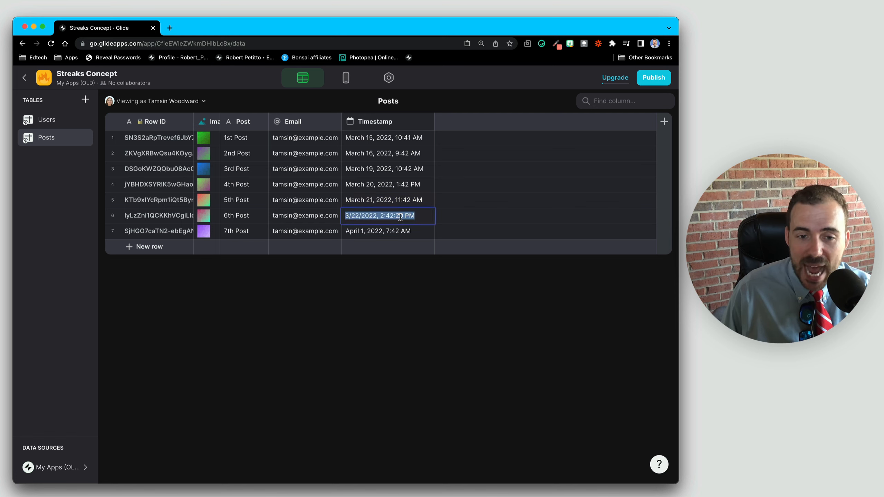
click(364, 205)
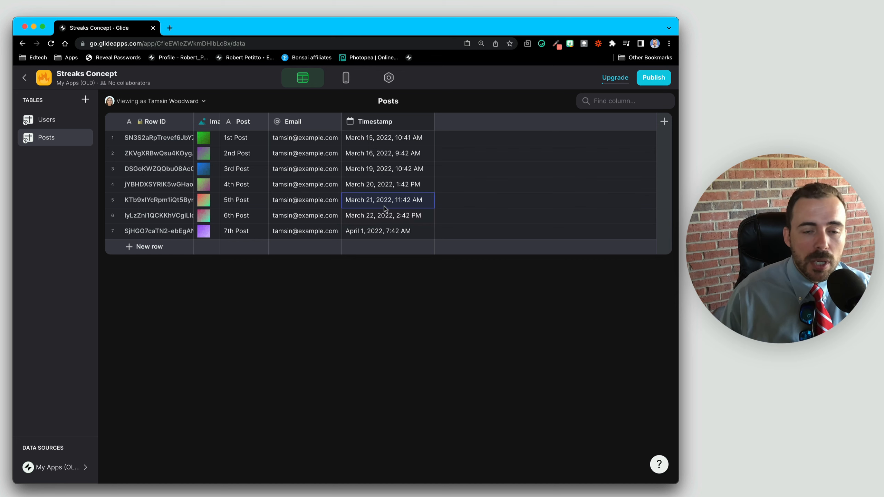
click(375, 120)
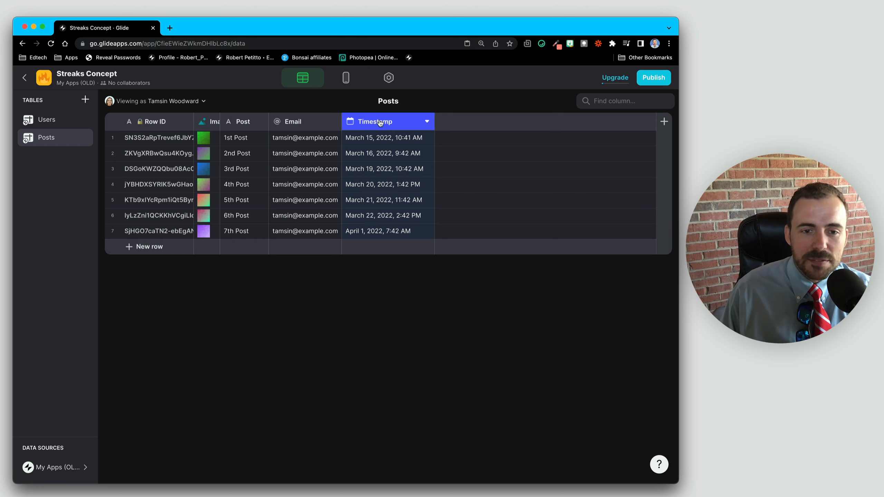
double_click(377, 201)
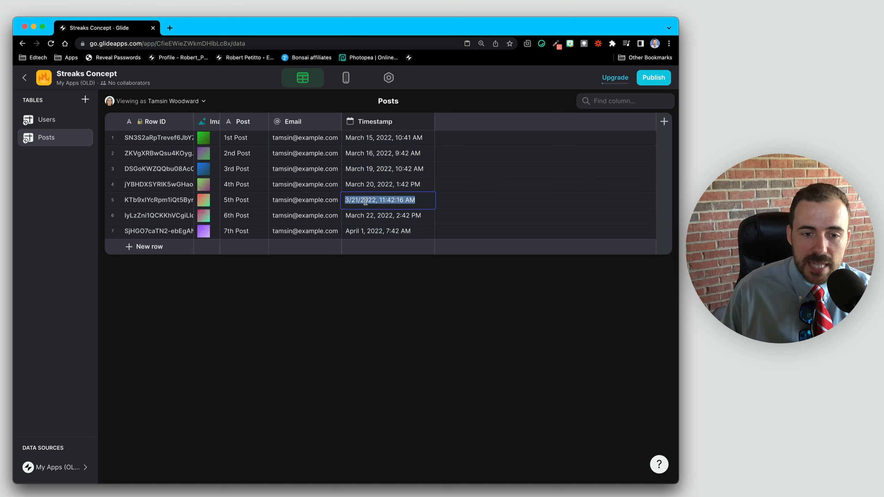
click(380, 201)
shift+click(433, 203)
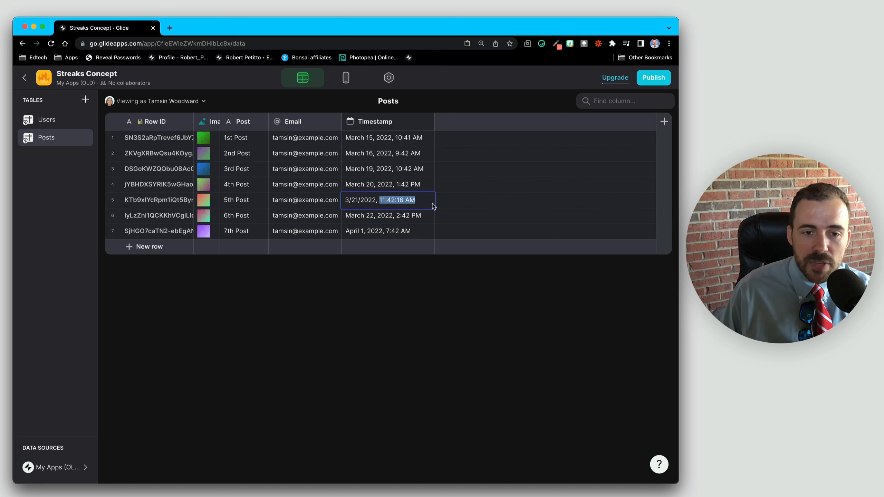
Step: Try limiting the Timestamp column's display to Date only
double_click(393, 120)
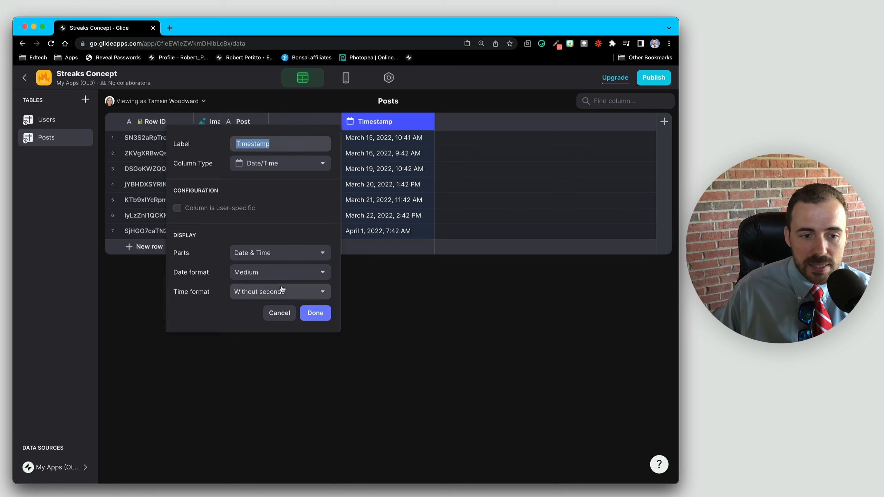
click(266, 253)
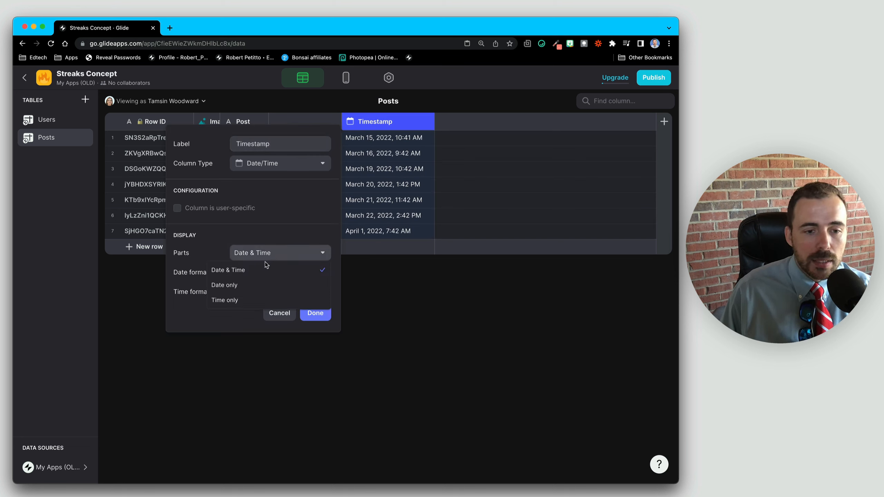
click(235, 289)
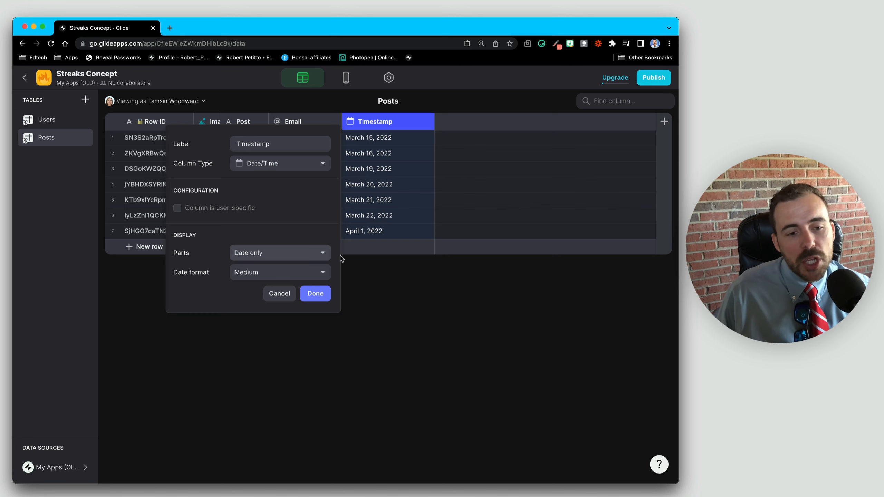
click(282, 299)
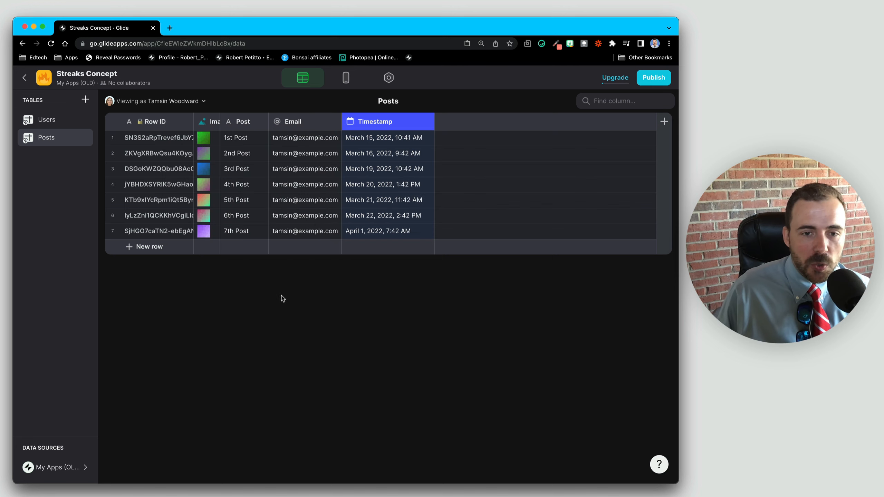
Step: Add a new Math column labelled dayOnly to the Posts table
click(372, 139)
drag(373, 148, 376, 233)
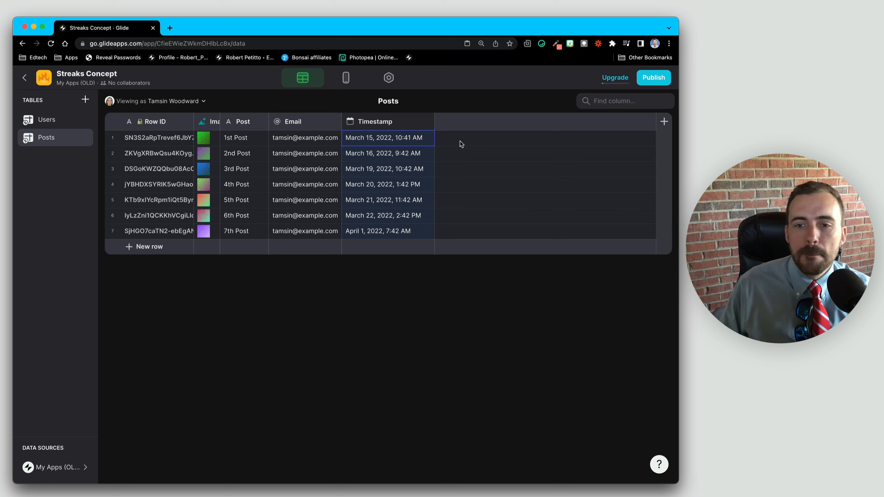
click(664, 122)
click(403, 163)
click(357, 274)
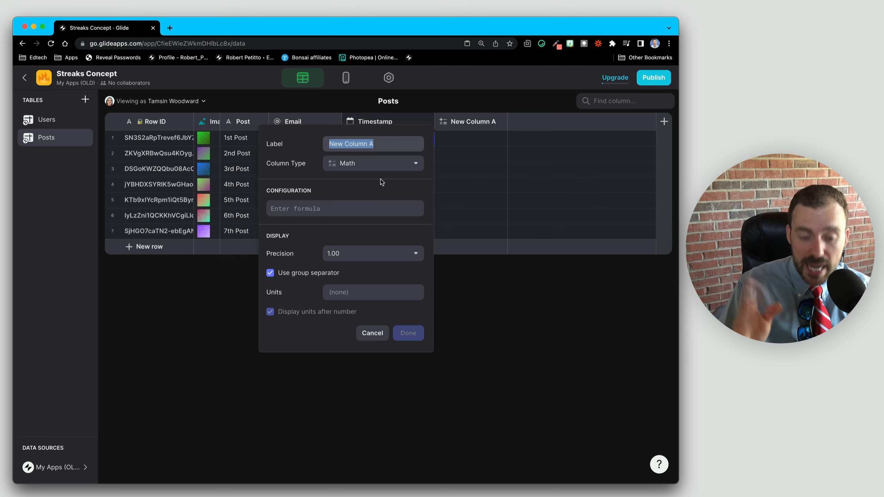
text(day)
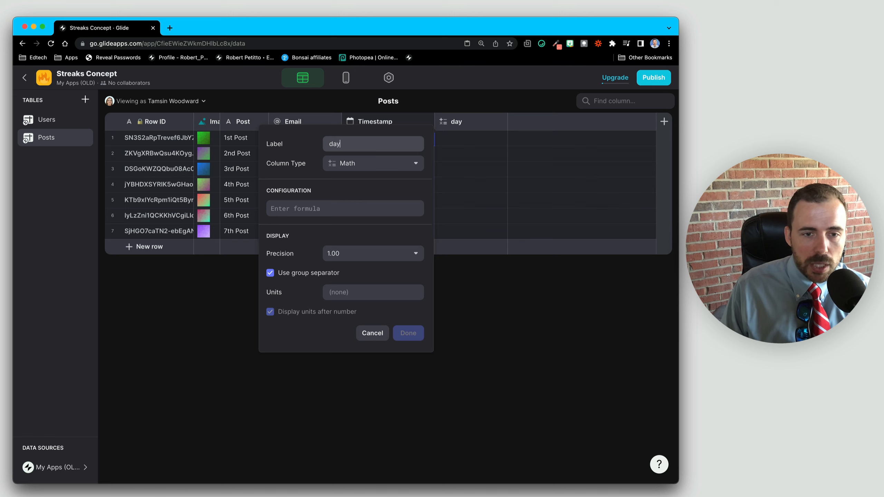
text(Only)
Step: Enter datec-hour(datec)/24-minute(datec)/24/60-second(datec)/24/60/60 as the dayOnly column's formula
click(351, 209)
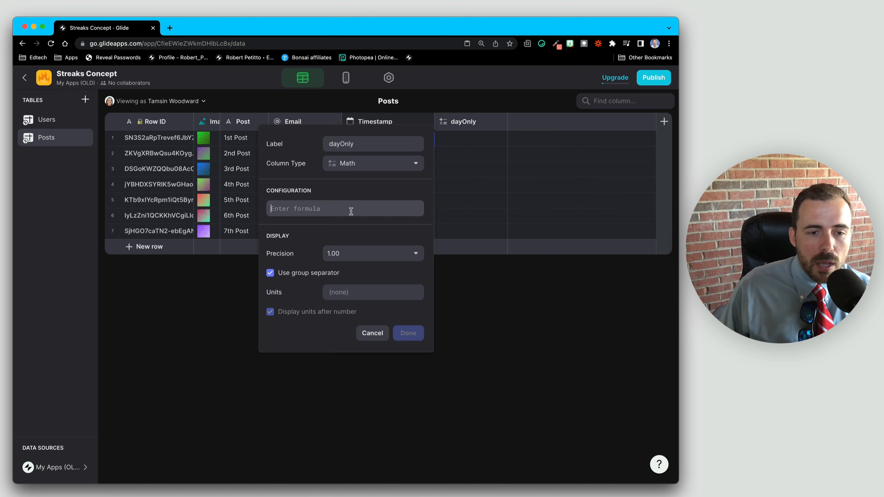
text(datec-hour(datec)/24-minute(datec)/24/60-second(datec)/24/60/60)
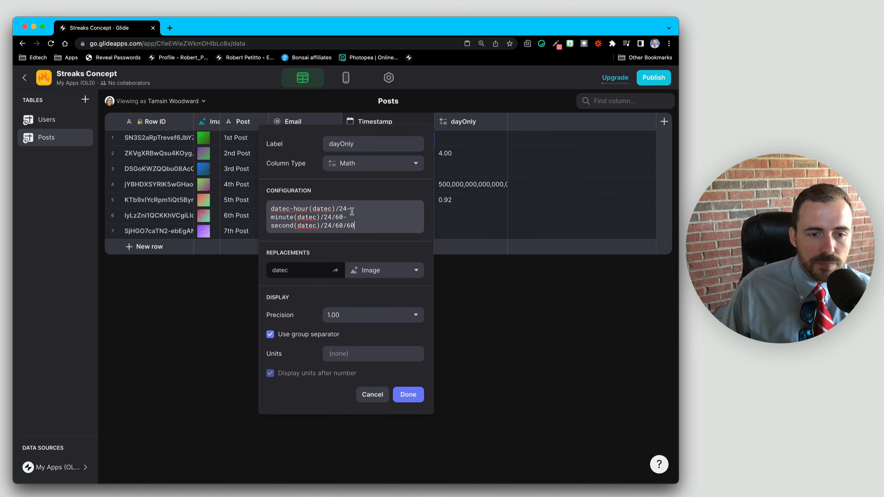
click(290, 209)
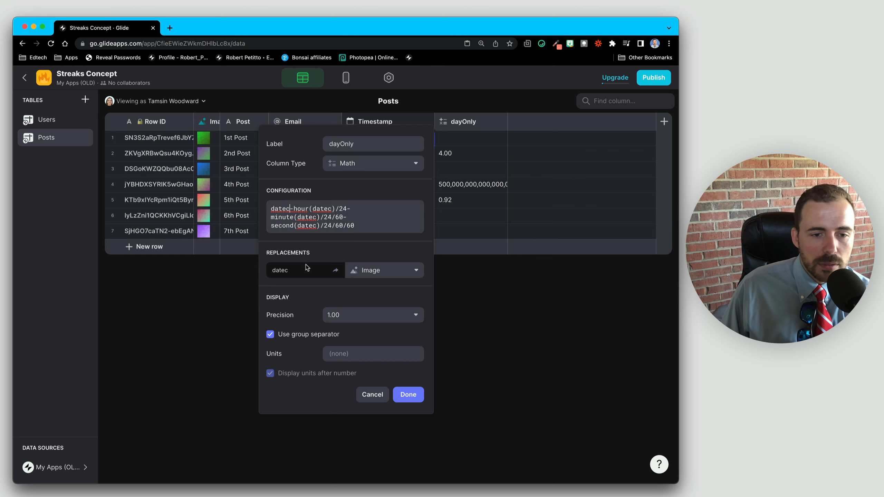
Step: Rename the variable datec to date throughout the dayOnly formula: date-hour(date)/24-minute(date)/24/60-second(date)/24/60/60
key(BackSpace)
click(329, 209)
key(BackSpace)
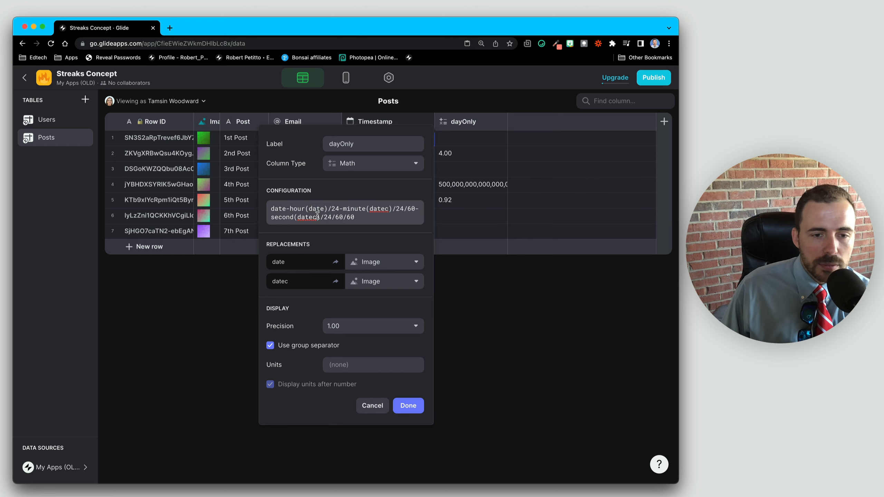
click(317, 217)
key(BackSpace)
click(388, 209)
key(BackSpace)
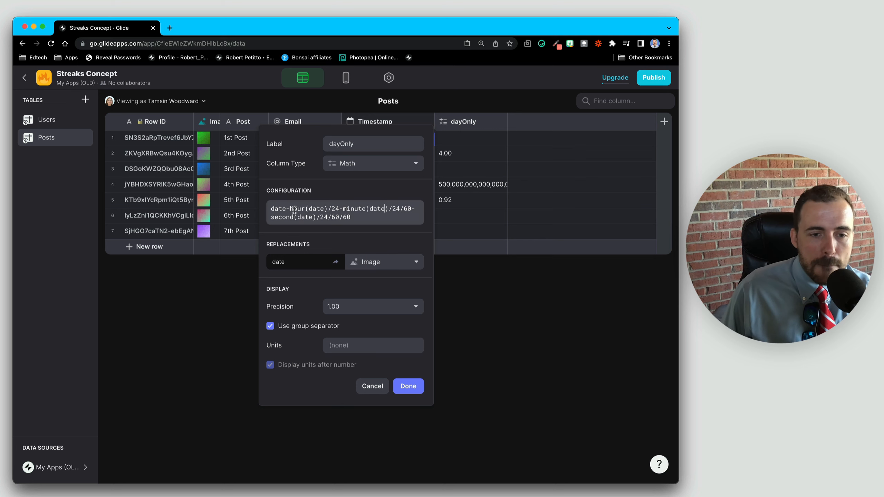
Step: Examine the hour, minute and second terms of the dayOnly formula and the divisors applied to each
drag(290, 209, 391, 209)
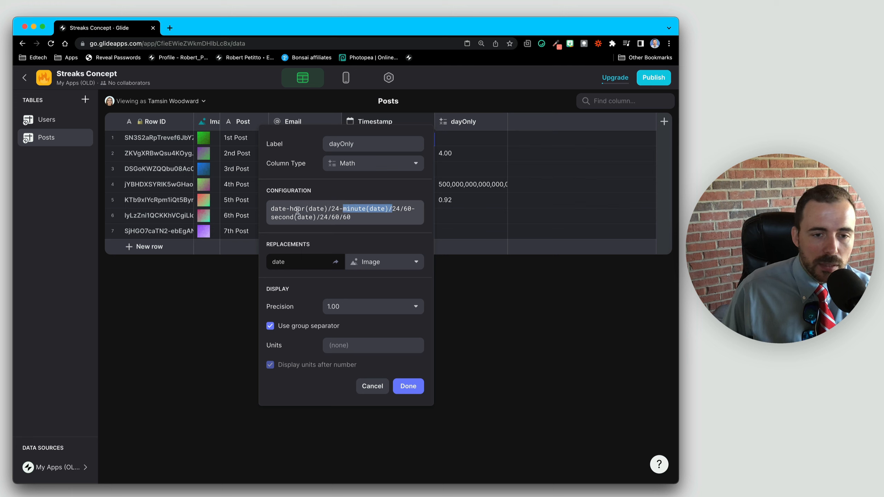
click(273, 217)
click(317, 216)
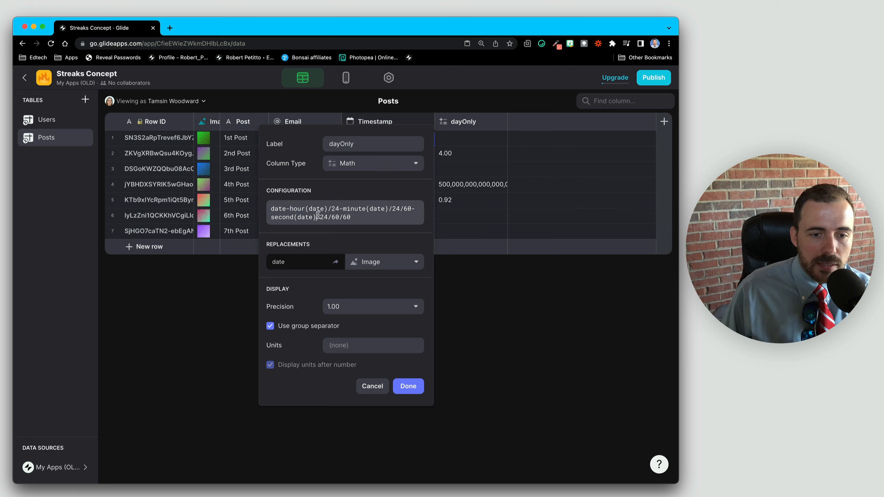
drag(328, 209, 339, 209)
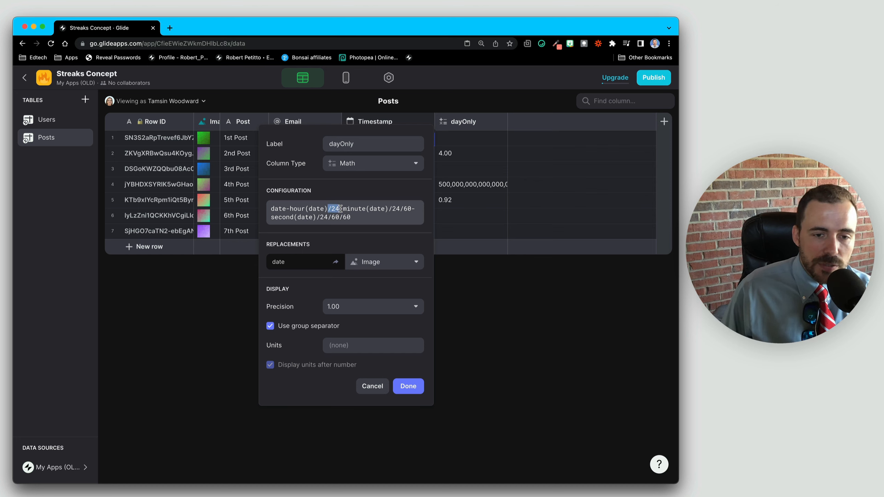
double_click(315, 208)
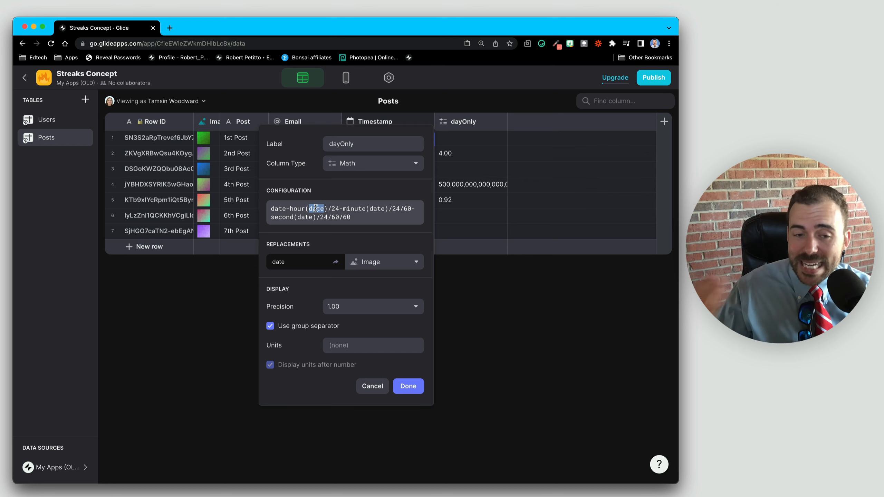
double_click(334, 209)
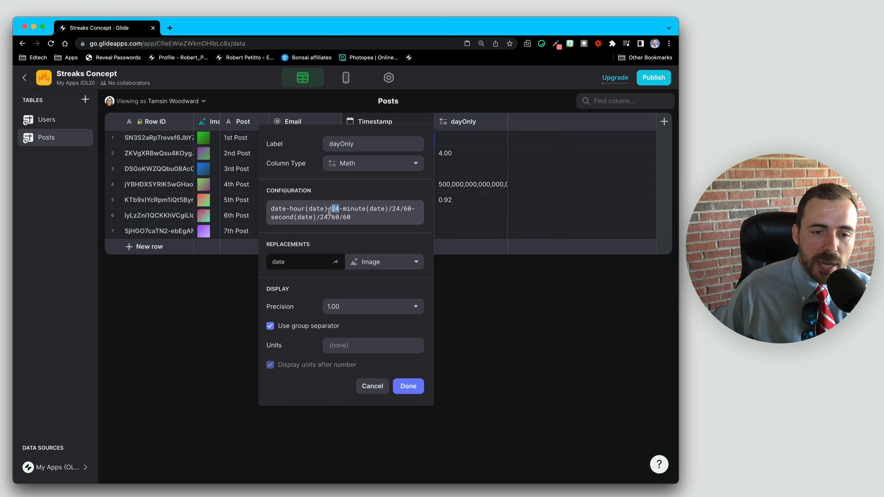
click(340, 209)
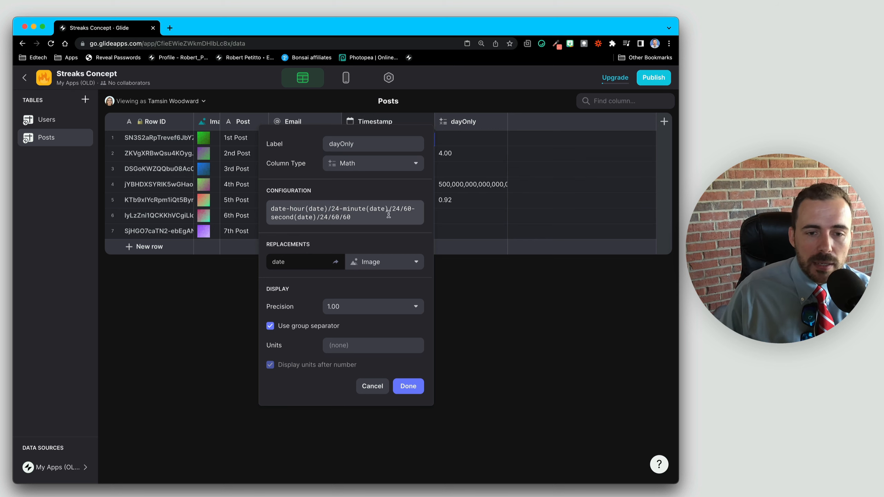
drag(391, 209, 413, 208)
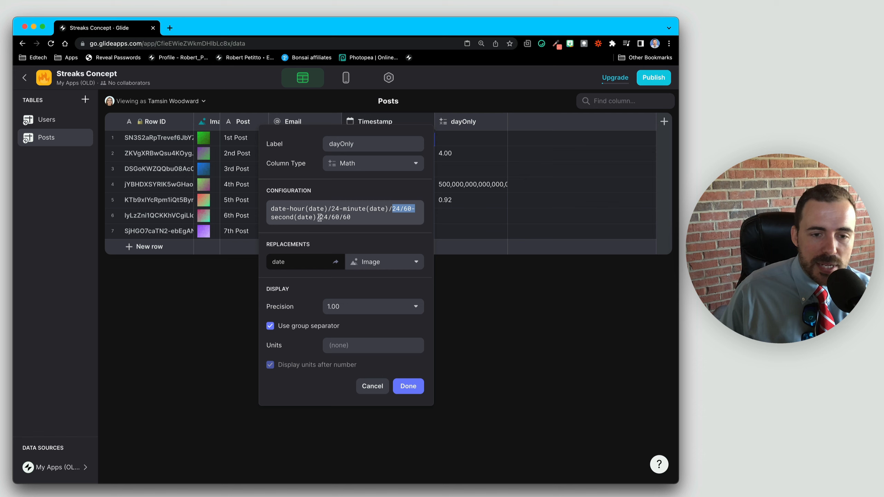
drag(319, 217, 357, 216)
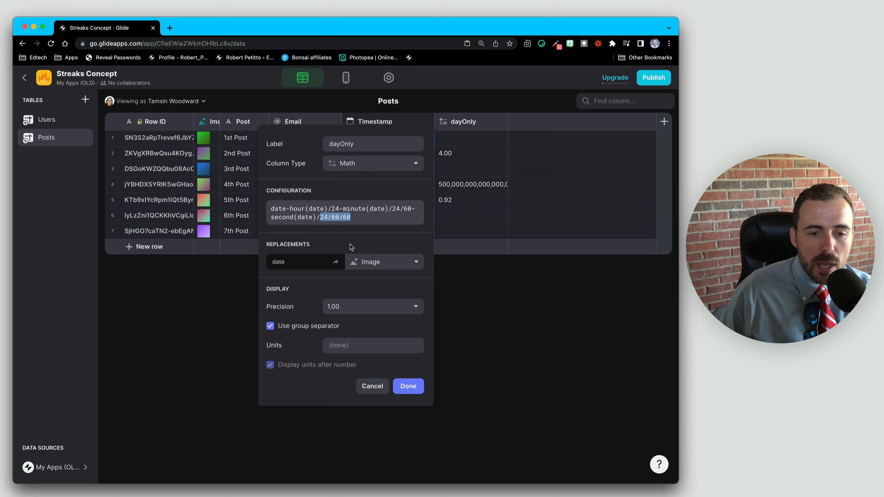
Step: Assign the Timestamp column as the replacement for date, save the dayOnly column and widen it to show its full values
click(397, 263)
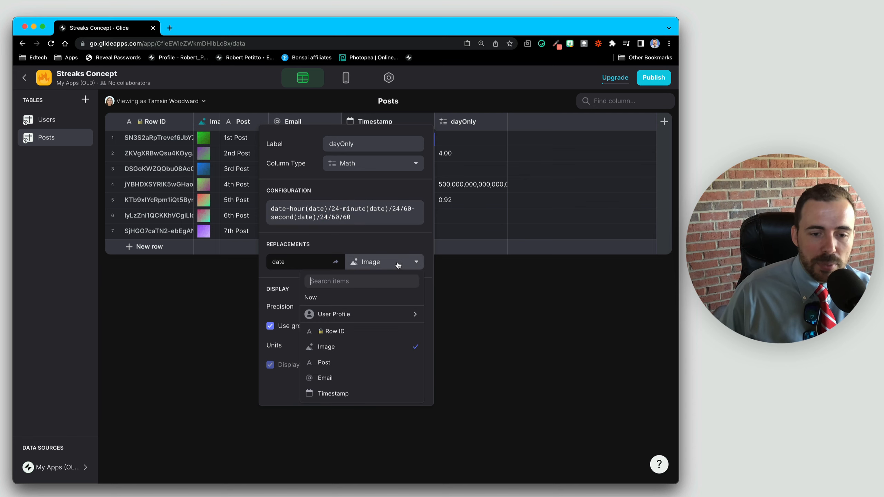
click(374, 395)
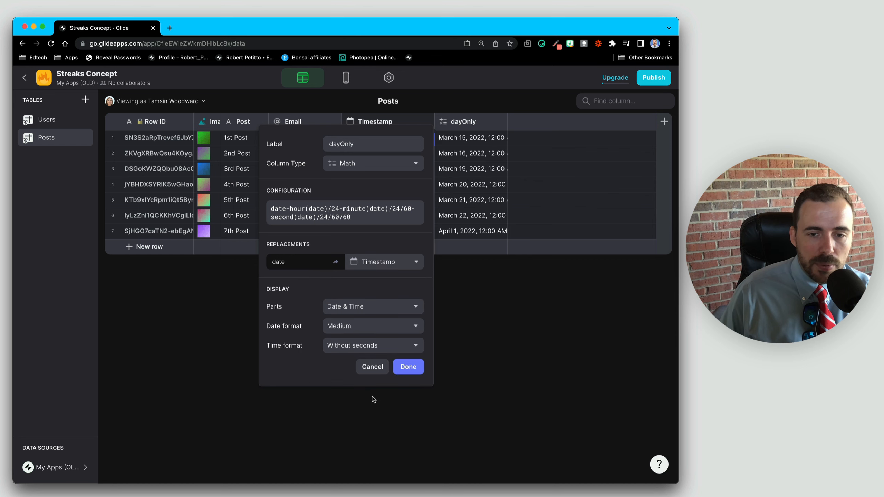
click(404, 370)
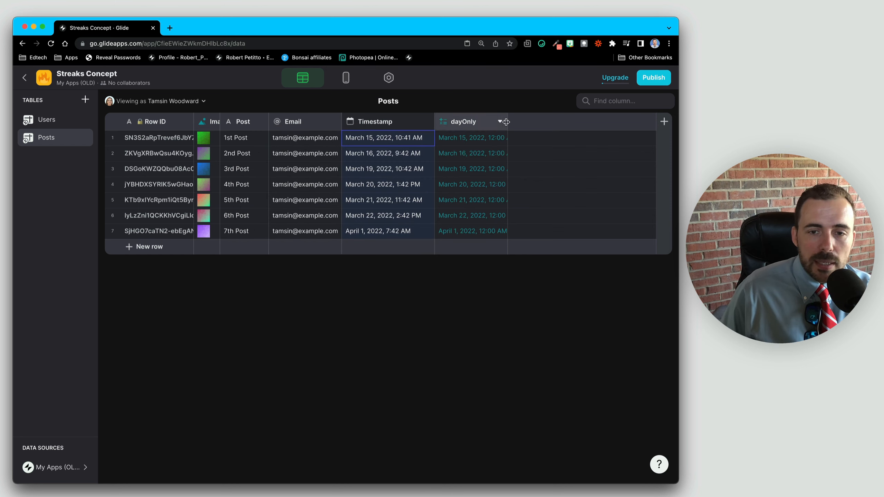
drag(506, 122, 561, 123)
Step: Compare the stored timestamps of the posts with the corresponding dayOnly values
double_click(390, 142)
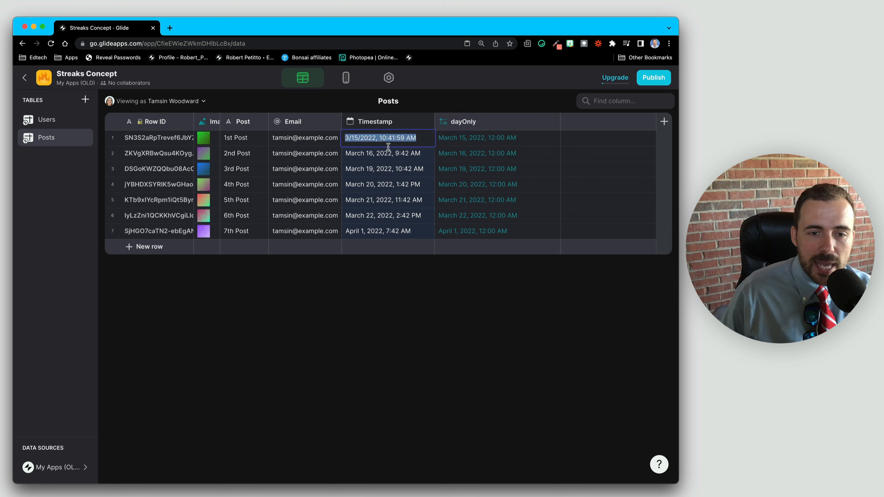
click(389, 158)
click(388, 165)
click(390, 181)
click(385, 203)
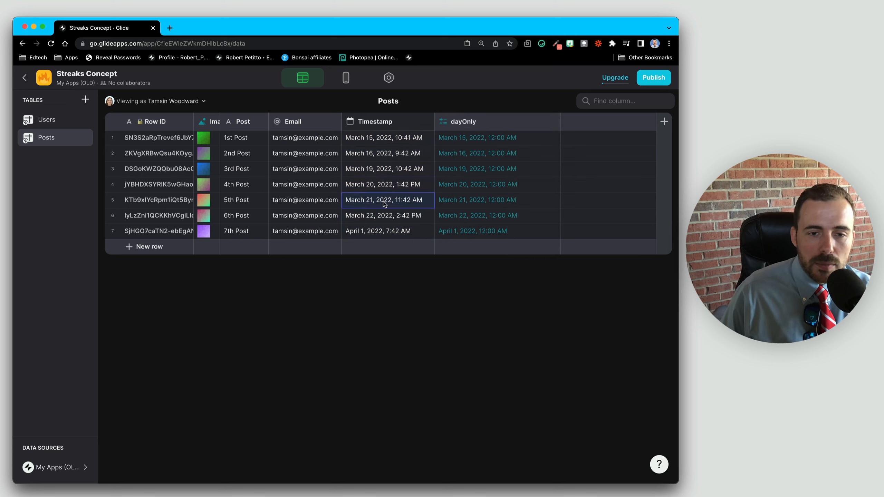
click(460, 205)
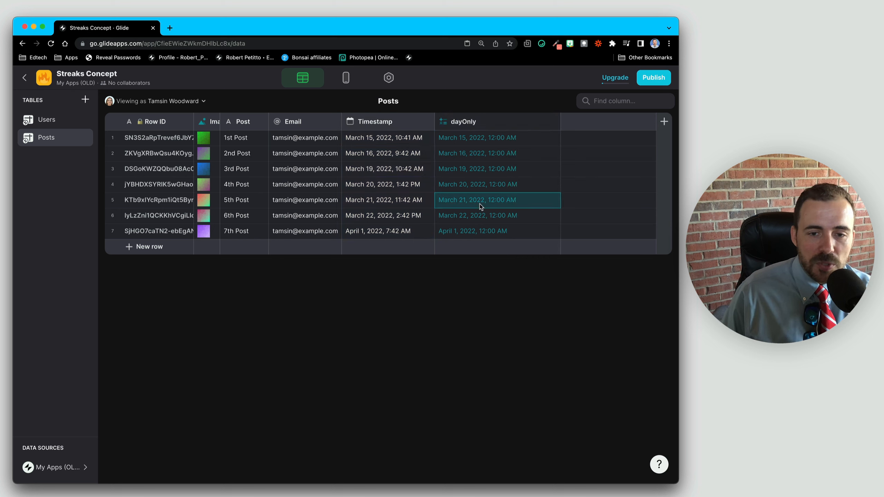
click(494, 231)
shift+click(505, 141)
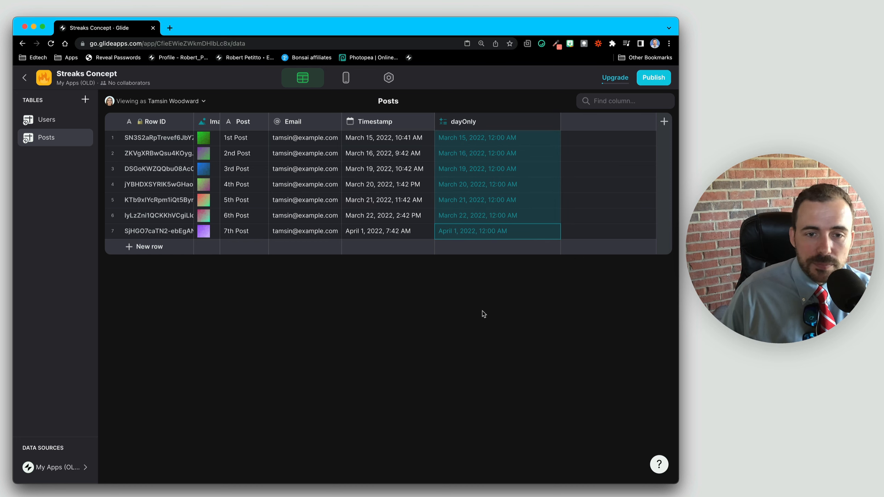
Step: Set the dayOnly column's display to Date only, save it and narrow the column to fit the shorter dates
click(467, 122)
click(465, 123)
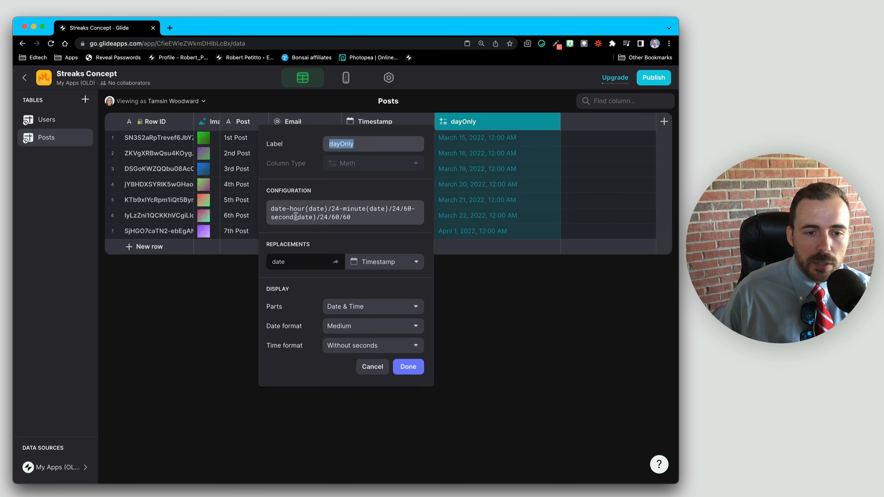
double_click(275, 209)
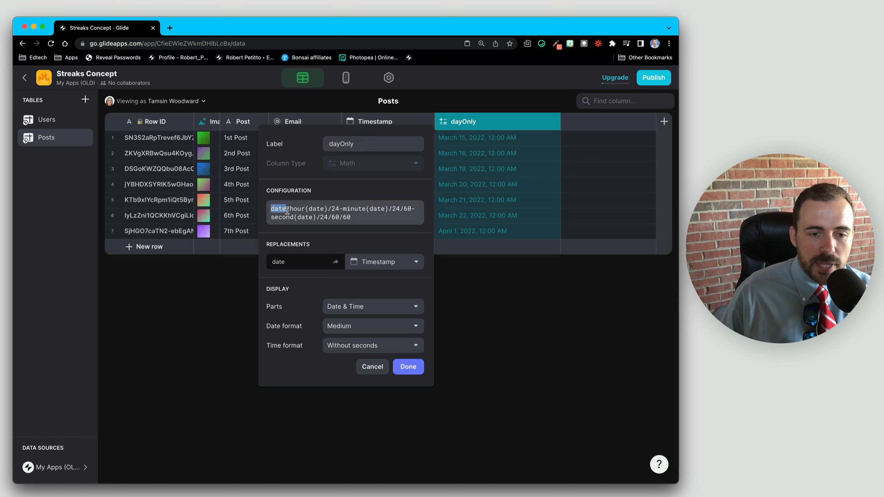
click(290, 209)
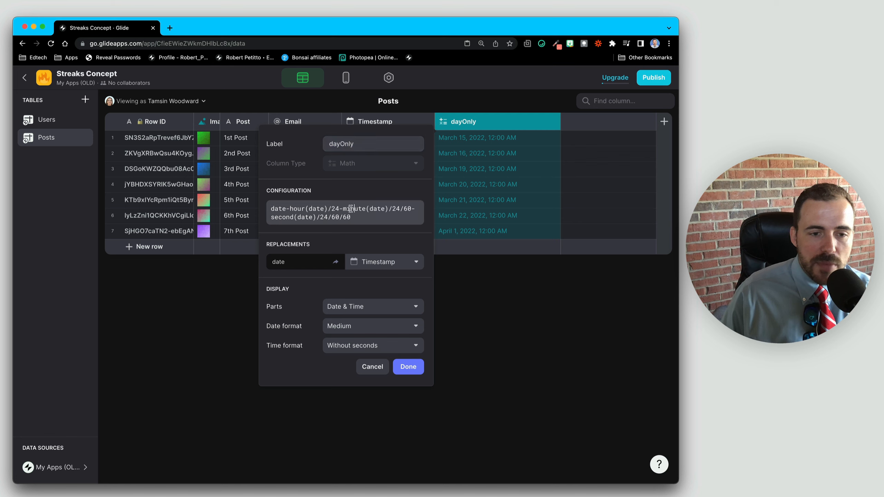
click(285, 217)
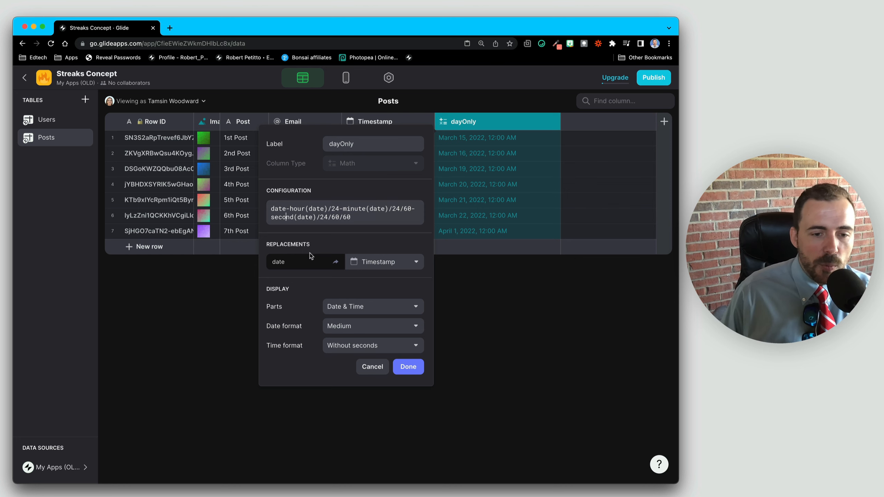
click(333, 311)
click(331, 339)
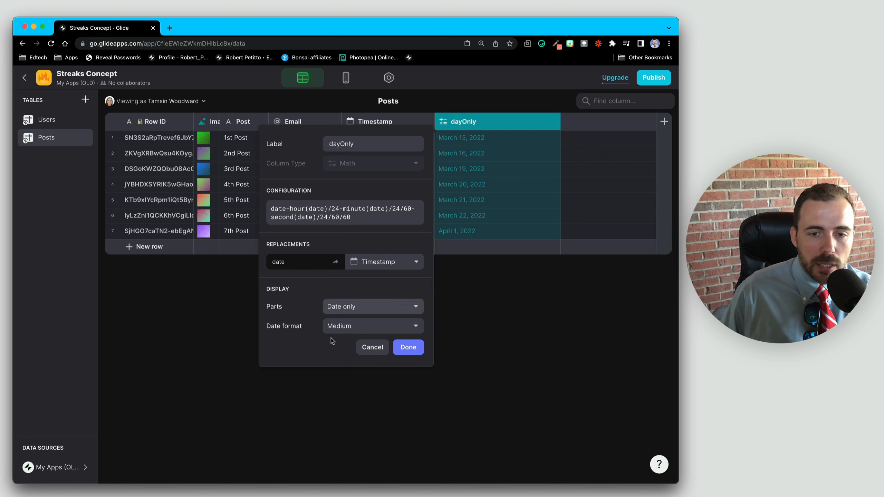
click(342, 307)
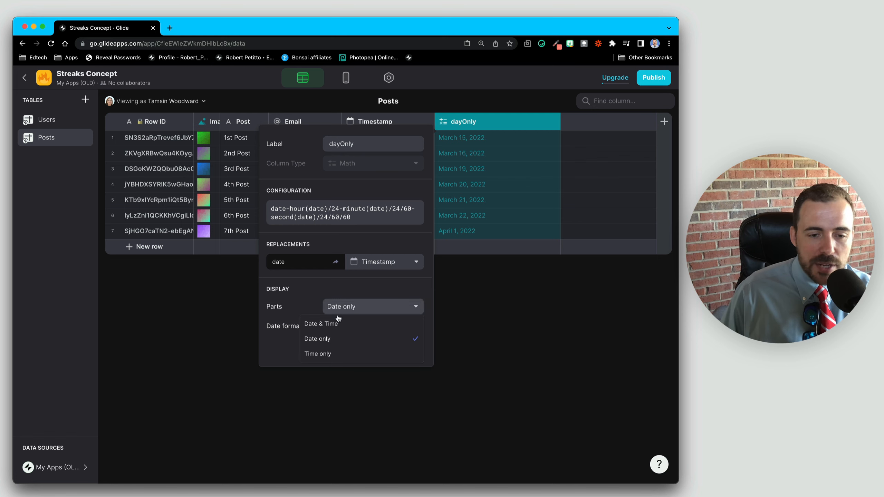
click(330, 340)
click(402, 349)
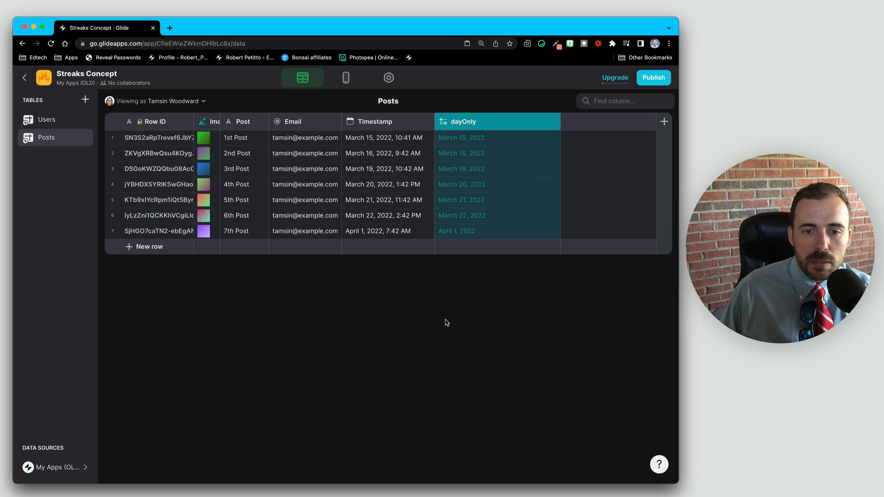
drag(560, 117, 492, 121)
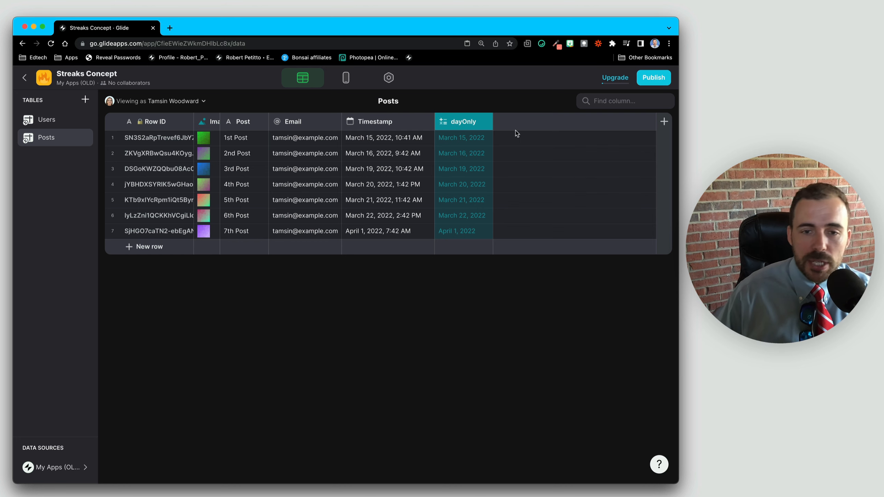
Step: Duplicate the dayOnly column and label the copy dayOnly + 1
click(487, 122)
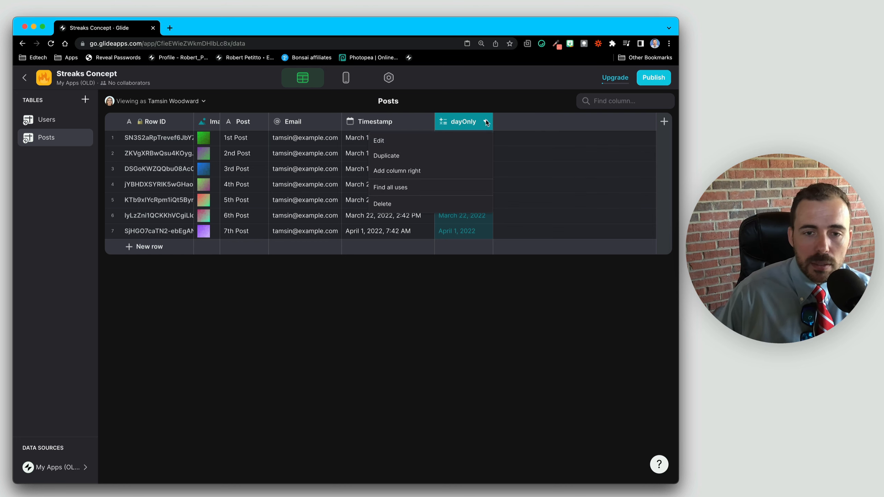
click(436, 162)
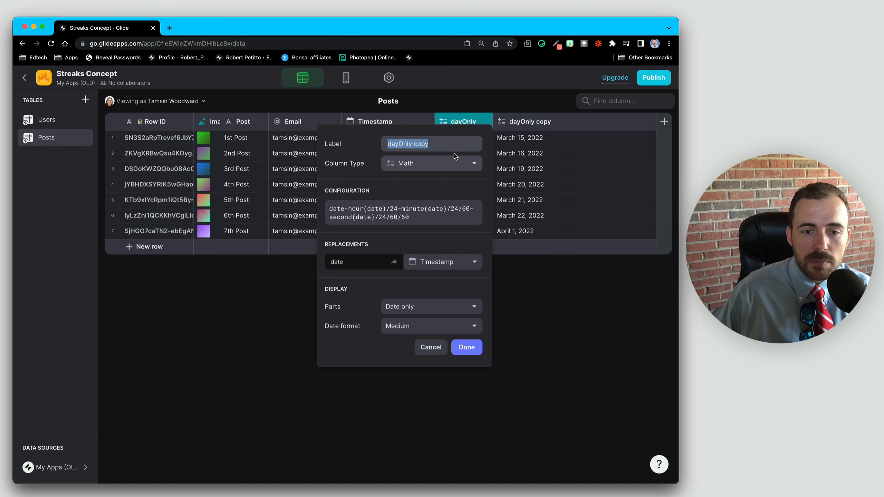
double_click(417, 144)
text(+ 1)
Step: Wrap the dayOnly + 1 formula in parentheses, append + 1 after the closing one, and save the column
click(422, 220)
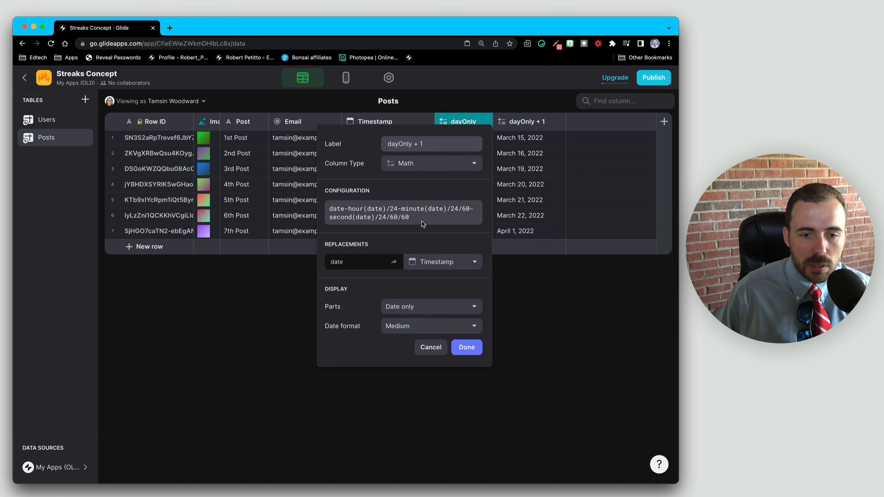
text())
click(329, 209)
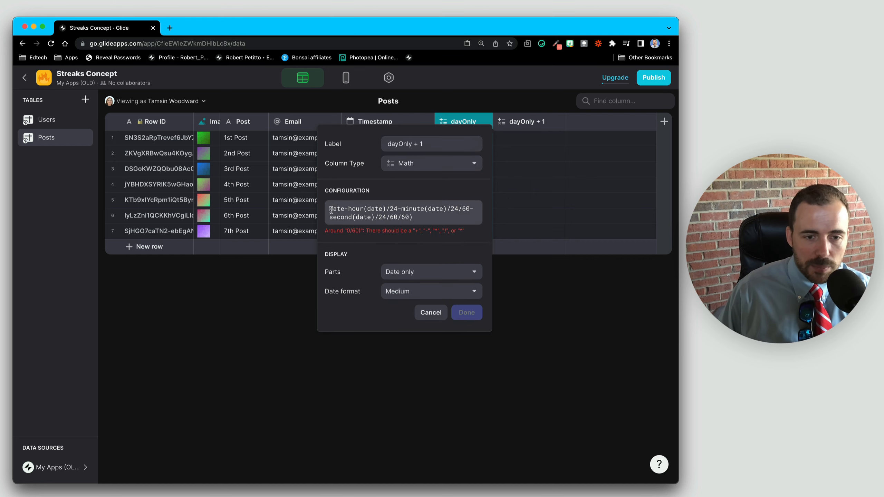
text(()
click(432, 217)
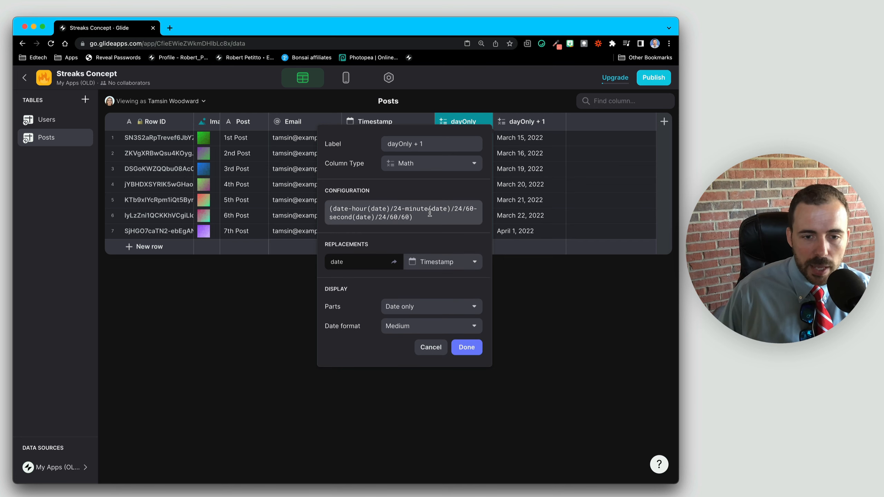
text(+ 1)
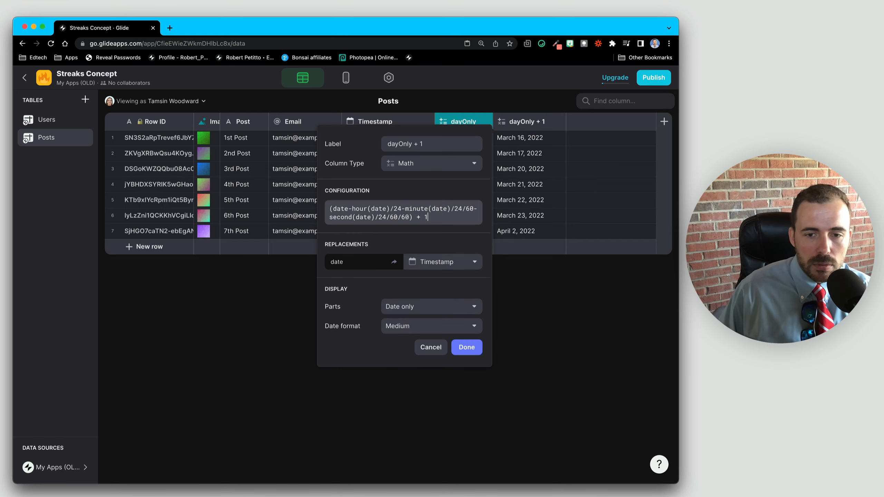
click(470, 350)
Step: Inspect the full stored date and time in the 1st post's dayOnly + 1 cell
click(519, 139)
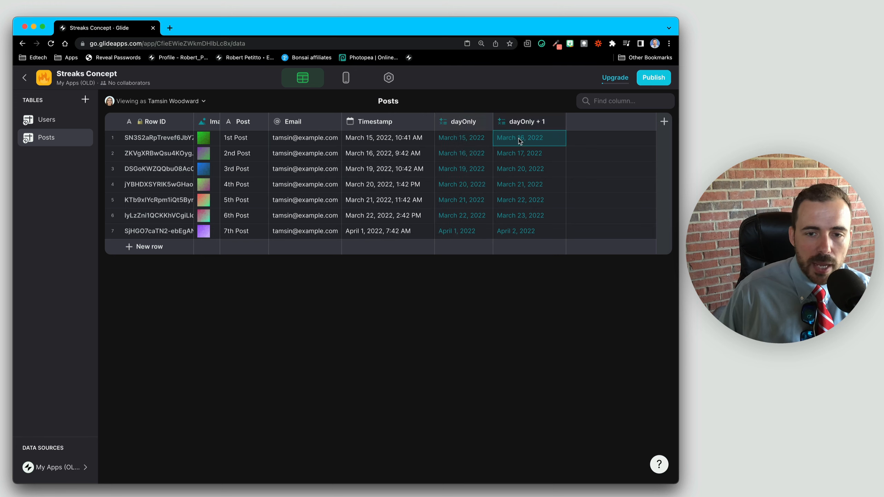
double_click(529, 139)
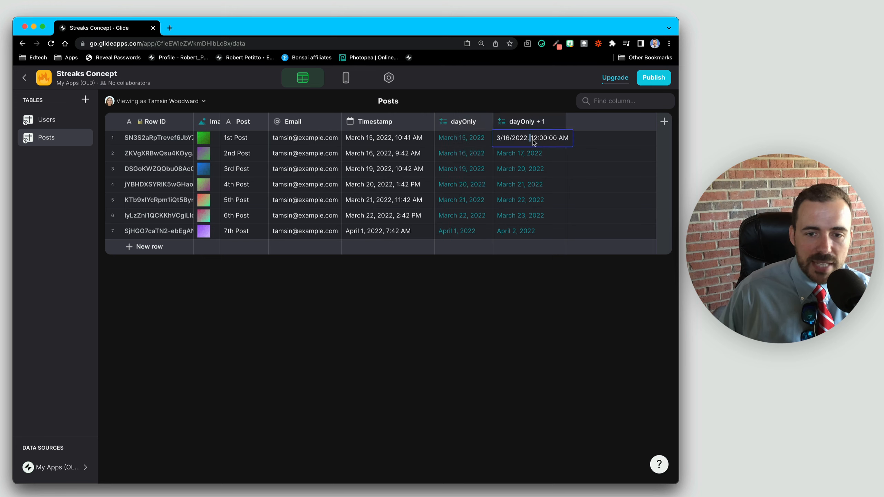
drag(534, 138, 576, 144)
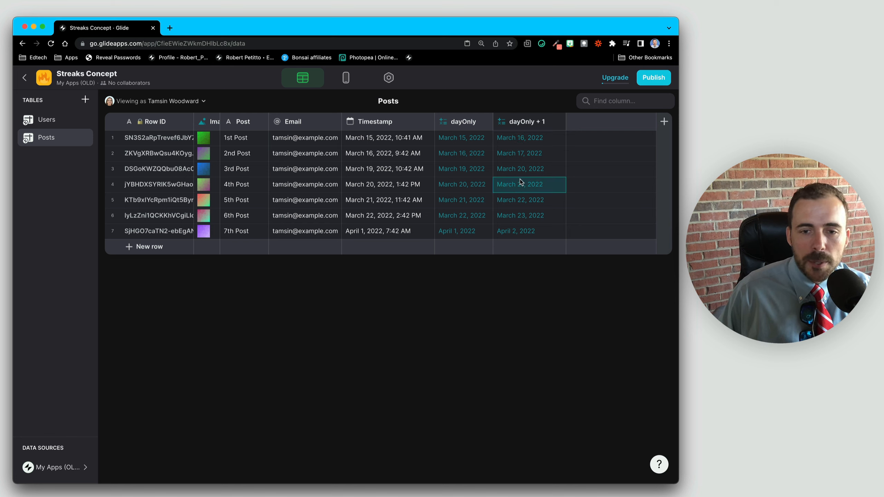
Step: Duplicate the dayOnly + 1 column and label the copy dayOnly - 1
click(560, 122)
click(512, 154)
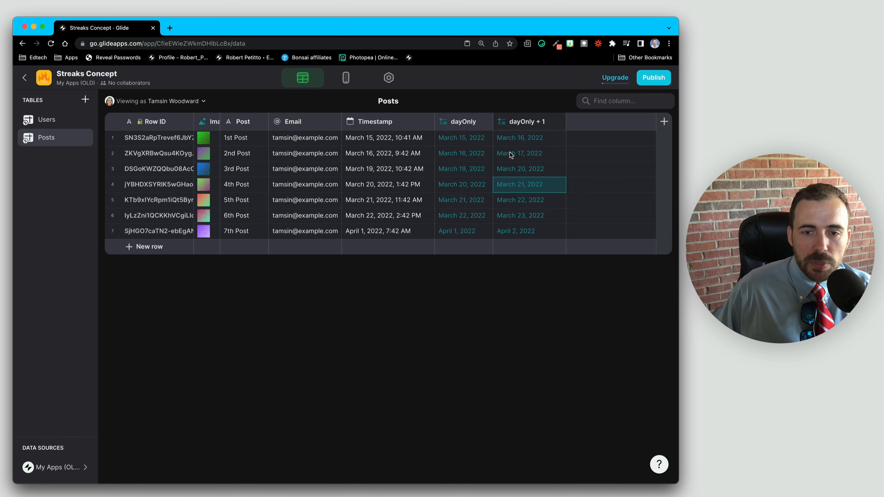
click(494, 144)
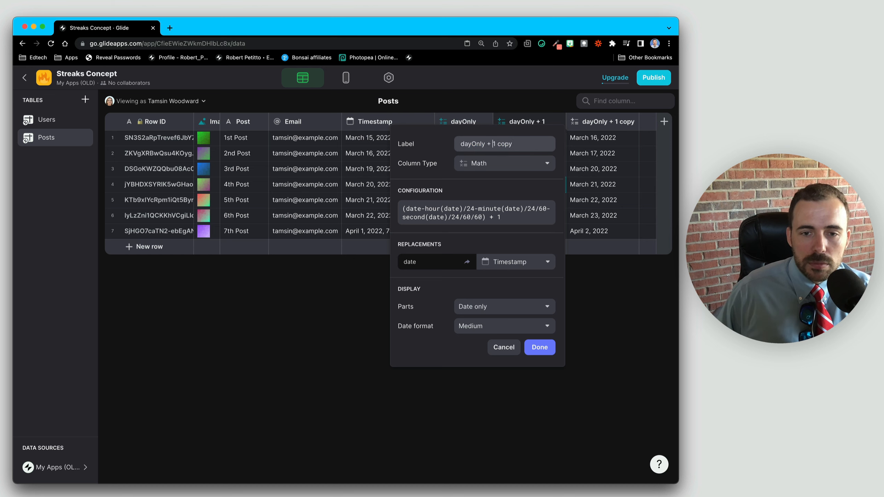
key(Left)
key(Left)
key(BackSpace)
text(-)
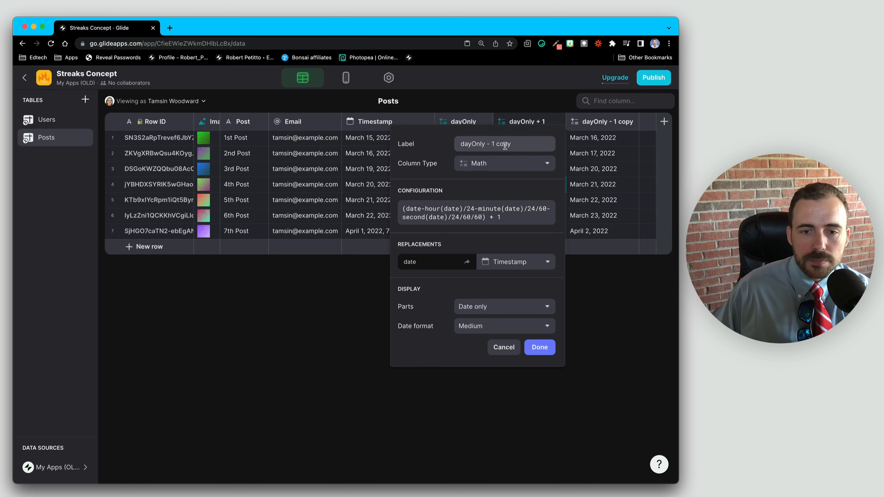
double_click(506, 145)
key(BackSpace)
key(BackSpace)
Step: Change the dayOnly - 1 formula's ending to - 1, save the column and narrow it slightly
click(493, 217)
key(BackSpace)
text(-)
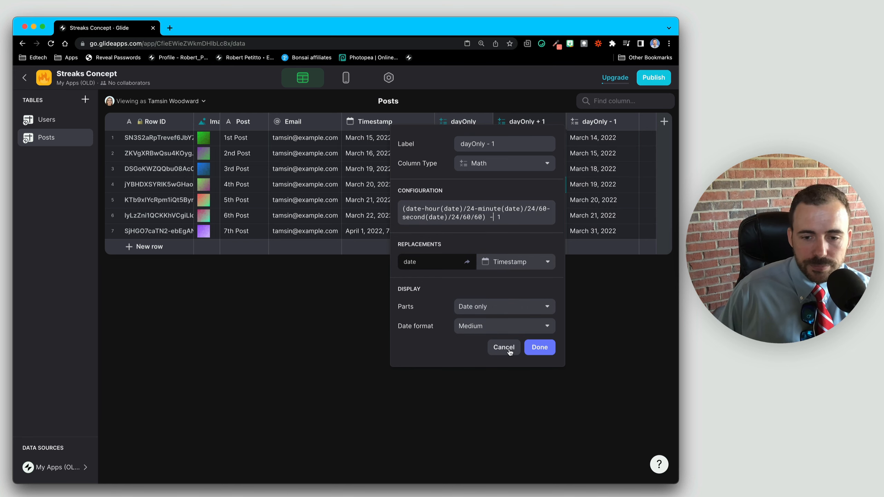
click(537, 349)
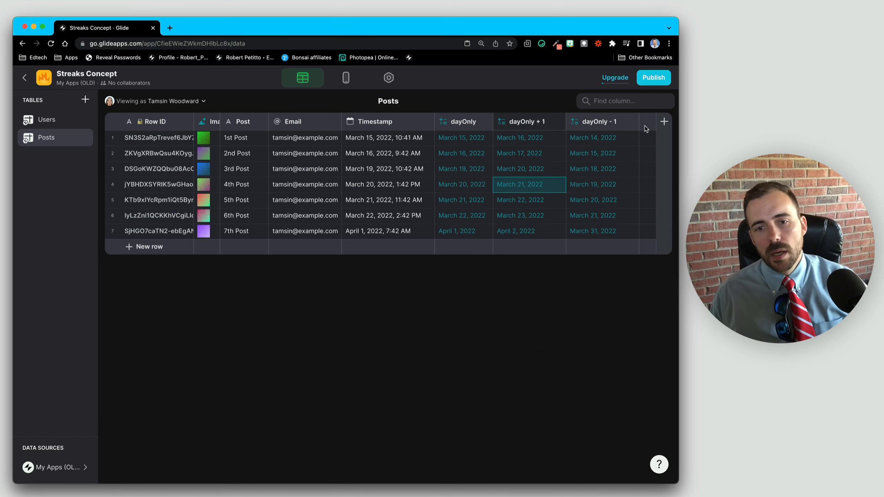
drag(639, 124, 630, 124)
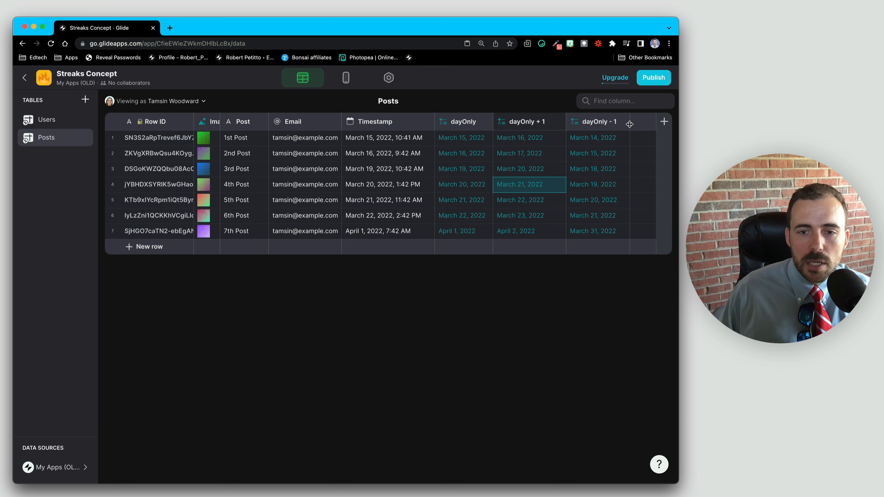
Step: Compare the dayOnly, dayOnly + 1 and dayOnly - 1 dates alongside the Email column of the posts
click(532, 122)
click(591, 125)
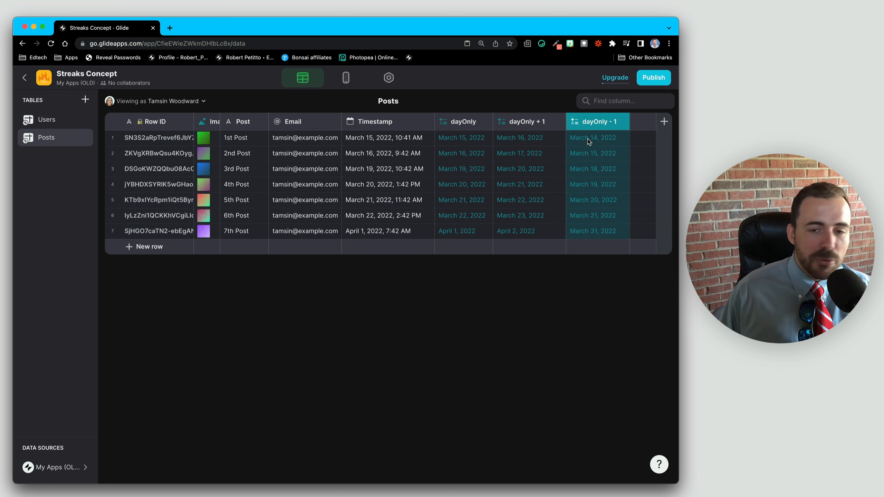
click(591, 143)
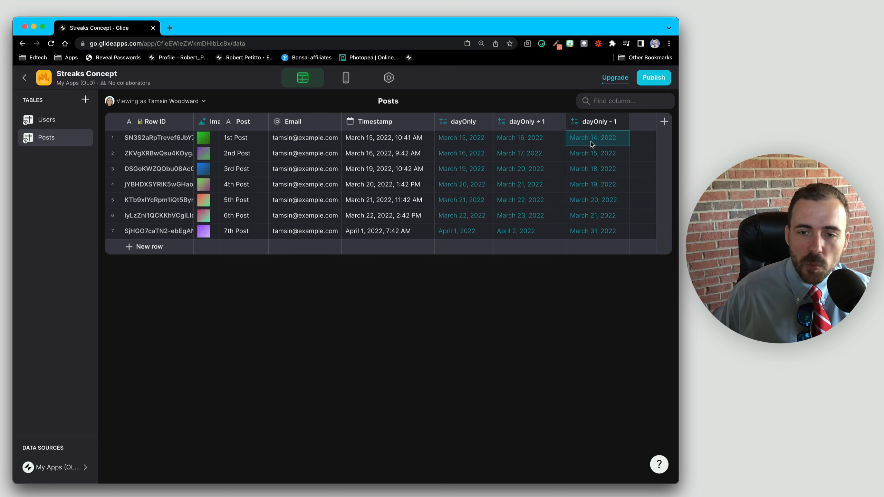
click(537, 142)
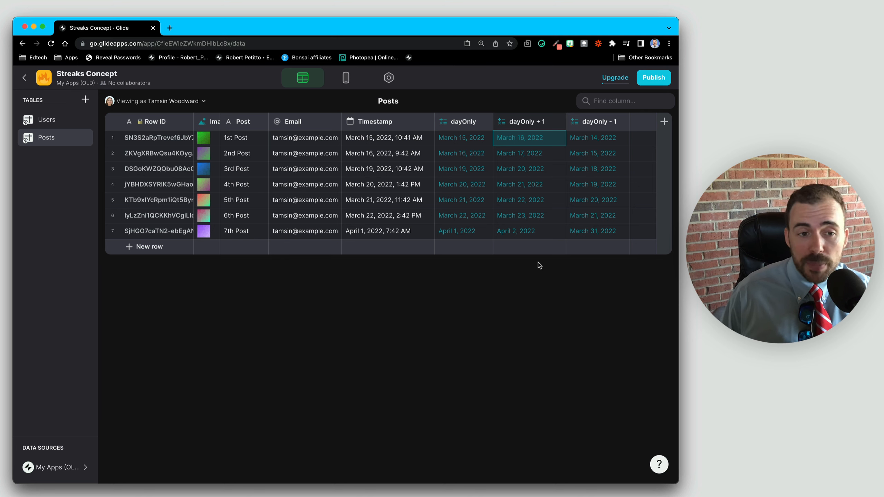
click(291, 139)
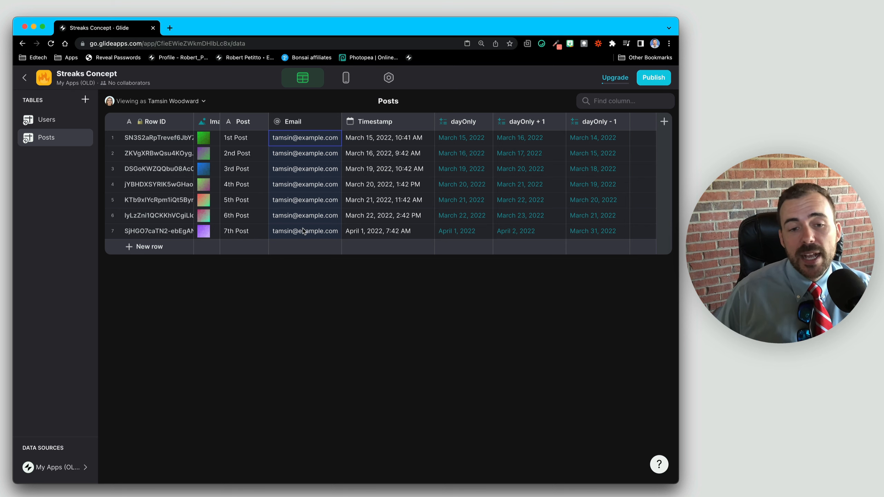
drag(516, 141, 578, 231)
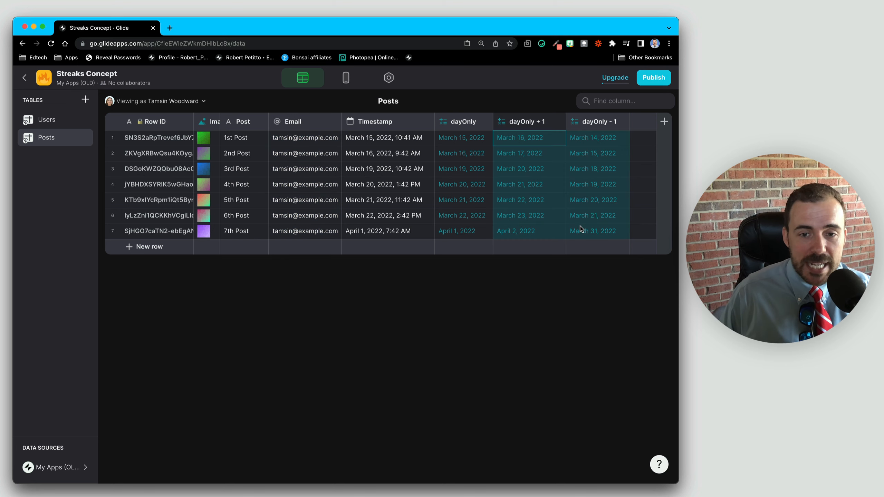
click(539, 140)
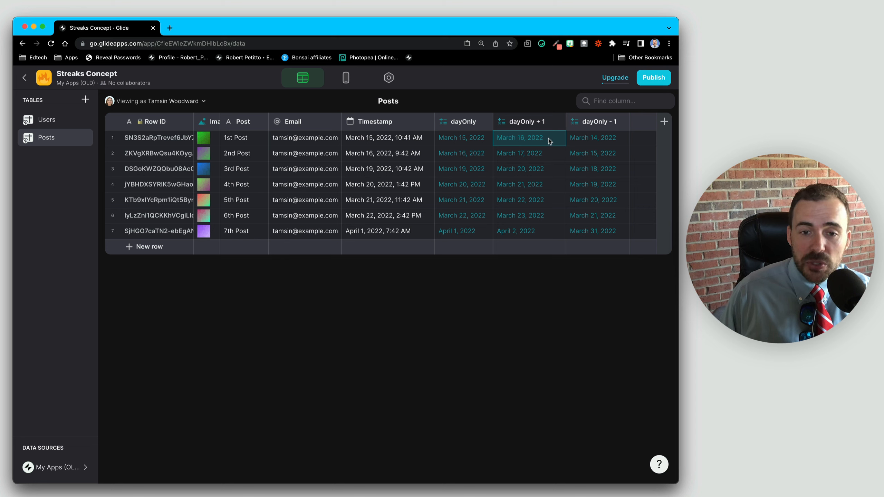
mouse_move(548, 138)
mouse_down()
mouse_move(616, 141)
mouse_move(545, 144)
mouse_up()
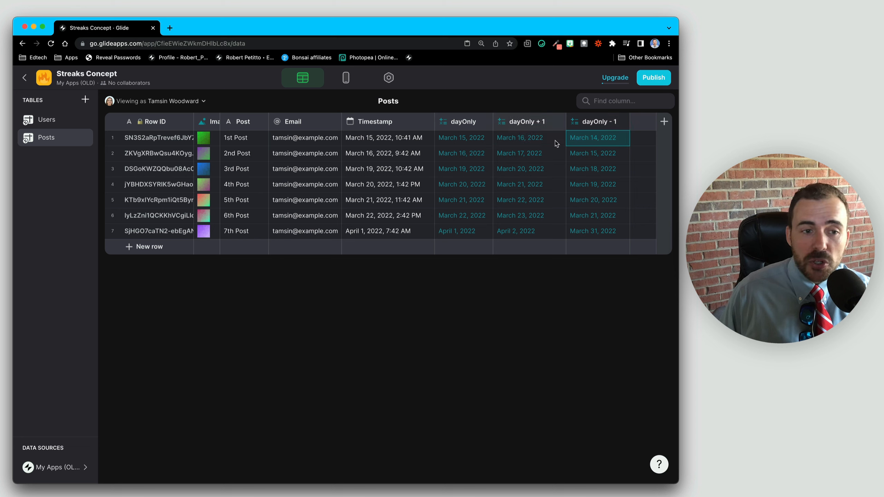
click(307, 137)
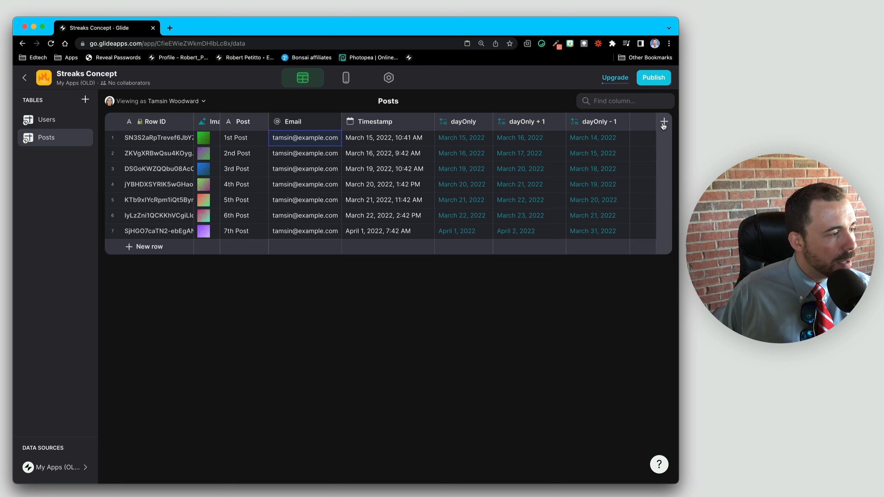
click(459, 126)
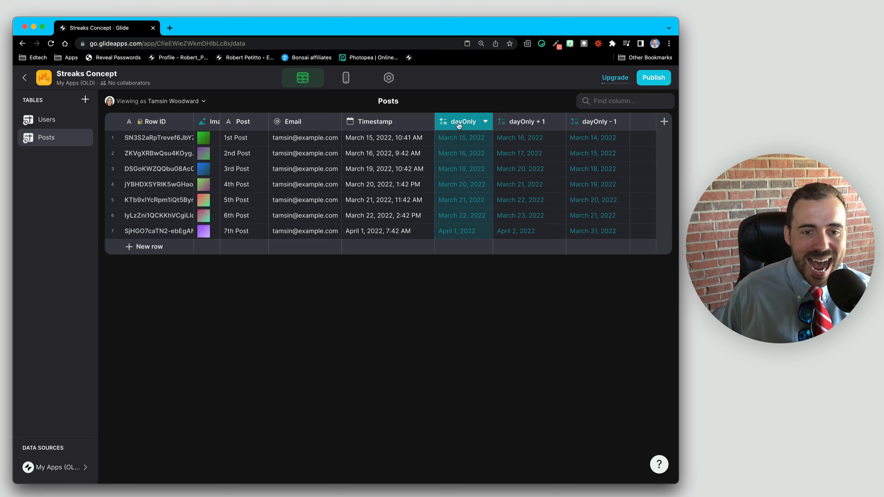
click(301, 138)
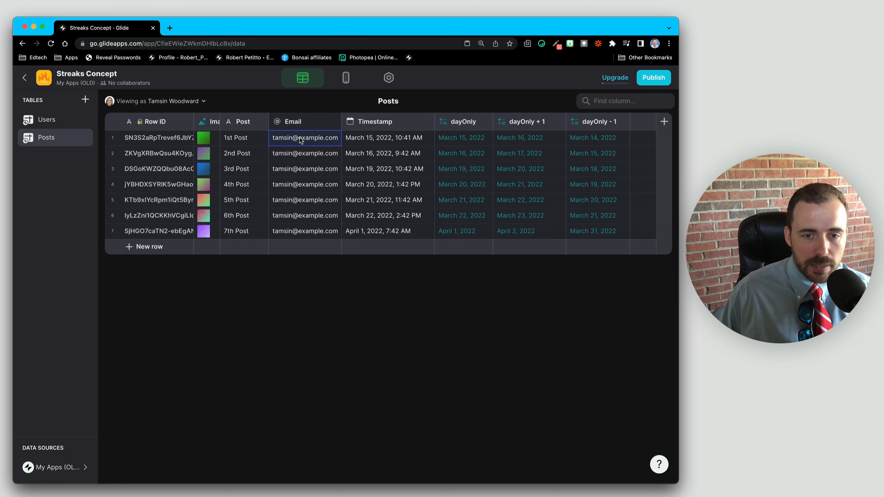
Step: Duplicate the dayOnly column and label the copy dayOnly+email
click(664, 121)
click(511, 264)
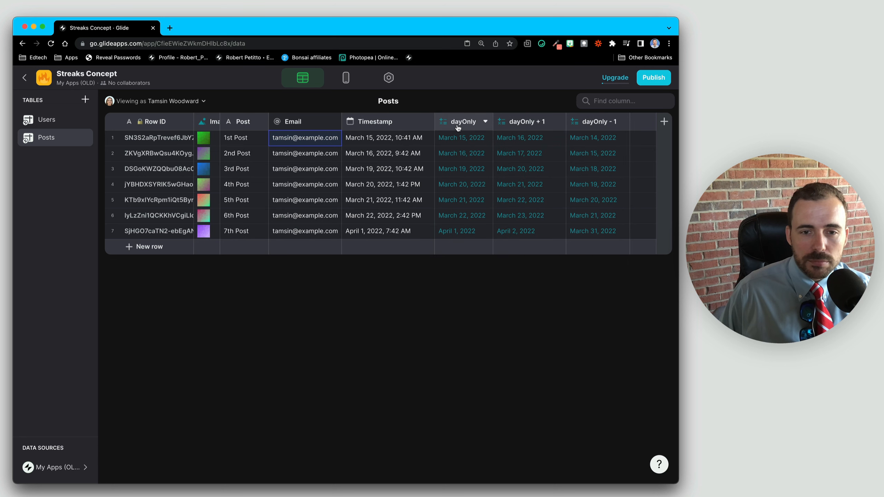
click(486, 122)
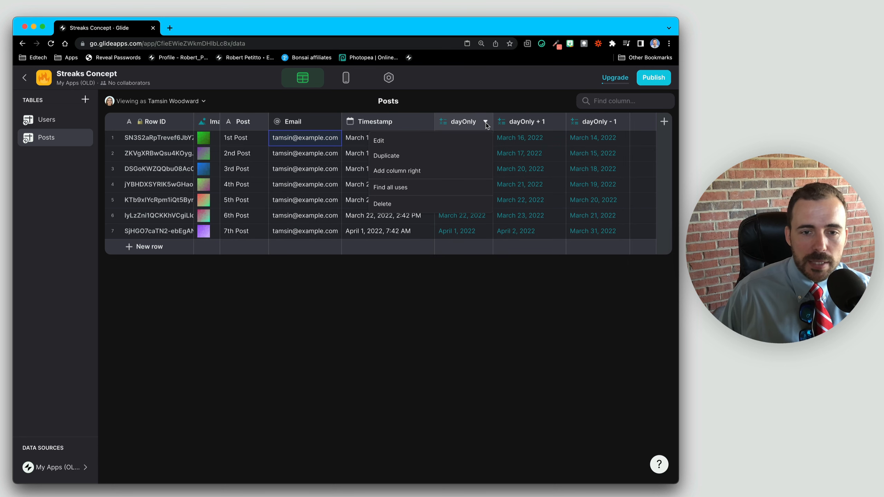
click(427, 155)
drag(432, 143, 414, 144)
key(BackSpace)
key(BackSpace)
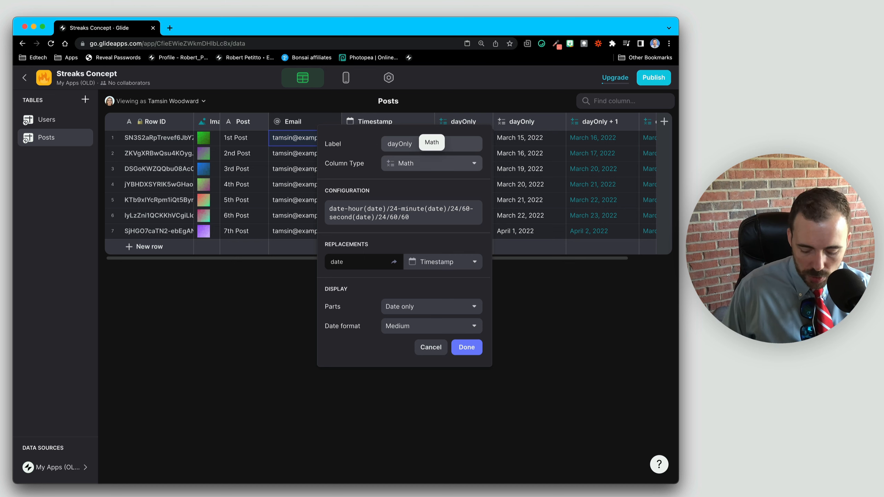
text(+email)
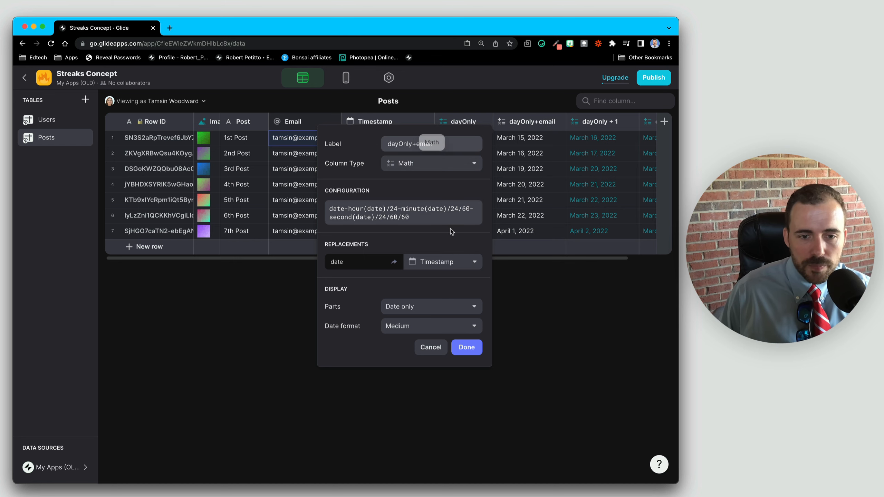
Step: Change dayOnly+email to a Template column with the text 1-2 and two replacement entries, 1 and 2
click(427, 164)
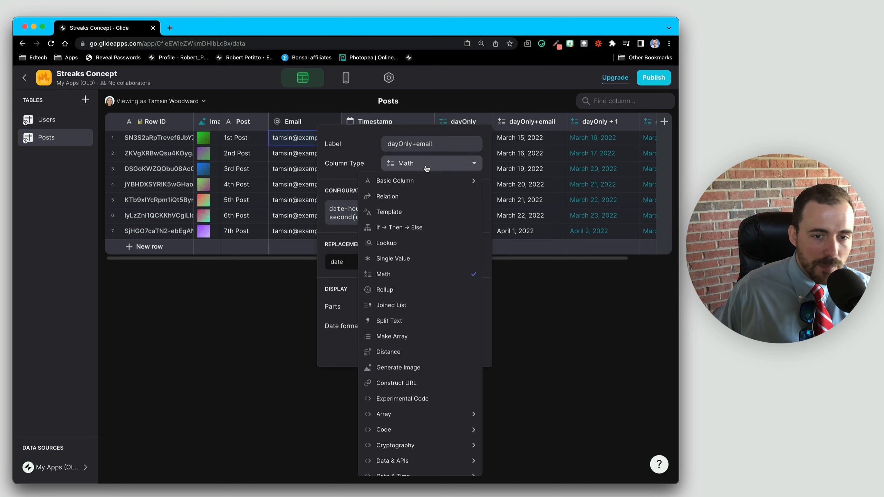
click(409, 212)
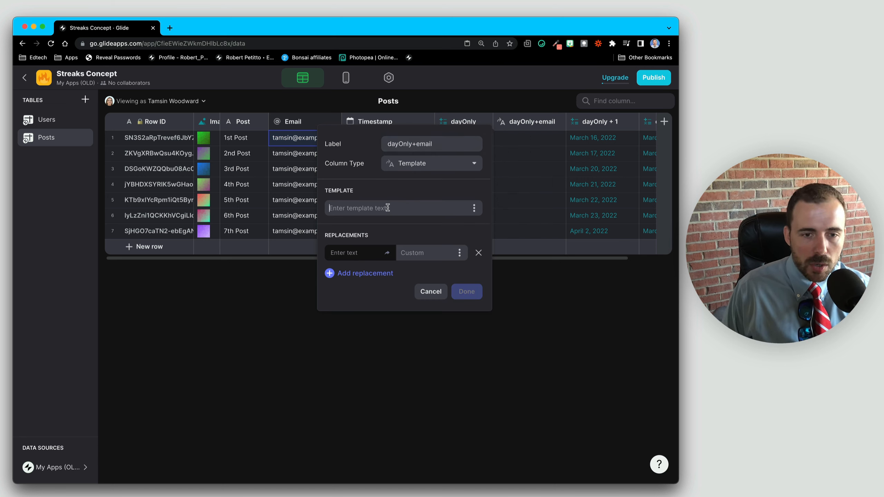
text(1)
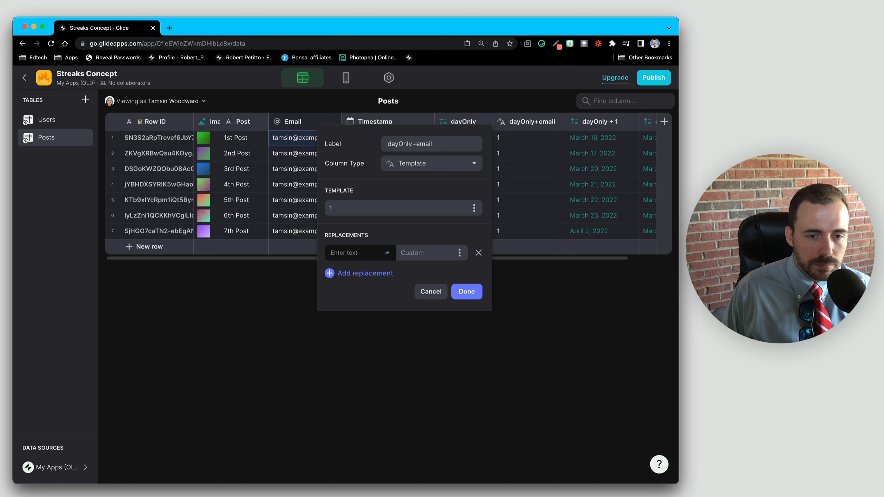
text(-2)
click(365, 273)
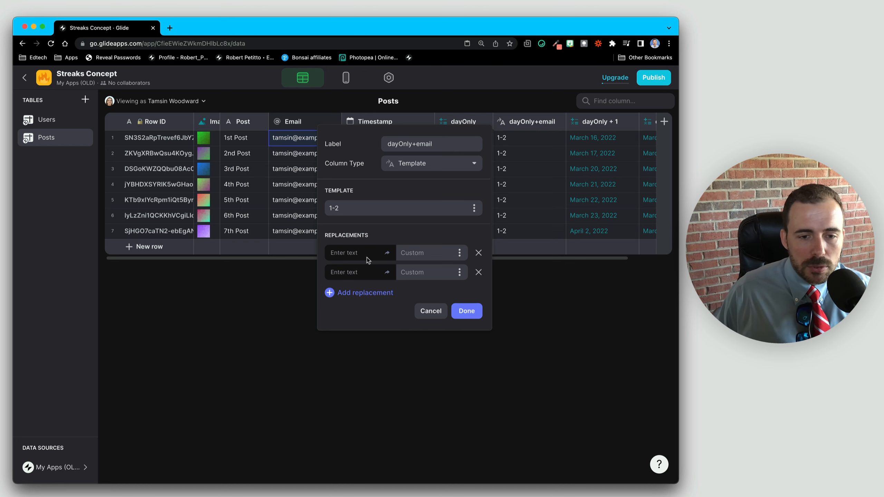
text(1)
click(365, 274)
text(2)
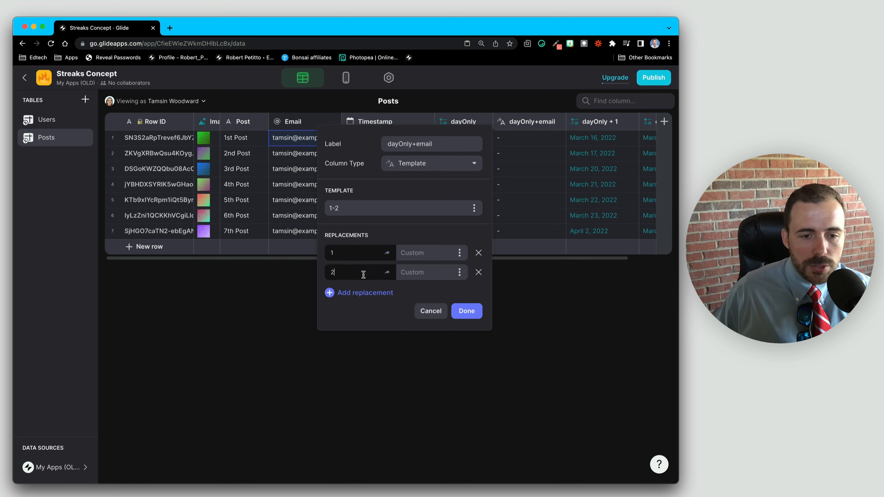
Step: Replace 1 with the dayOnly column and 2 with the Email column in the template, and save it
click(460, 253)
scroll(457, 394, down, 1)
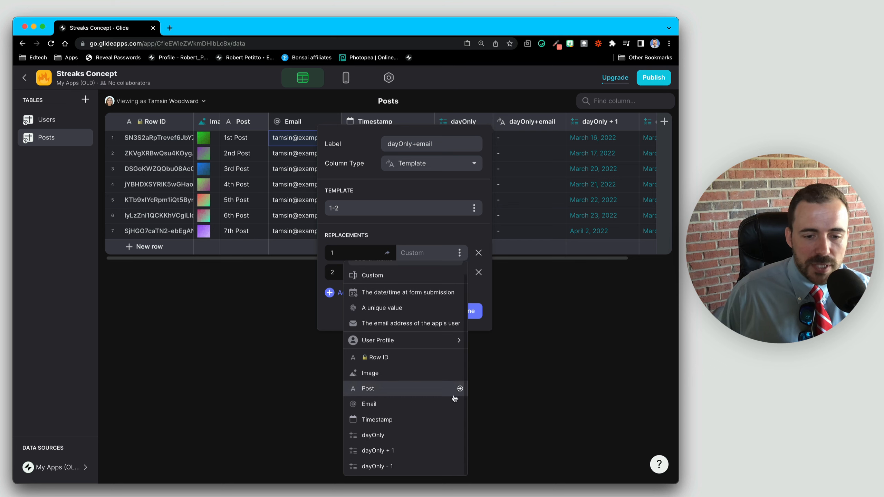
click(427, 436)
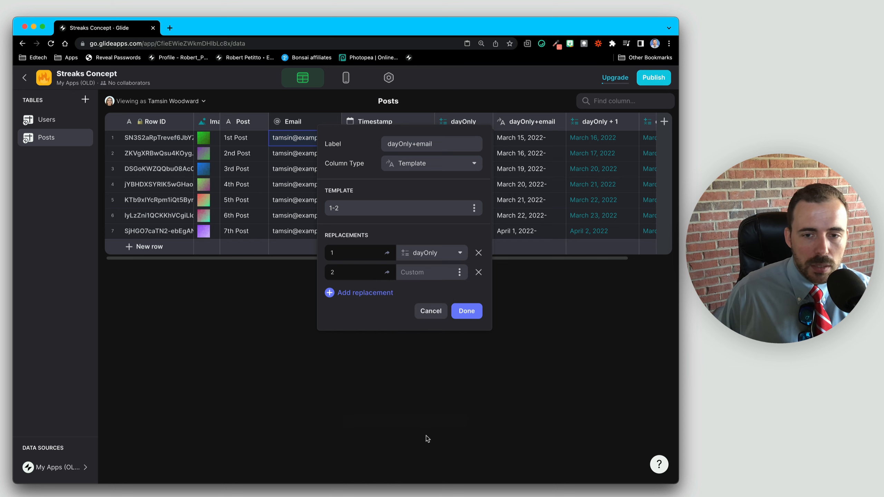
click(459, 273)
click(396, 436)
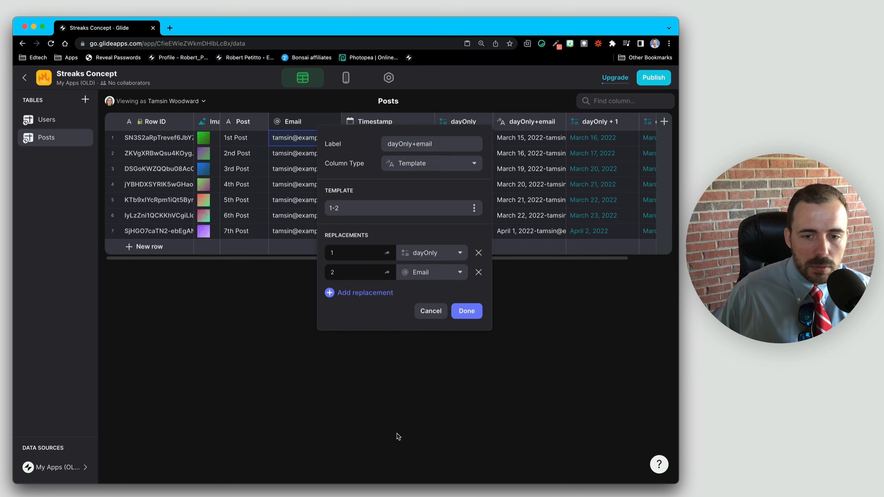
click(461, 311)
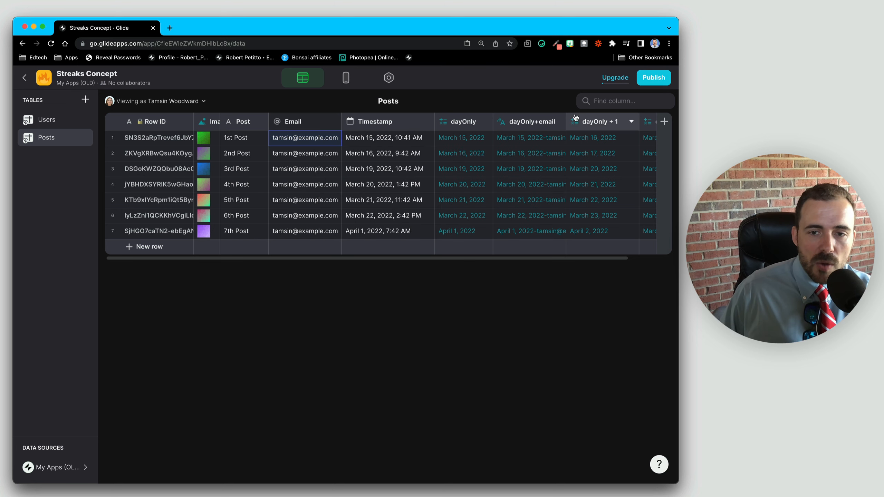
Step: Widen the dayOnly+email column to fit its full values and move it after dayOnly - 1
drag(566, 119, 618, 120)
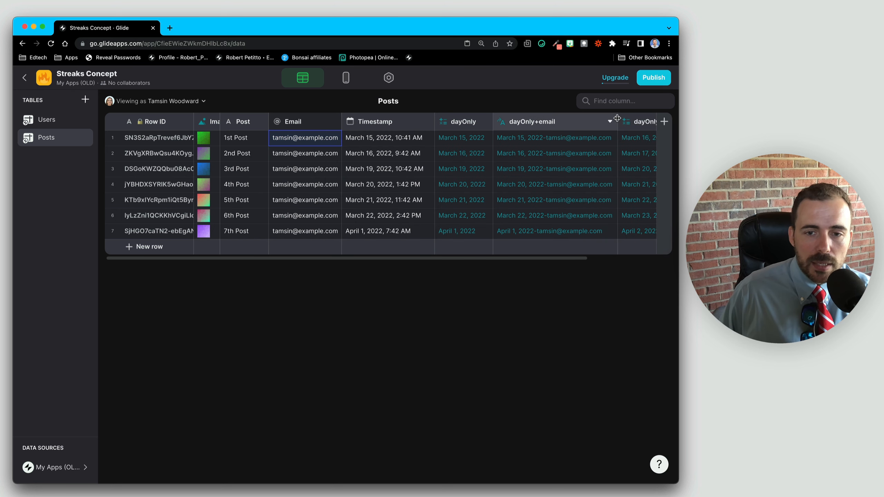
click(515, 140)
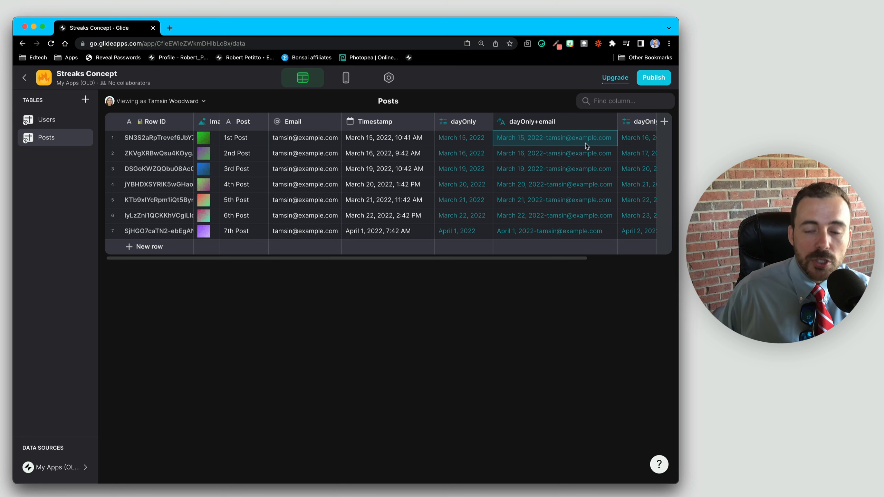
drag(571, 121, 618, 120)
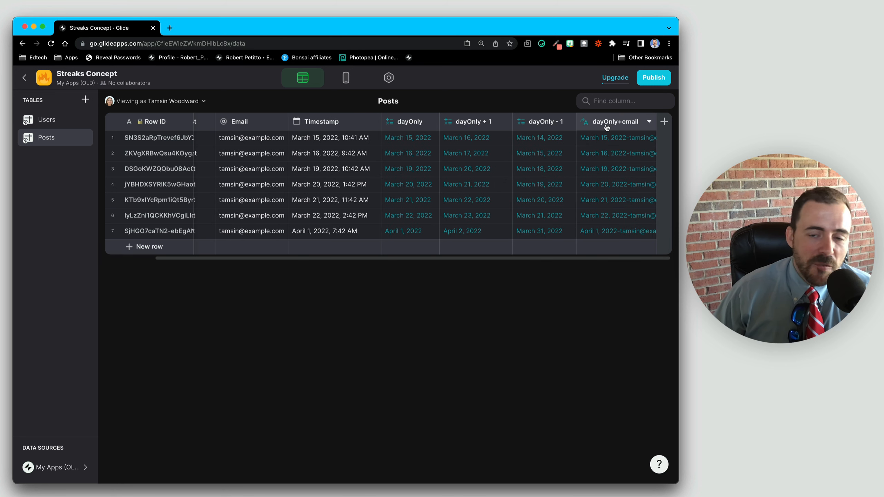
Step: Duplicate the dayOnly+email column and label the copy dayOnly-1+email
click(649, 122)
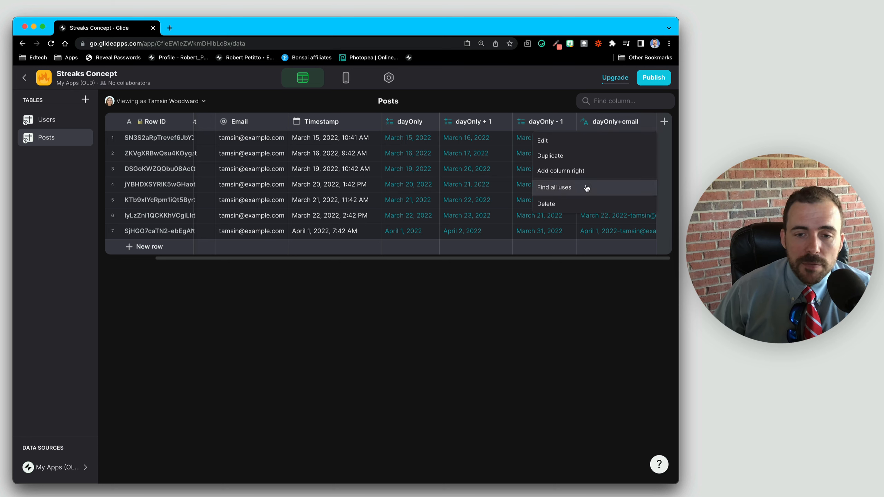
click(570, 155)
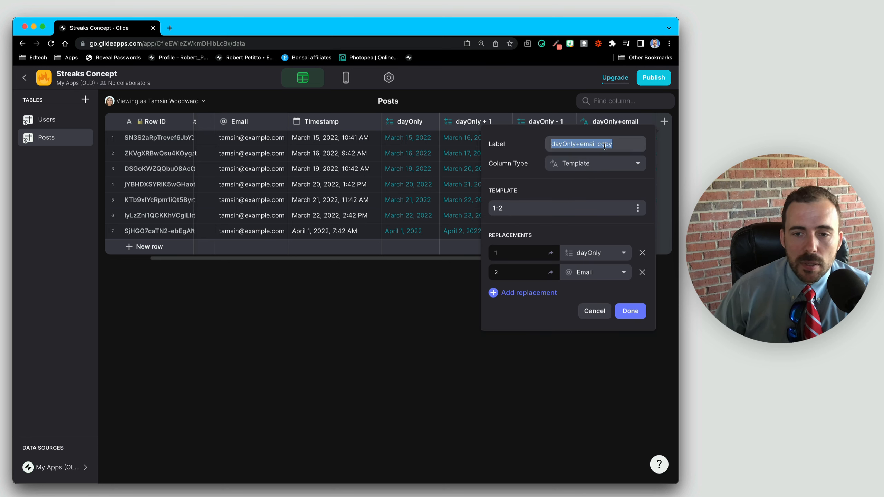
click(607, 145)
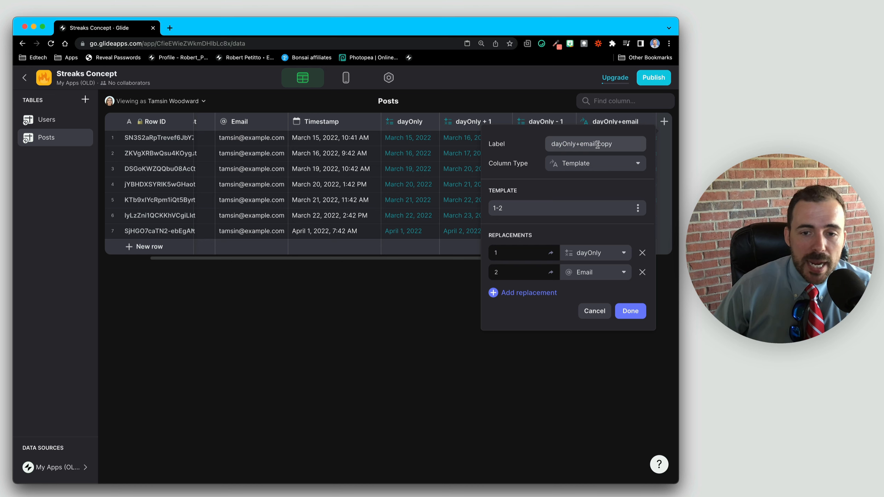
text(-1)
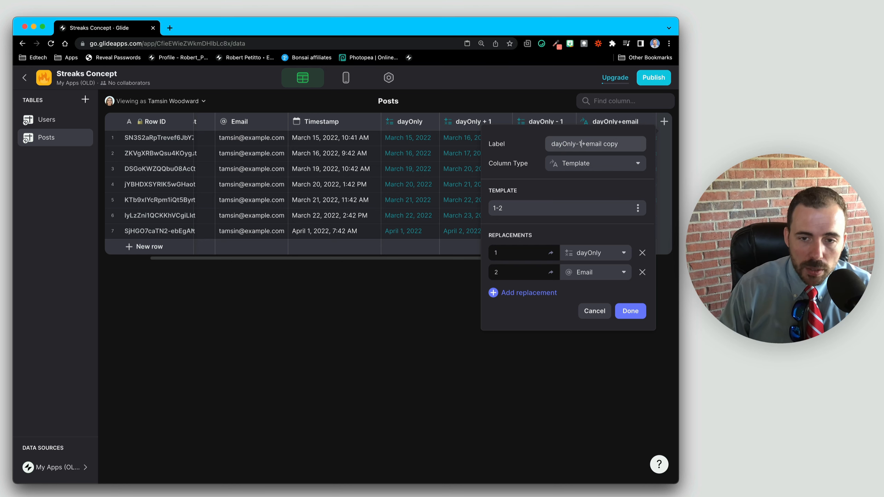
key(BackSpace)
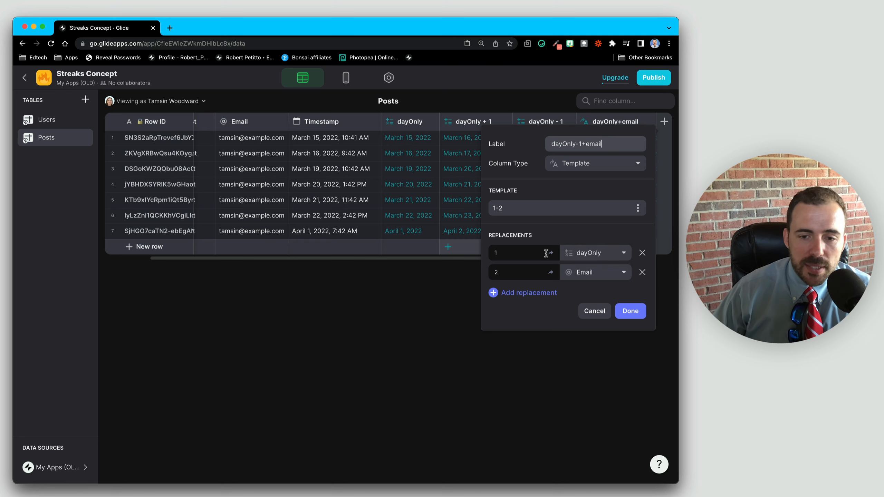
Step: Set the template's replacement for 1 to the dayOnly - 1 column and save the dayOnly-1+email column
click(589, 253)
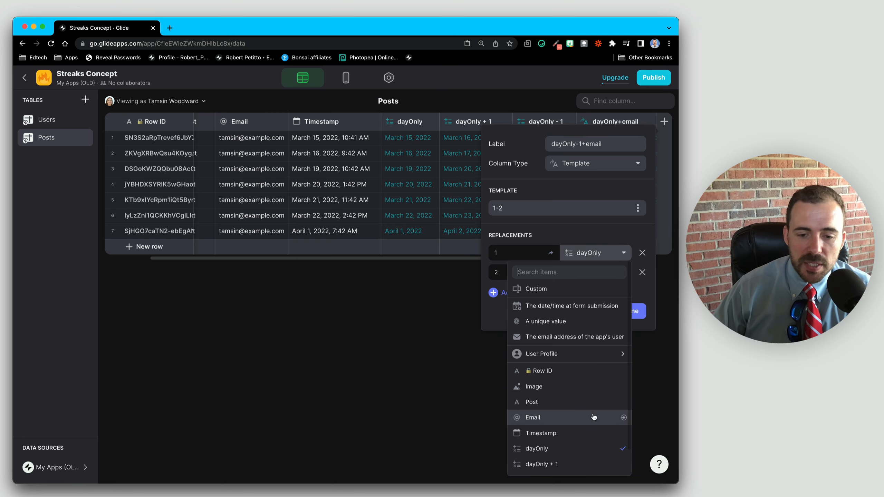
scroll(591, 434, down, 2)
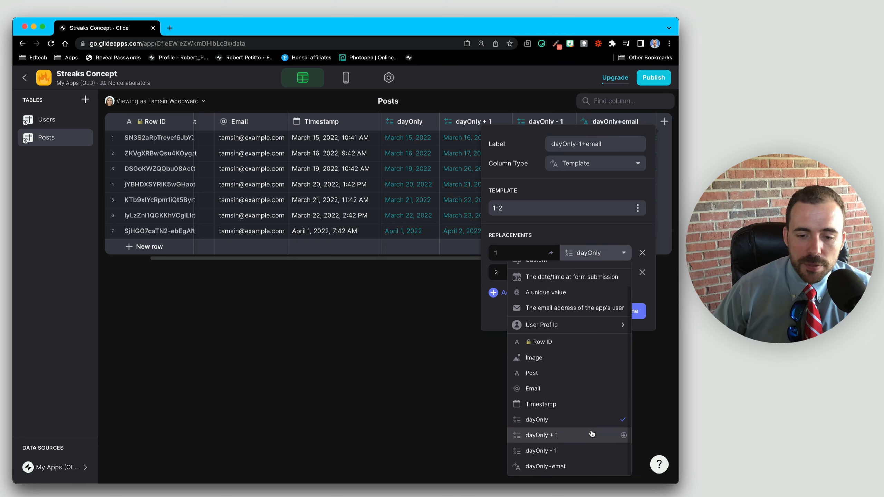
click(544, 451)
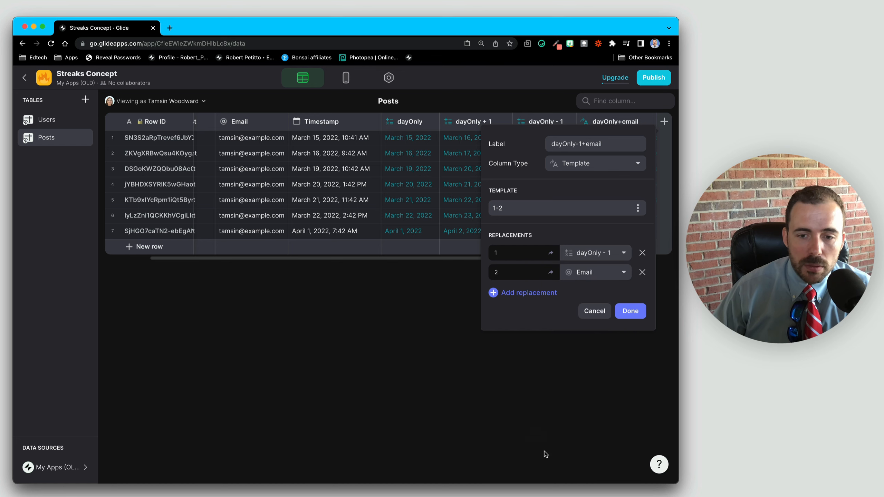
click(630, 315)
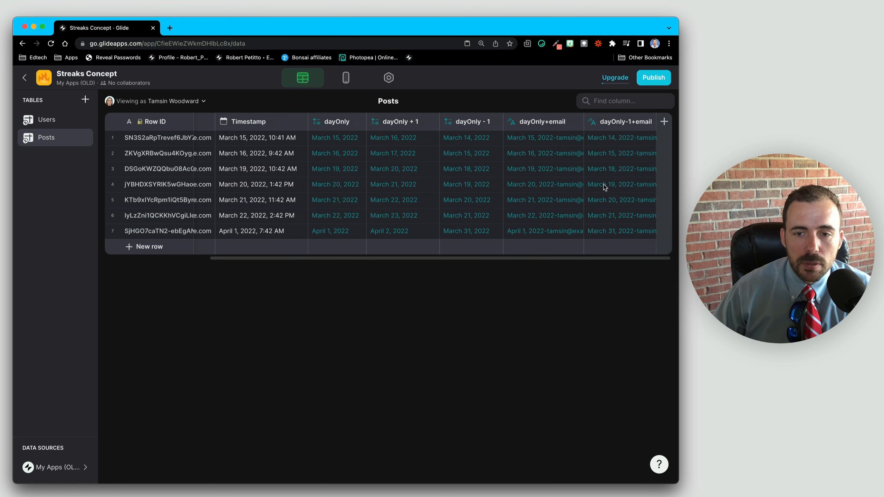
click(549, 143)
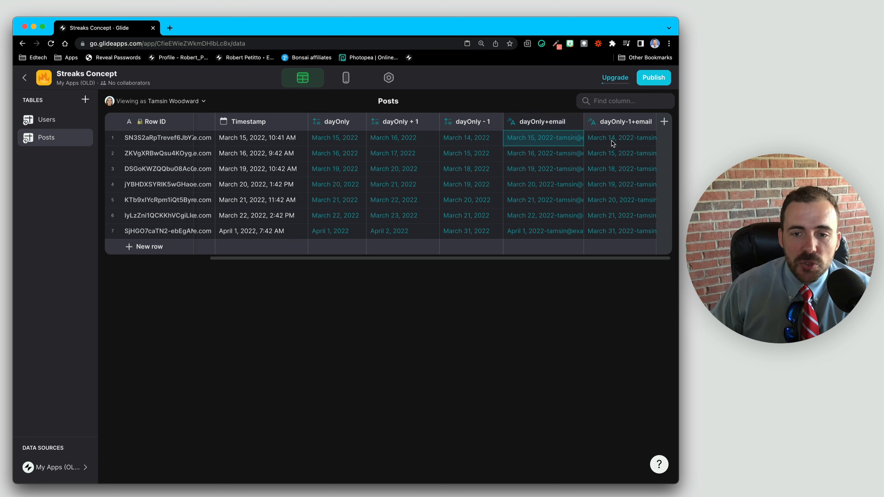
click(612, 141)
click(515, 143)
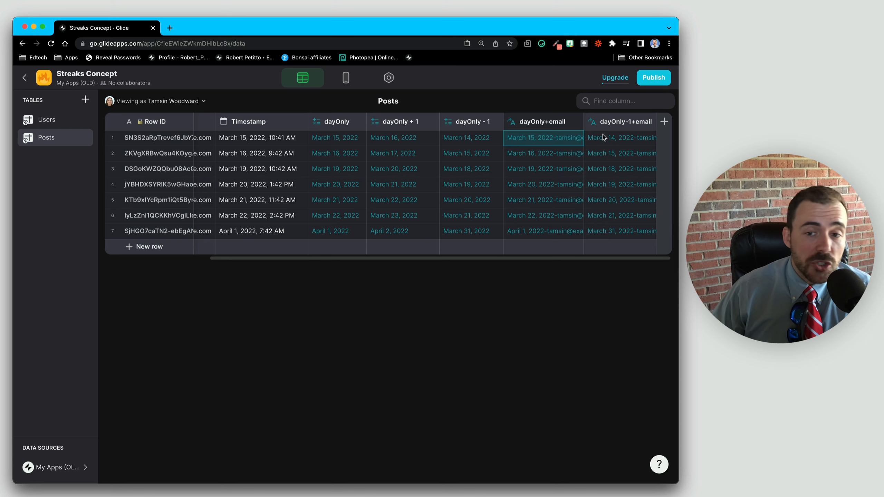
drag(550, 122, 617, 121)
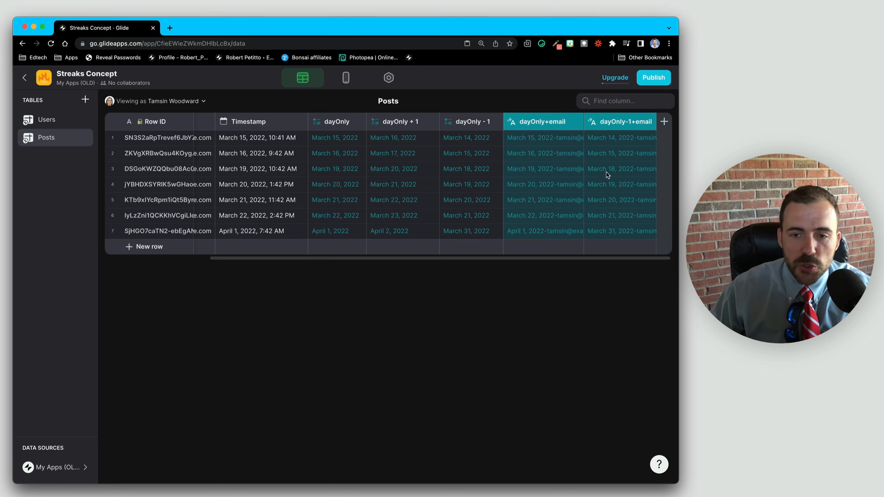
Step: Add a column to the Posts table labelled rel_previousDay and make it a Relation column
click(664, 121)
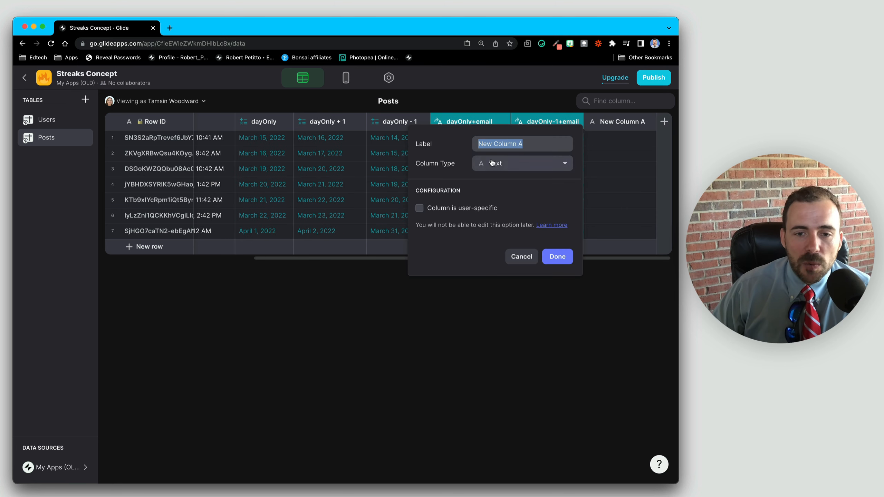
text(rel)
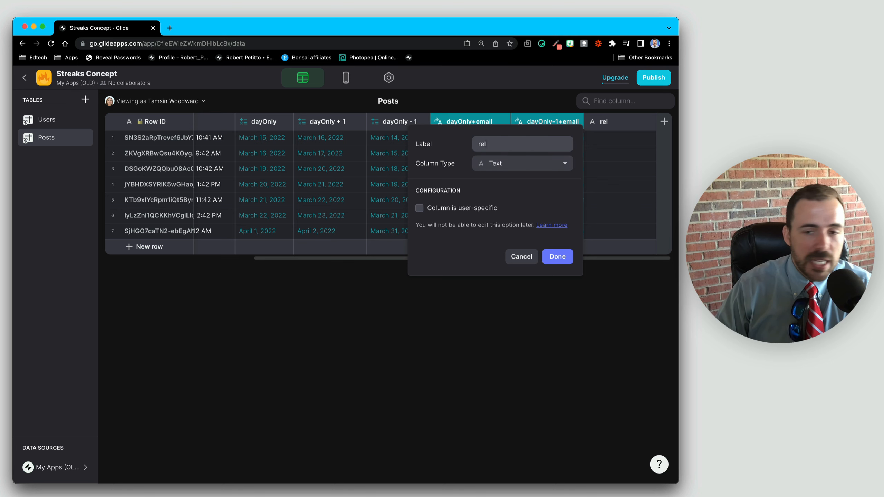
text()__previousDay)
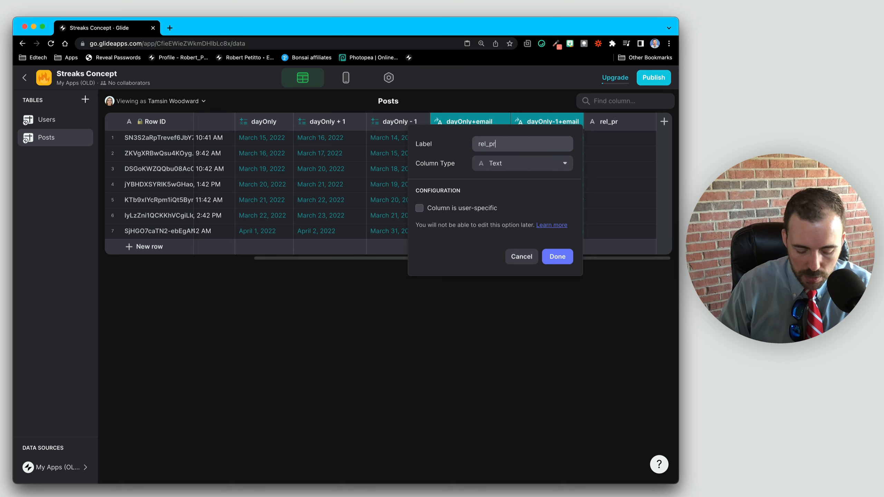
click(525, 168)
click(504, 195)
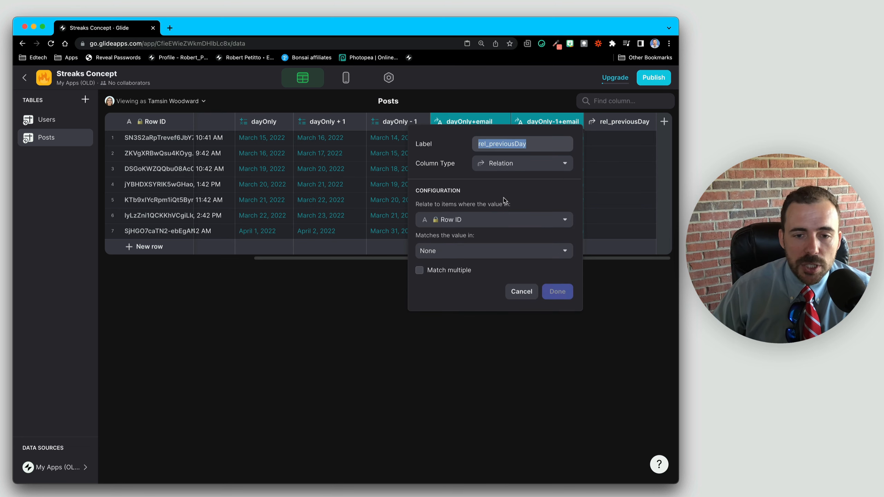
Step: Relate dayOnly-1+email to the dayOnly+email column of the Posts table with a single match, and save the relation
click(491, 222)
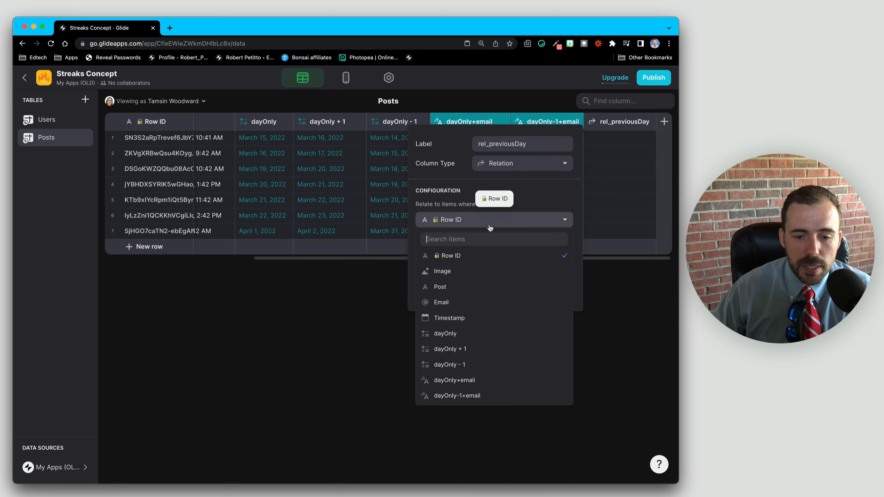
click(467, 398)
click(435, 251)
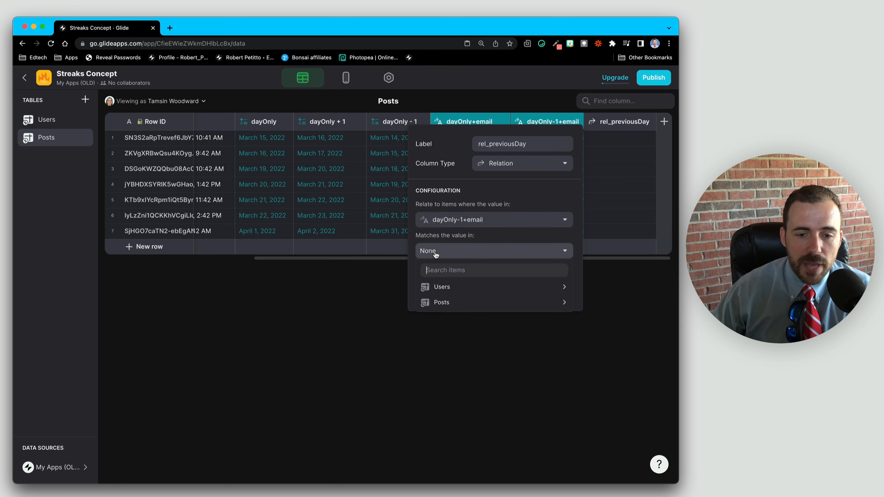
mouse_move(450, 302)
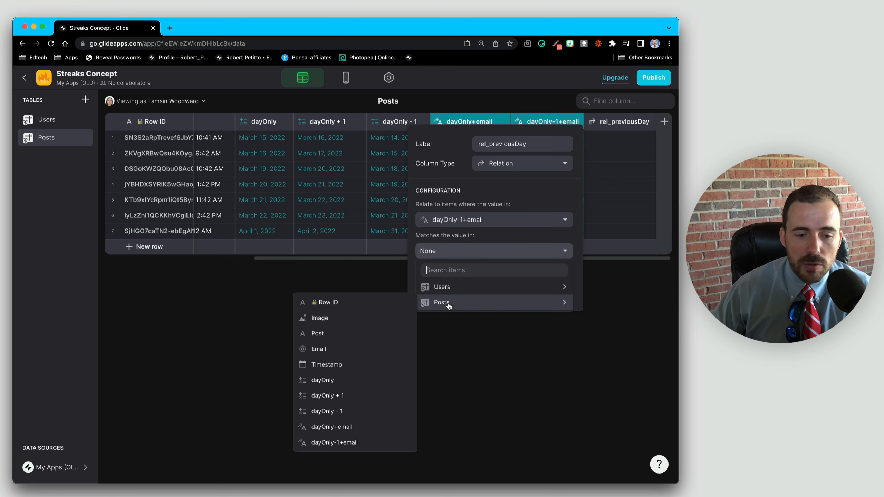
click(346, 427)
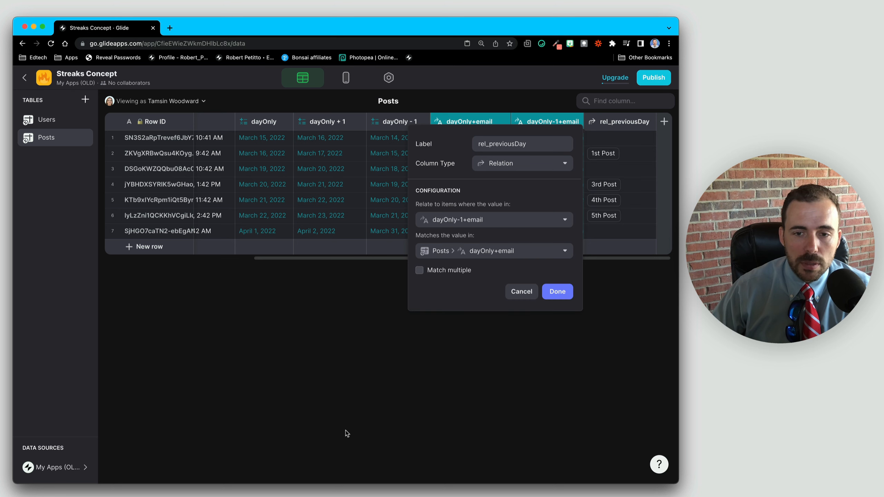
click(560, 292)
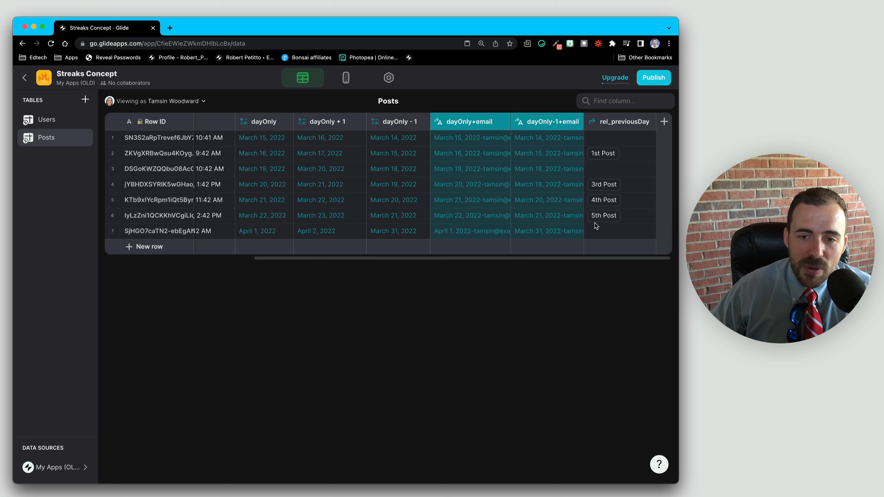
Step: Examine the rel_previousDay column to see which posts have a related previous-day post and which have none
click(607, 141)
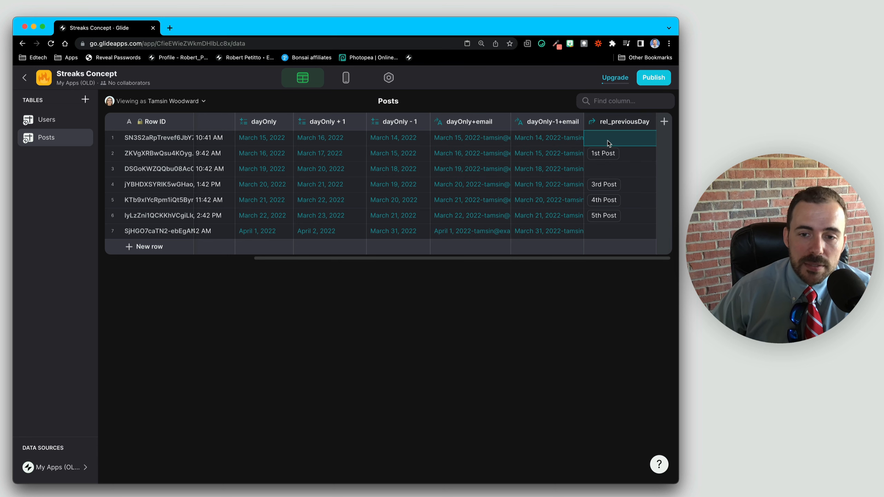
click(601, 170)
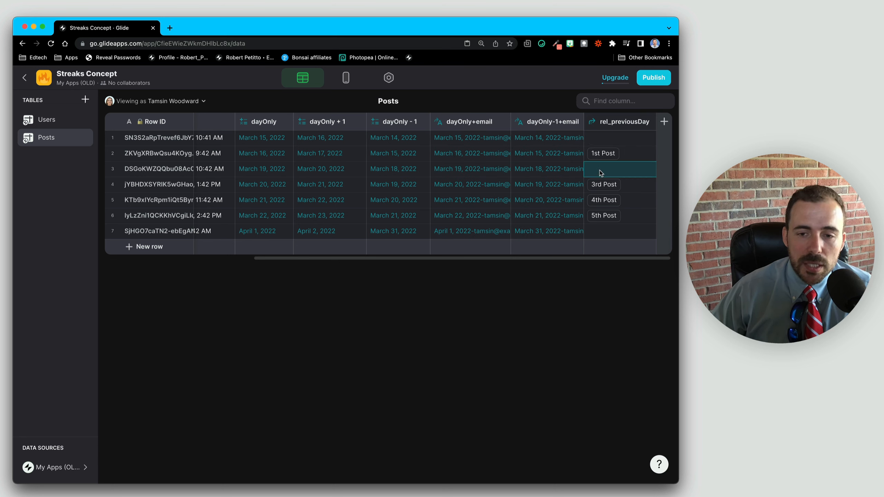
click(604, 232)
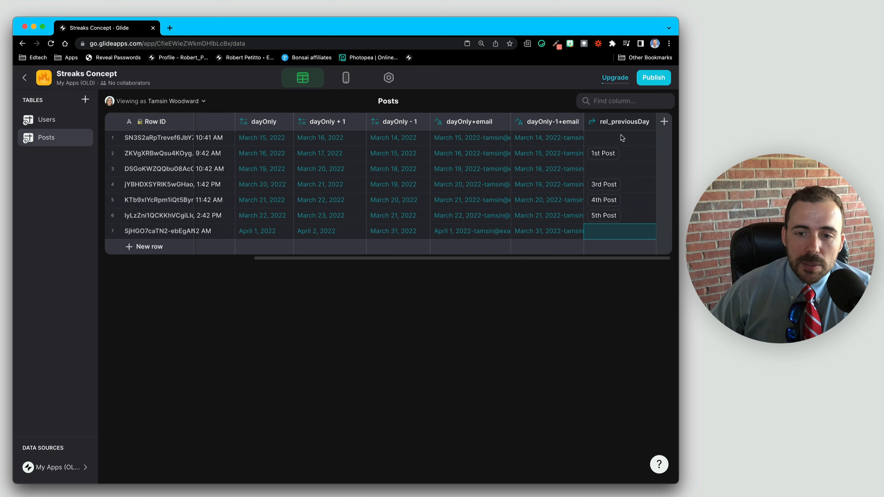
click(637, 157)
click(630, 191)
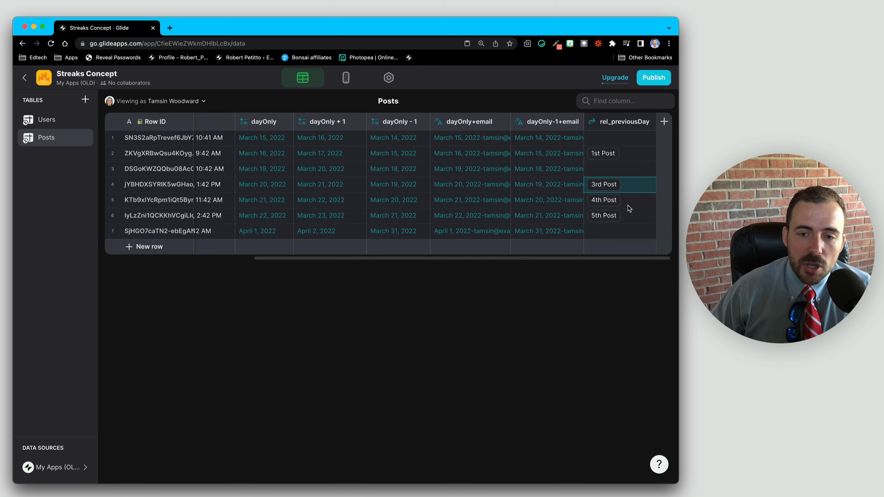
click(628, 203)
click(627, 220)
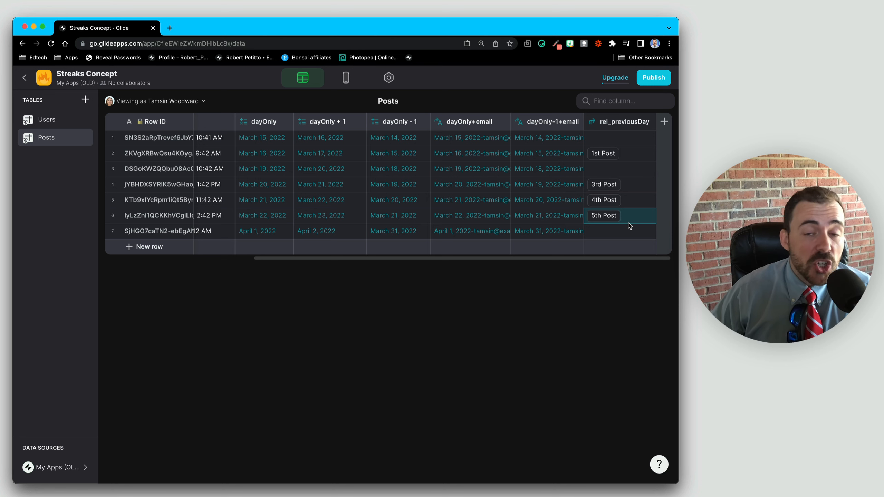
click(621, 226)
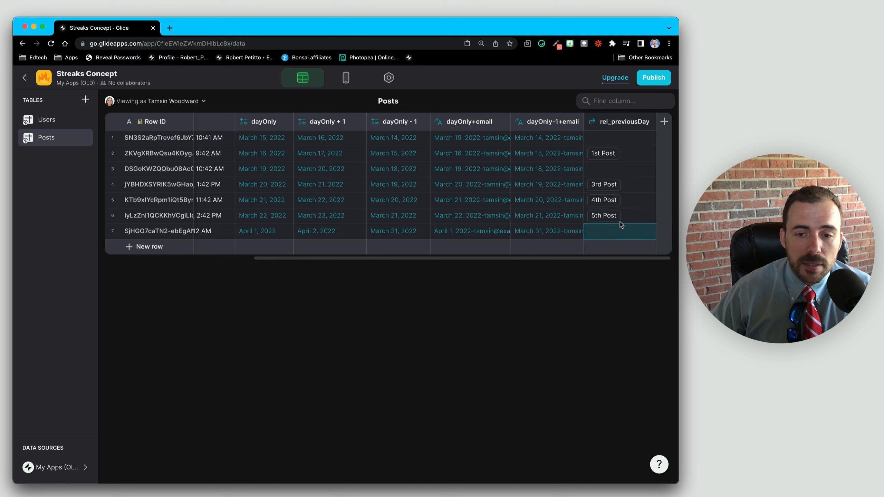
click(615, 174)
click(614, 138)
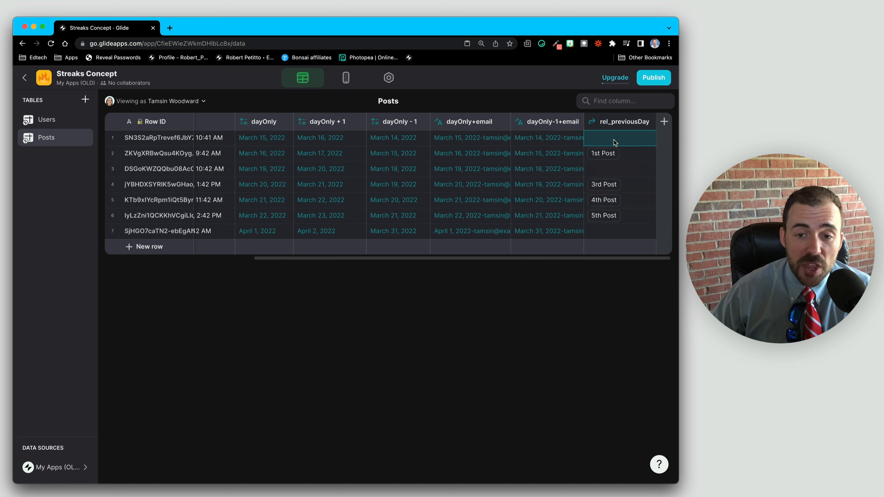
click(611, 172)
click(610, 226)
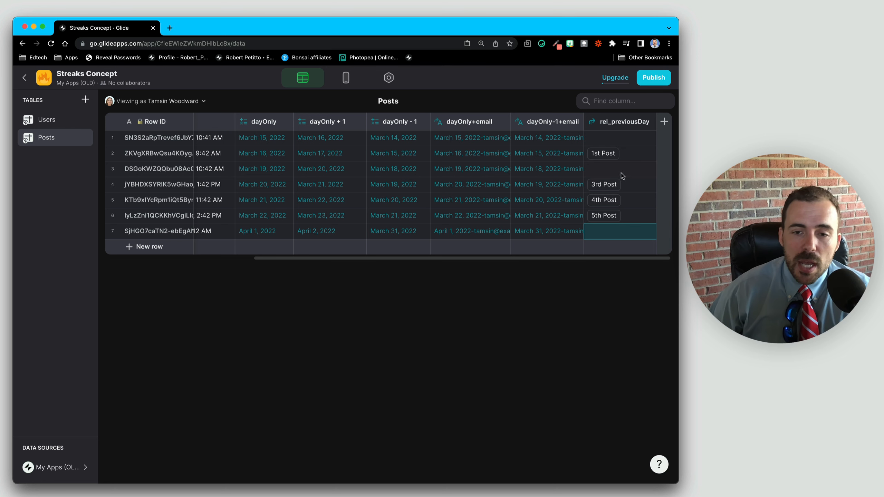
click(620, 172)
click(612, 139)
click(609, 170)
click(613, 228)
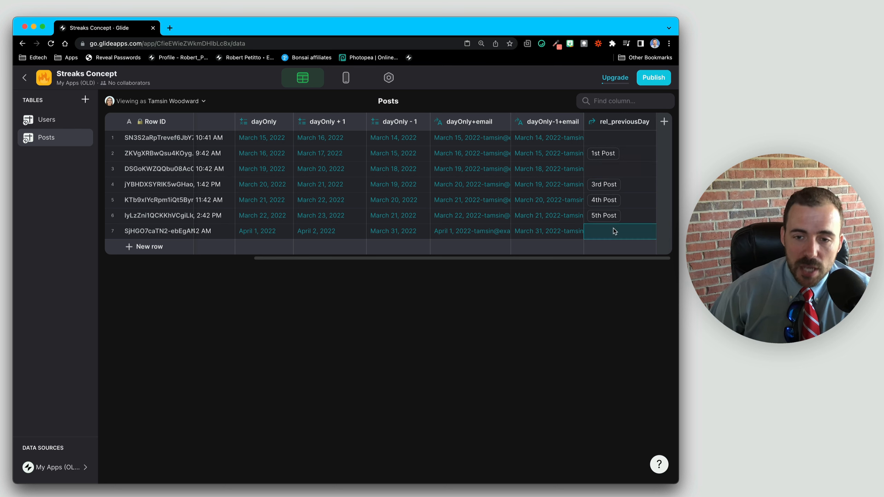
click(619, 167)
click(614, 140)
click(616, 171)
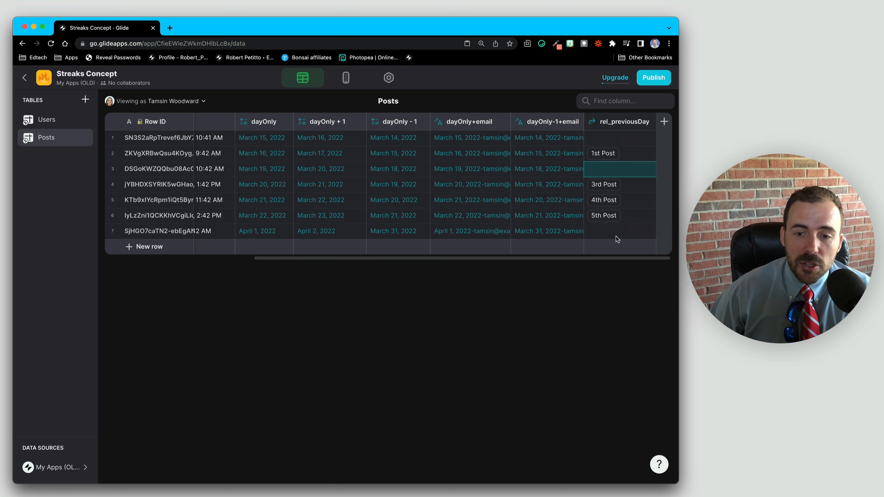
click(618, 233)
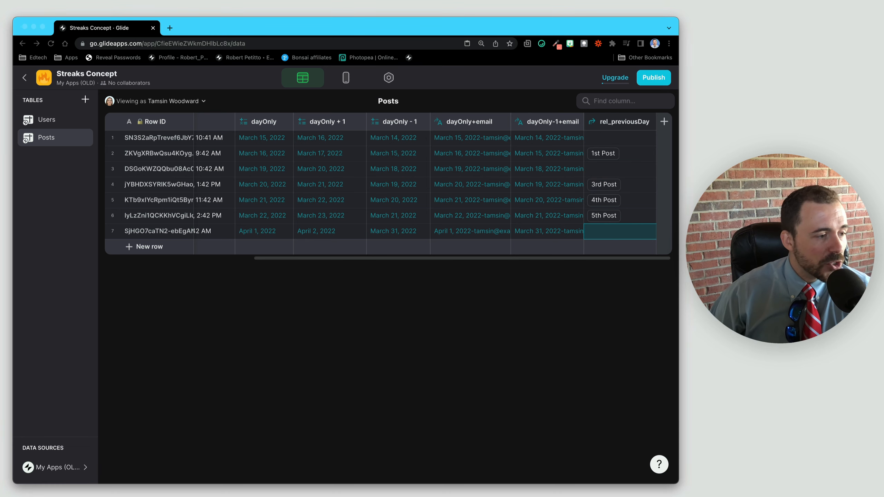
Step: Add a column to the Posts table labelled ifStartOfStreak>postID and make it an If → Then → Else column
click(664, 122)
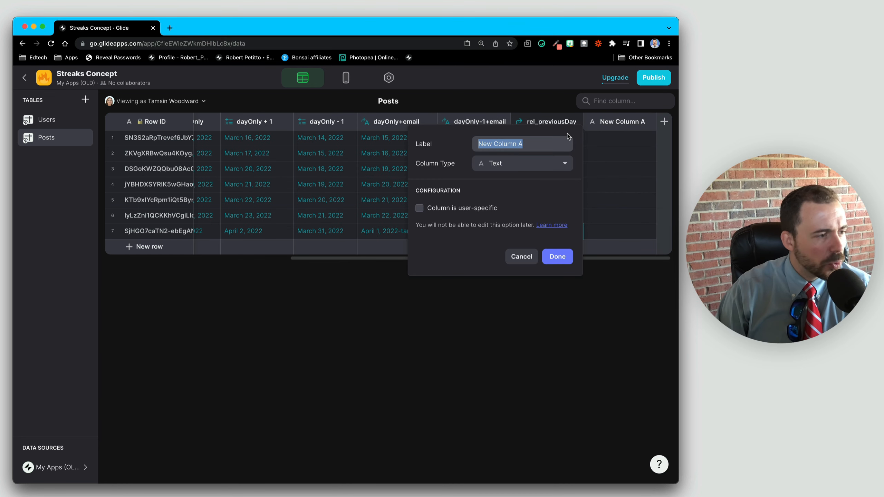
text(if)
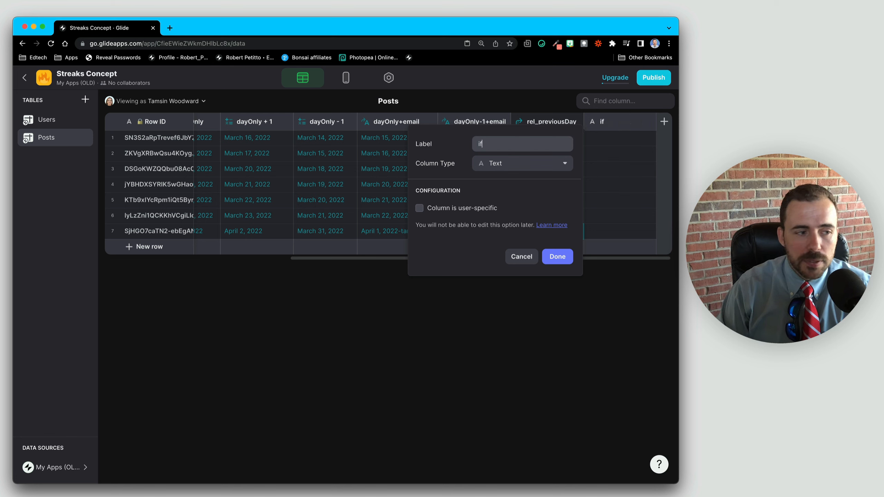
text(Start)
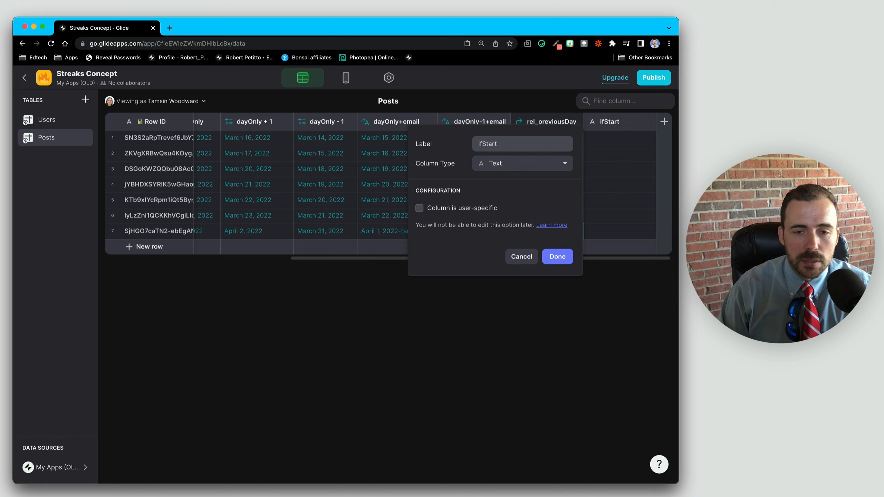
text(OfStre)
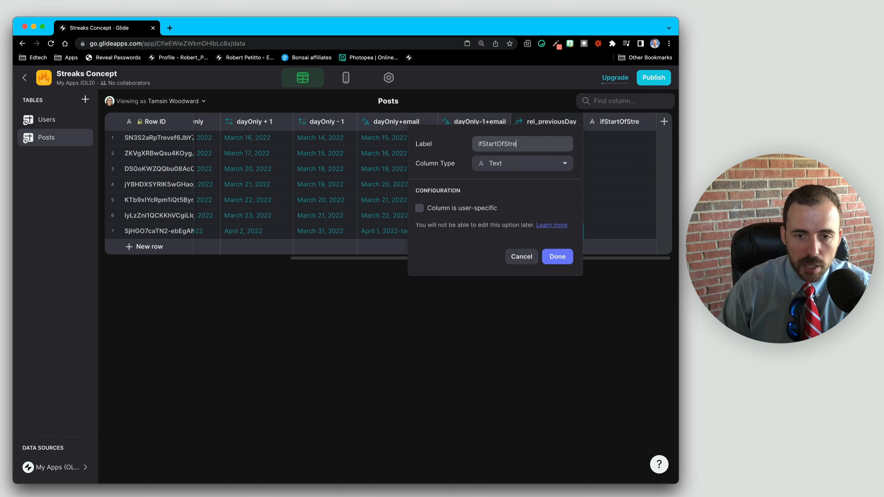
text(ak>)
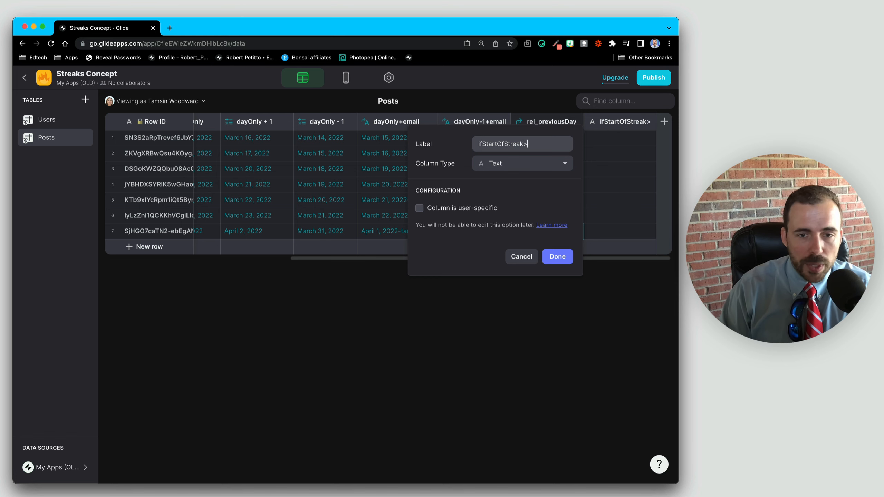
text(p)
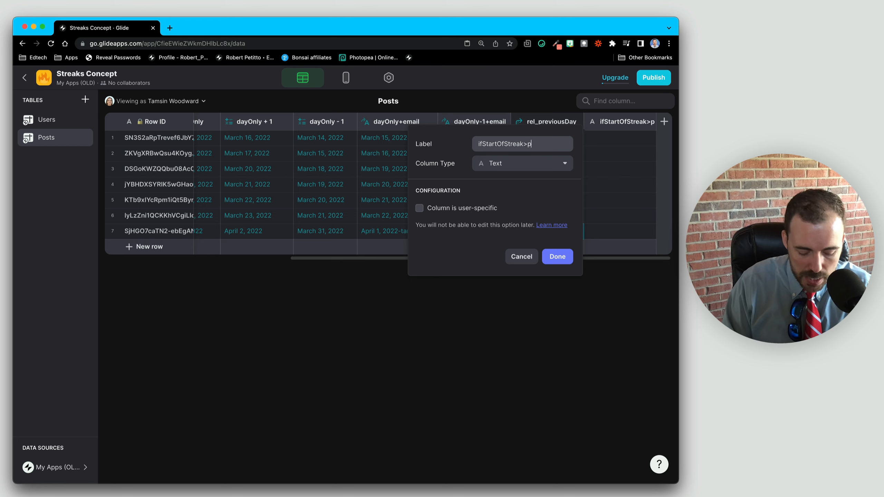
text(ostl)
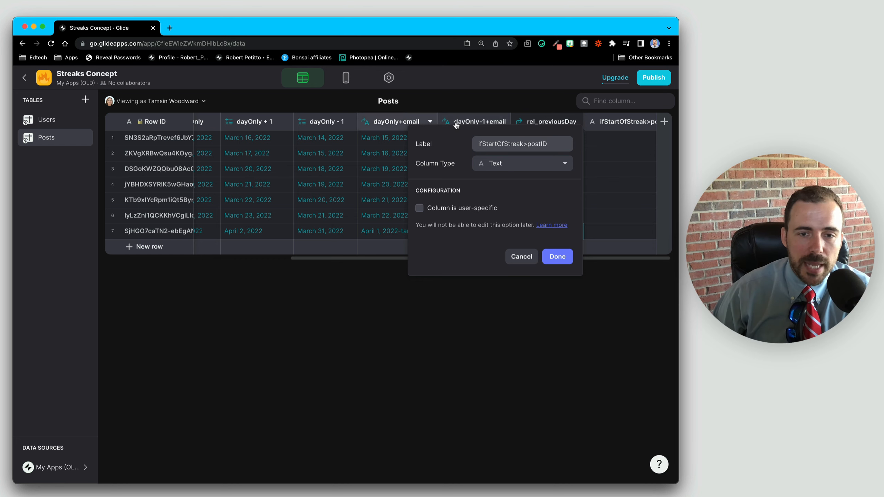
click(518, 164)
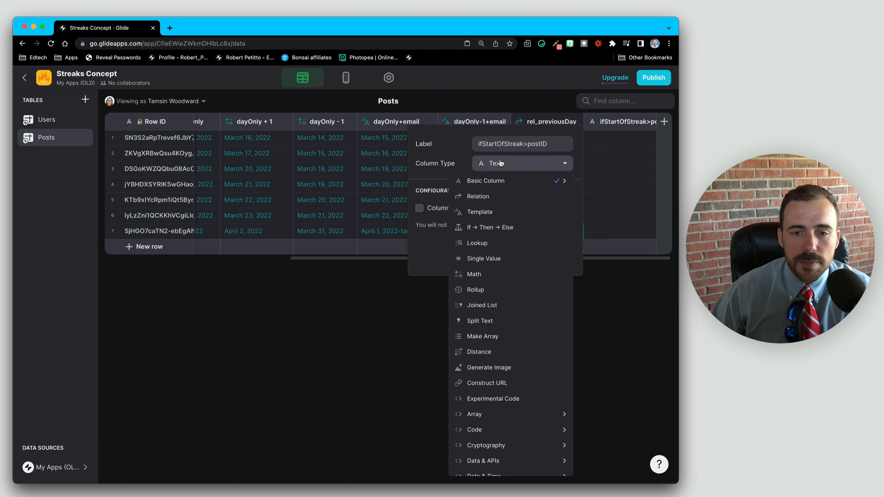
click(499, 228)
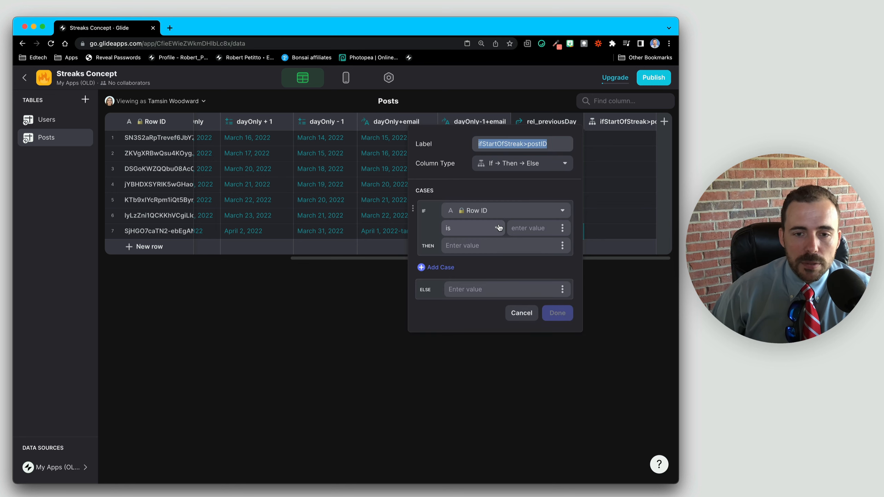
Step: Make the column return dayOnly+email if rel_previousDay is empty, leave the else value blank, and save it
click(463, 213)
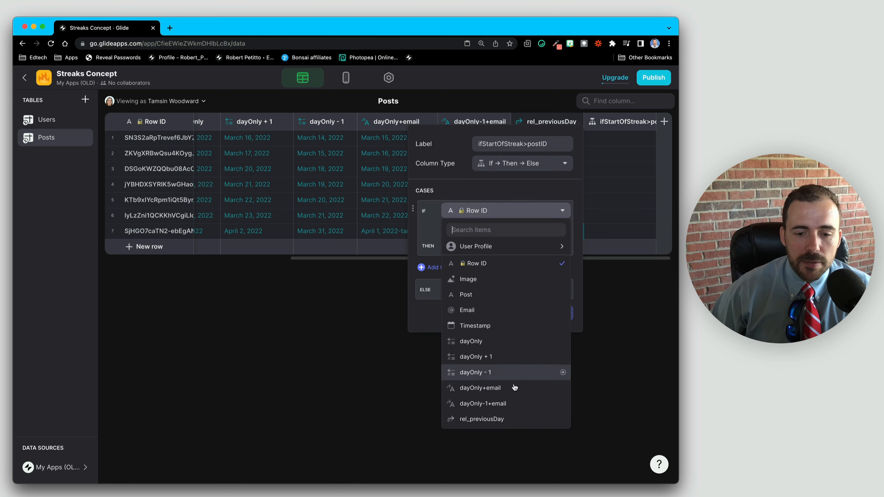
click(498, 421)
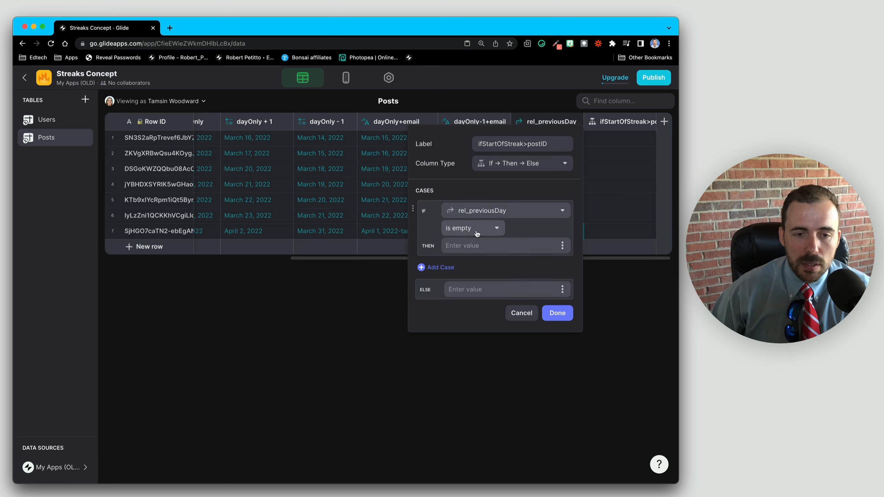
click(563, 246)
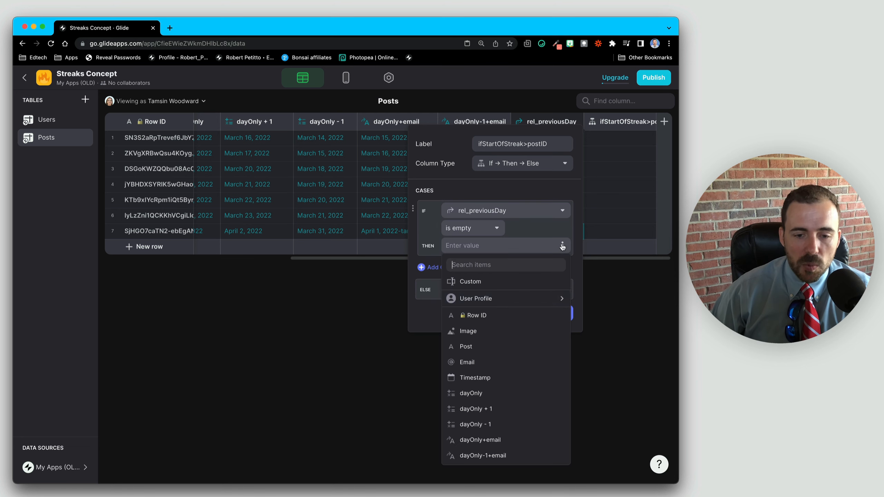
click(500, 445)
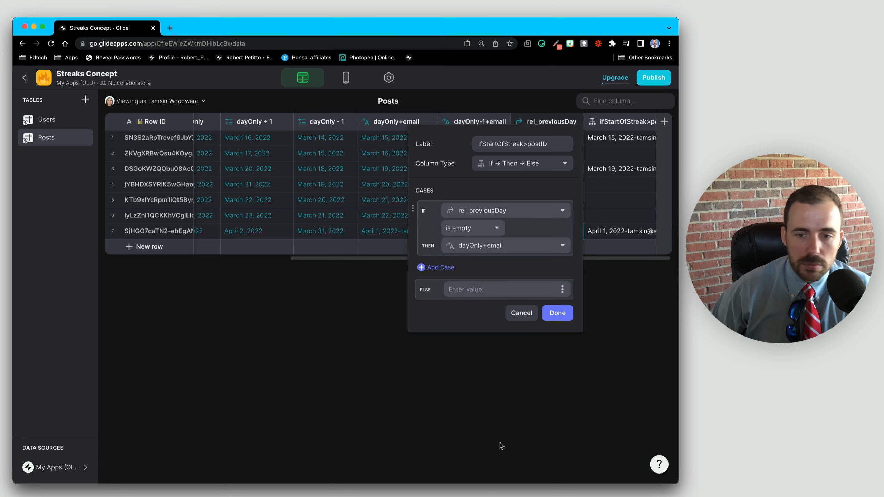
click(558, 313)
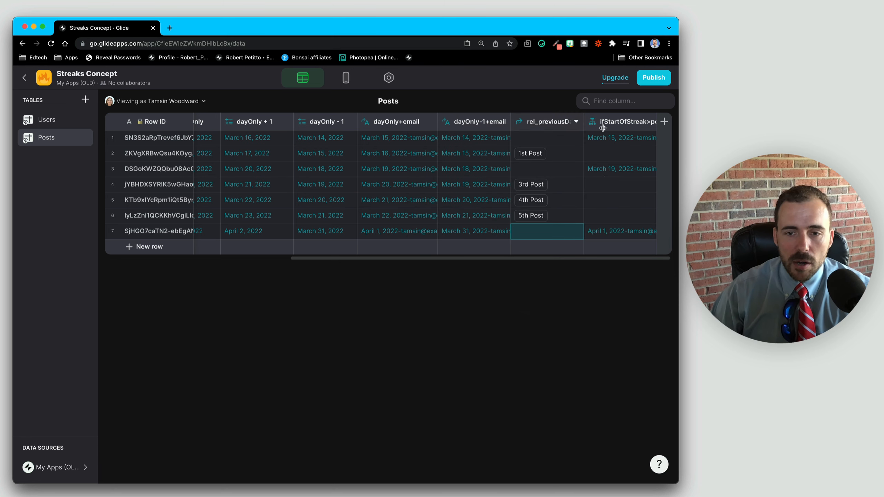
Step: Examine the ifStartOfStreak>postID column to see which posts start a streak and which rows belong to each streak
click(623, 236)
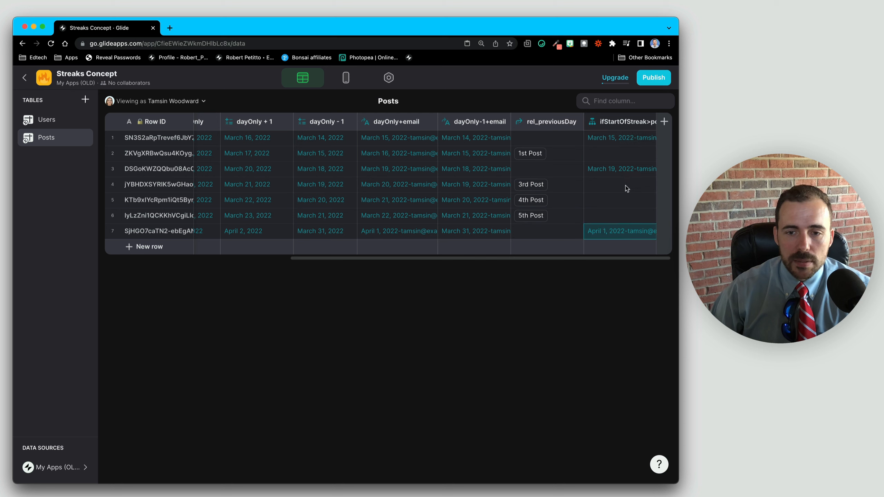
click(613, 170)
click(612, 139)
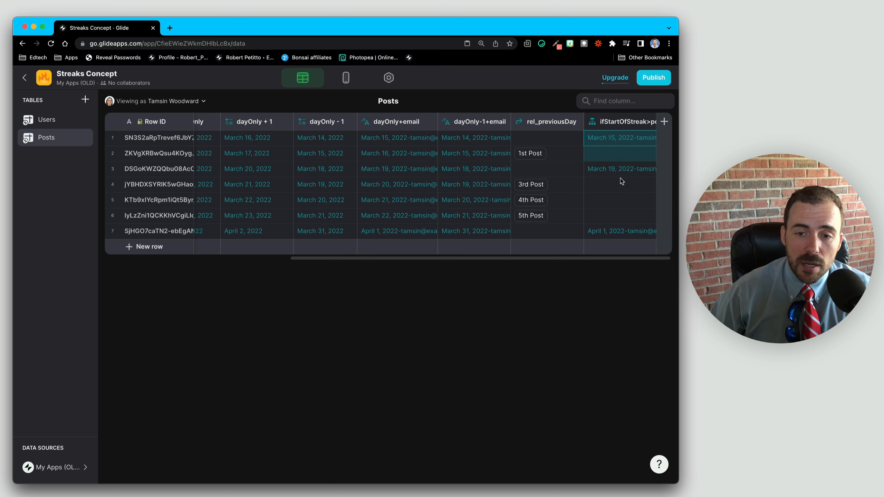
drag(621, 169, 614, 222)
click(613, 232)
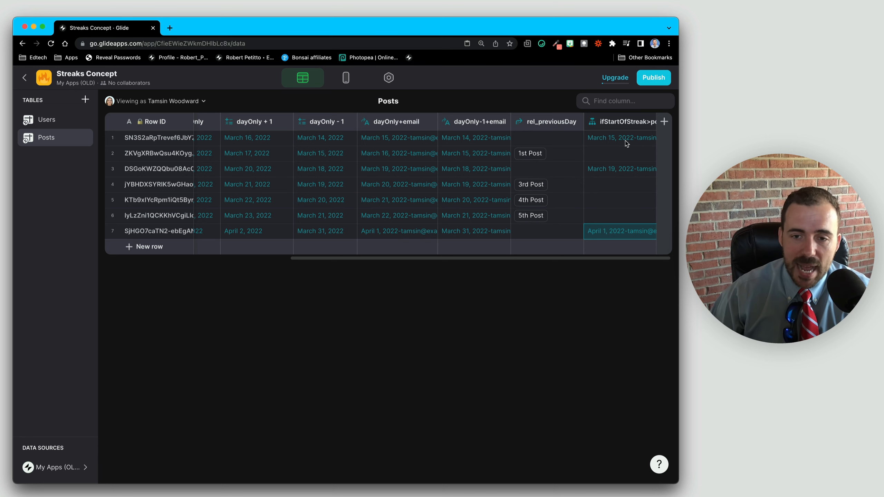
drag(627, 143, 622, 223)
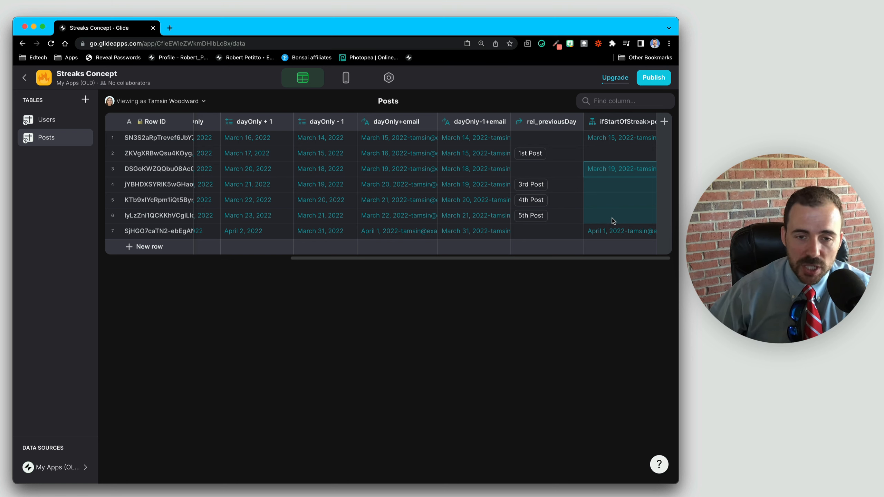
click(606, 188)
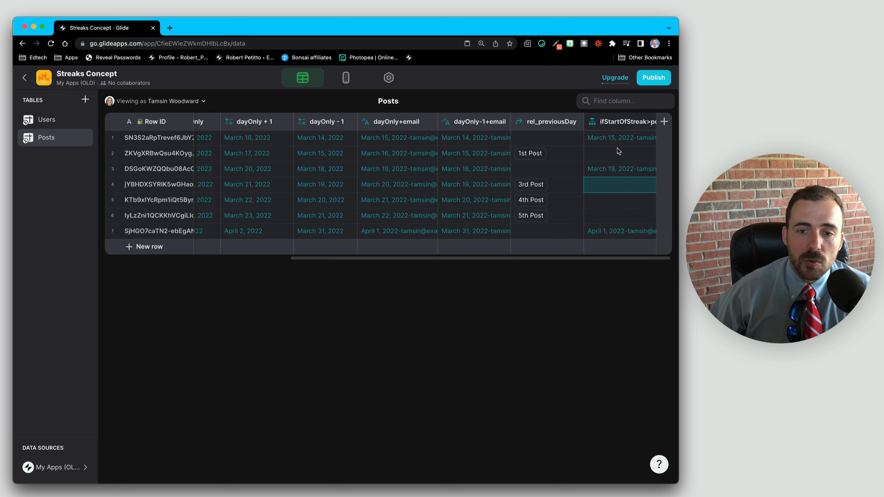
click(610, 139)
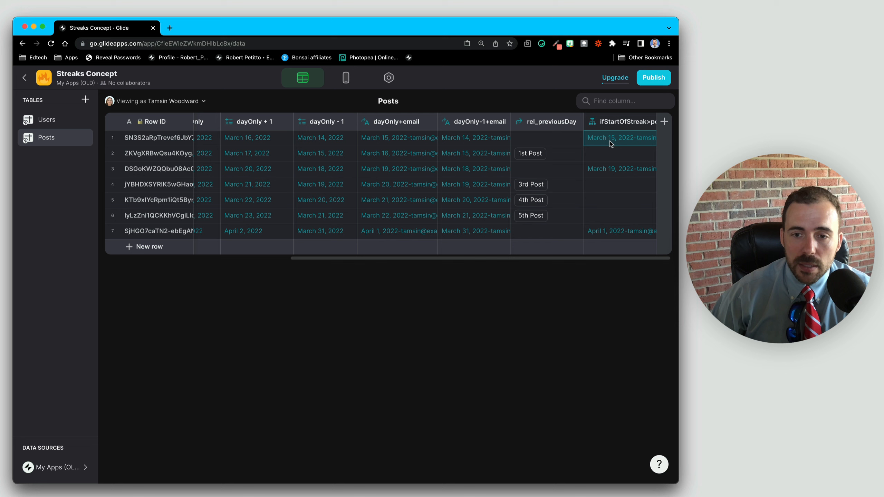
click(616, 170)
click(614, 233)
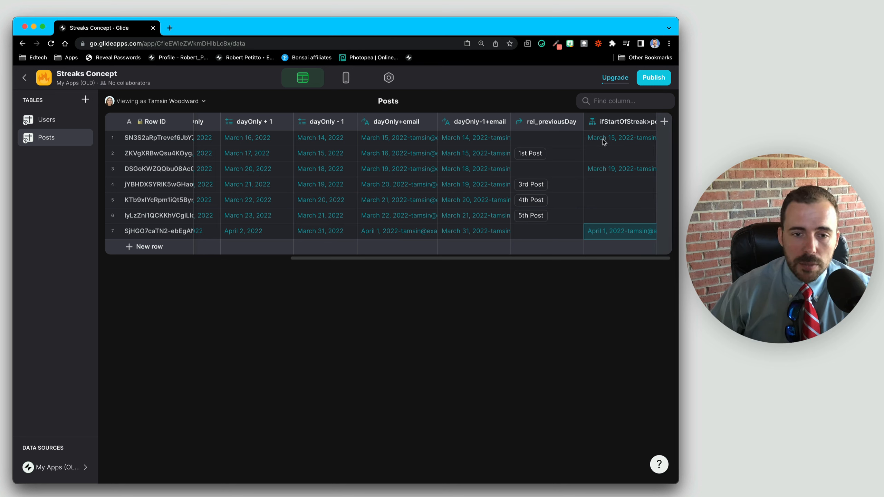
Step: Add a column to the Posts table labelled rel_allUserPosts and make it a Relation column
click(663, 121)
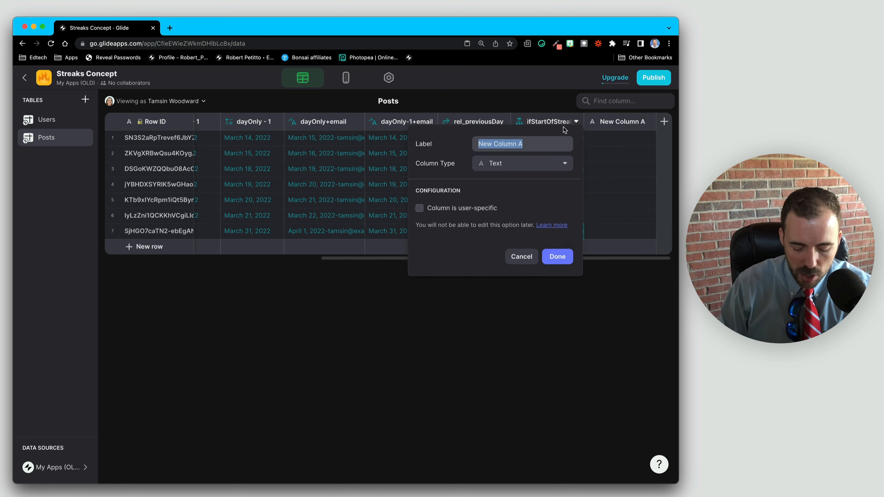
text(rel_)
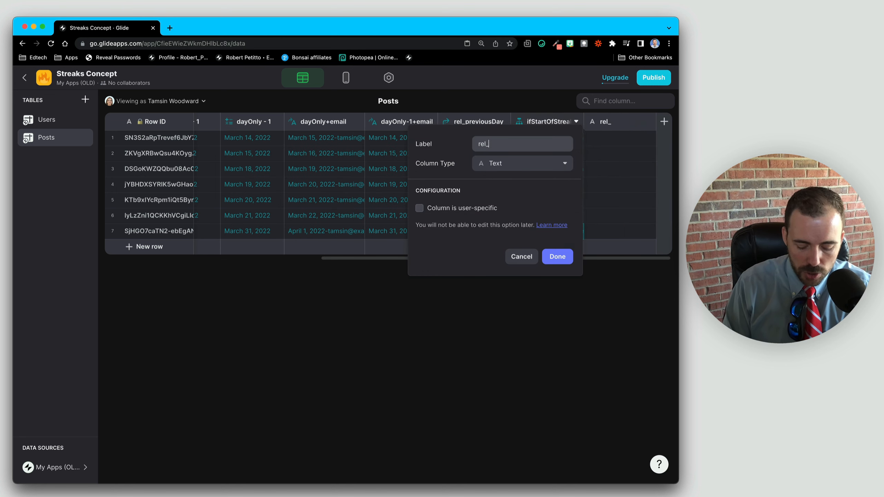
text(allUser)
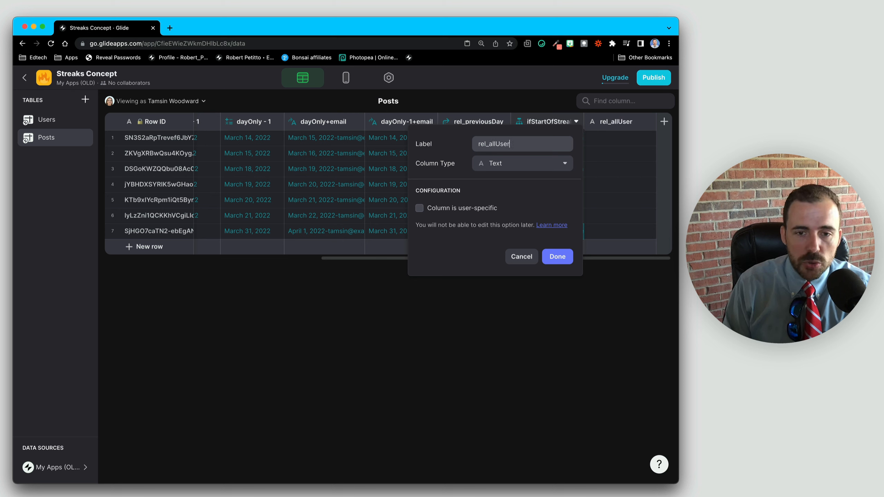
text(Posts)
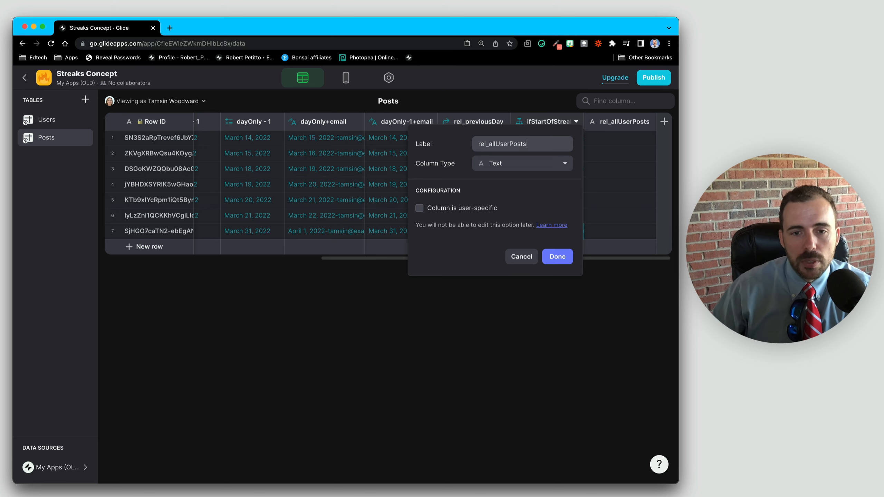
click(523, 163)
click(490, 197)
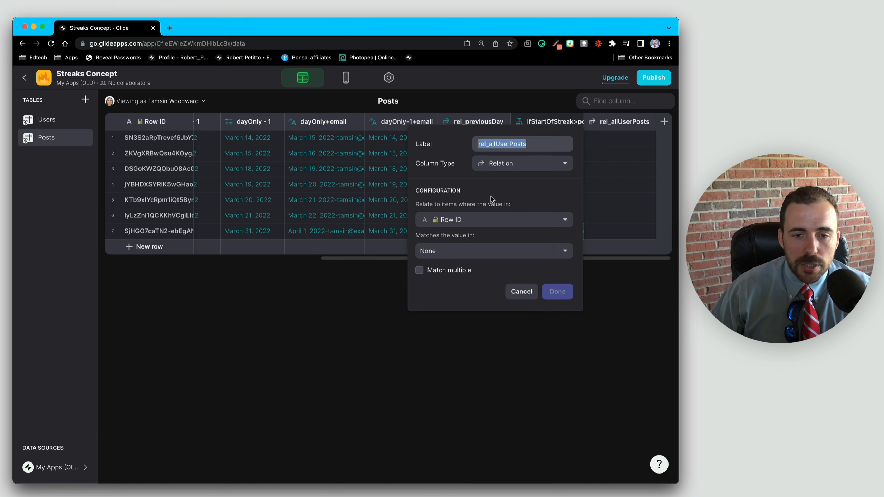
Step: Relate Email to the Email column of the Posts table with multiple matches enabled, and save the relation
click(468, 219)
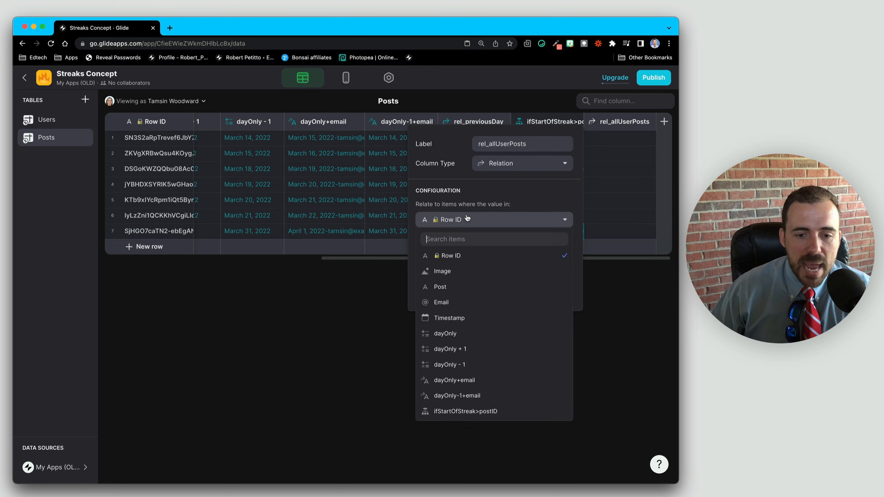
click(452, 298)
click(465, 257)
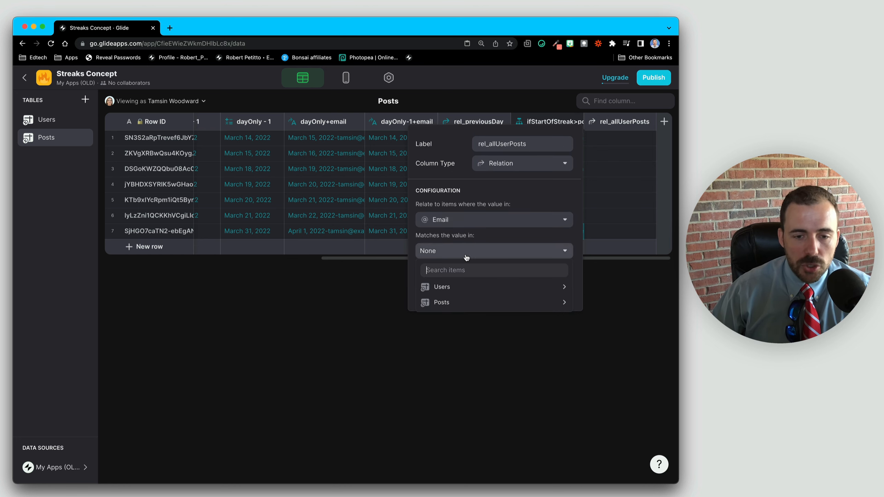
mouse_move(445, 302)
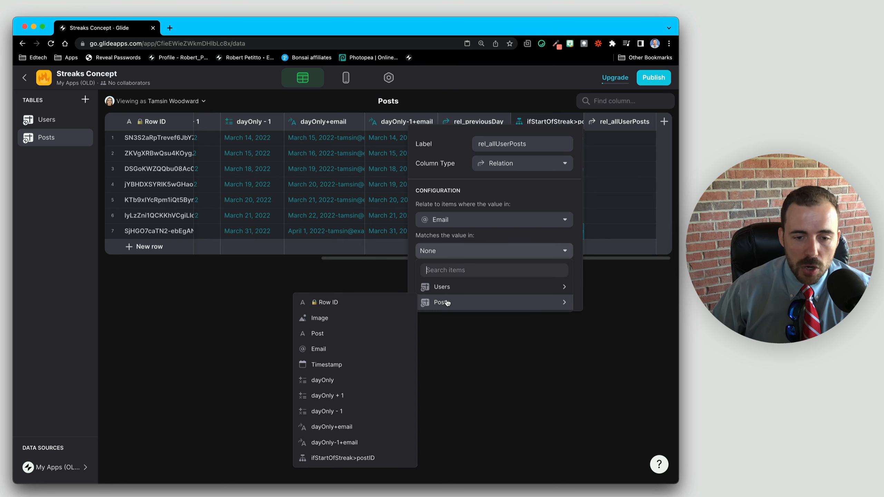
click(330, 348)
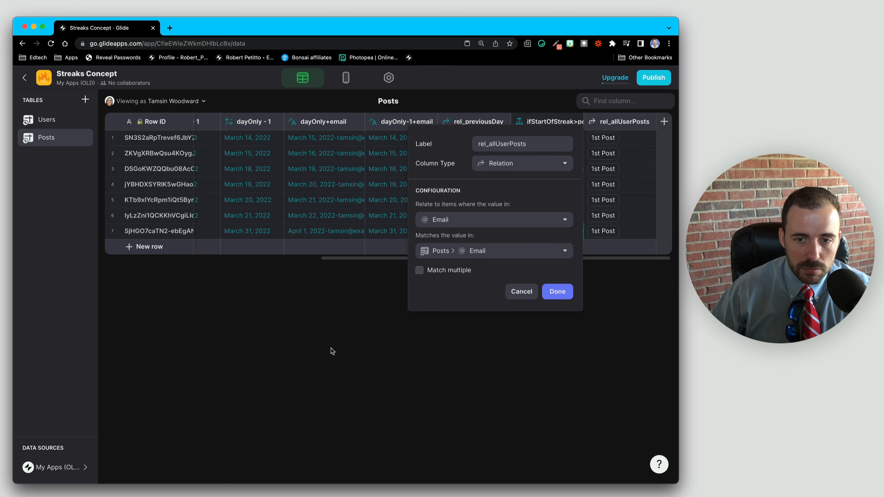
click(419, 271)
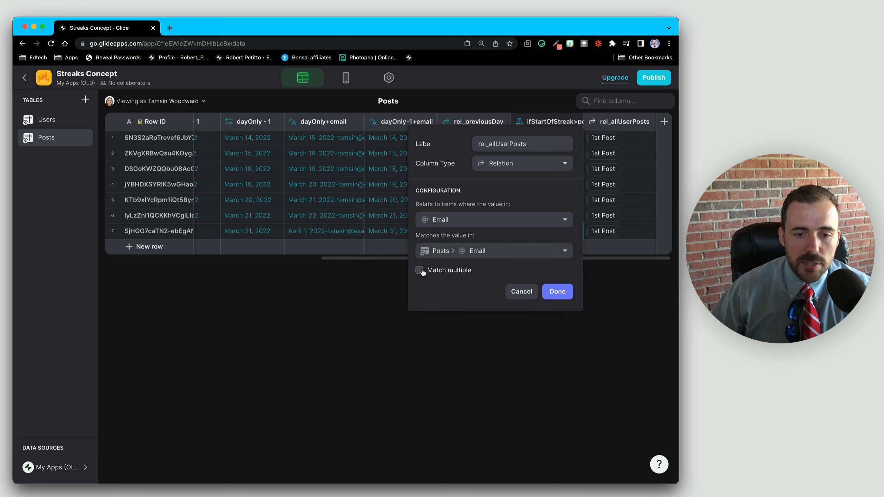
click(556, 292)
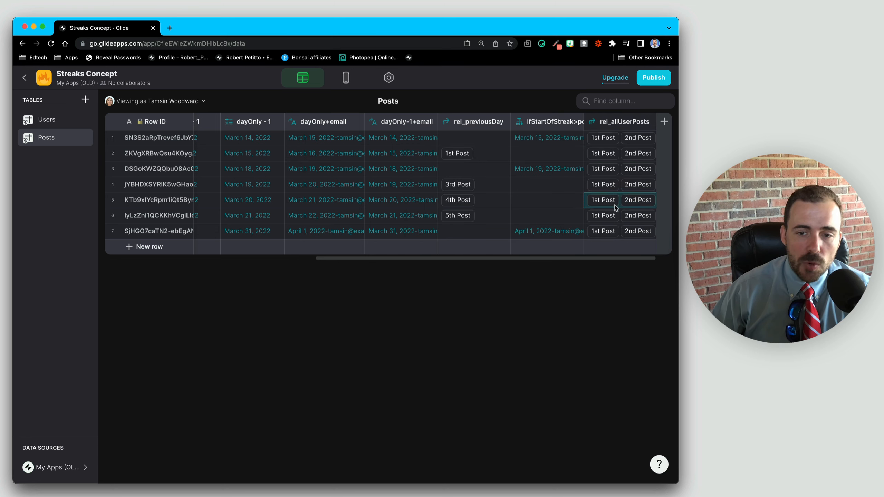
Step: Review the rel_allUserPosts relation alongside the other columns of the Posts table
click(615, 231)
scroll(627, 191, right, 2)
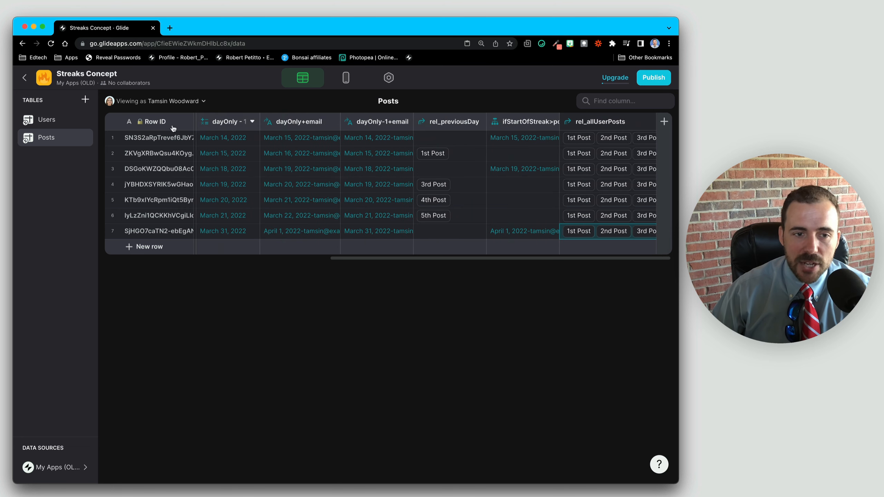
scroll(280, 151, left, 10)
scroll(322, 141, right, 10)
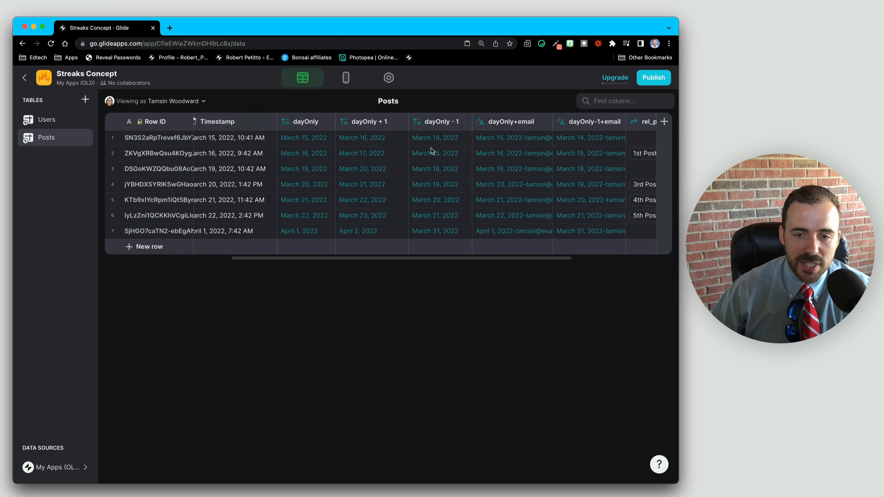
key(Escape)
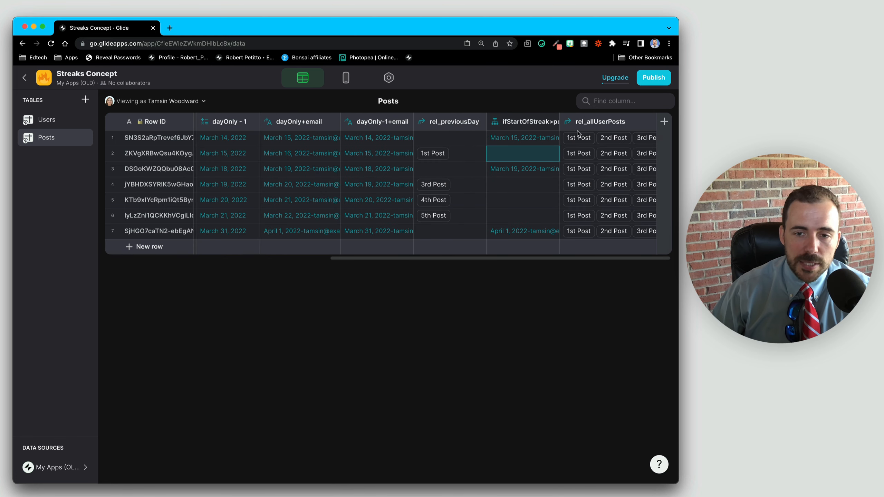
Step: Check the rel_allUserPosts cells from the second through the seventh row to see which posts each row relates to
click(600, 154)
click(600, 168)
click(601, 186)
click(599, 201)
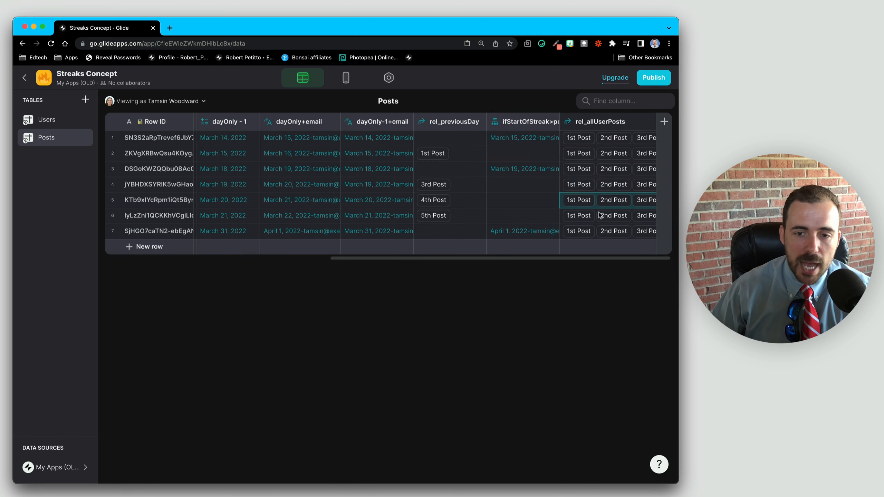
click(598, 216)
click(598, 233)
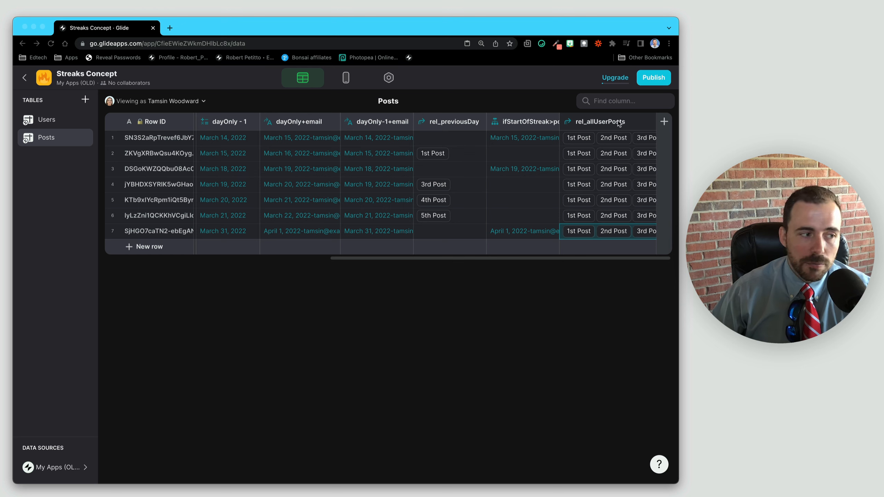
Step: Add a column to the Posts table labelled postIDsOfUser and make it a Lookup column
click(664, 121)
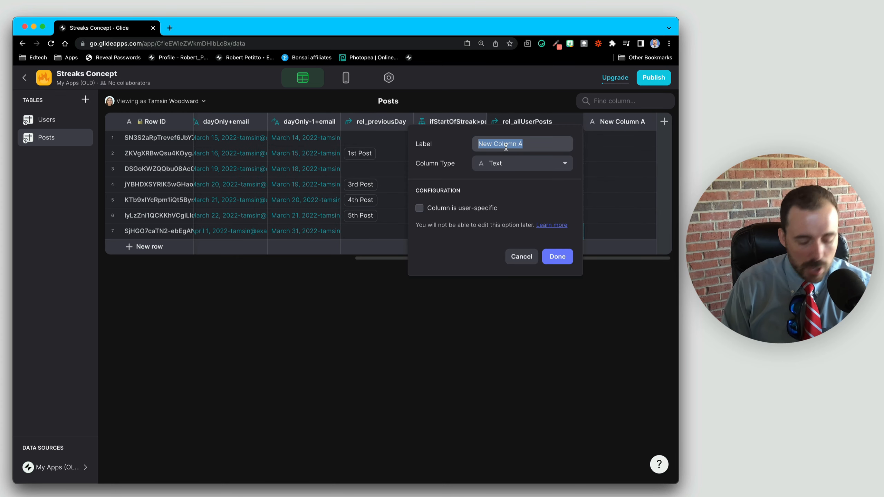
text(pos)
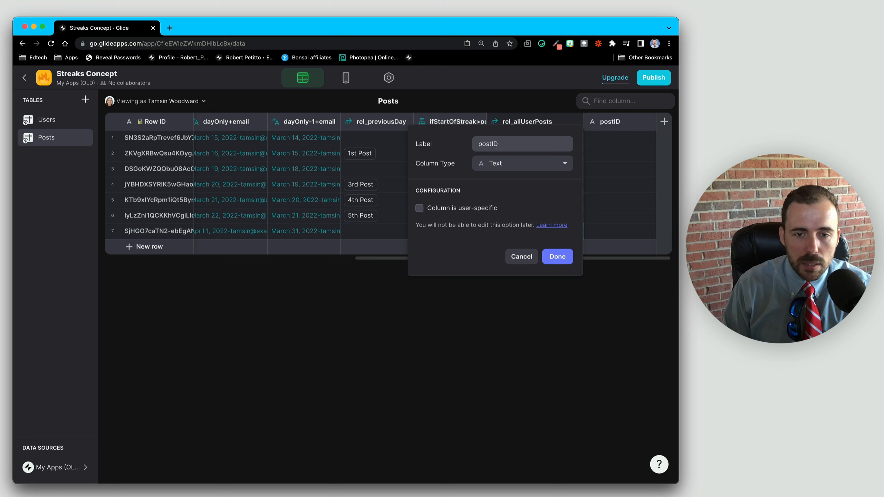
text(tIDs)
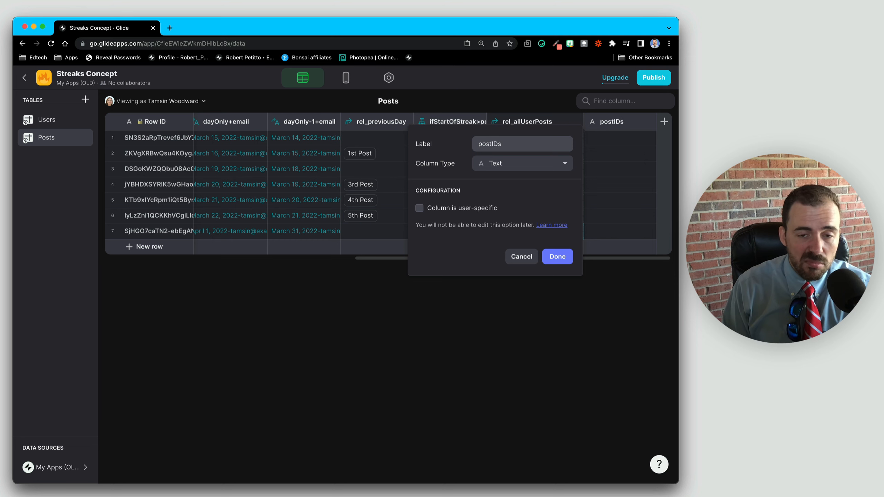
text(OfUser)
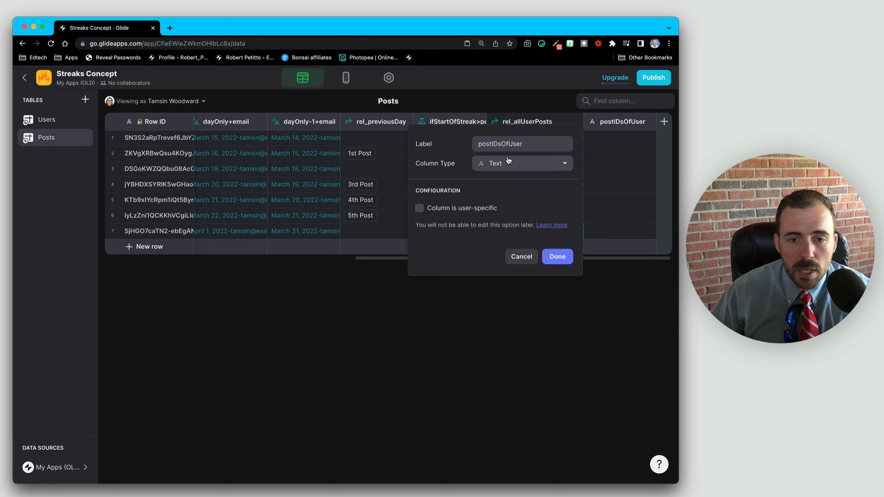
click(511, 161)
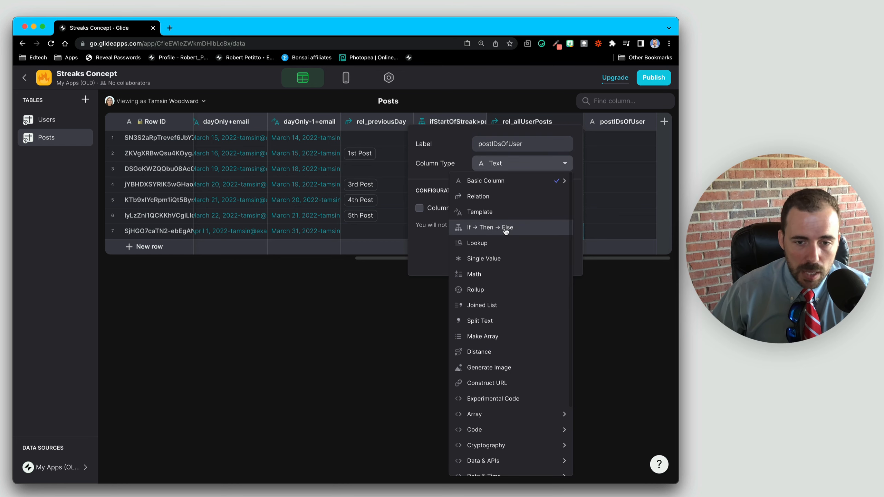
click(501, 242)
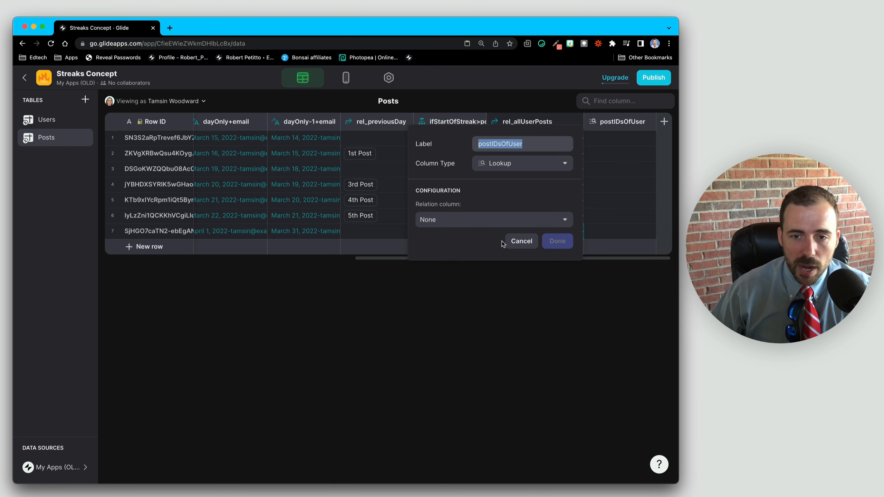
Step: Have the lookup return dayOnly+email through the rel_allUserPosts relation, and save the column
click(457, 224)
mouse_move(440, 275)
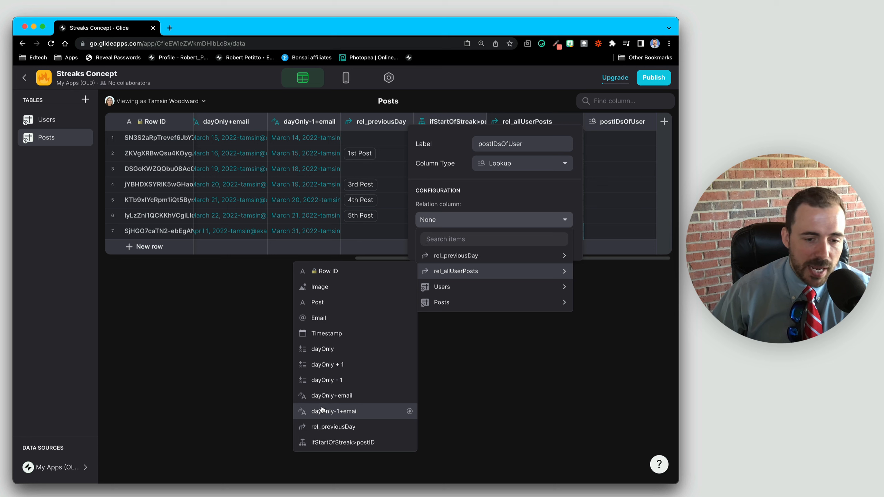
click(339, 397)
click(545, 245)
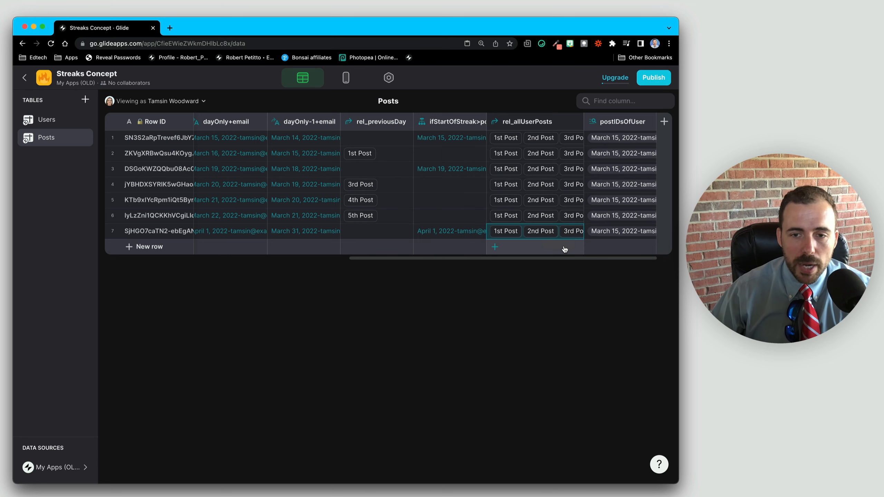
Step: Examine the lists of post IDs in the postIDsOfUser column across several rows
scroll(609, 146, right, 1)
click(598, 138)
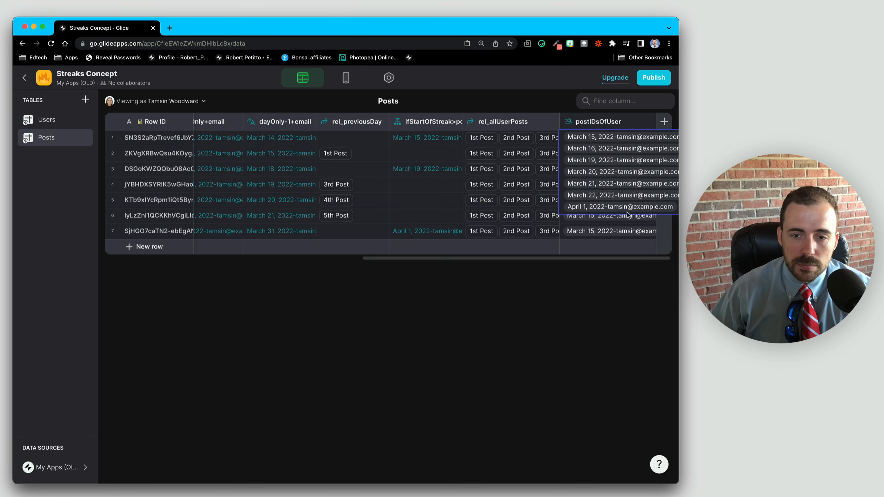
click(613, 231)
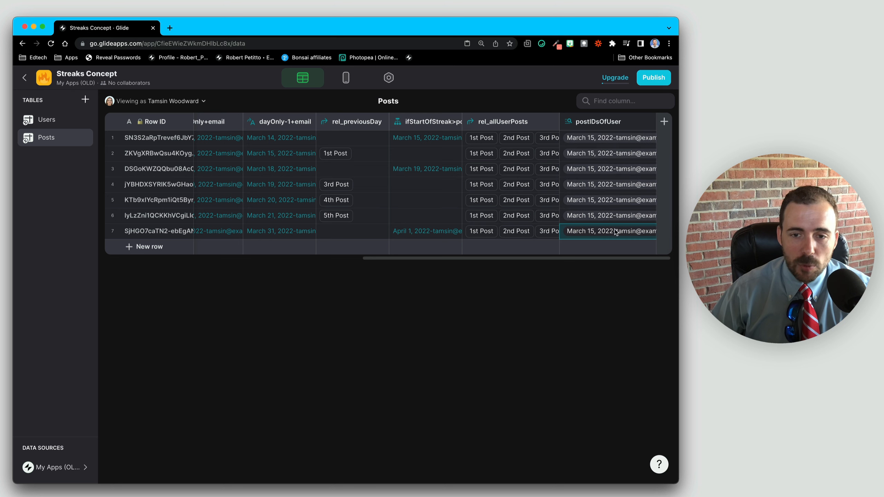
click(512, 181)
click(608, 170)
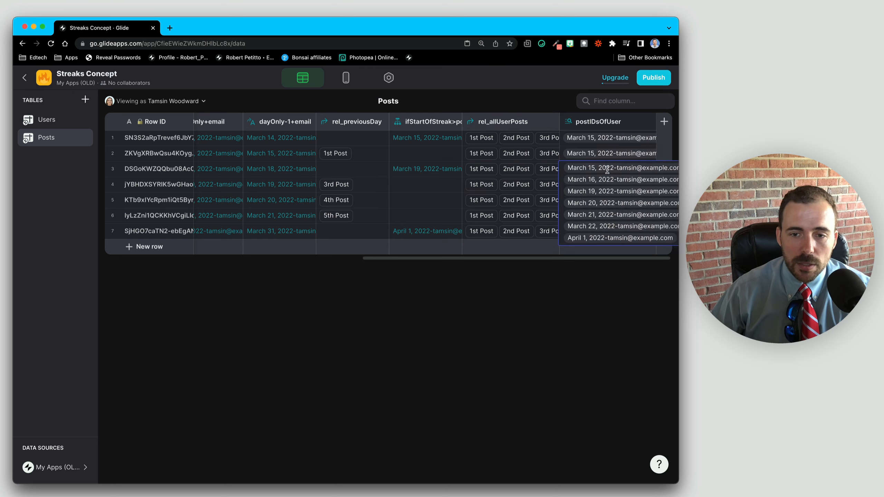
click(540, 180)
click(588, 185)
click(520, 193)
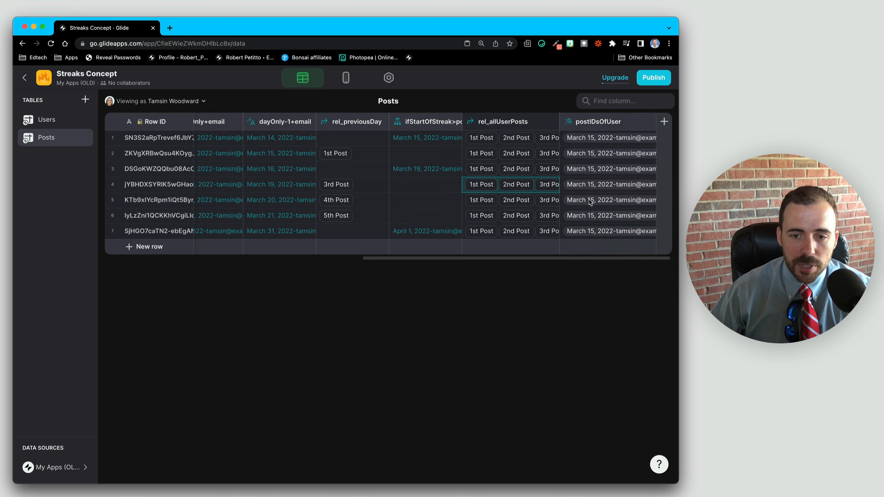
click(589, 201)
click(524, 192)
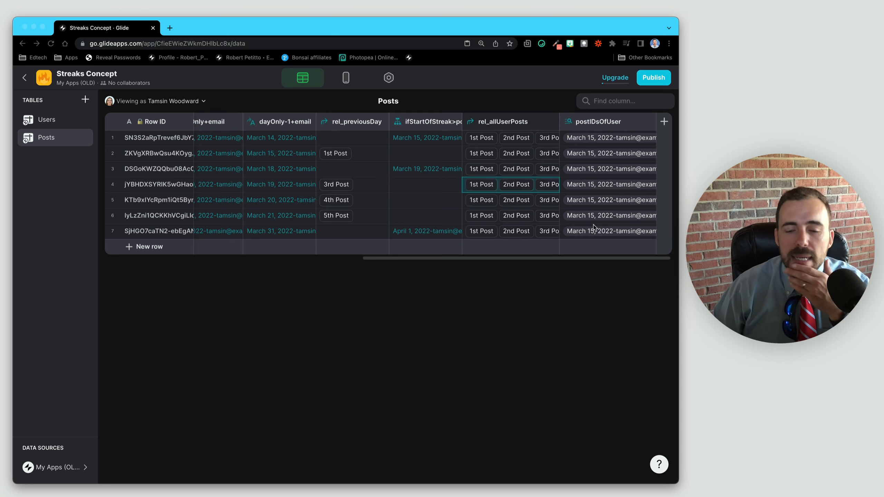
click(594, 140)
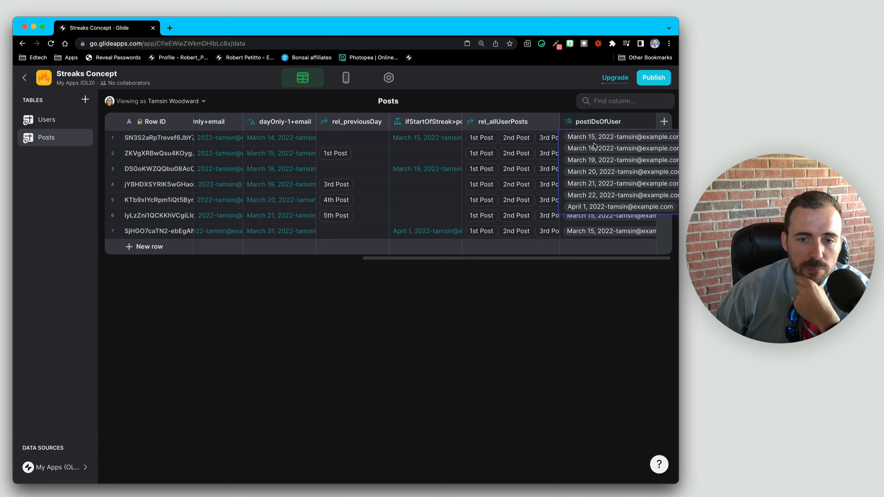
Step: Review the dayOnly, dayOnly + 1, dayOnly - 1 and dayOnly+email columns of the Posts table
scroll(456, 199, left, 6)
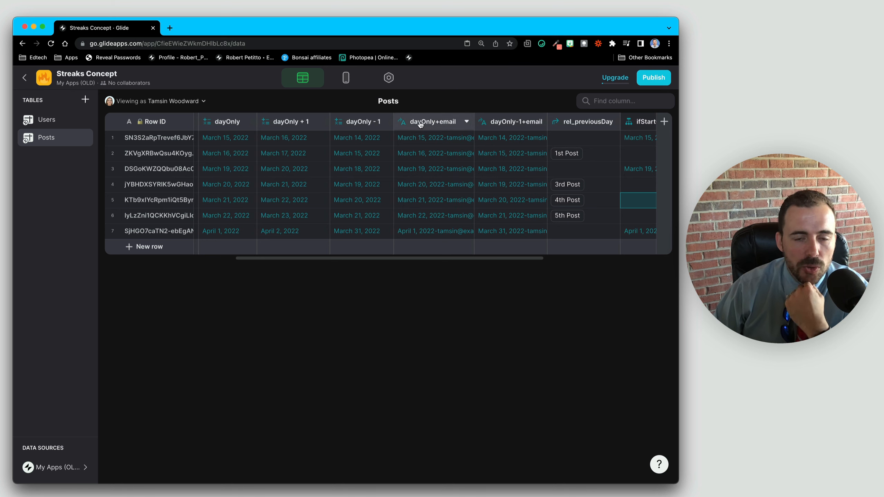
click(417, 142)
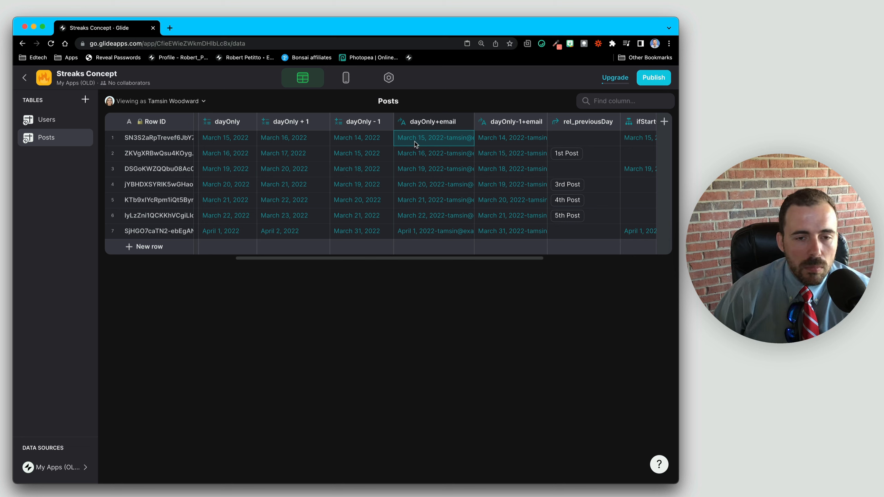
click(285, 126)
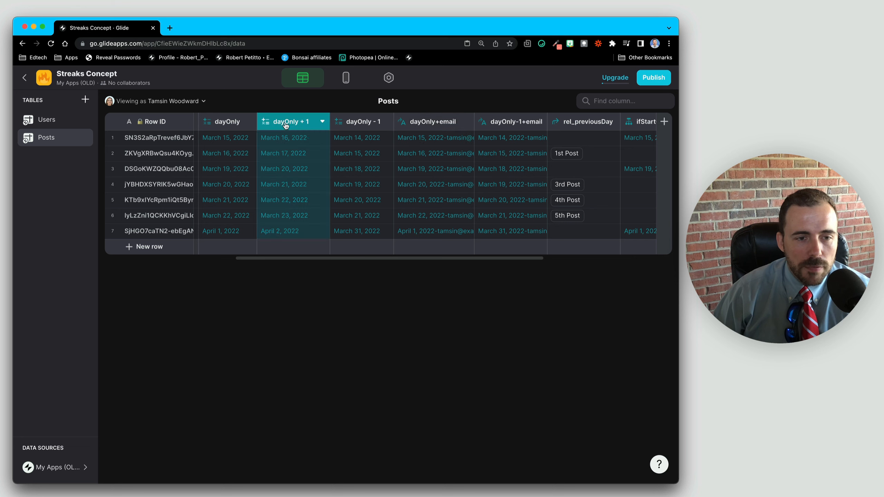
click(230, 122)
click(287, 123)
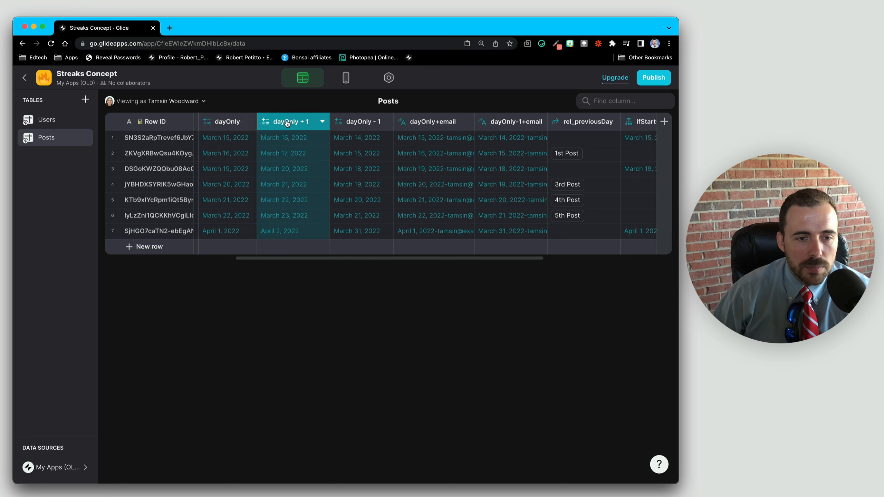
click(362, 123)
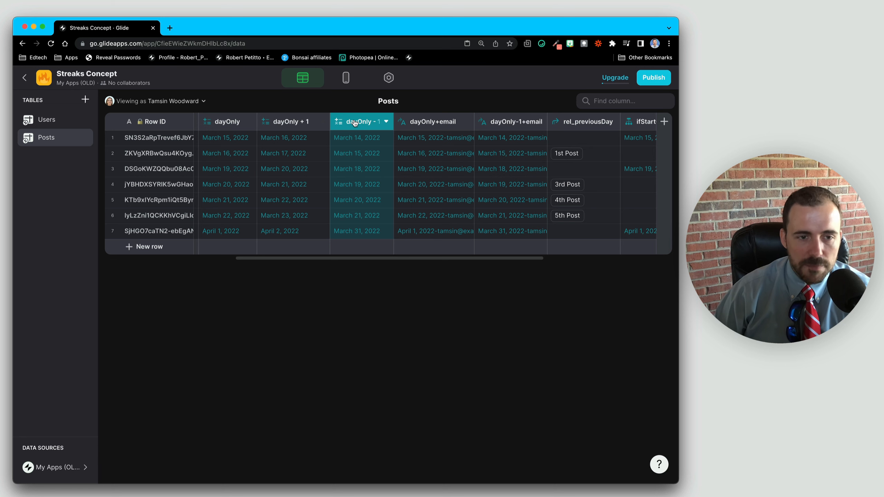
click(252, 122)
click(292, 172)
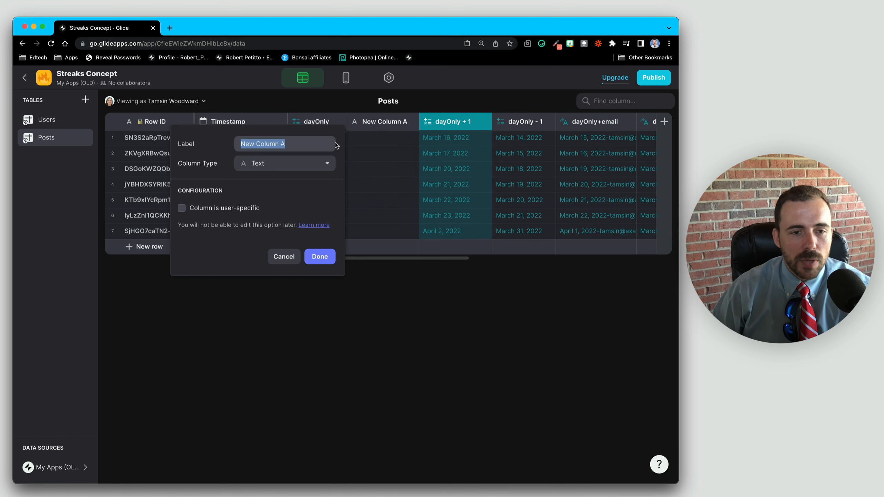
click(308, 143)
click(292, 257)
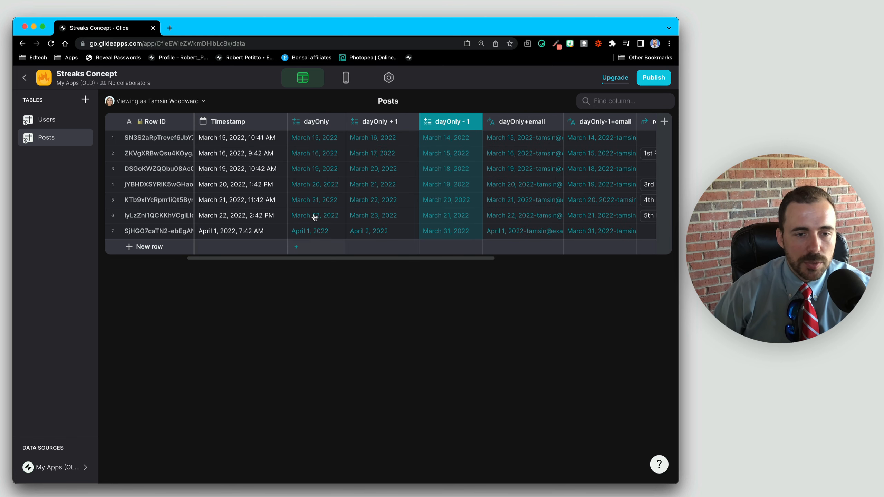
Step: Duplicate the dayOnly math column and label the copy dayOnlyValue
click(341, 126)
click(301, 157)
click(260, 143)
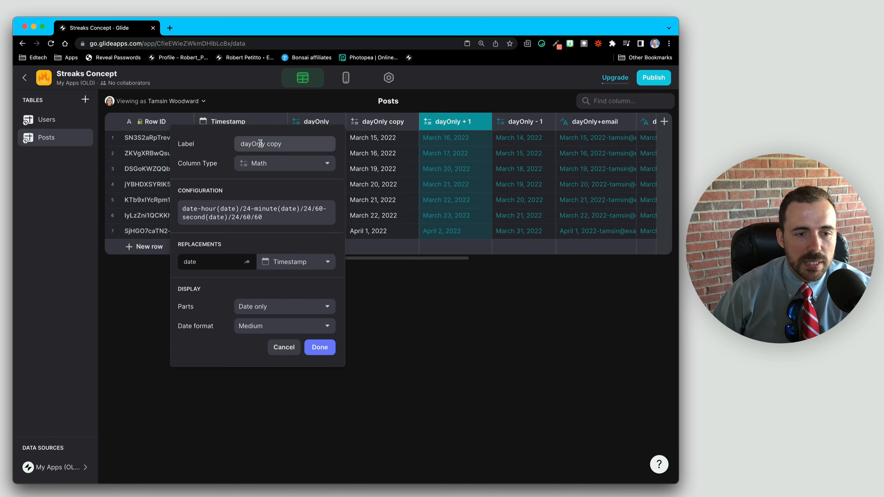
double_click(275, 144)
key(BackSpace)
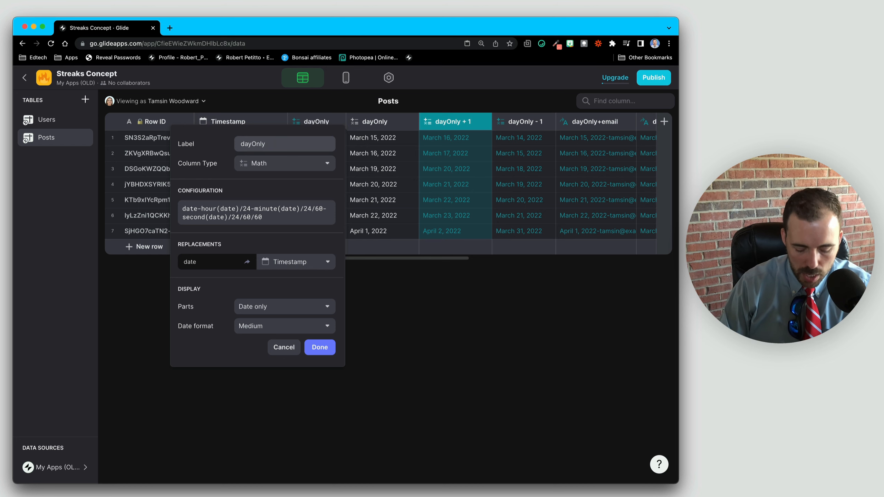
text(Value)
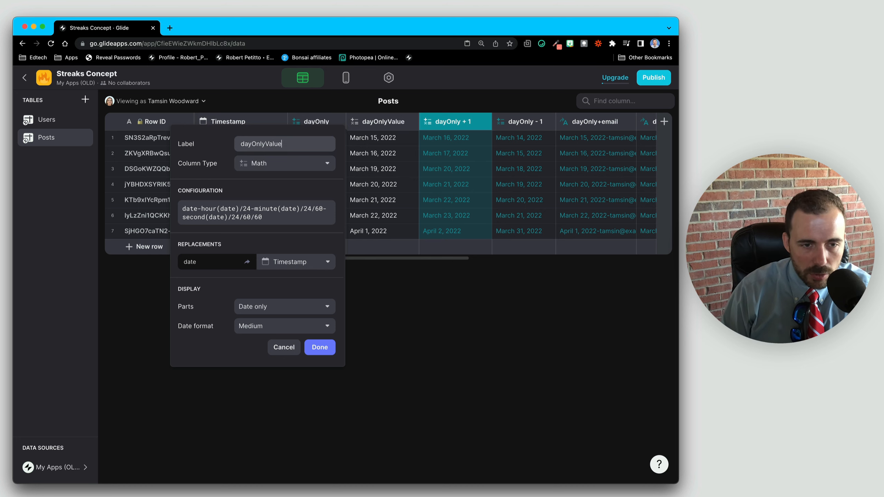
Step: Wrap the whole dayOnlyValue date formula in a year( ) function
click(282, 218)
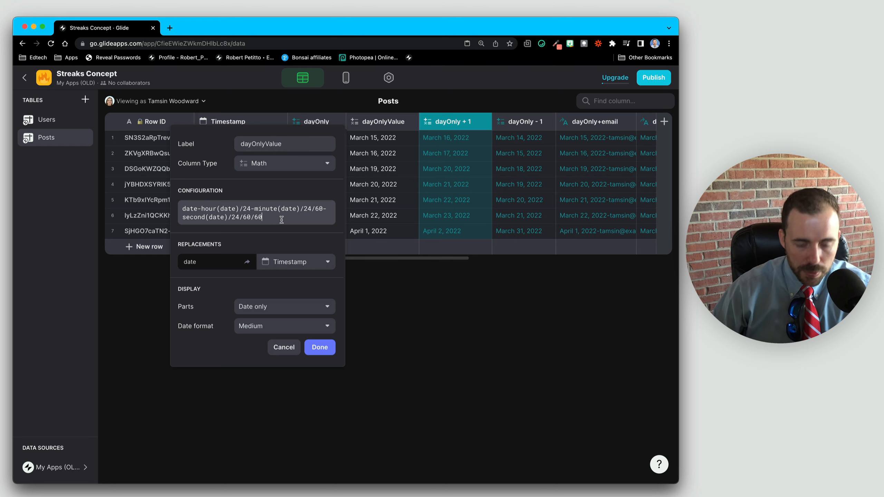
text())
click(183, 208)
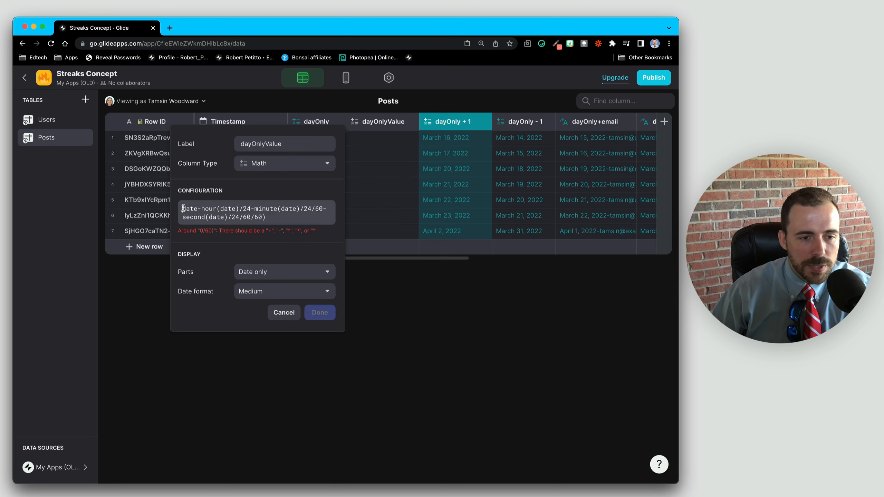
text(()
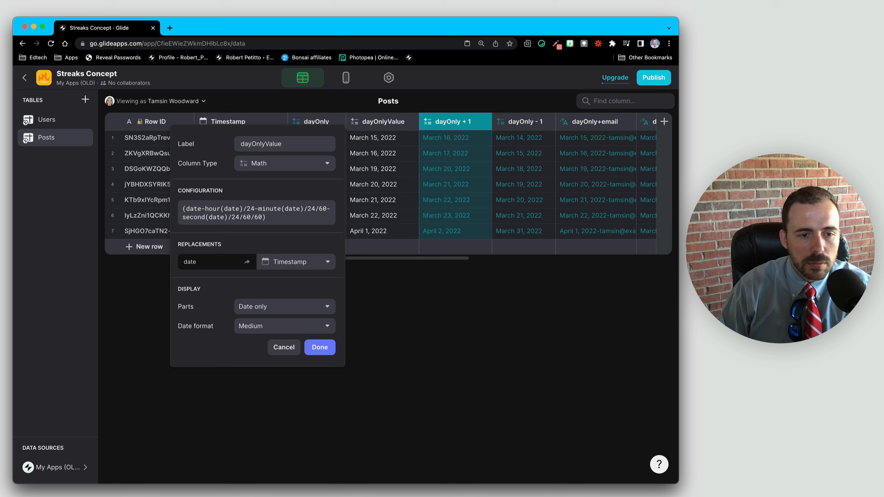
key(Left)
text(year)
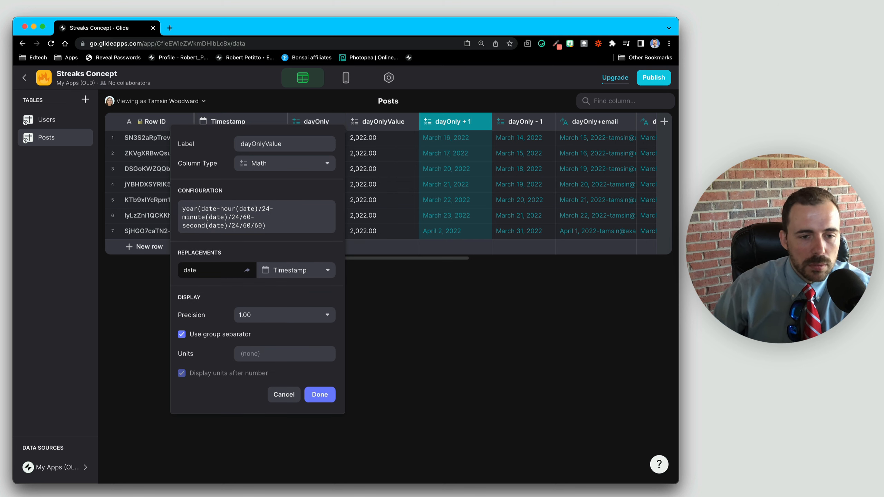
Step: Extend the dayOnlyValue formula by multiplying the year by 10000 and adding month( ) of the same date expression times 100
drag(262, 226, 202, 209)
key(super+c)
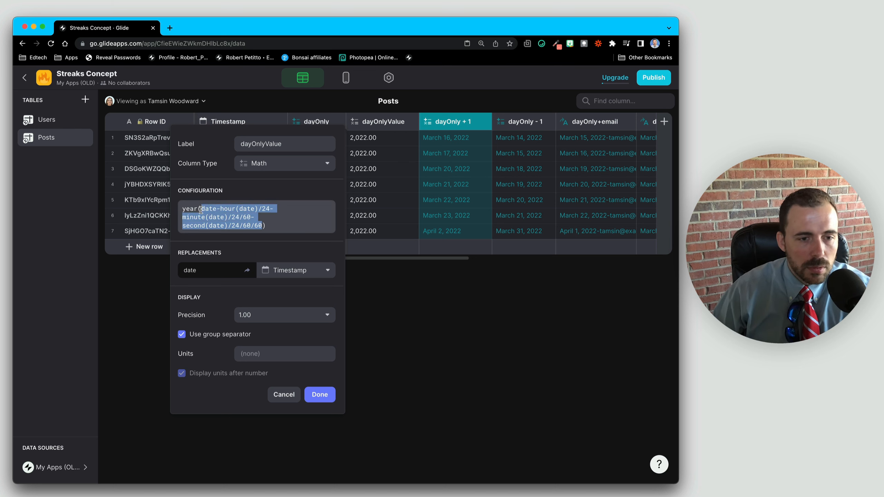
click(282, 222)
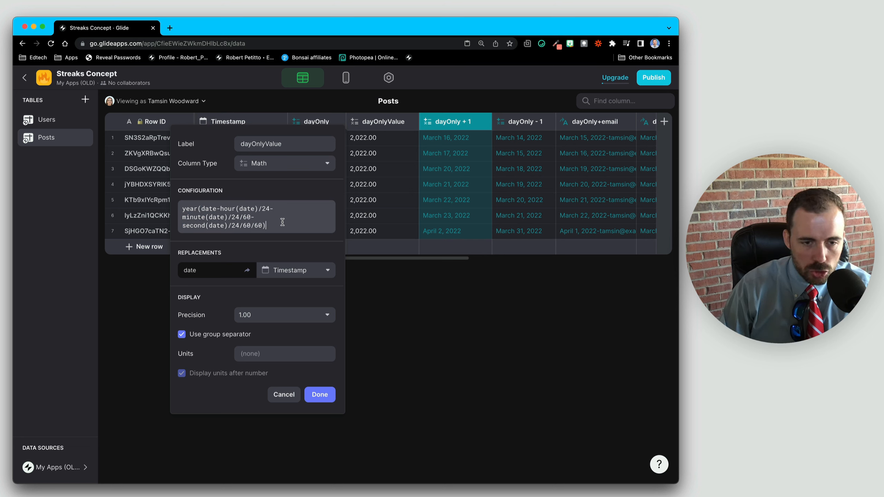
text(*)
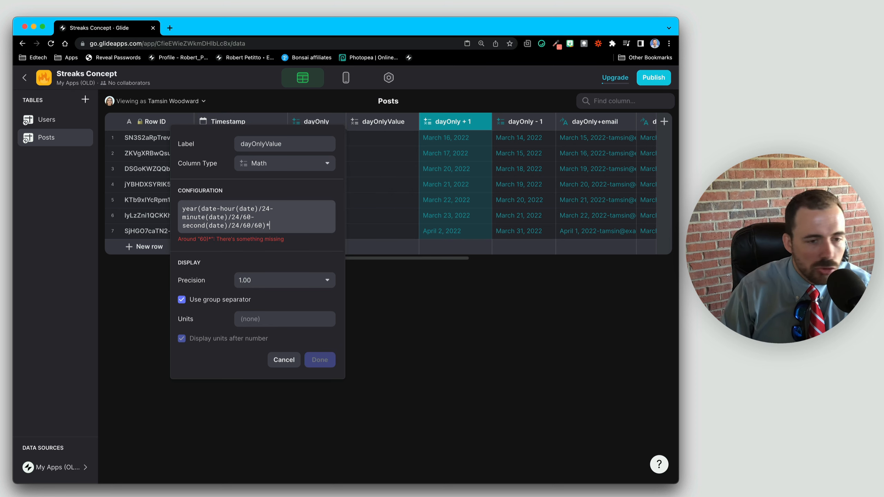
text(10000)
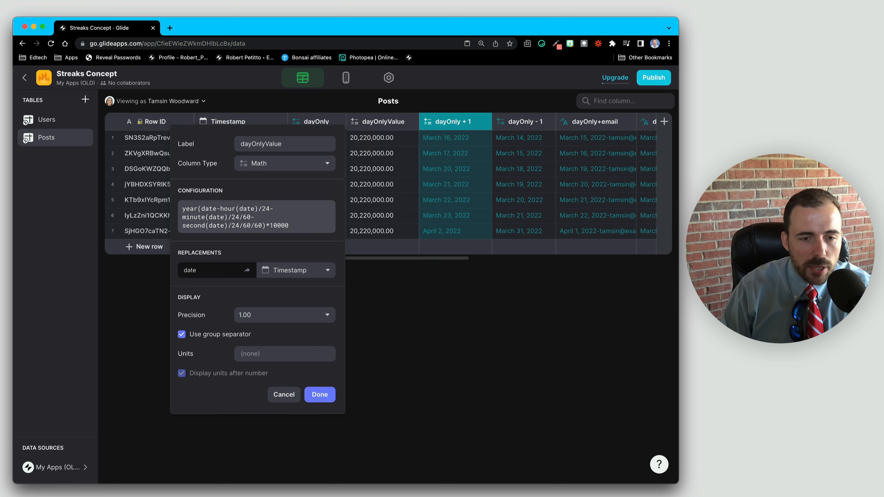
text(+)
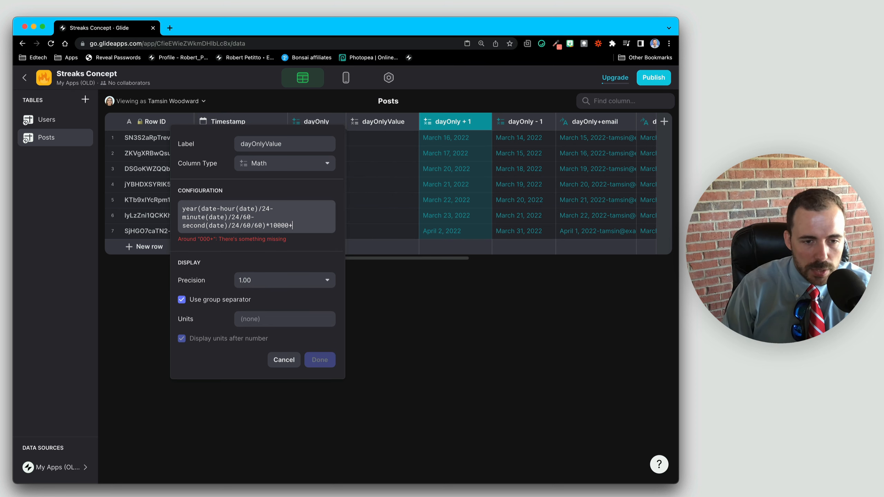
text(month()
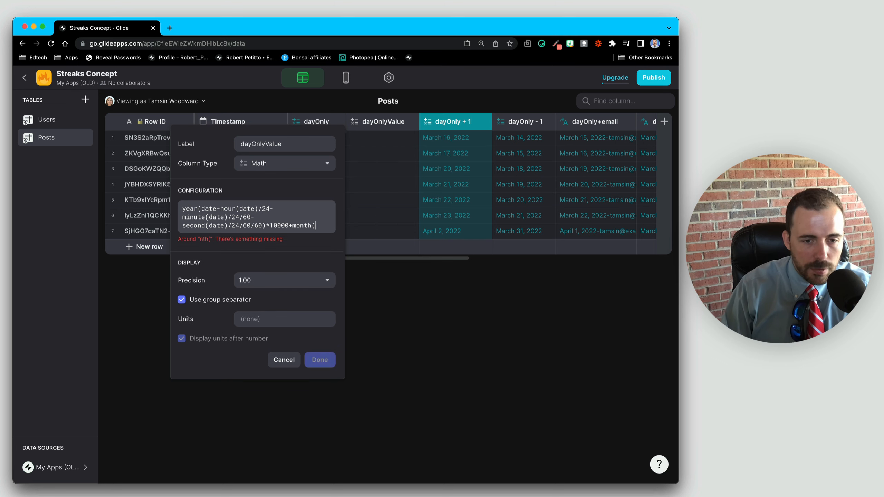
key(super+v)
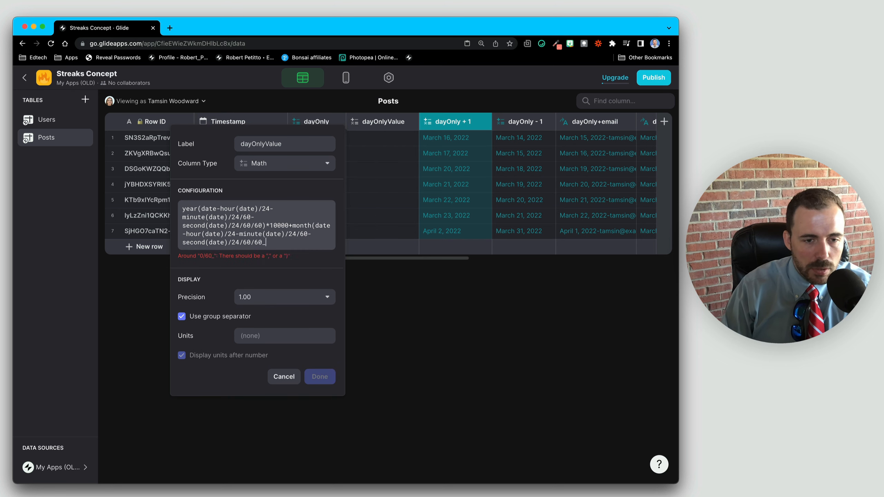
text()*100)
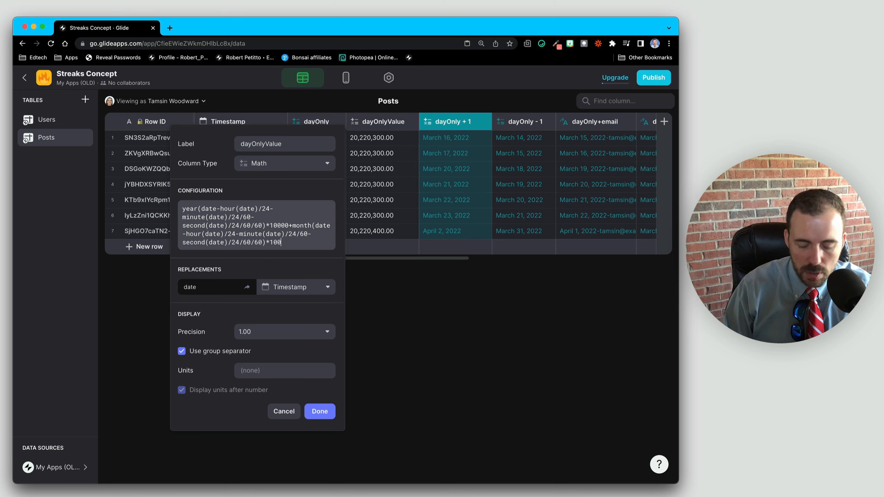
Step: Add day( ) of the same time-stripped date expression to the end of the dayOnlyValue formula
text(+)
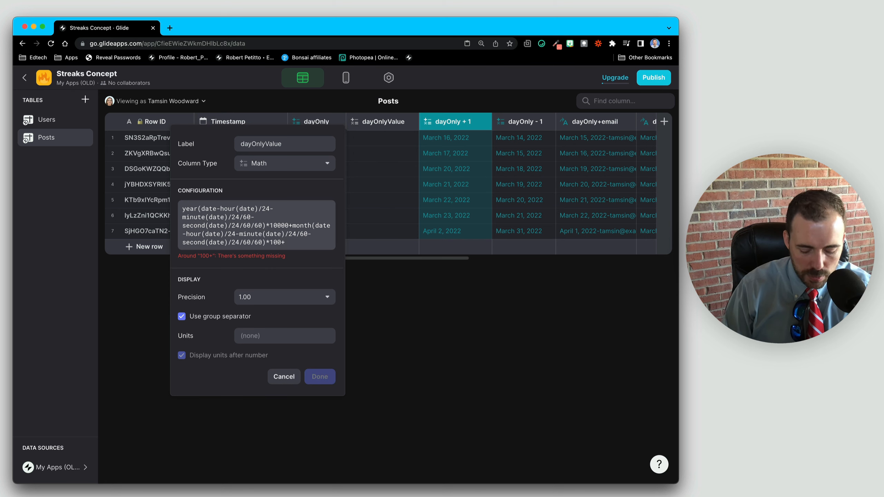
text(day)
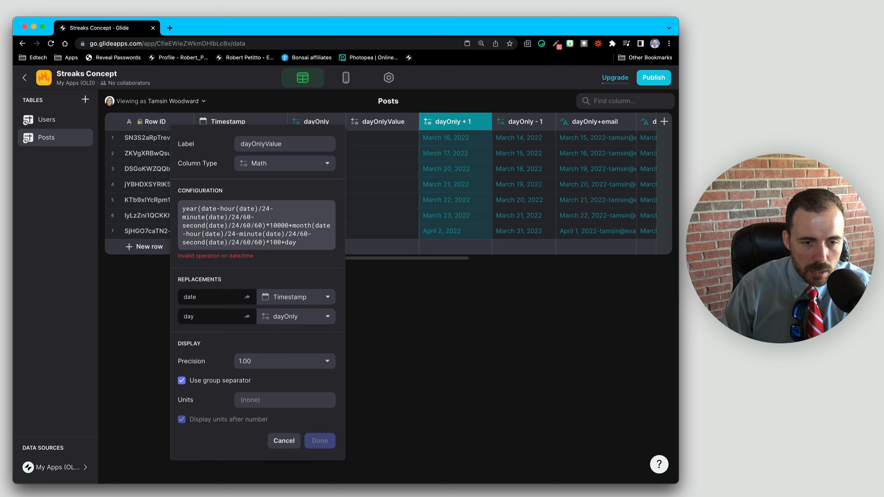
text((date-hour(date)/24-minute(date)/24/60-second(date)/24/60/60)
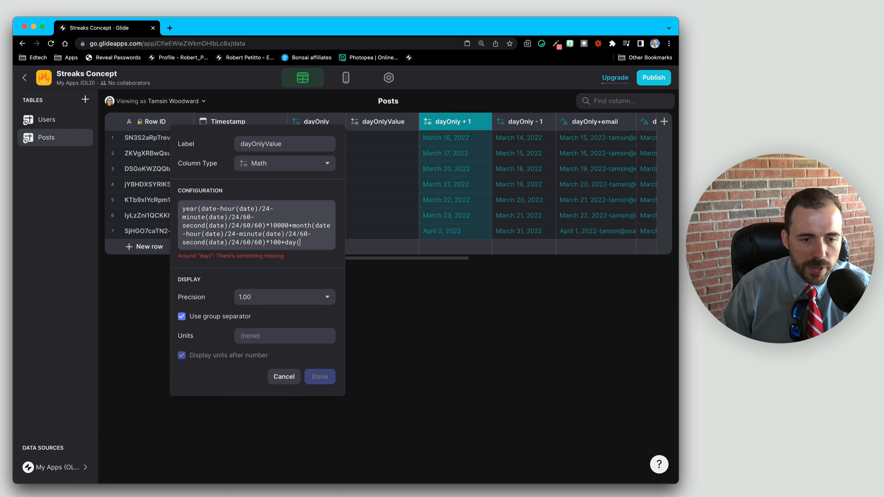
text())
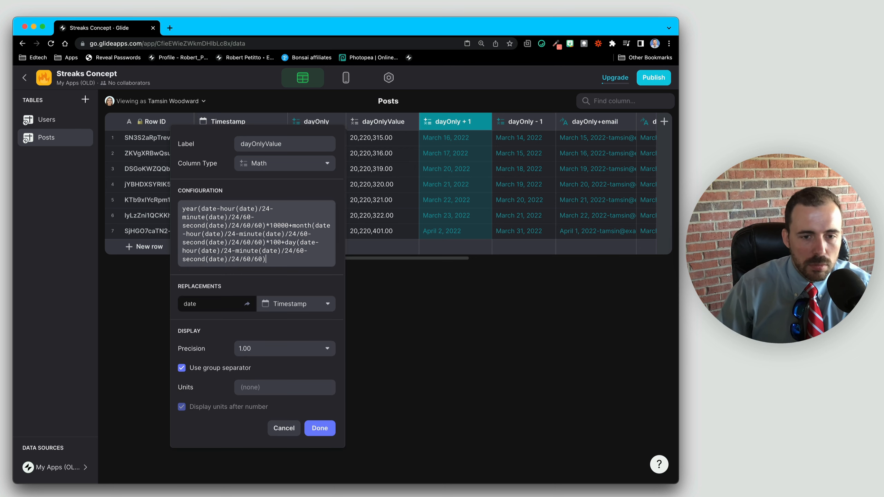
Step: Set the dayOnlyValue column's precision to 1 and turn off its group separator
click(263, 350)
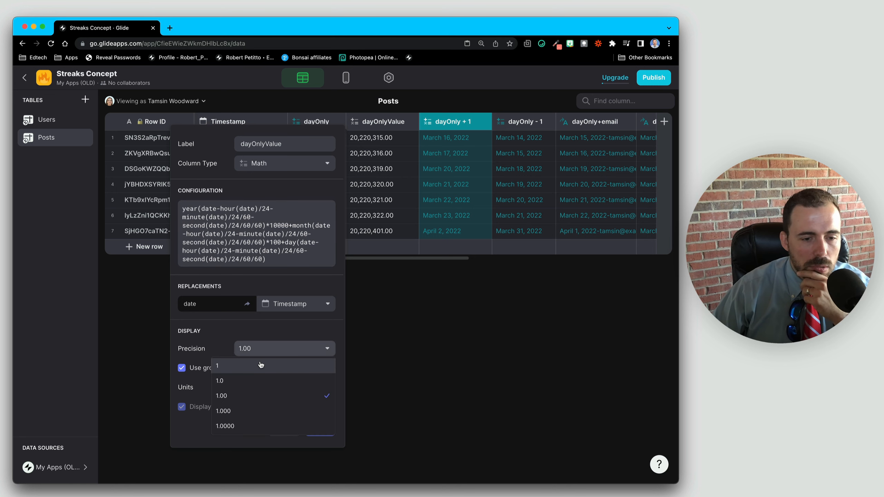
click(222, 366)
click(212, 370)
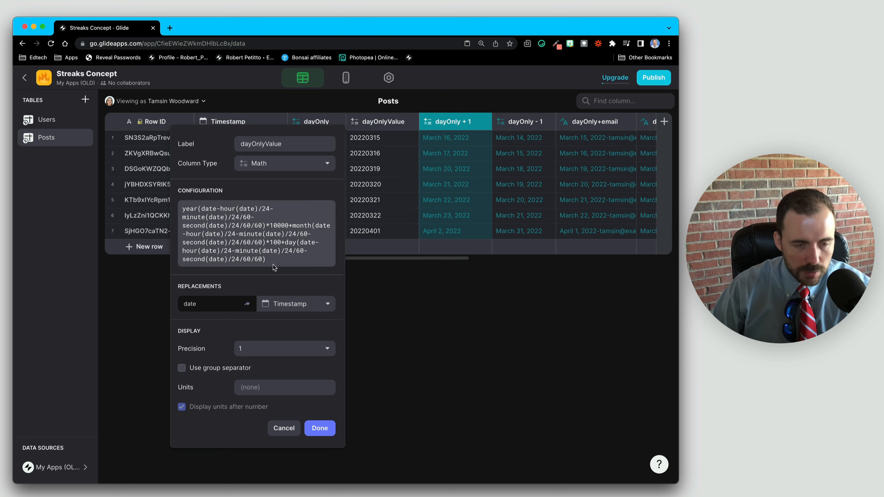
Step: Simplify the dayOnlyValue formula to year(do)*10000+month(do)*100+day(do), with do standing for the dayOnly column
drag(263, 226, 202, 209)
key(BackSpace)
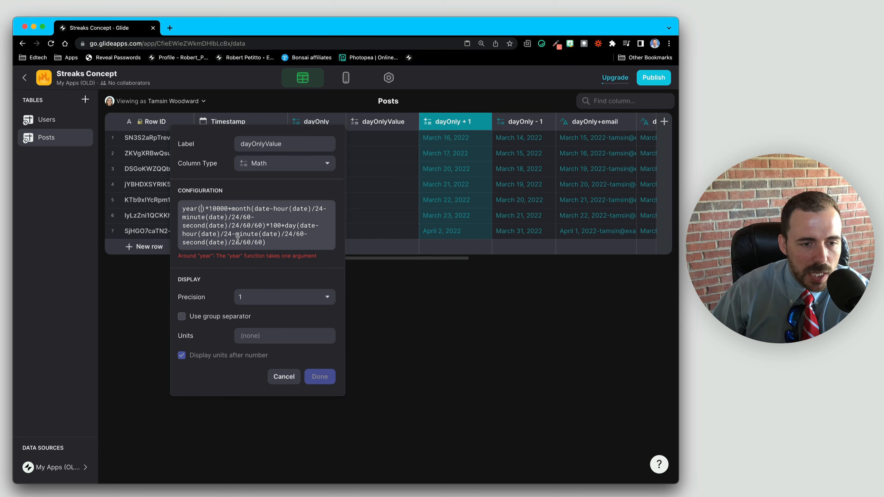
click(275, 296)
click(202, 209)
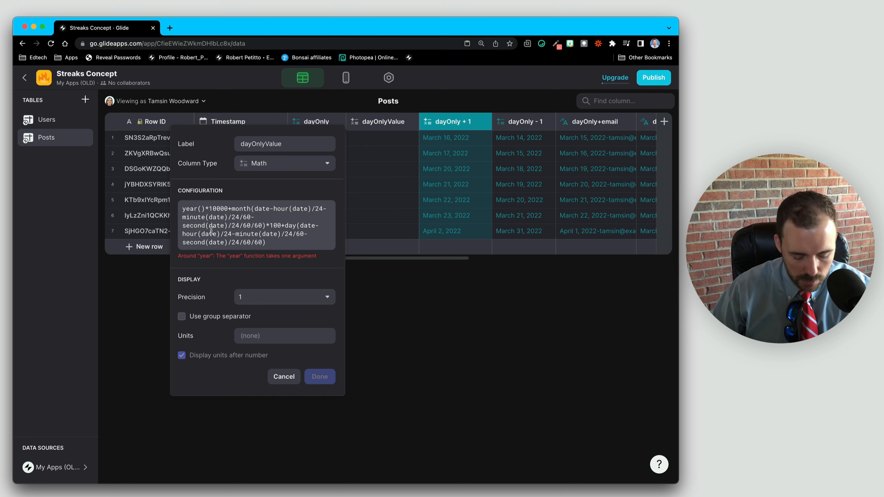
text(do)
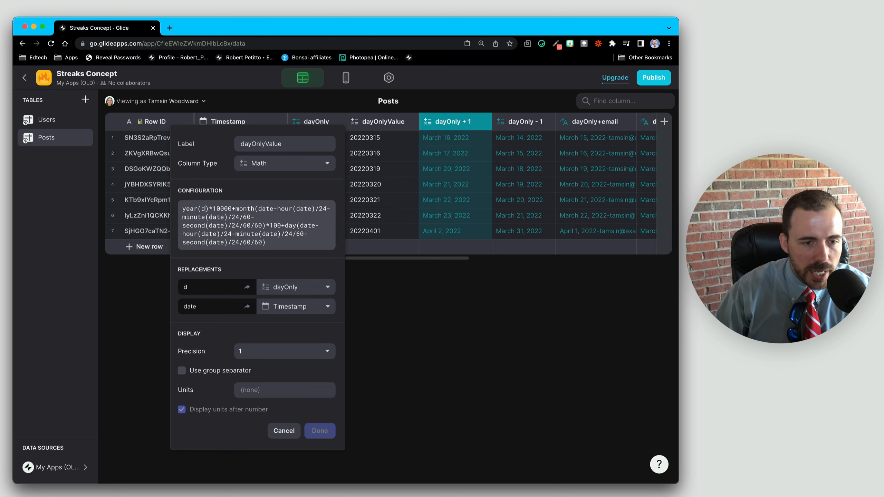
double_click(207, 209)
key(super+c)
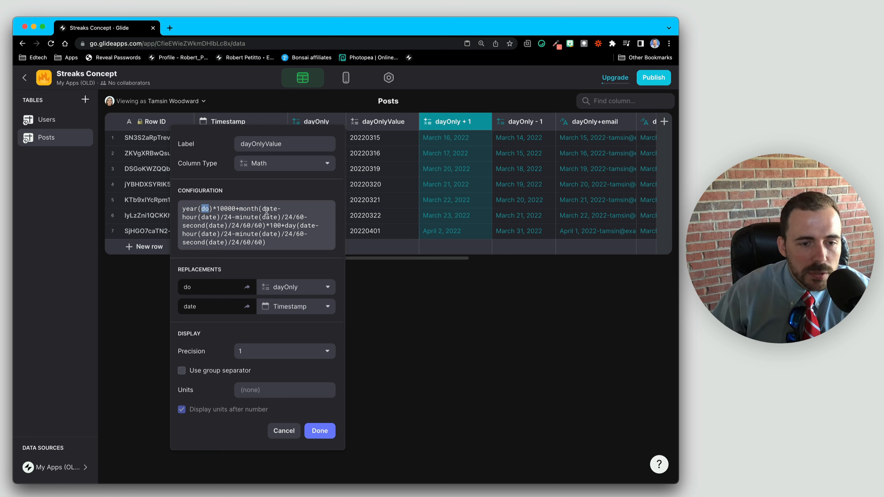
mouse_move(264, 208)
mouse_down()
mouse_move(283, 218)
mouse_move(255, 223)
mouse_up()
key(super+v)
key(super+v)
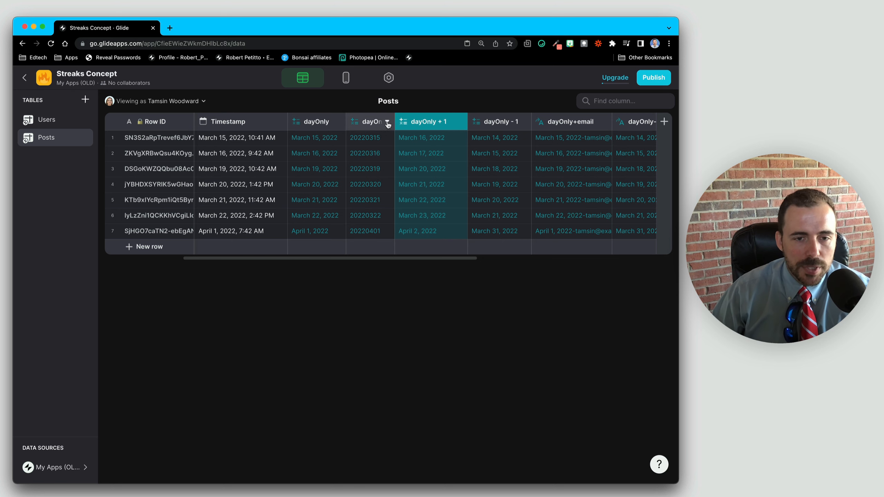
Step: Duplicate the dayOnlyValue column and label the copy dayOnly+1Value
click(387, 122)
click(350, 160)
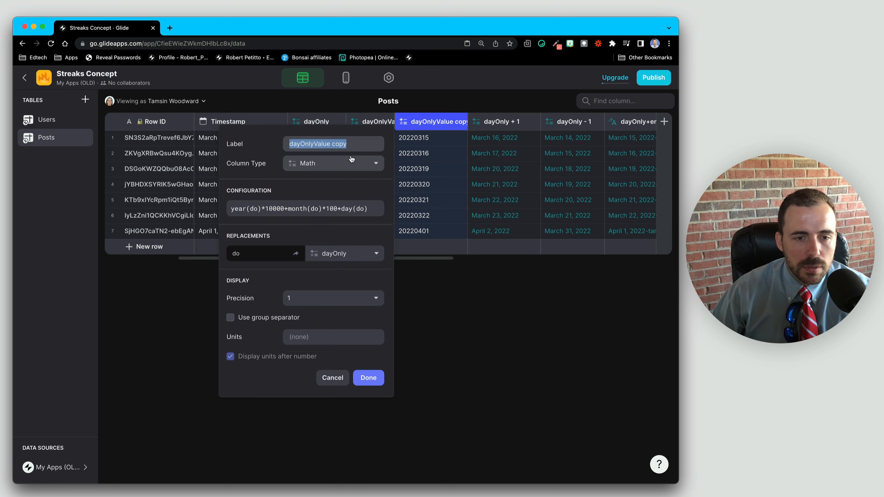
click(314, 143)
text(+)
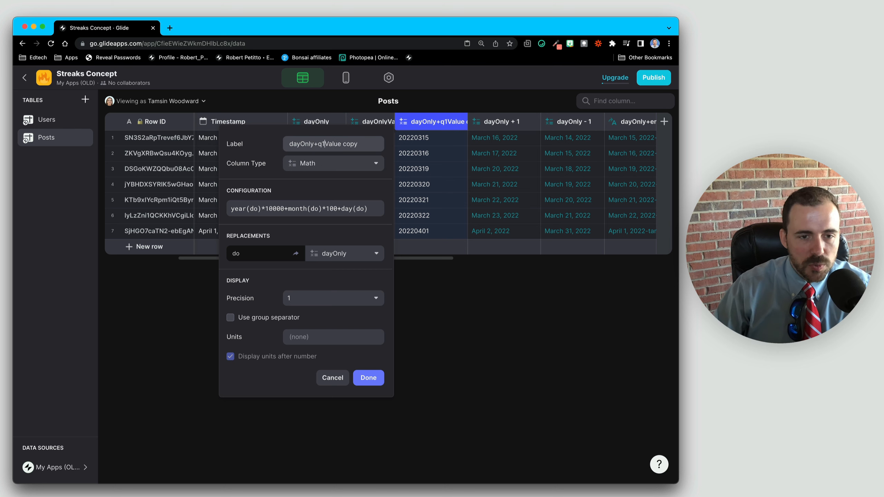
text(1)
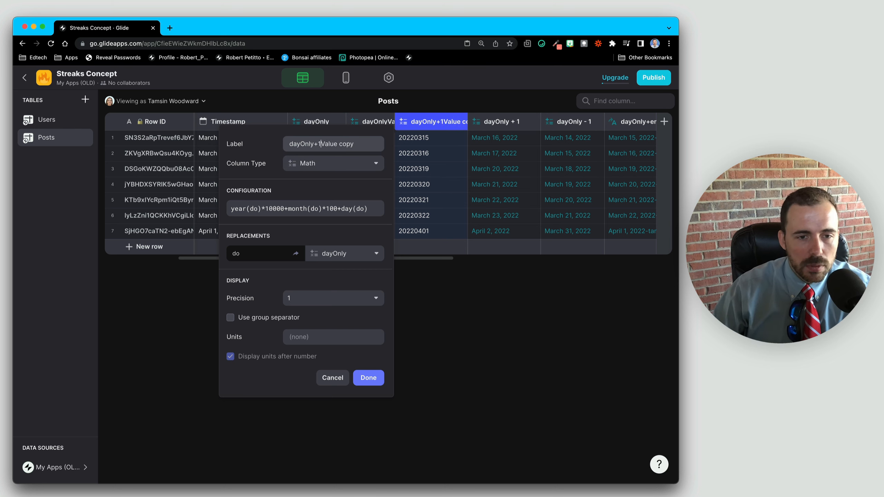
click(350, 144)
key(BackSpace)
key(BackSpace)
key(BackSpace)
key(BackSpace)
key(BackSpace)
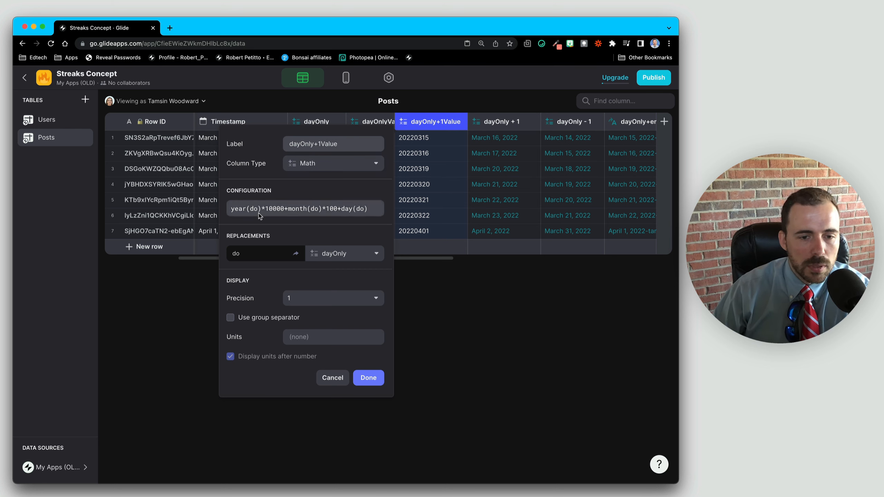
Step: Set the do replacement of dayOnly+1Value to the dayOnly + 1 column and place the new column directly after dayOnly + 1
click(335, 254)
click(319, 437)
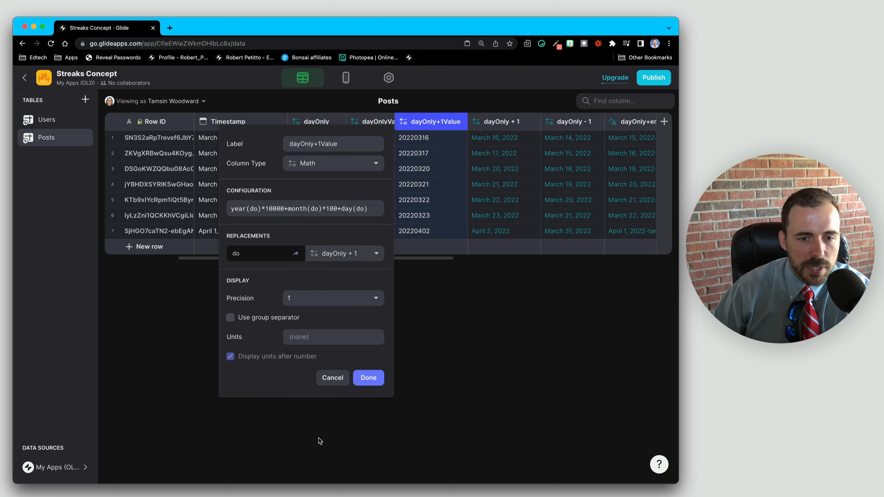
click(369, 377)
drag(411, 126, 484, 125)
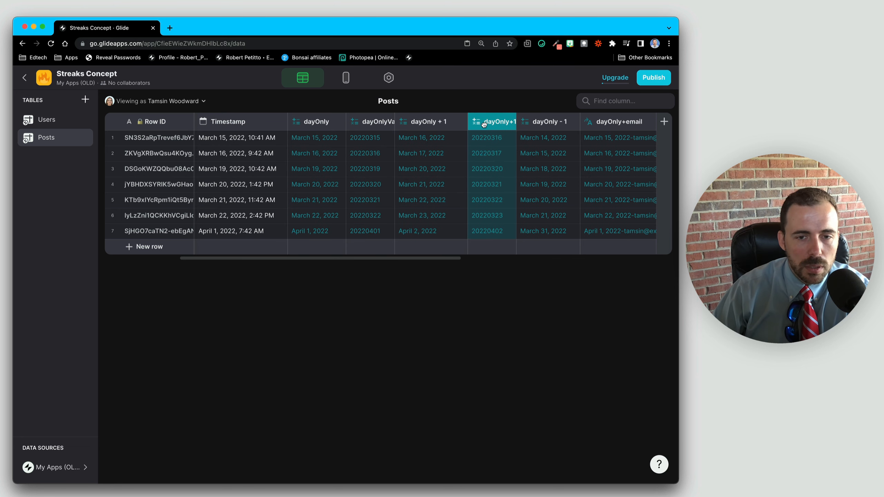
Step: Duplicate the dayOnly+1Value column and label the copy dayOnly-1Value
click(508, 122)
click(466, 157)
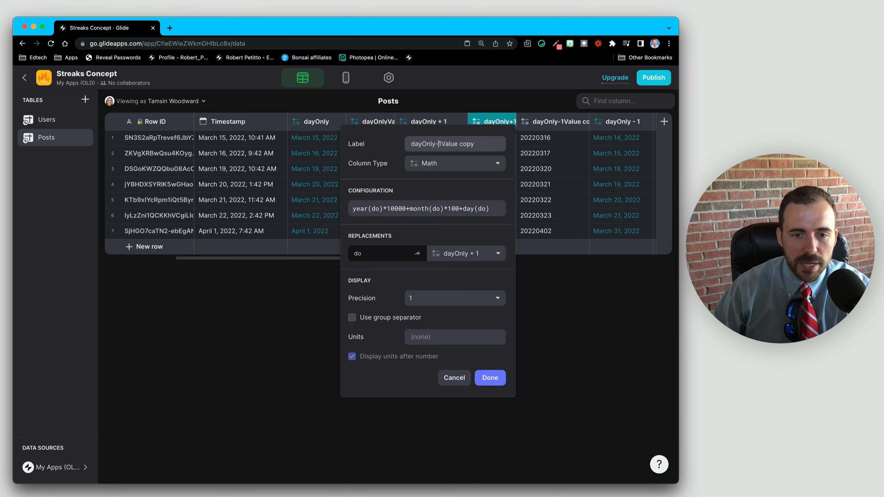
triple_click(467, 143)
text(dayOnly-1Value)
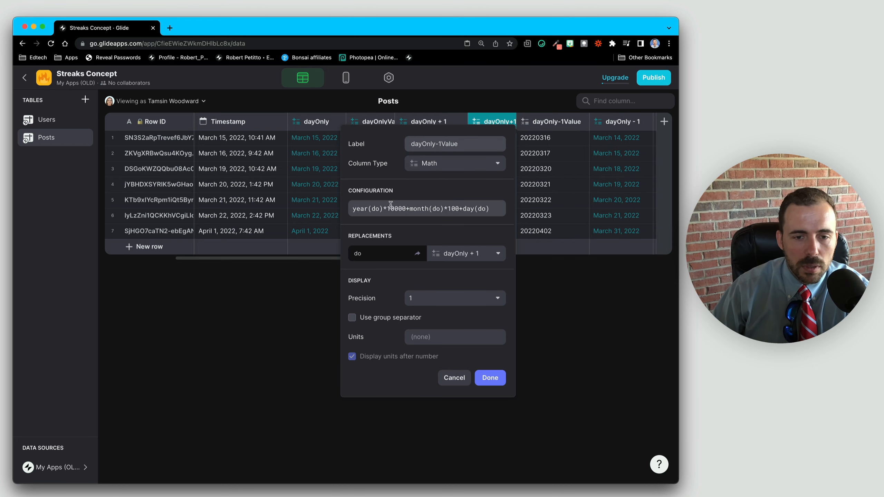
Step: Set the do replacement of dayOnly-1Value to the dayOnly - 1 column and place the new column directly after dayOnly - 1
click(473, 255)
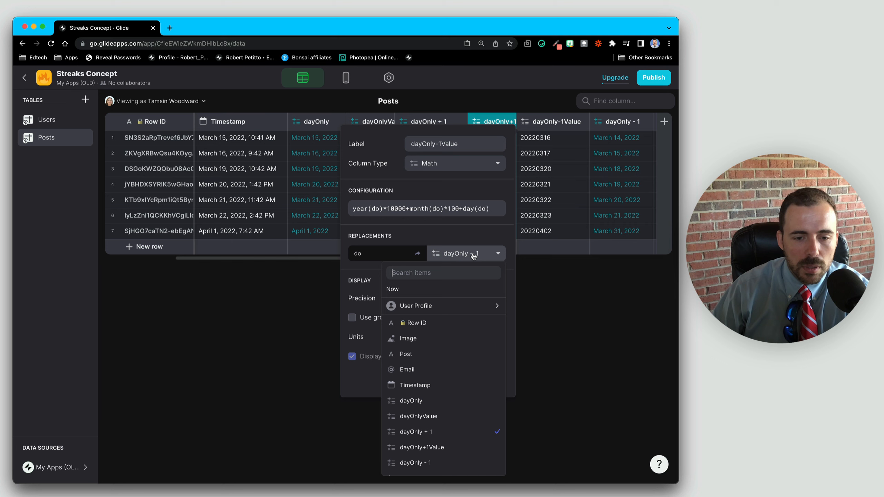
click(459, 462)
click(488, 378)
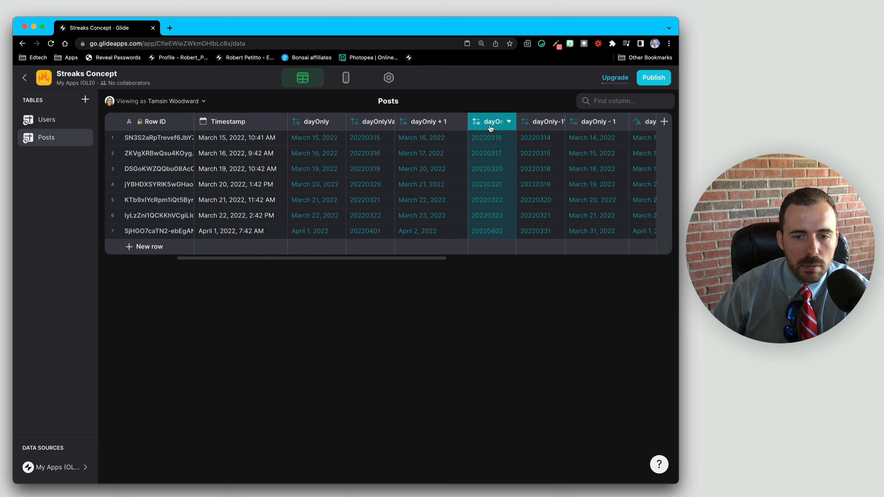
scroll(490, 129, right, 5)
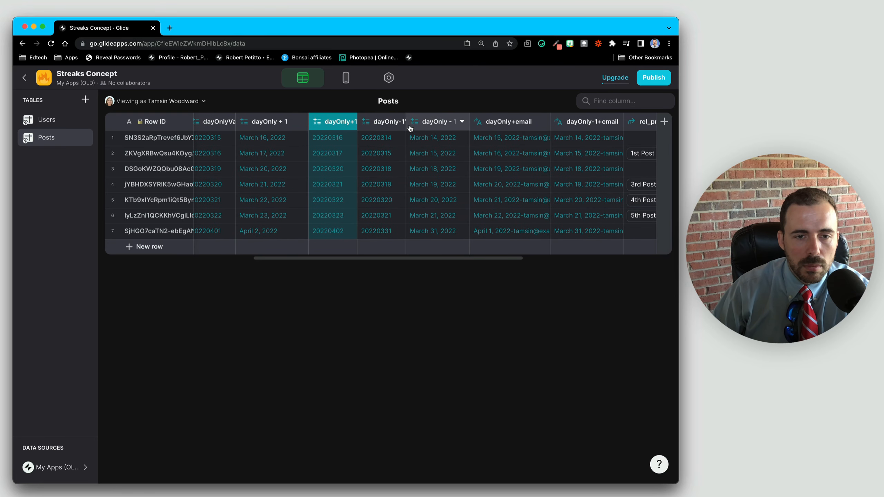
drag(410, 128, 452, 128)
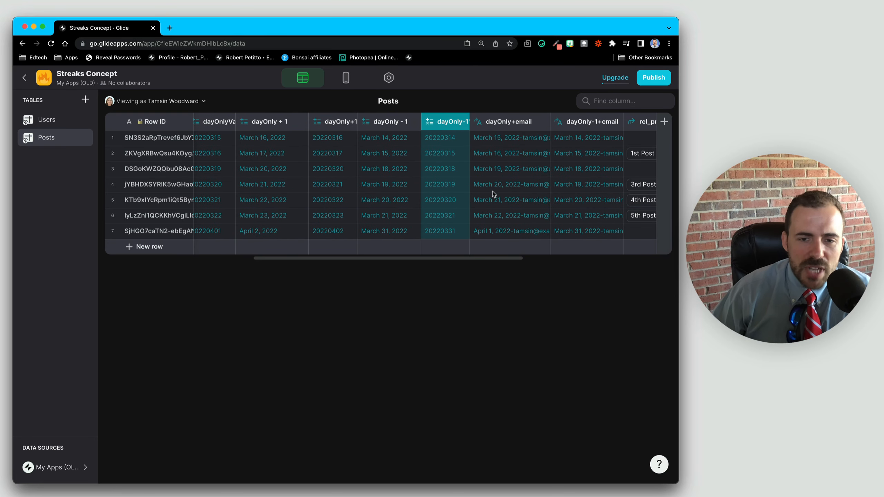
Step: In the dayOnly+email template column, set replacement 1 to the dayOnlyValue column and save the change
click(501, 121)
click(592, 121)
click(508, 123)
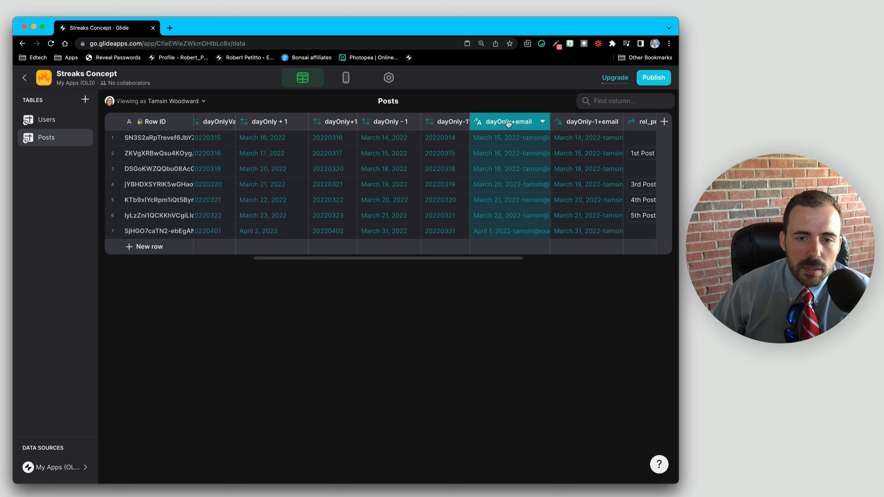
click(508, 123)
click(399, 255)
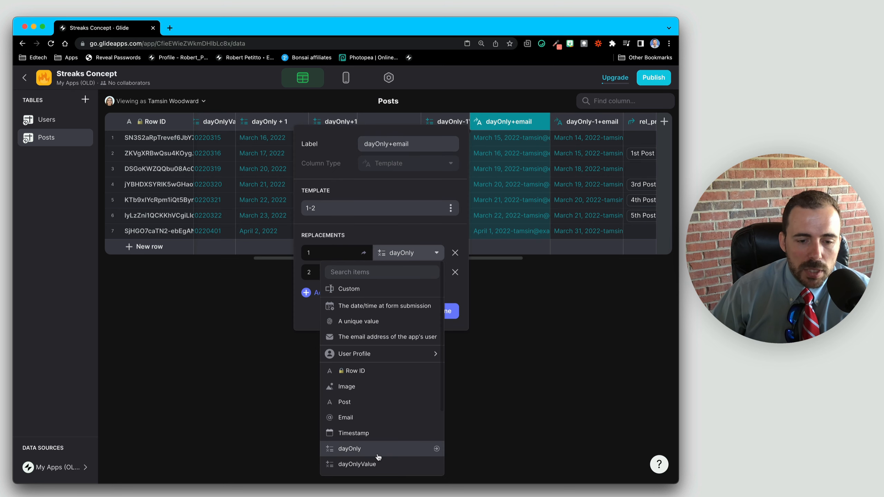
scroll(378, 456, down, 3)
click(380, 408)
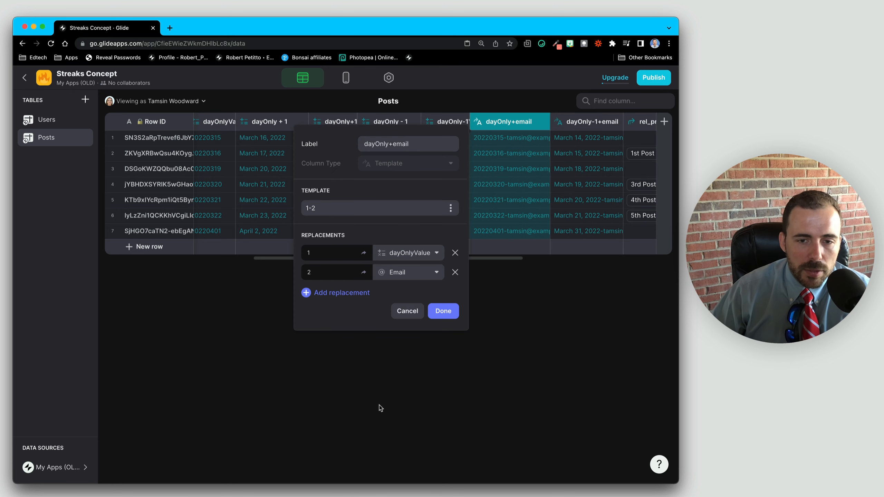
click(444, 312)
Step: In the dayOnly-1+email template column, set replacement 1 to the dayOnly-1Value column and save the change
double_click(609, 129)
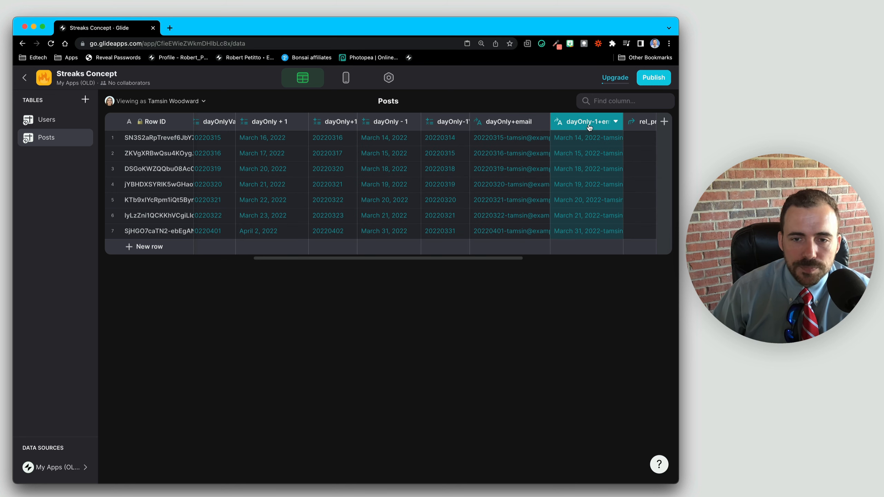
click(507, 253)
scroll(489, 376, down, 5)
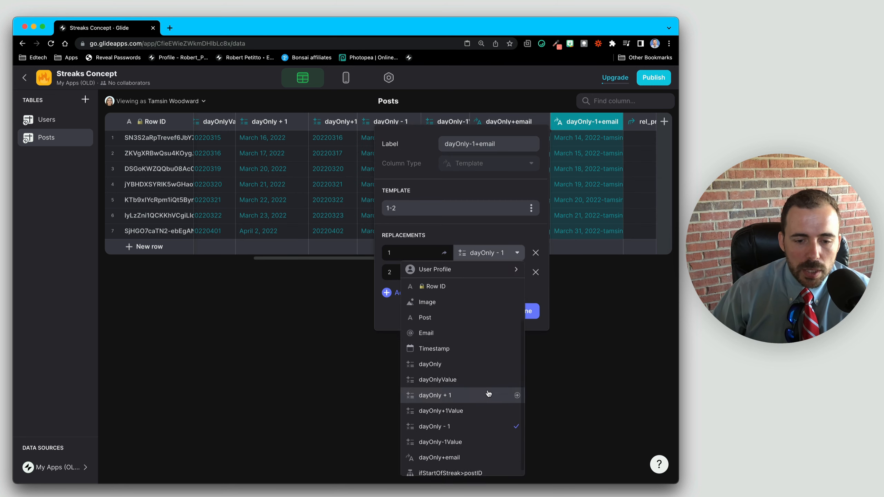
click(472, 436)
click(526, 312)
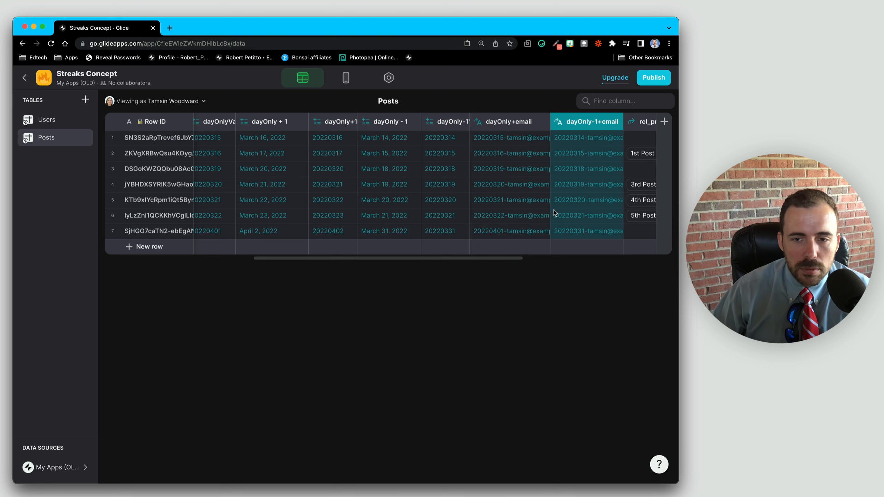
scroll(551, 211, right, 10)
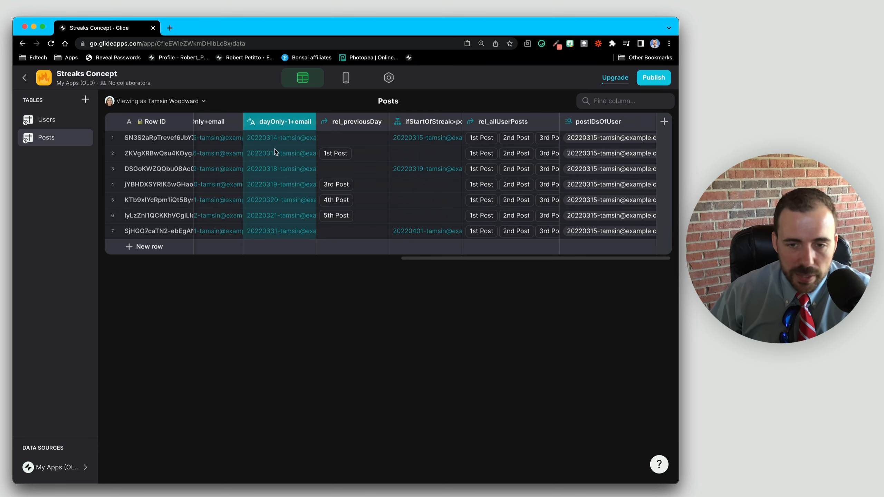
drag(596, 141, 598, 234)
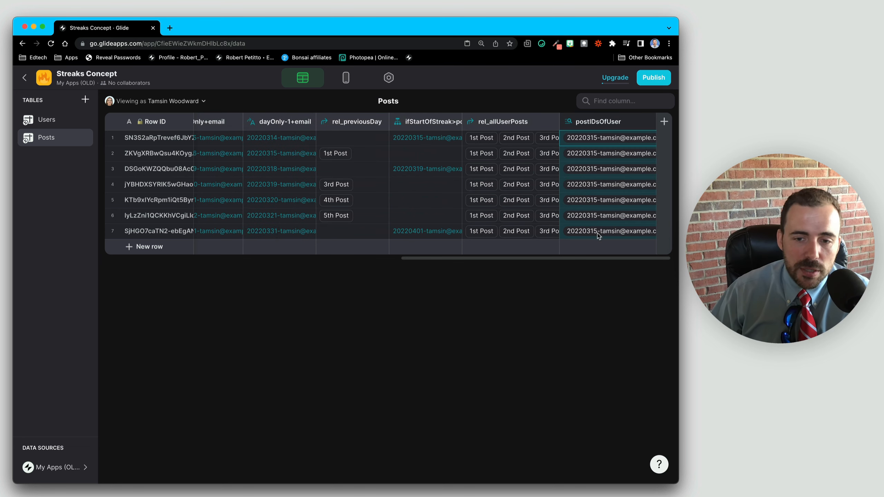
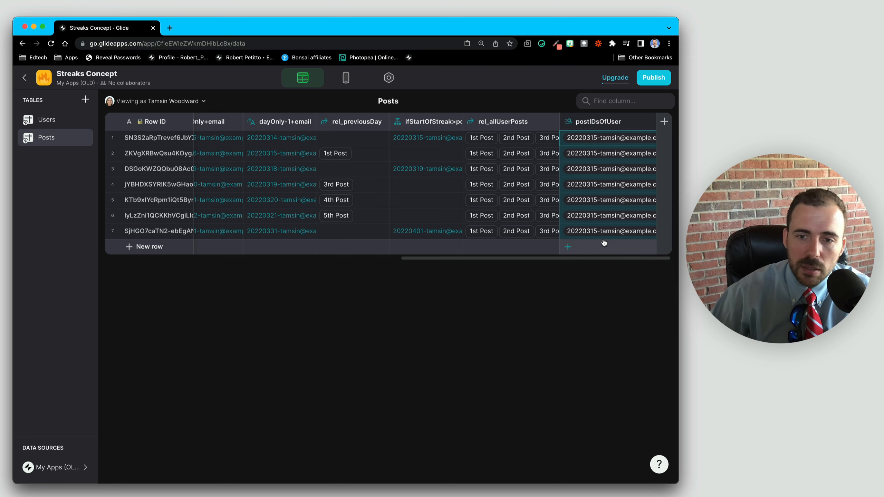
Step: Duplicate the postIDsOfUser column and label the copy postIDsOfUserSorted
click(665, 122)
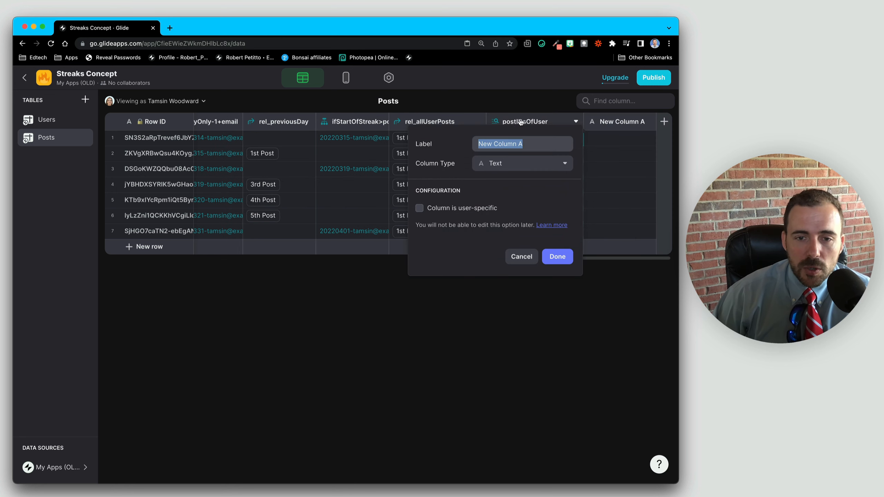
click(521, 259)
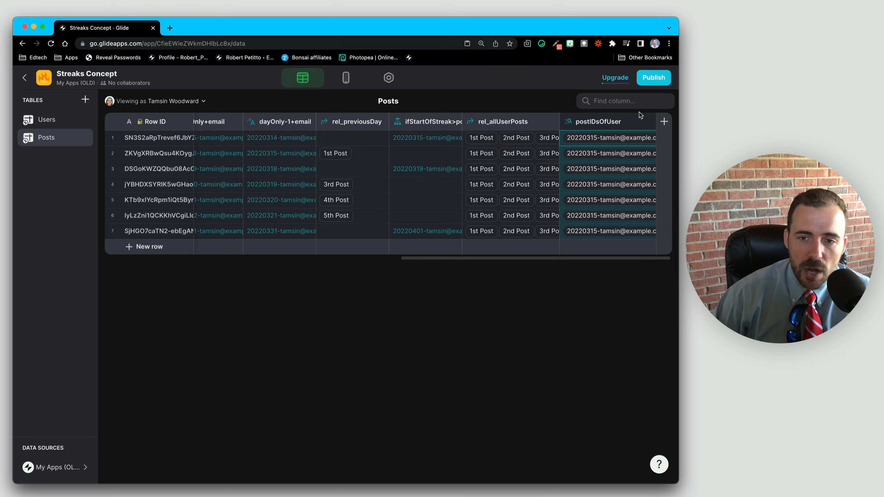
click(649, 123)
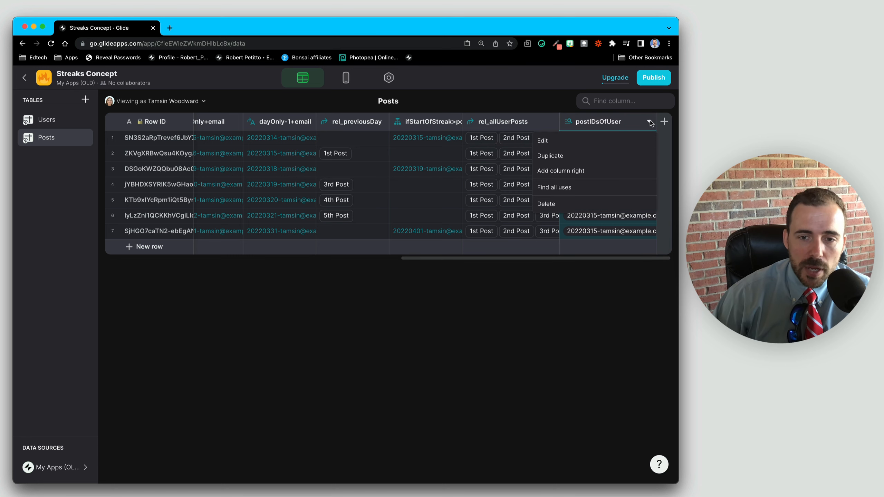
click(598, 155)
click(554, 144)
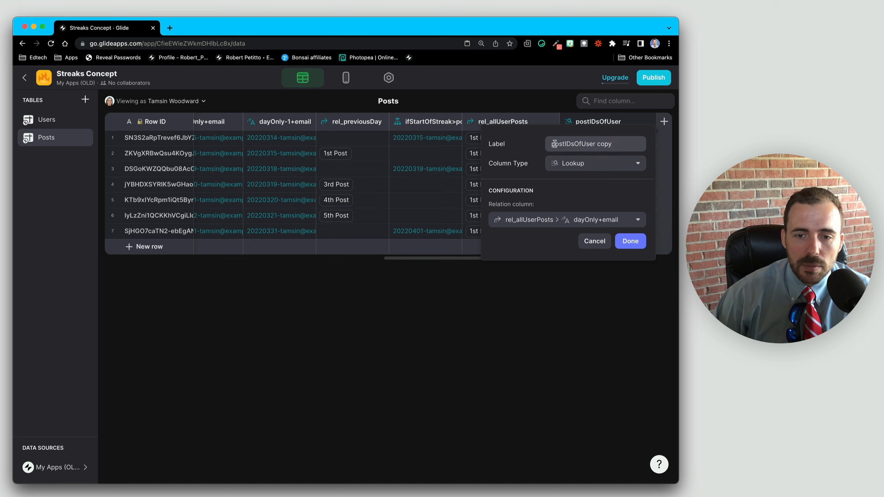
key(Right)
key(Right)
key(Right)
key(Right)
key(shift+alt+Right)
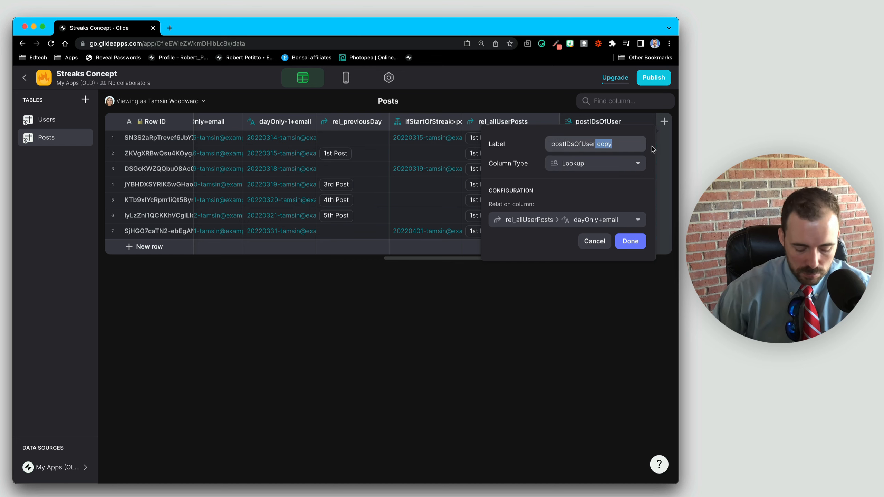
text(Sorted)
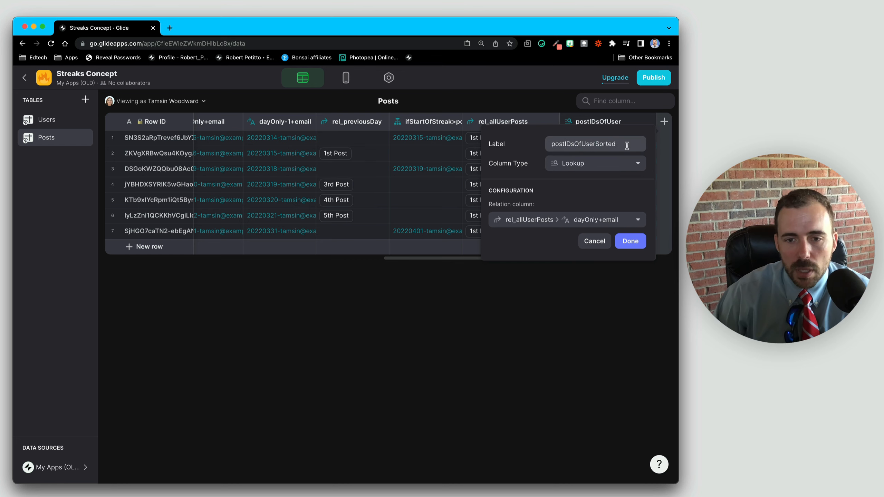
Step: Make postIDsOfUserSorted a Sort Array column that uses postIDsOfUser as its values, and save it
click(568, 170)
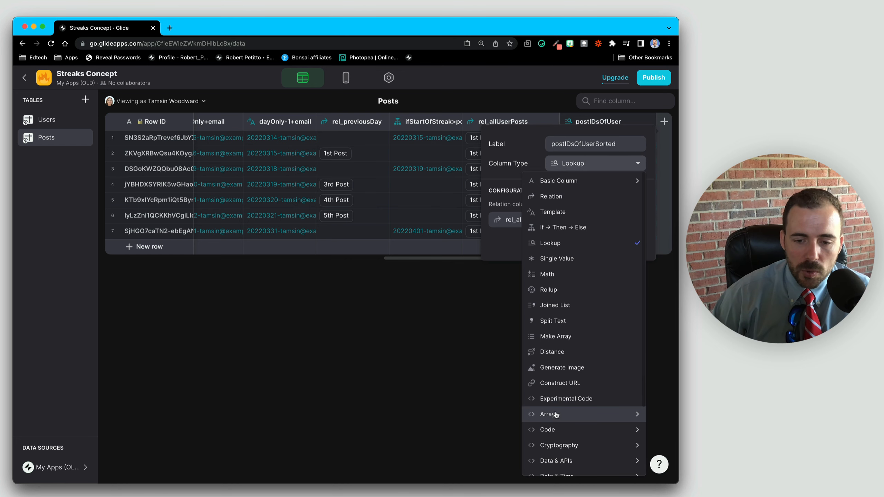
mouse_move(555, 414)
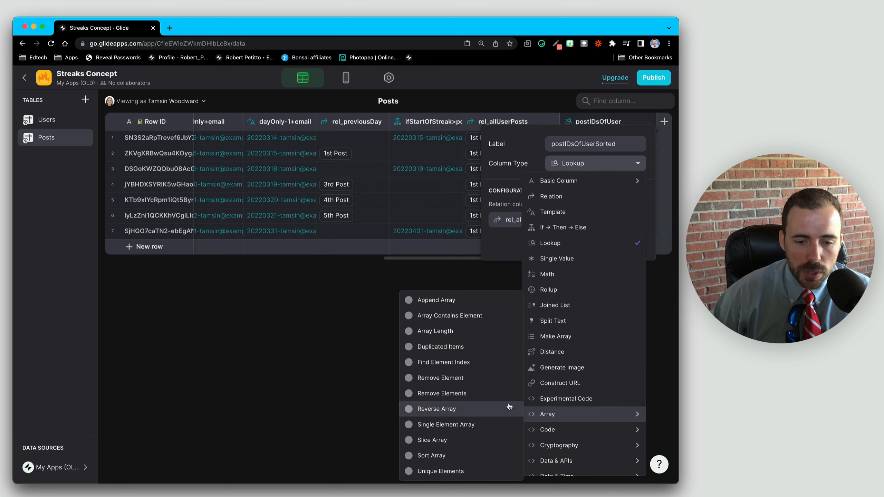
click(495, 453)
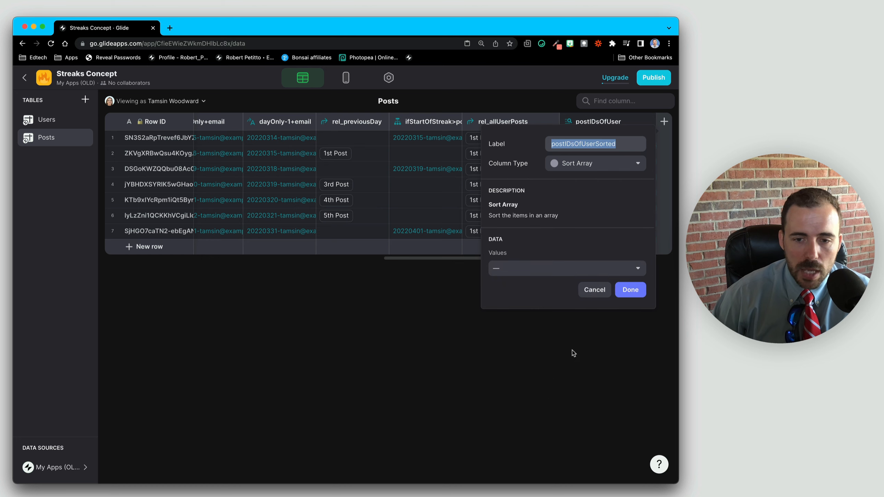
click(594, 269)
click(534, 319)
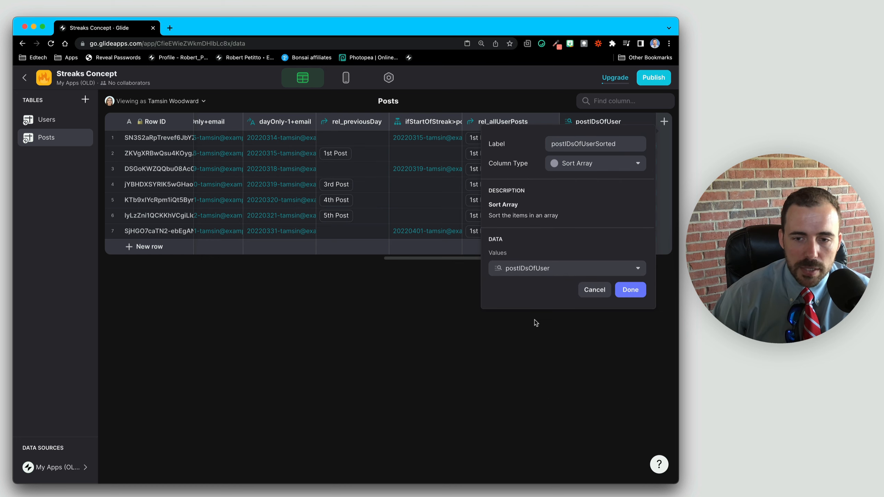
click(630, 289)
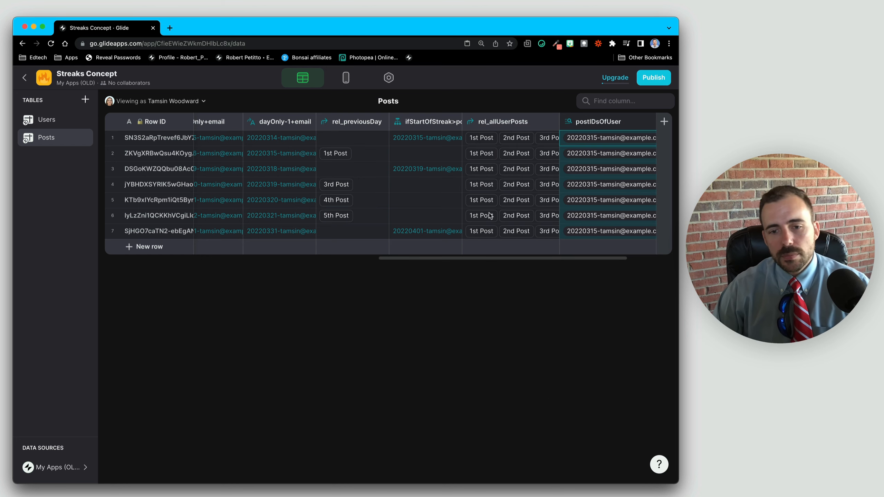
scroll(557, 220, right, 2)
scroll(558, 220, right, 2)
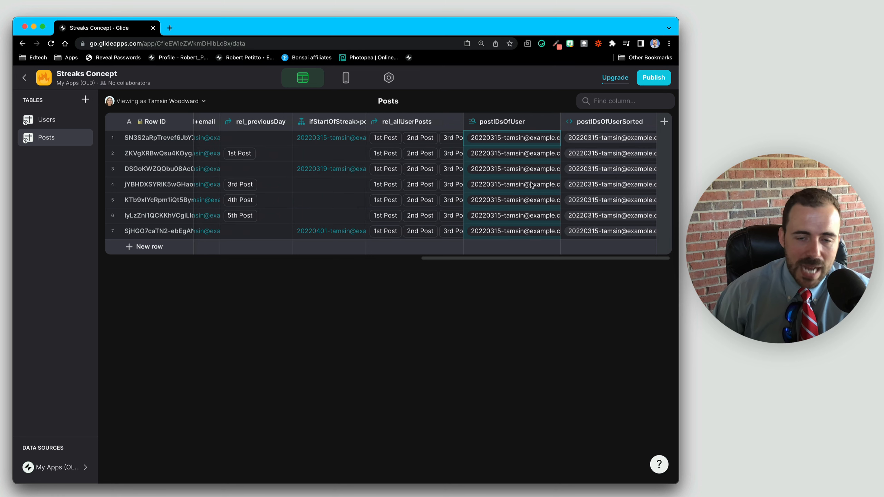
Step: Compare the postIDsOfUser and postIDsOfUserSorted columns, and inspect the full dayOnly value of the 1st Post
click(522, 122)
shift+click(588, 125)
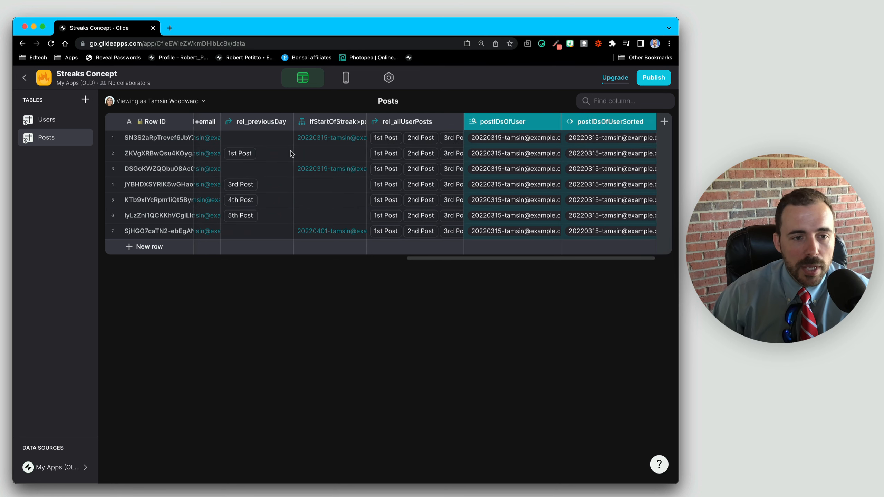
scroll(290, 152, left, 10)
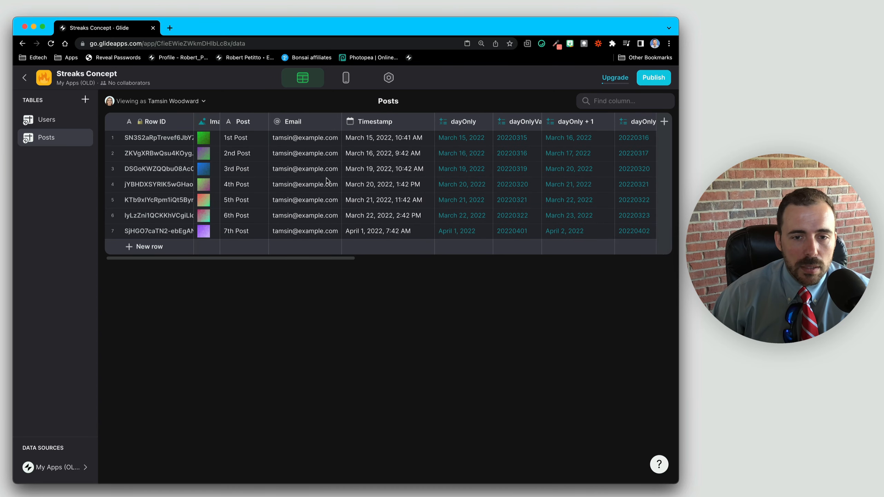
click(463, 139)
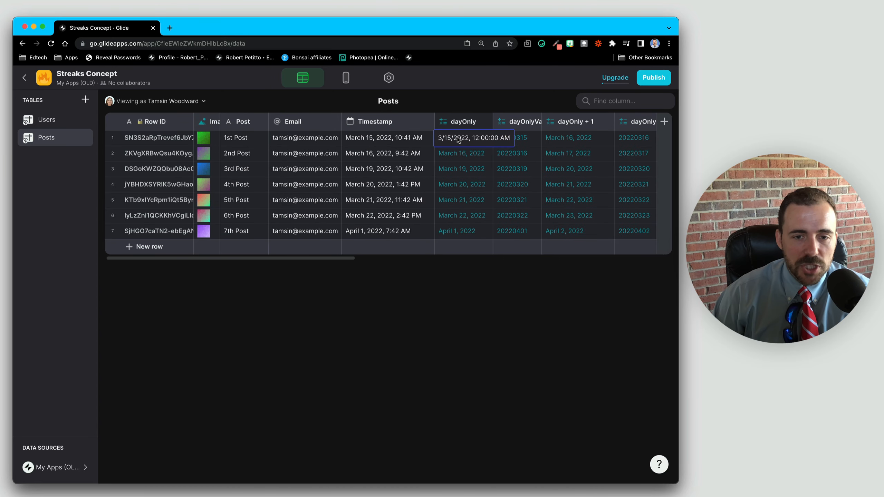
click(456, 203)
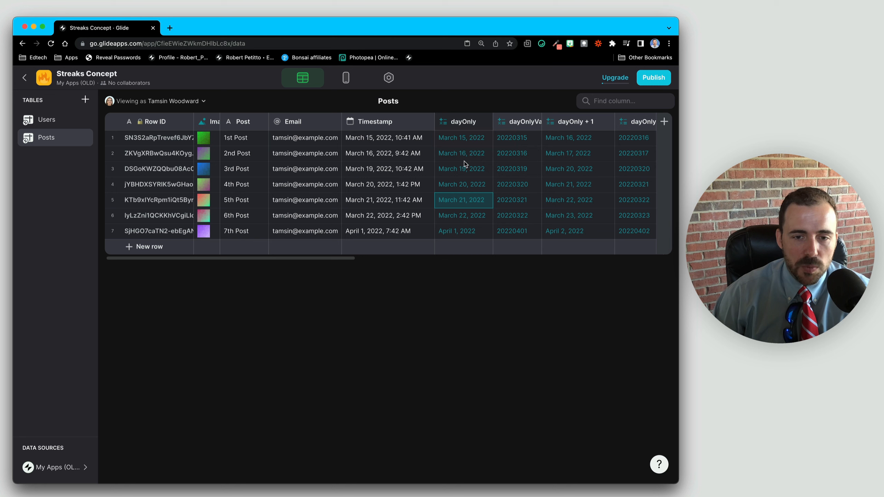
click(466, 142)
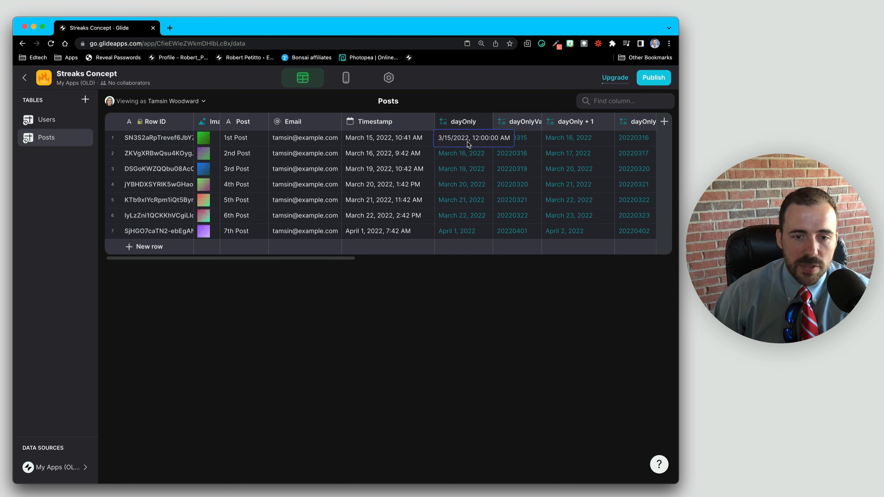
click(449, 139)
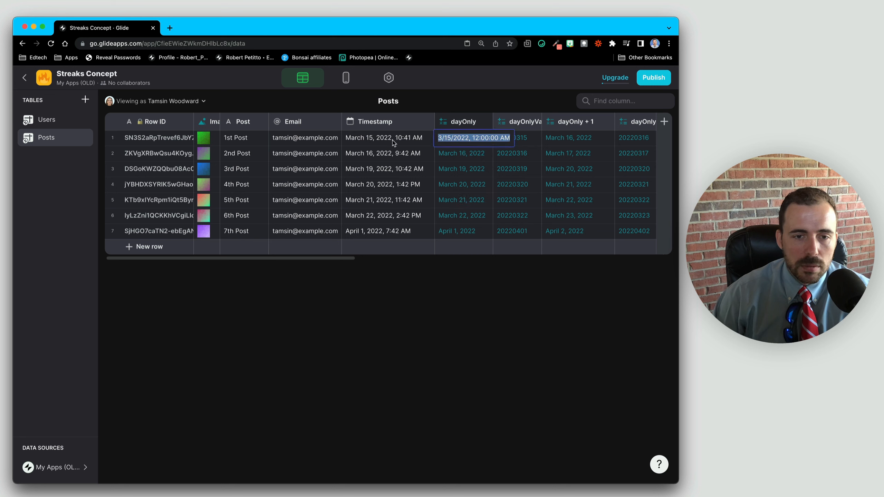
Step: Change the day in the 1st Post's Timestamp to 17, making the date March 17, 2022
click(367, 138)
click(366, 138)
click(358, 138)
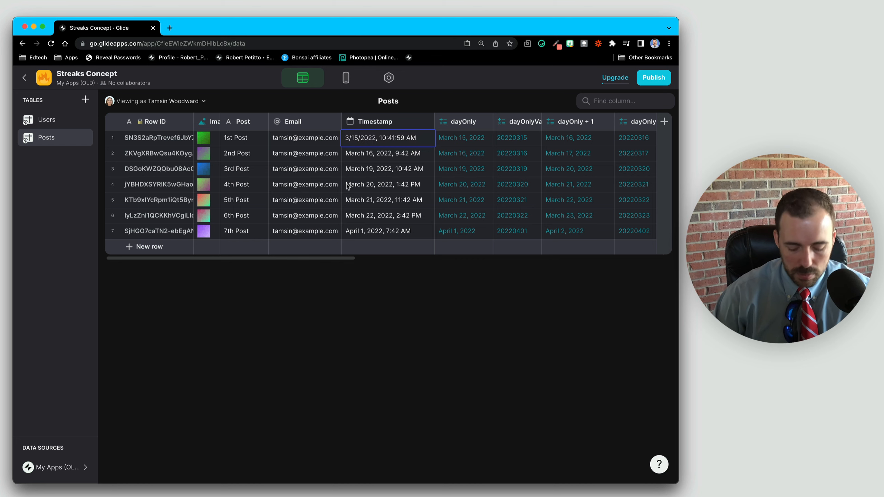
key(BackSpace)
text(7)
key(Return)
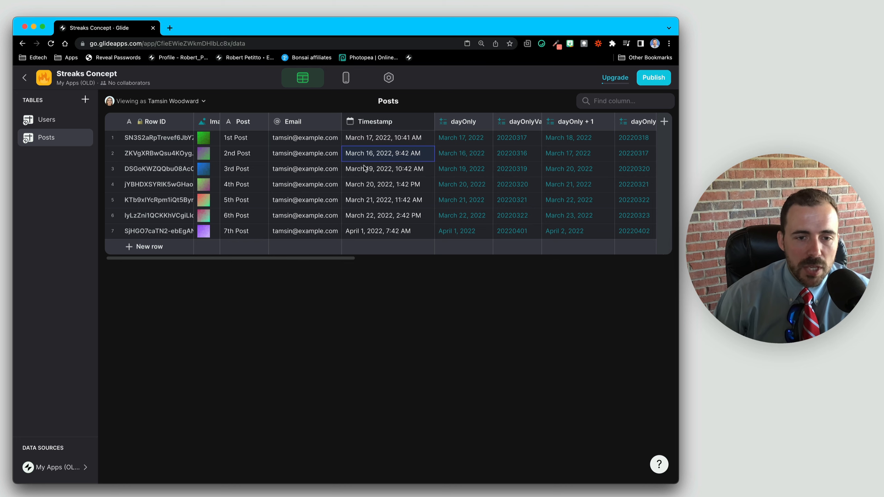
key(Up)
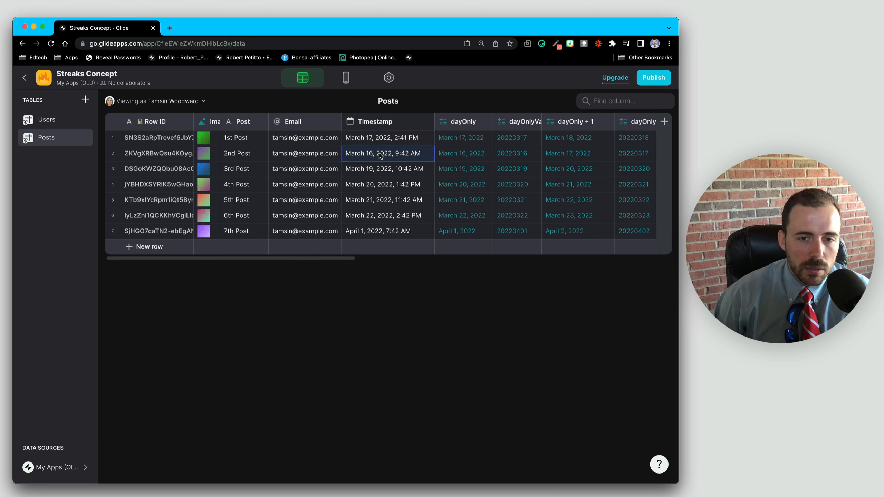
Step: Compare the first entries of the postIDsOfUserSorted and postIDsOfUser arrays to check their order
scroll(469, 153, right, 10)
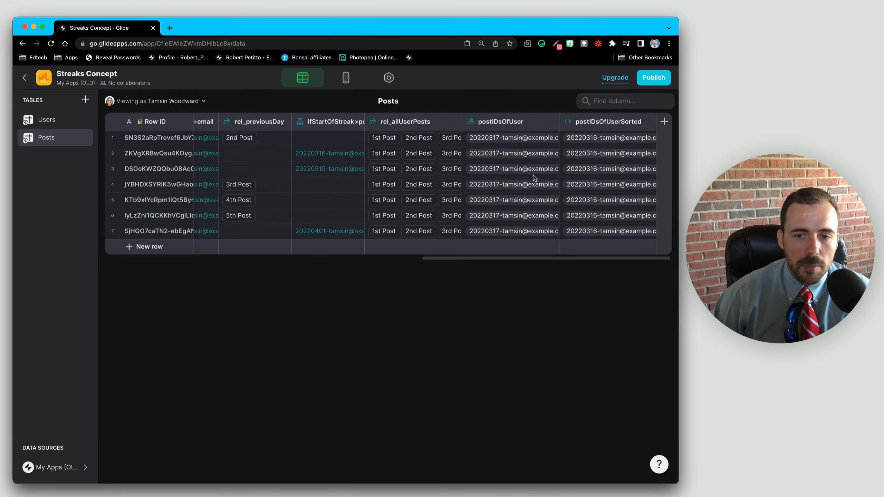
click(595, 140)
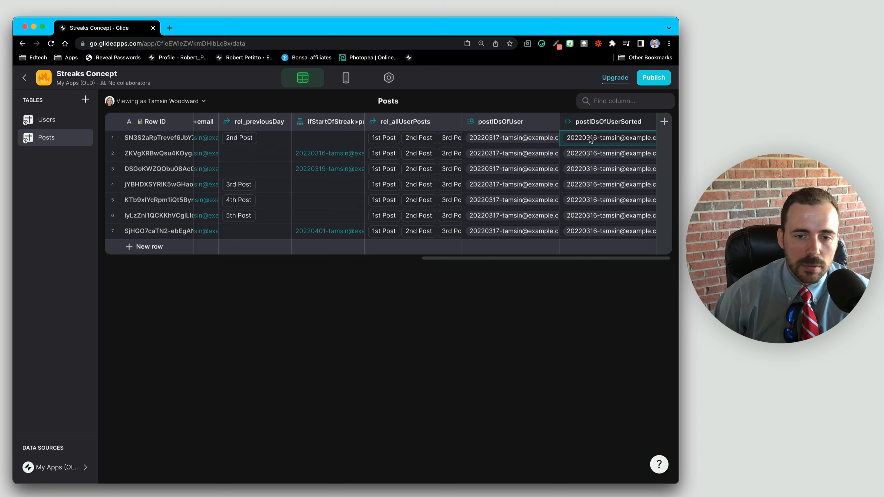
click(492, 139)
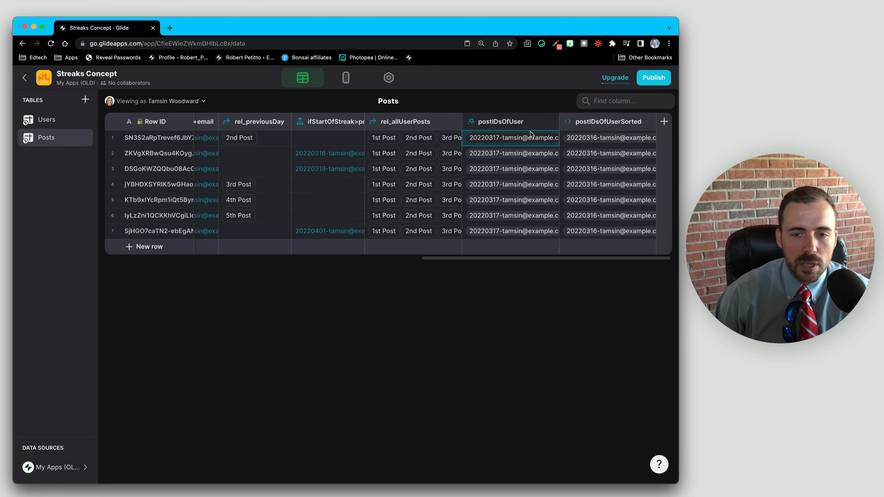
Step: Set the 1st Post's Timestamp date back to March 15, 2022, and select the postIDsOfUserSorted column
scroll(518, 144, left, 15)
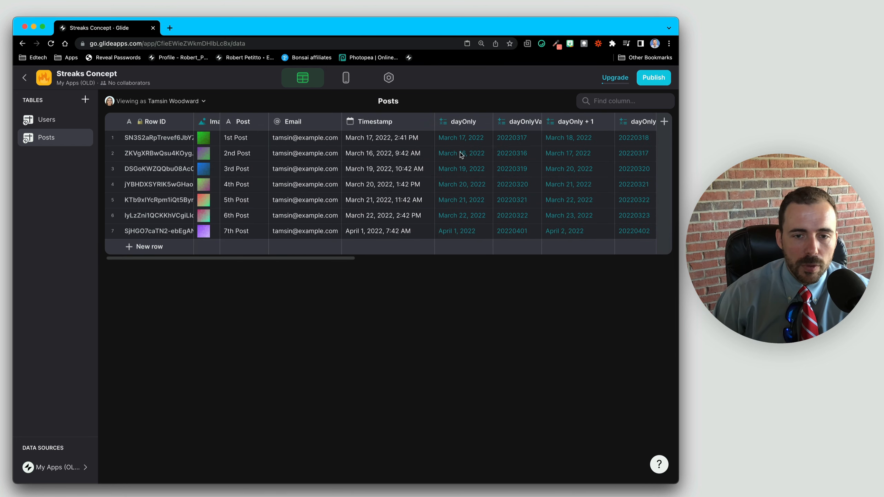
click(460, 140)
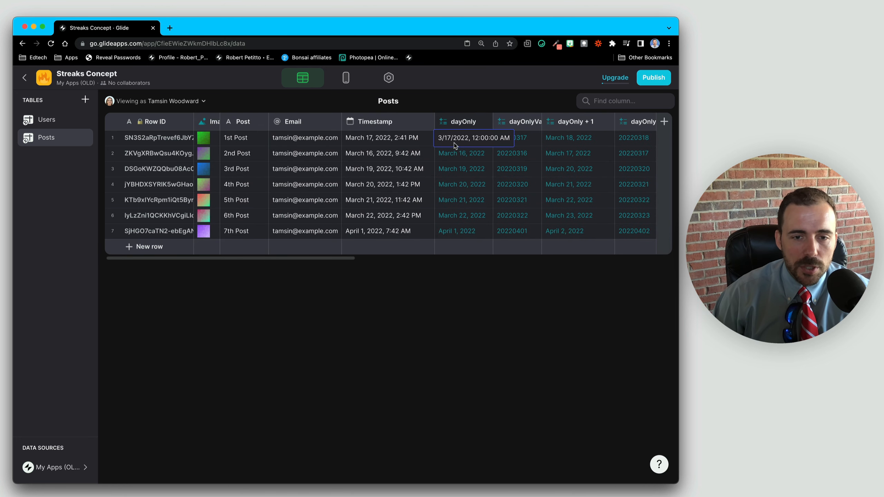
click(361, 137)
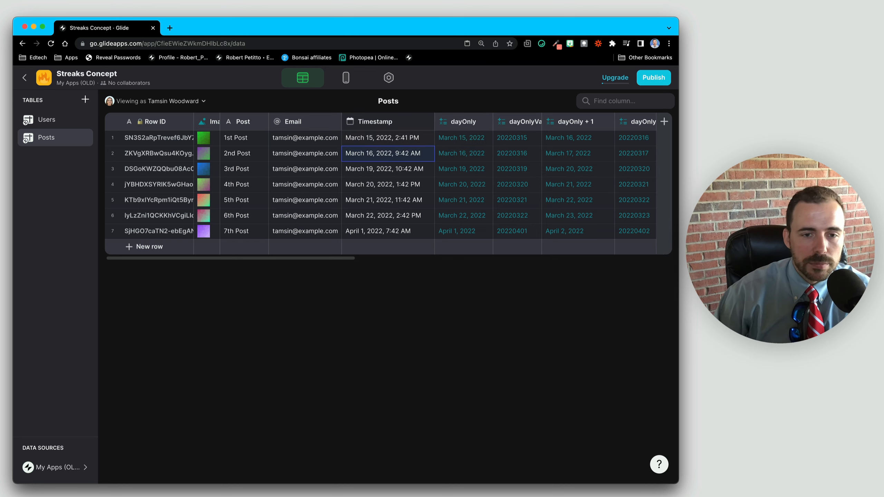
scroll(552, 211, right, 15)
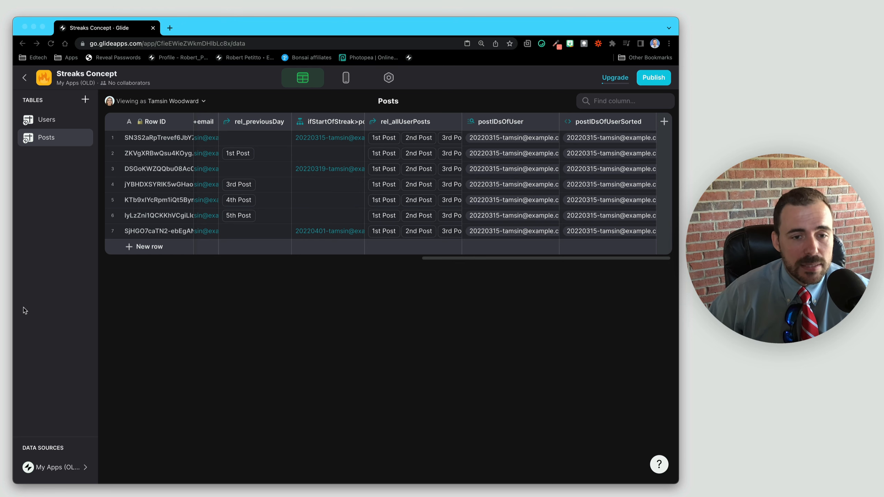
click(602, 123)
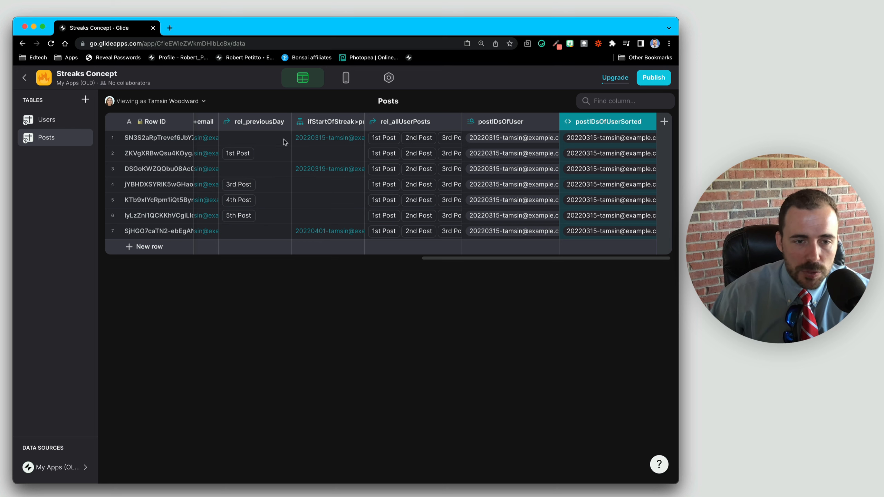
Step: Check the ifStartOfStreak>postID values in rows 1, 3 and 7 of the Posts table
click(318, 140)
click(331, 170)
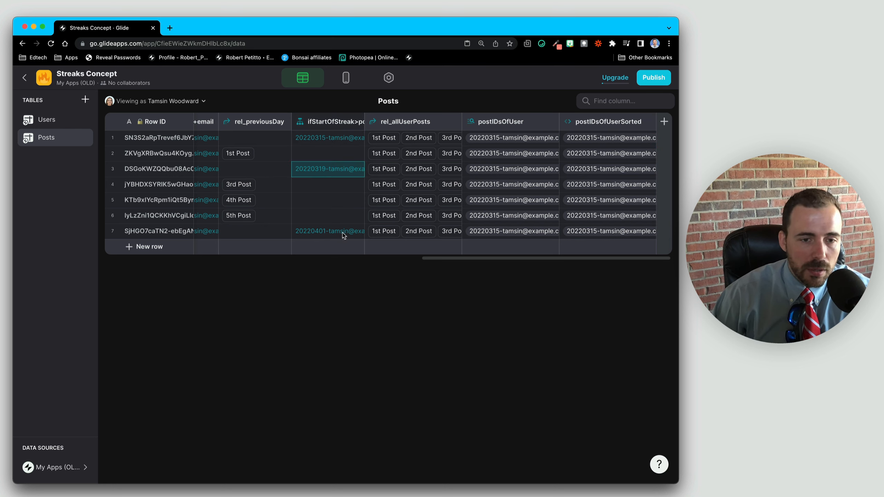
click(331, 138)
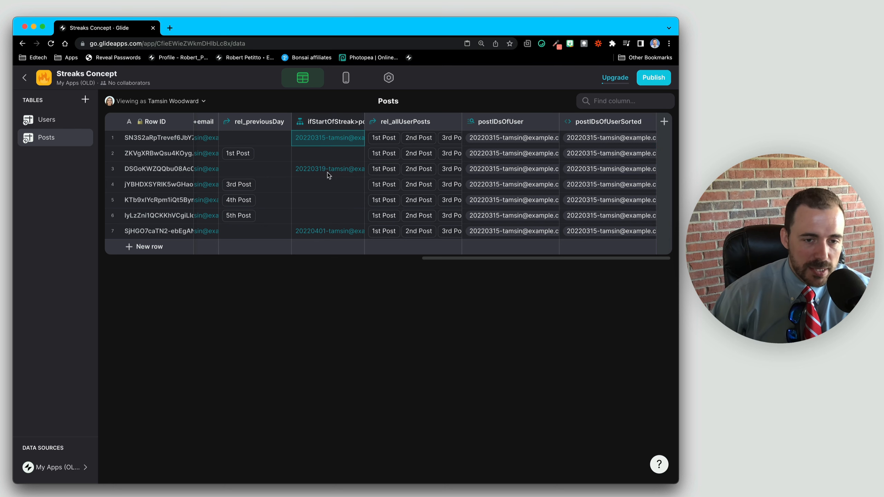
click(328, 173)
click(330, 230)
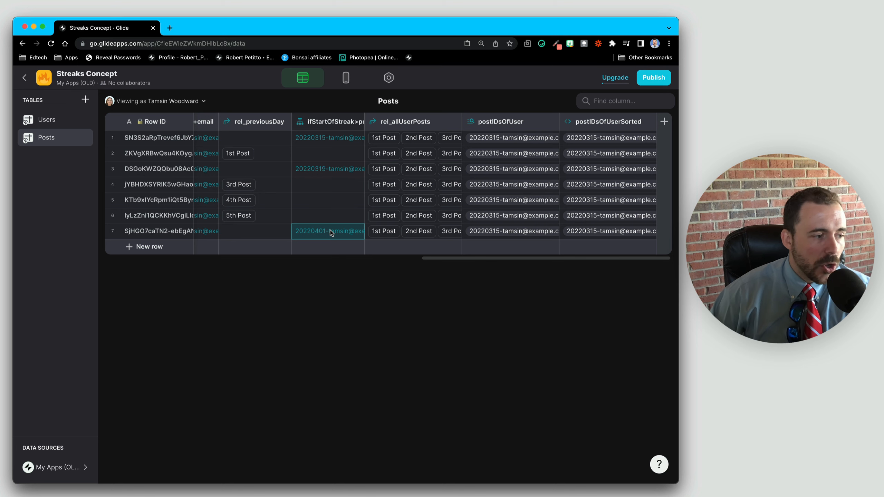
Step: Add a column labelled startStreakIndex to the Posts table with the Find Element Index column type
click(664, 121)
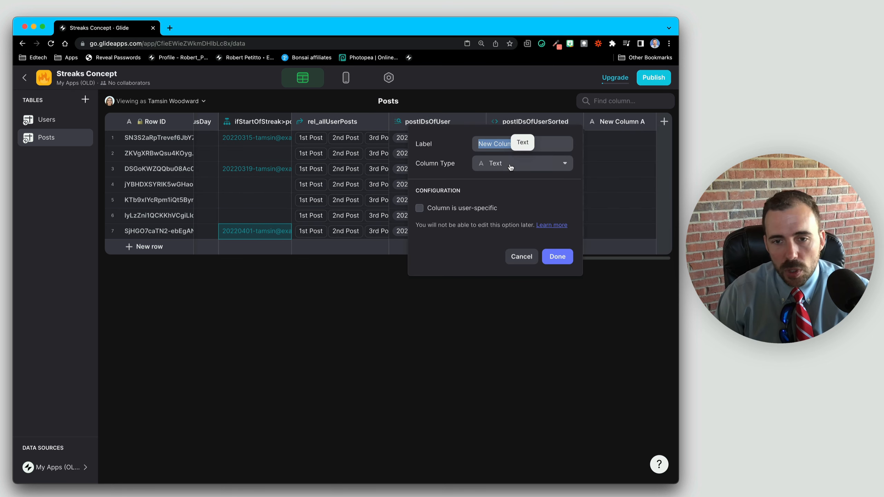
text(sta)
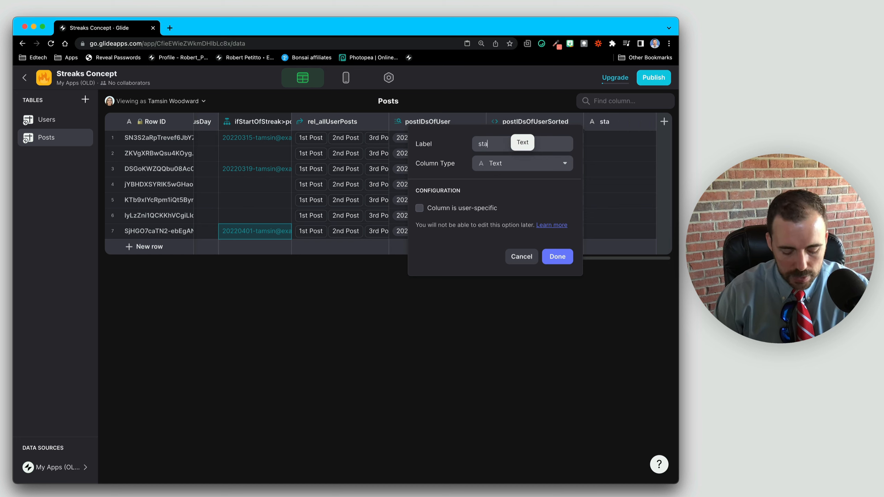
text(rtStreak)
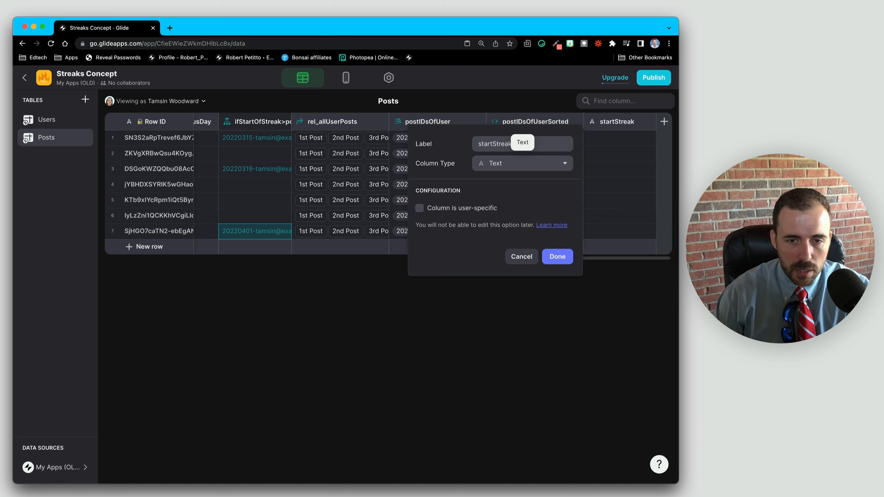
text(Inde)
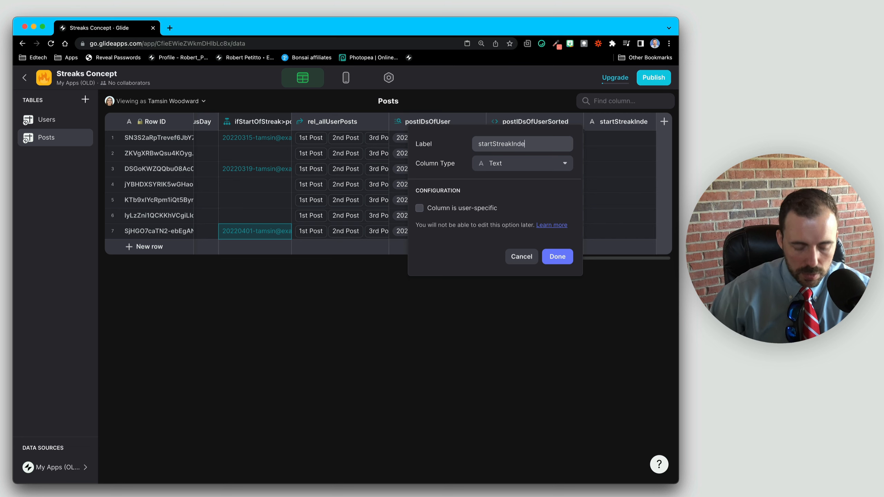
text(x)
click(522, 165)
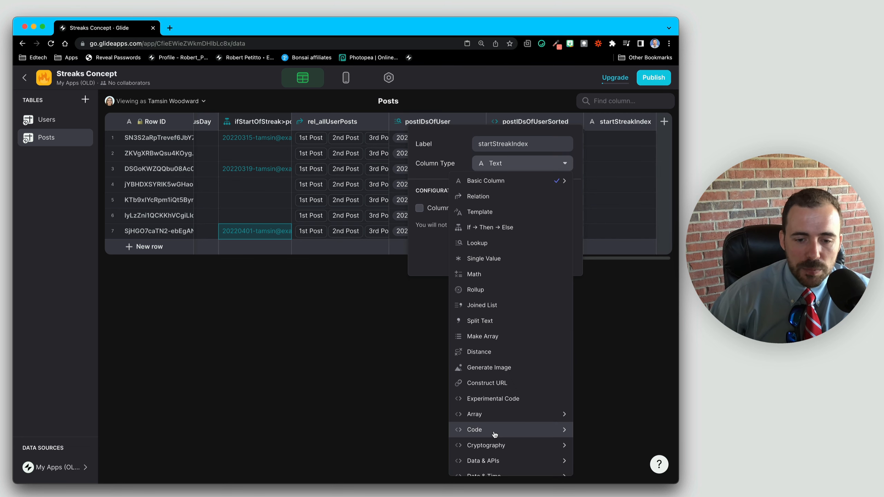
mouse_move(481, 419)
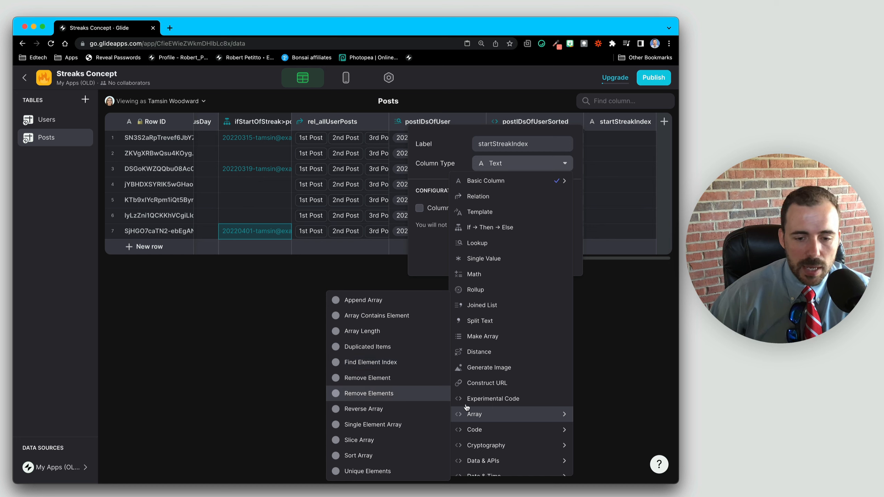
click(391, 363)
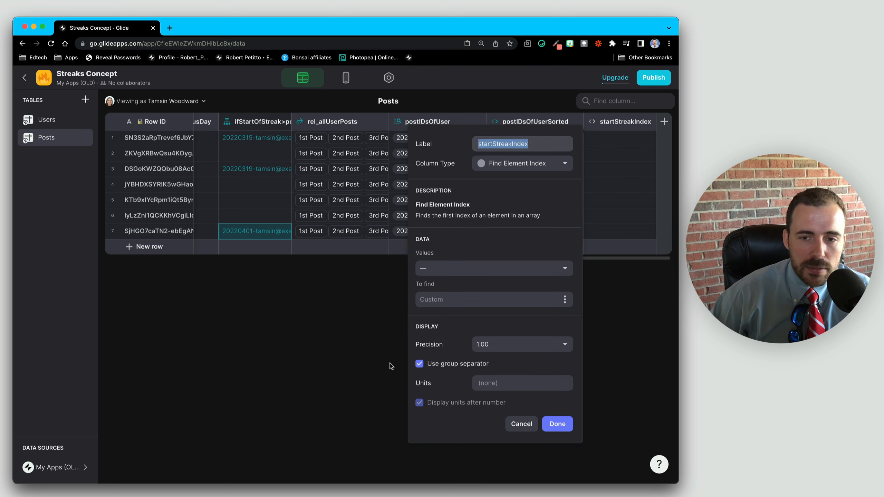
Step: Configure startStreakIndex to search the postIDsOfUserSorted values for ifStartOfStreak>postID
click(438, 271)
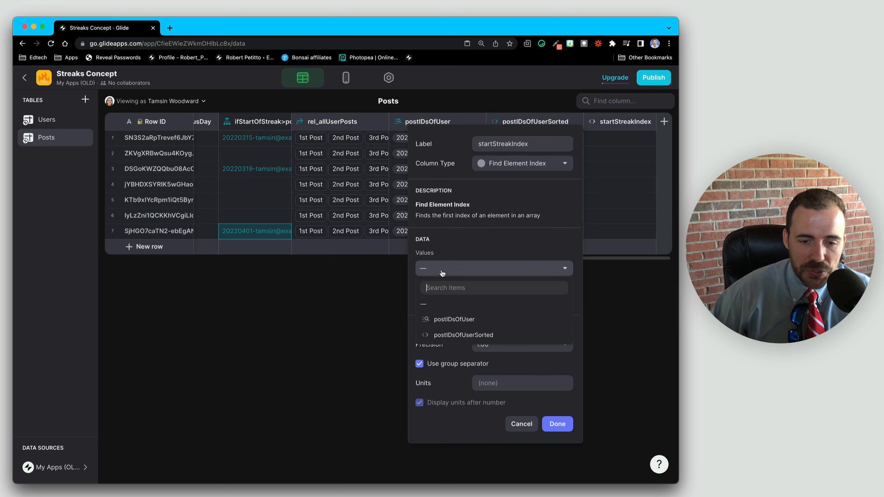
click(468, 335)
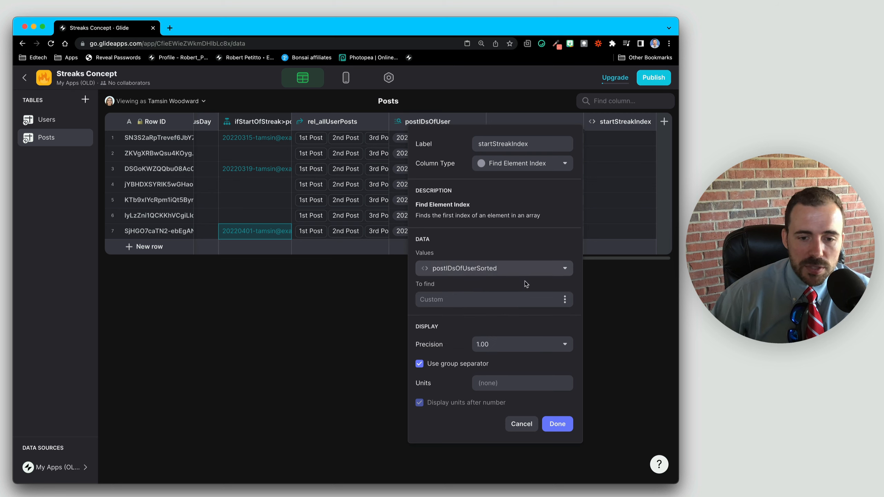
click(564, 299)
scroll(499, 266, down, 1)
scroll(499, 266, down, 3)
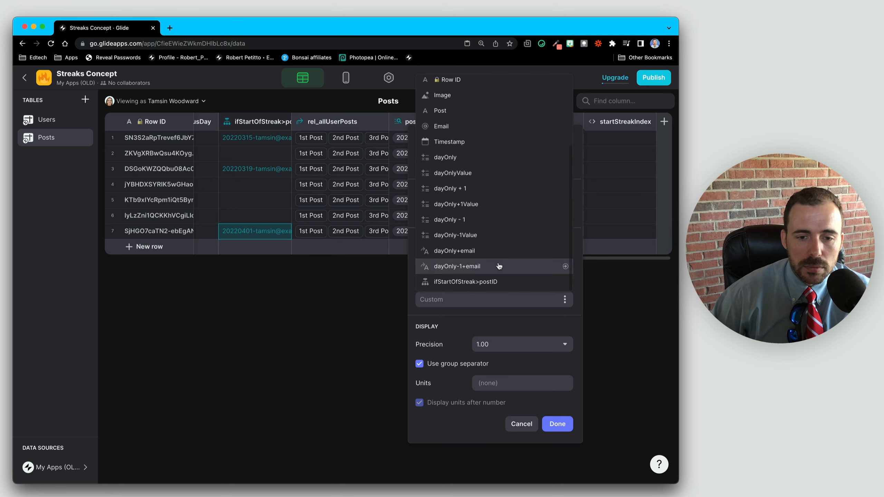
click(493, 281)
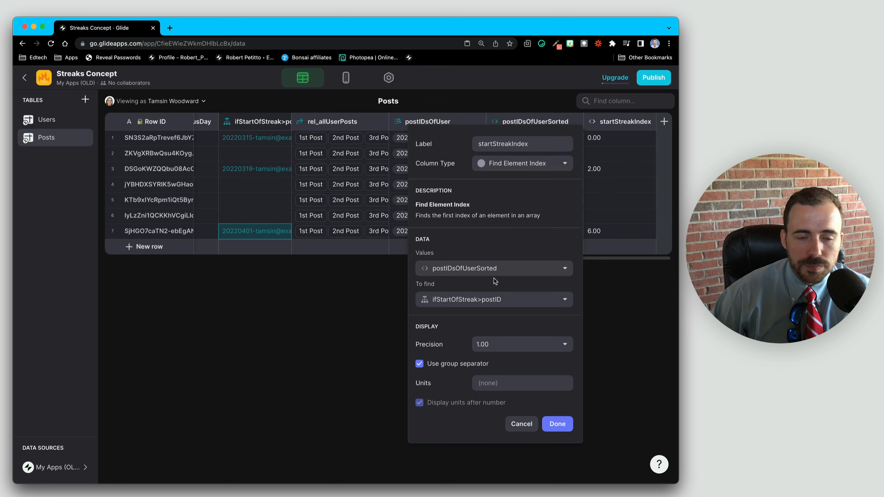
Step: Set the startStreakIndex display precision to 1 without a group separator, and save the column
click(505, 346)
click(488, 364)
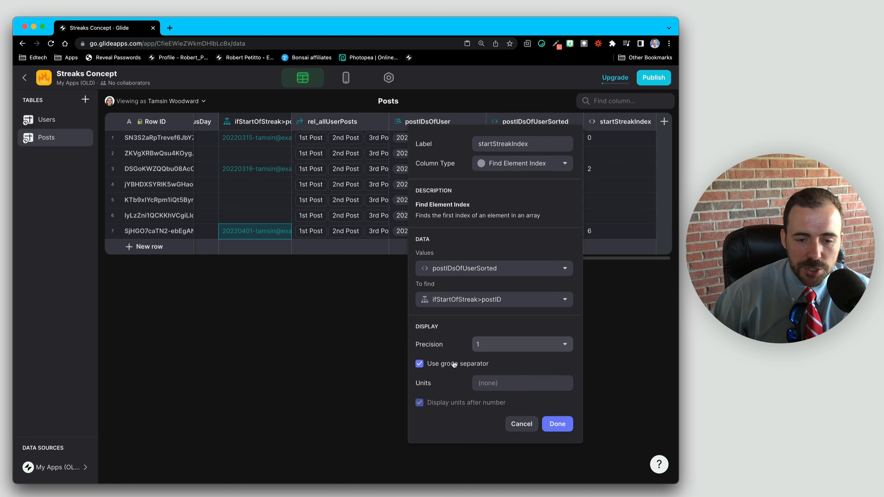
click(452, 363)
click(558, 423)
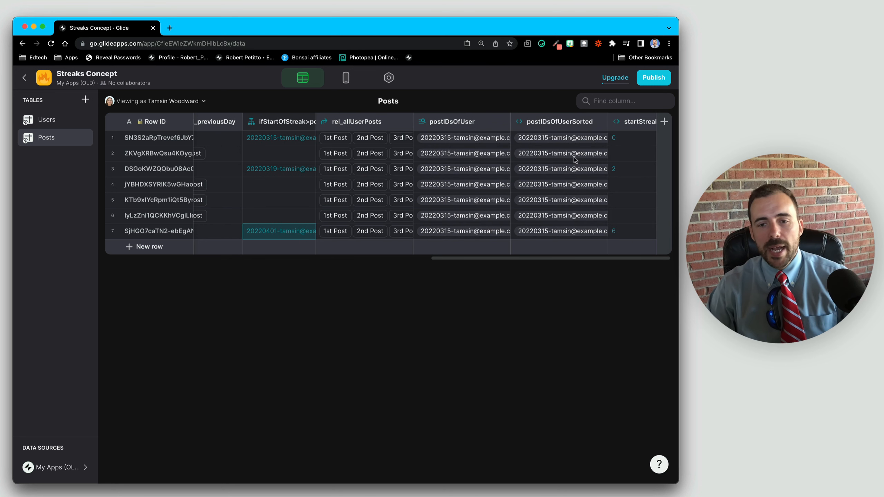
Step: Examine the startStreakIndex values in rows 1, 3 and 7 against the order of all the posts
click(630, 140)
click(628, 169)
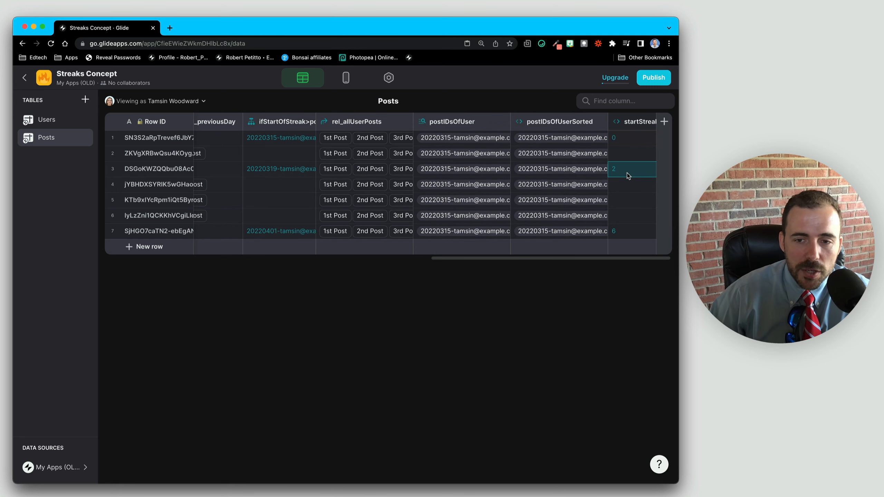
click(622, 234)
click(620, 138)
click(621, 169)
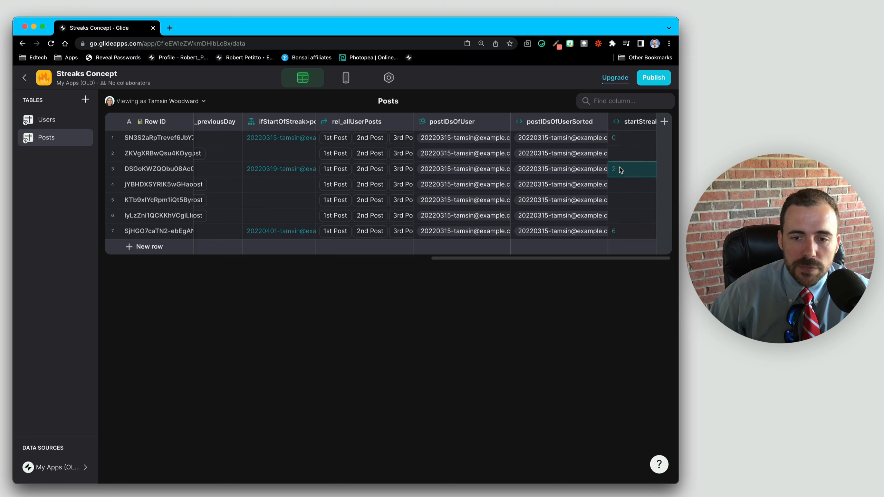
click(618, 231)
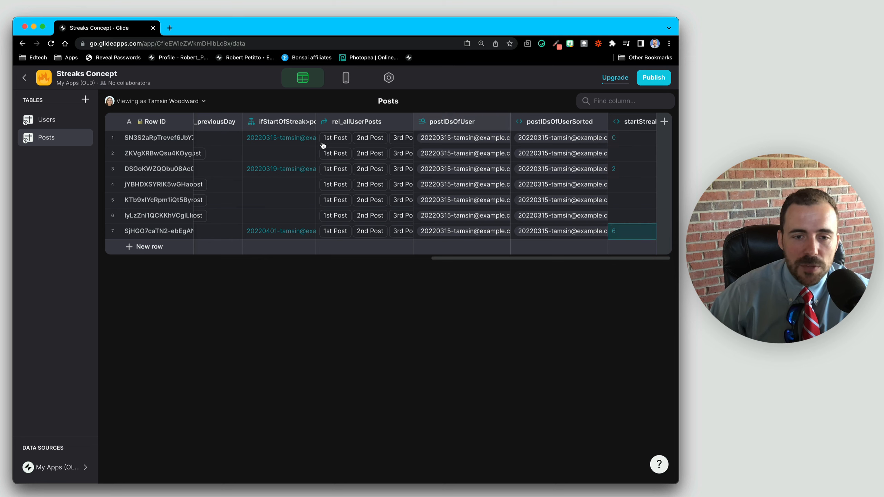
click(112, 137)
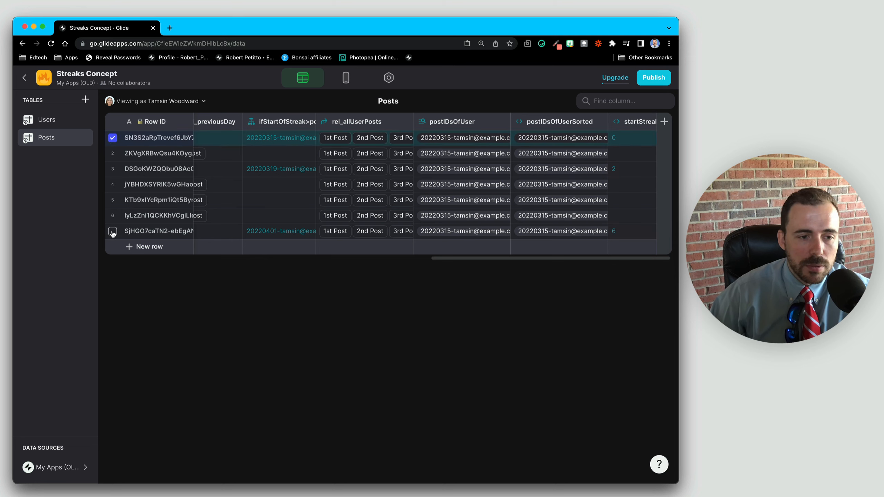
shift+click(112, 231)
click(635, 153)
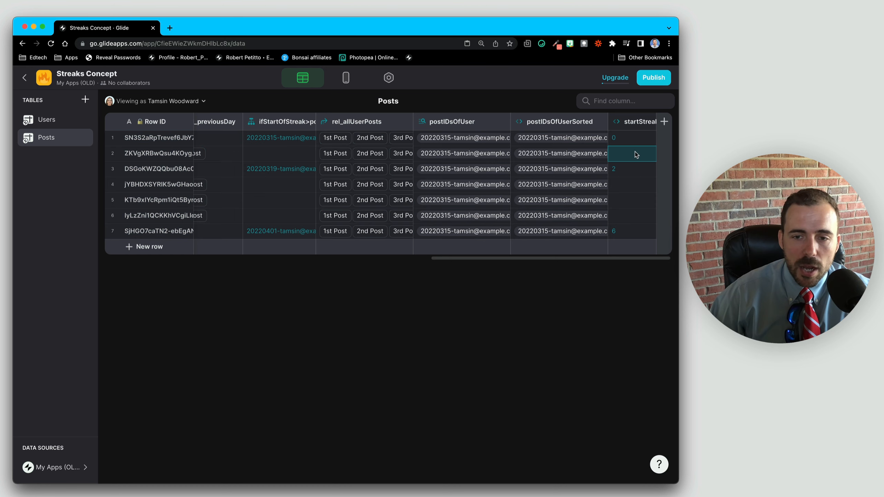
click(621, 141)
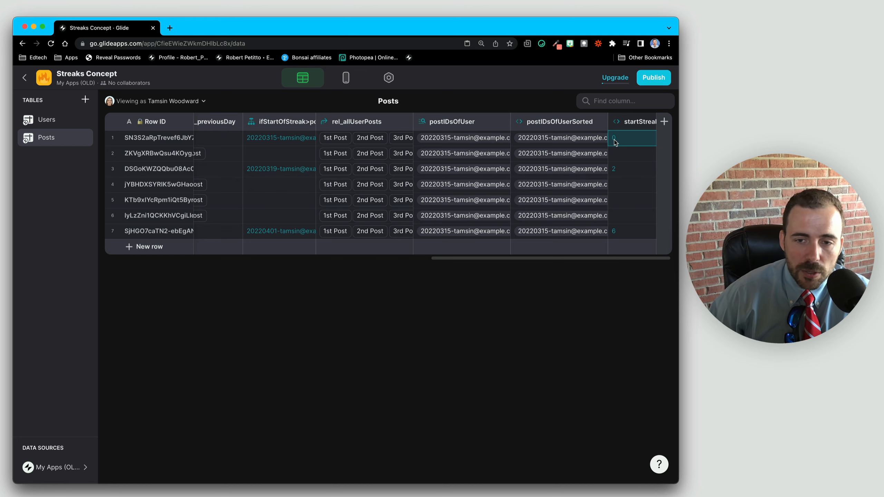
click(615, 174)
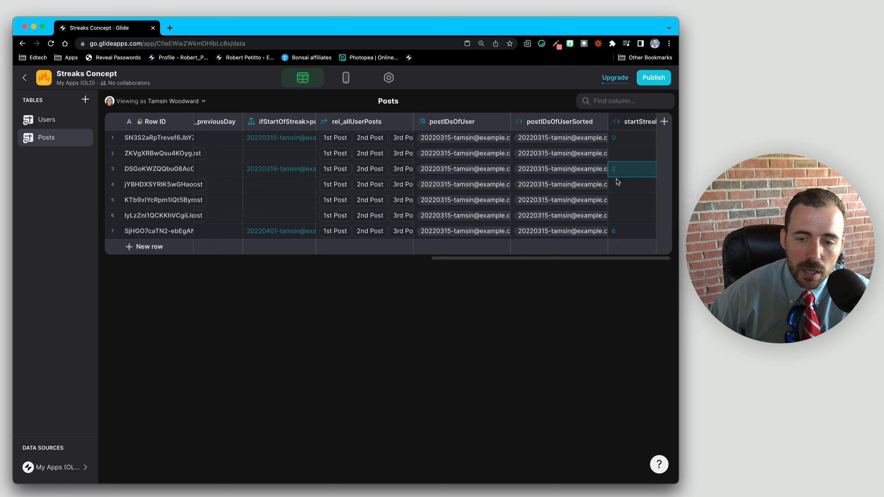
click(616, 237)
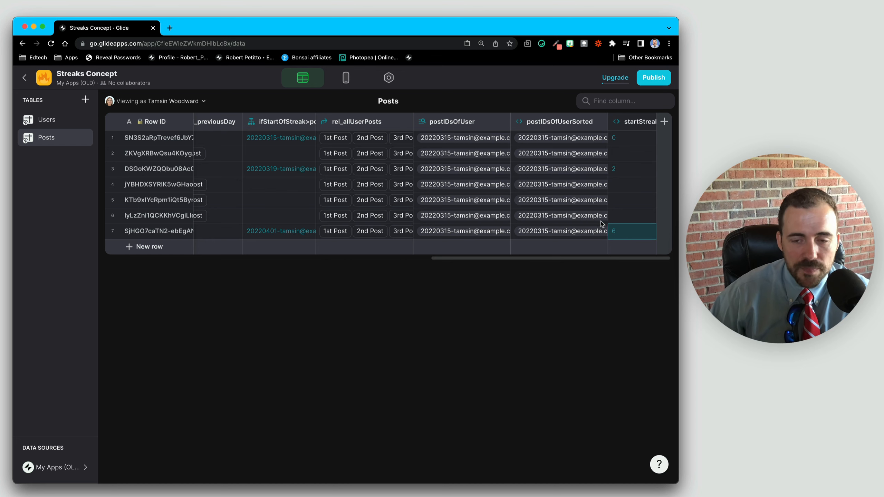
Step: Examine the startStreakIndex column row by row, noting the cells between the streak starts in rows 2 and 4 to 6
drag(620, 143, 625, 236)
click(625, 180)
click(620, 198)
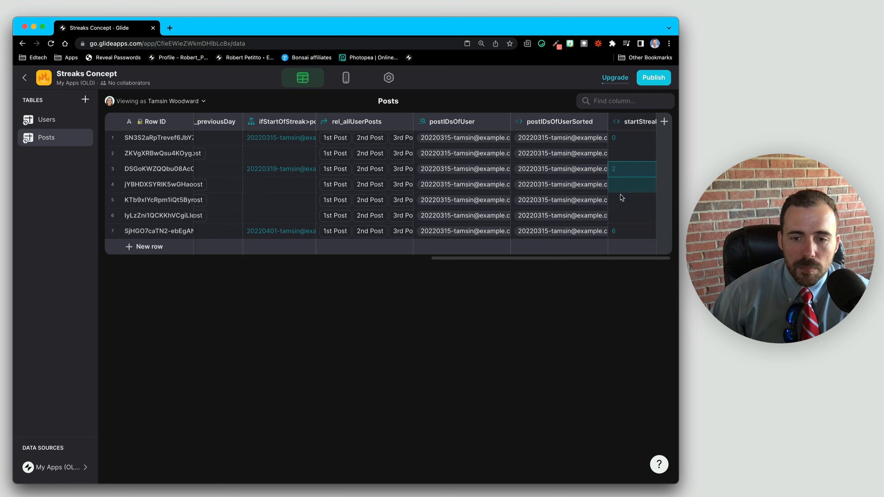
click(616, 153)
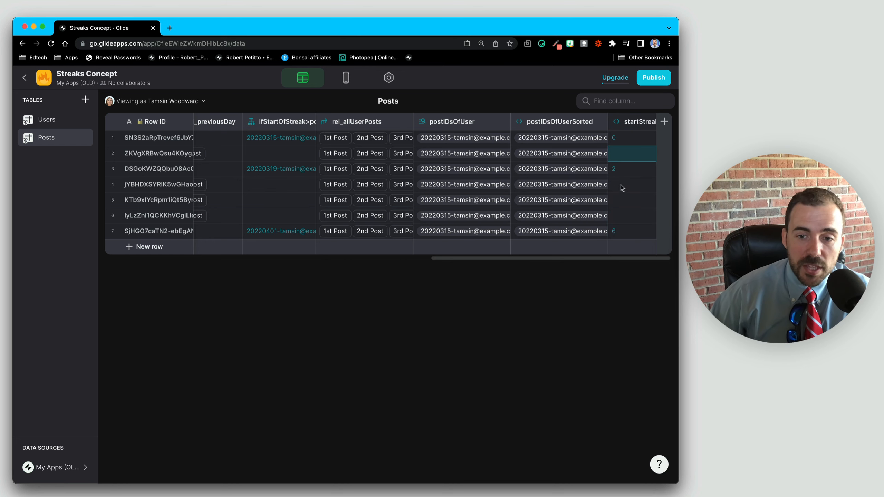
drag(622, 189, 622, 220)
click(625, 161)
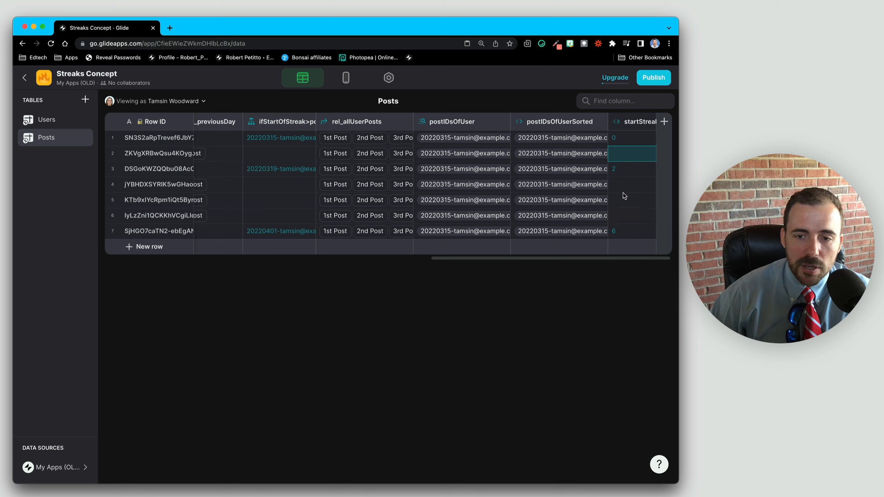
drag(623, 190, 624, 215)
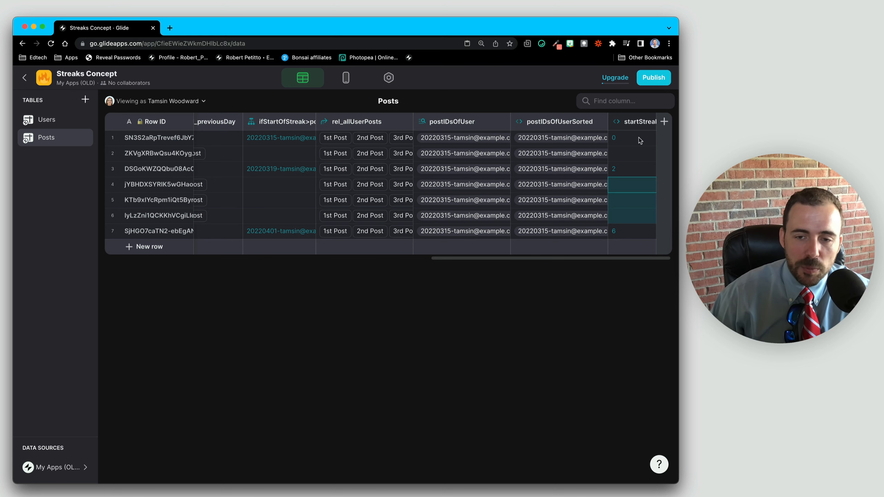
click(625, 144)
click(622, 157)
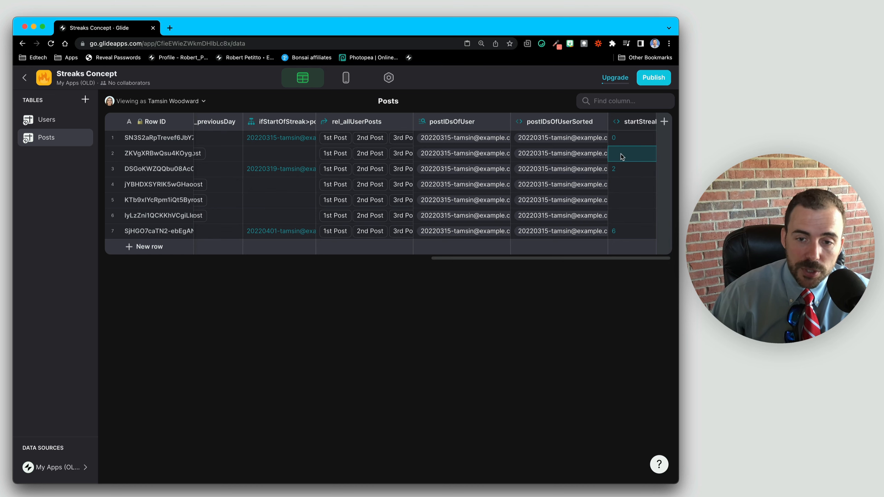
click(620, 168)
click(620, 184)
click(618, 200)
click(619, 217)
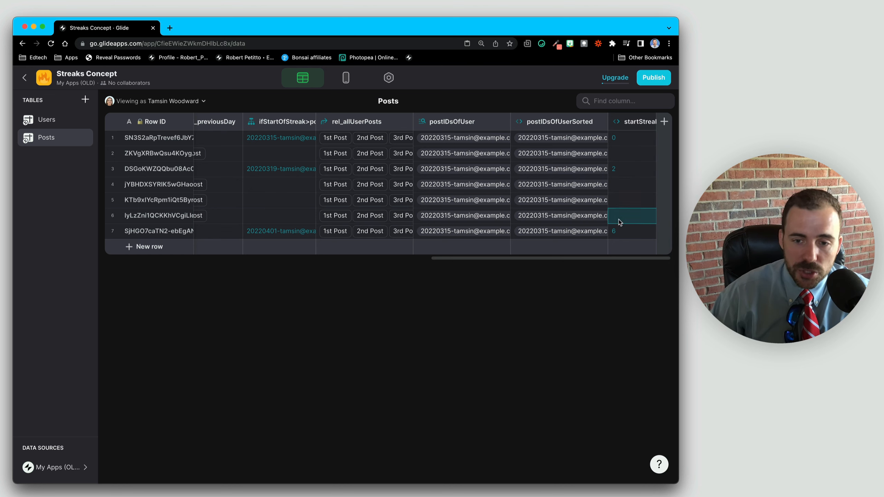
click(618, 233)
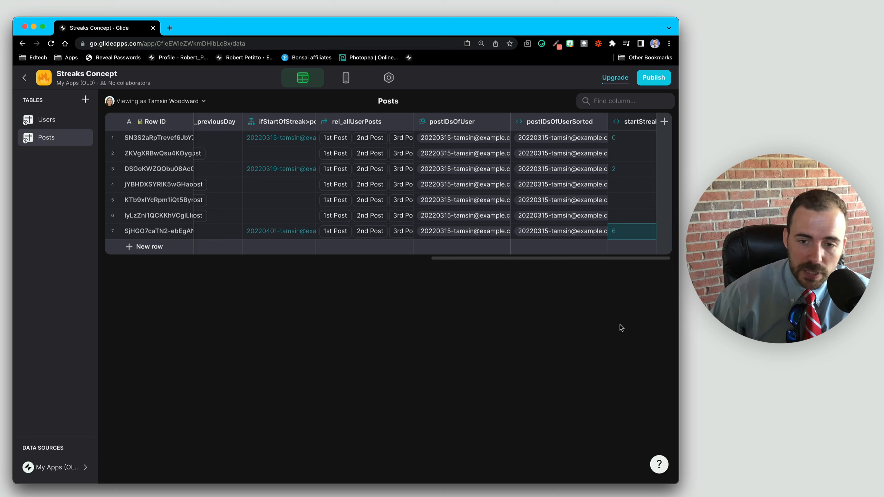
Step: Review how the startStreakIndex cells group into streaks, from the first row through rows 3 to 6 to row 7
click(626, 173)
click(623, 154)
drag(621, 140, 625, 219)
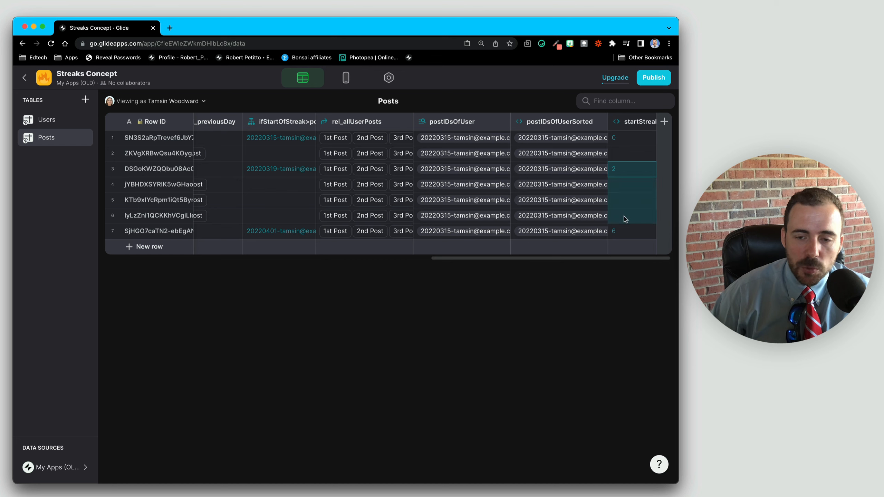
click(622, 234)
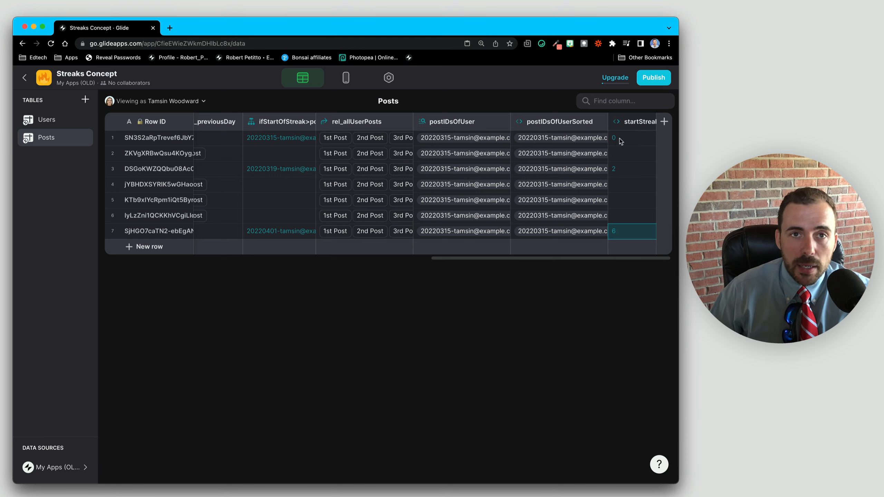
click(623, 126)
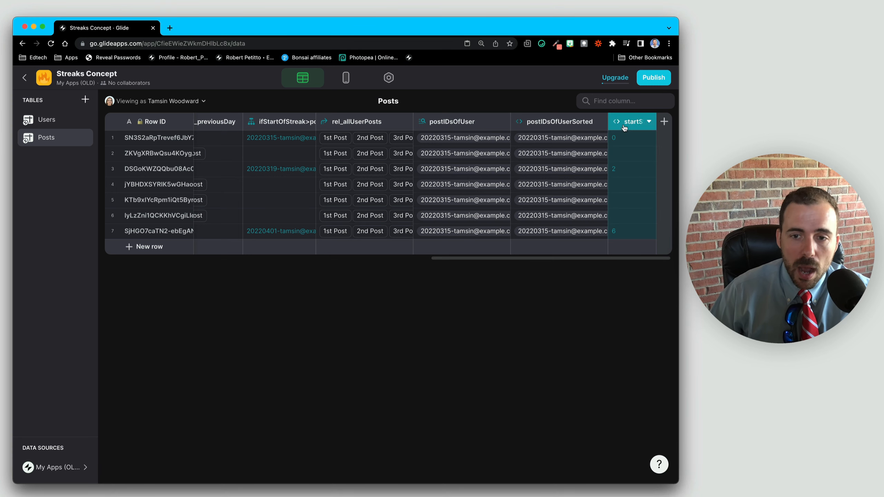
click(623, 138)
click(629, 231)
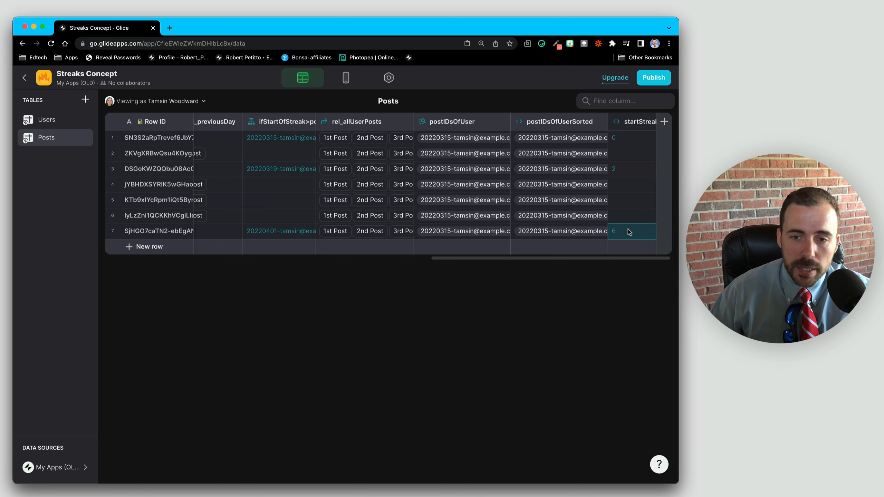
Step: Add a Lookup column named startStreakIndexArray to the Posts table
click(665, 122)
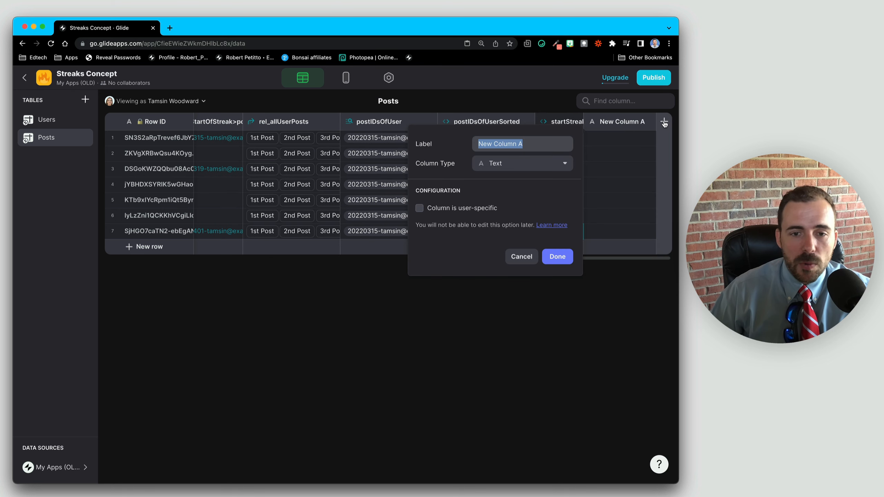
click(508, 163)
click(486, 244)
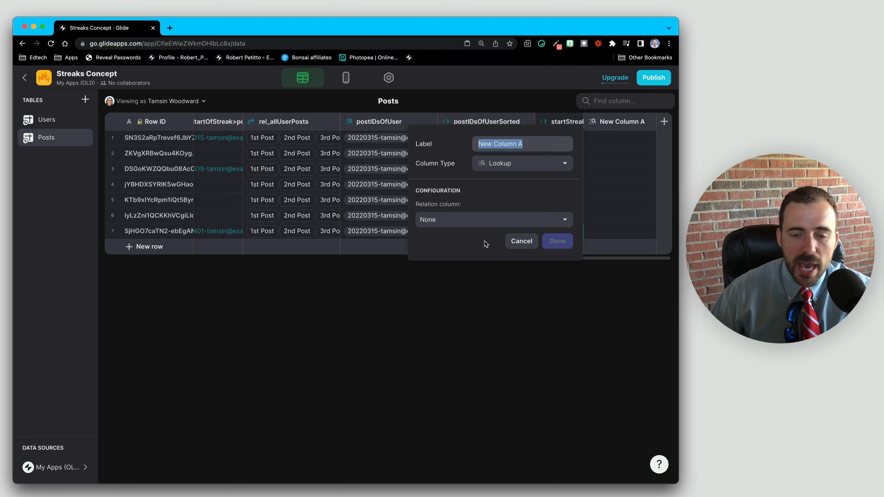
text(startSt)
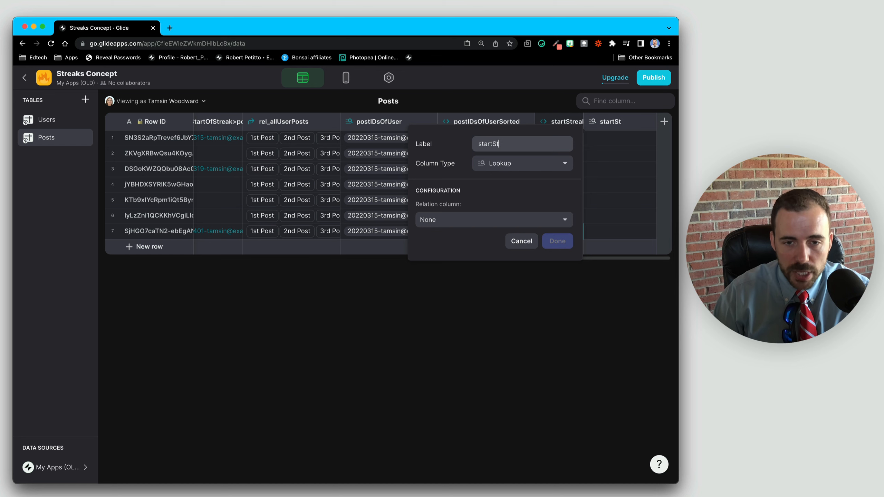
text(reak)
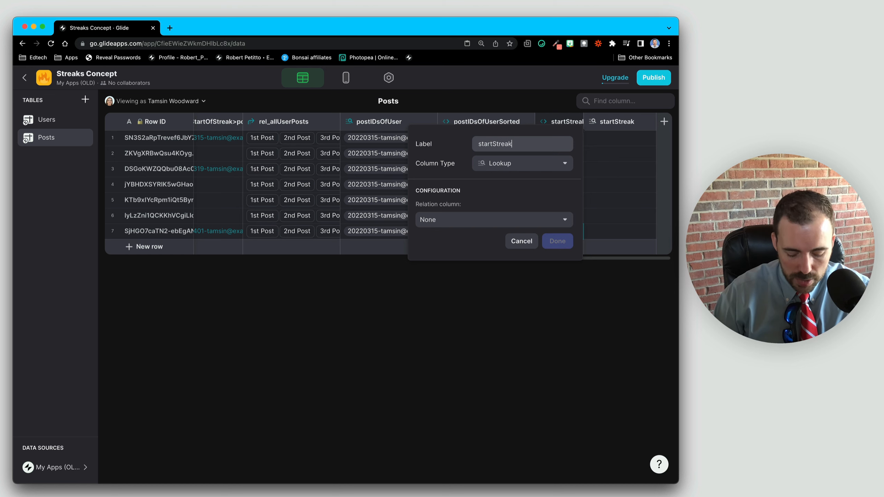
text(IndexArray)
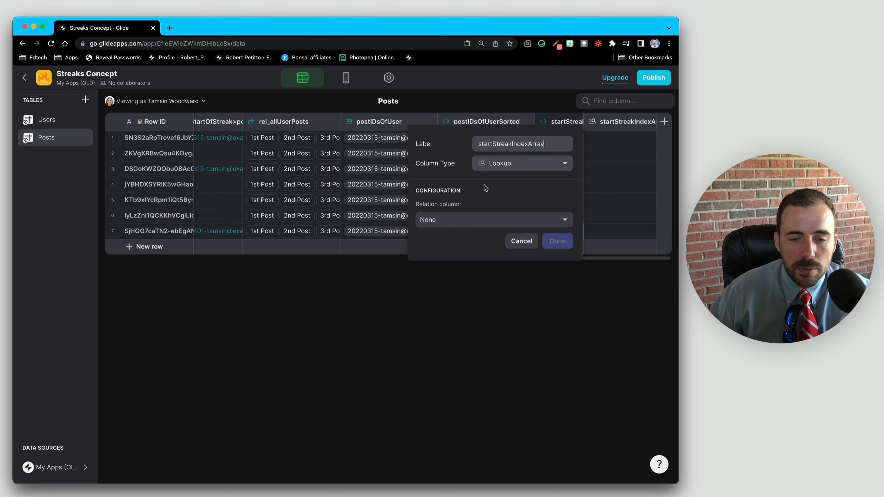
Step: Have startStreakIndexArray look up startStreakIndex through the rel_allUserPosts relation, and save the column
click(461, 226)
mouse_move(462, 272)
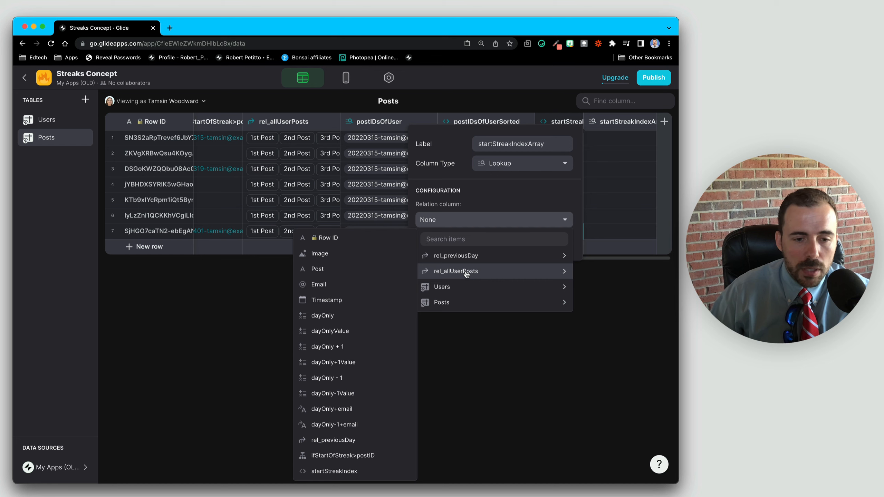
click(341, 472)
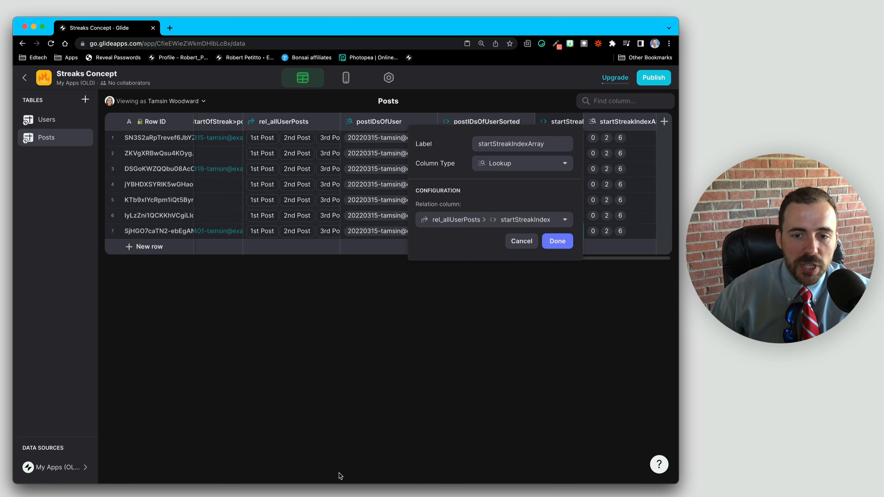
click(558, 242)
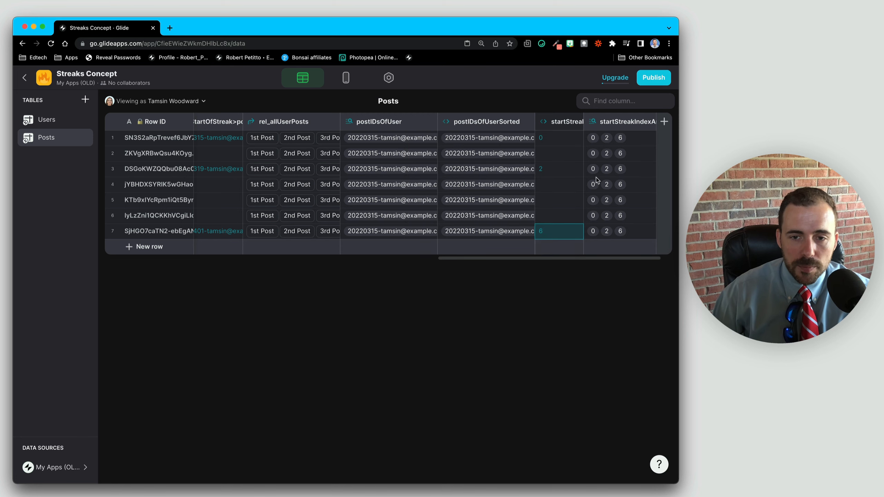
Step: Compare the startStreakIndexArray entries in row 1 with the individual startStreakIndex cells down the column
click(593, 141)
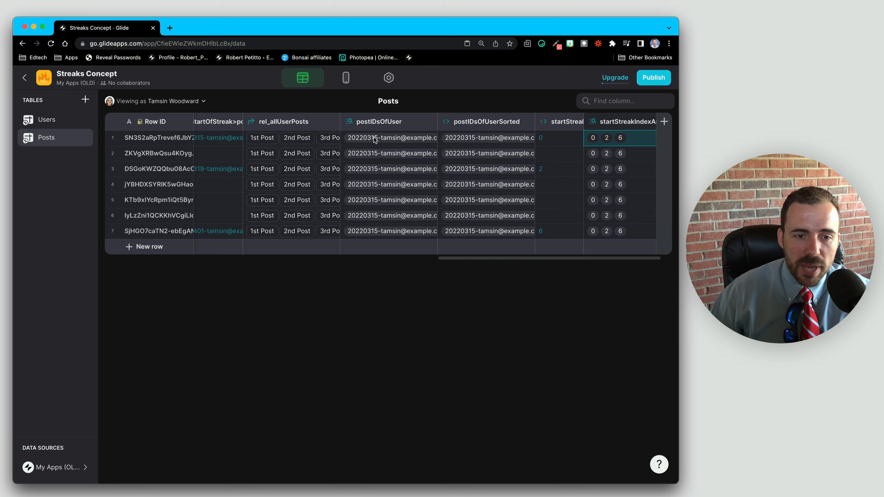
click(231, 143)
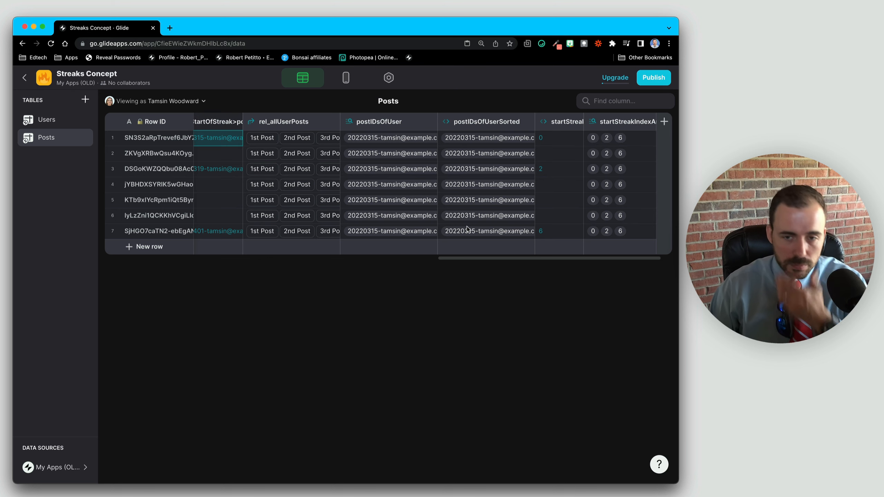
click(595, 142)
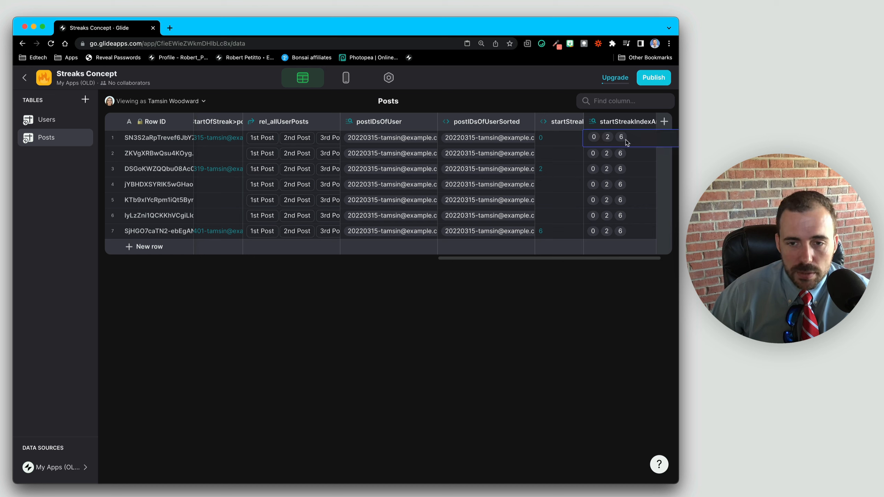
click(564, 140)
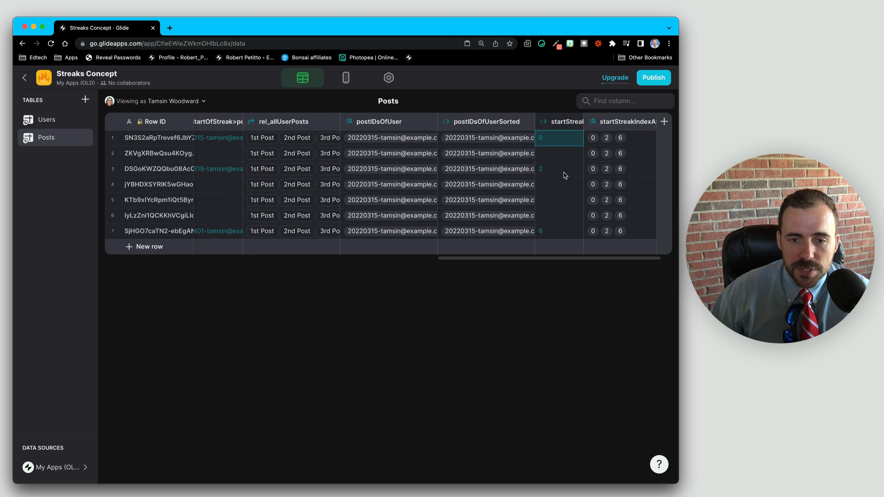
click(565, 174)
click(559, 237)
click(553, 201)
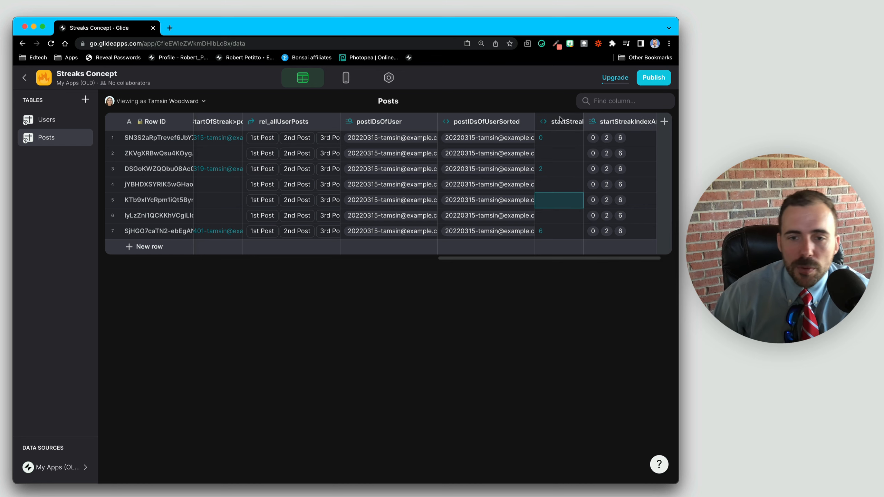
drag(557, 138, 556, 234)
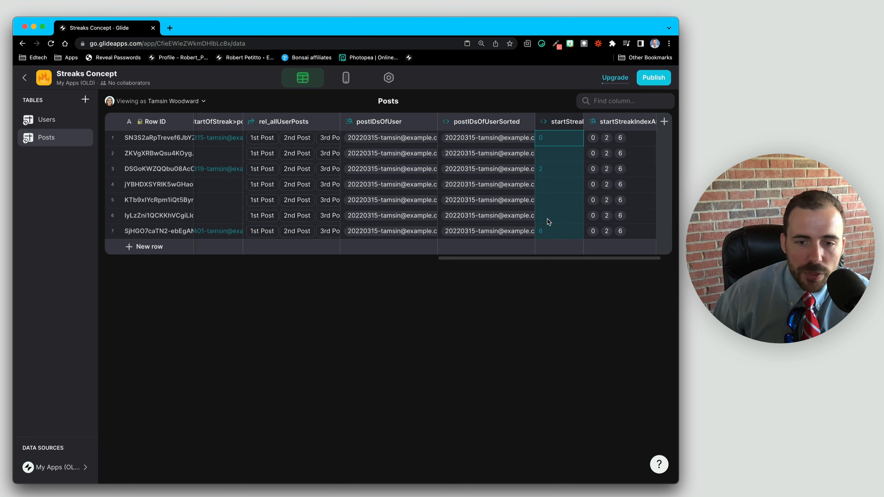
Step: Add a new column named userPostsIndex with the Find Element Index column type
click(664, 122)
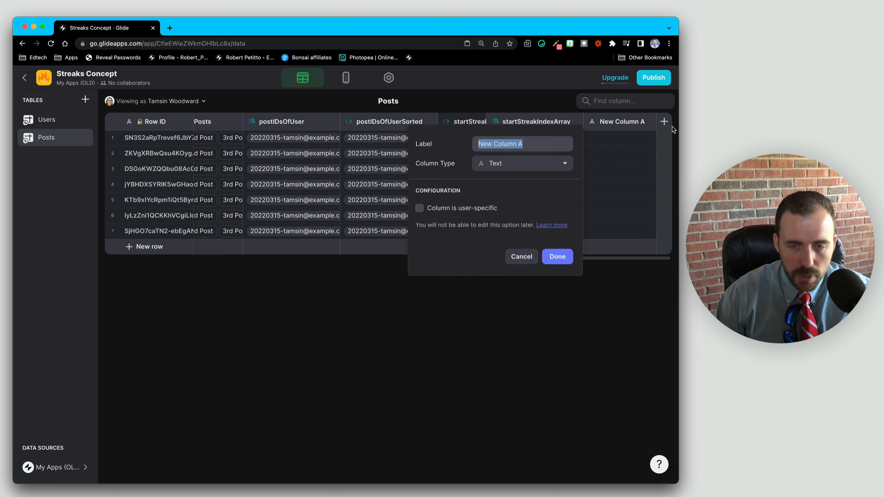
text(postsIndex)
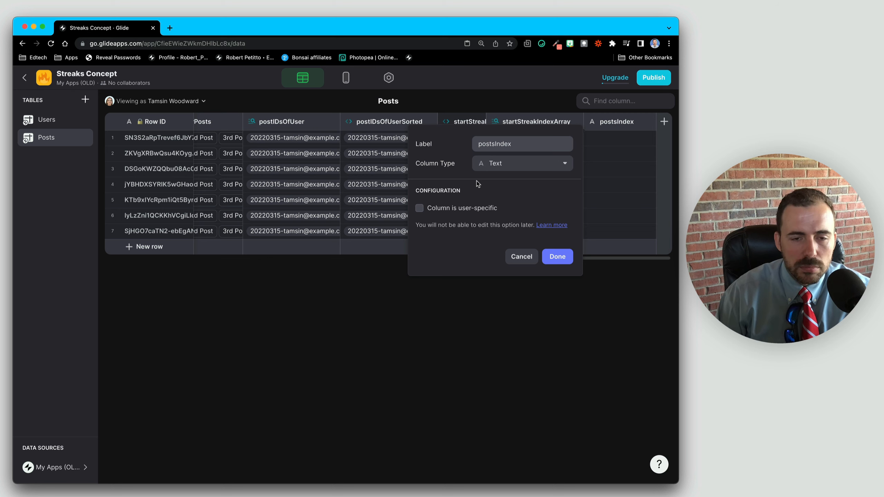
key(super+Right)
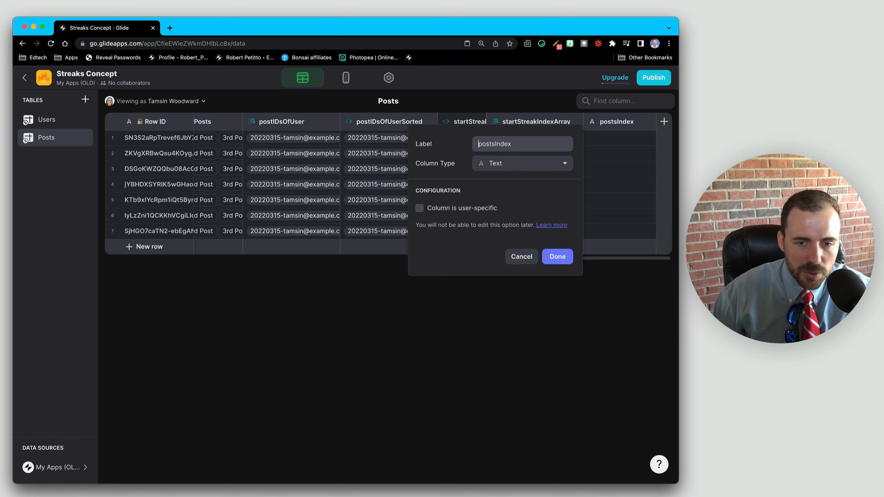
key(super+Left)
text(user)
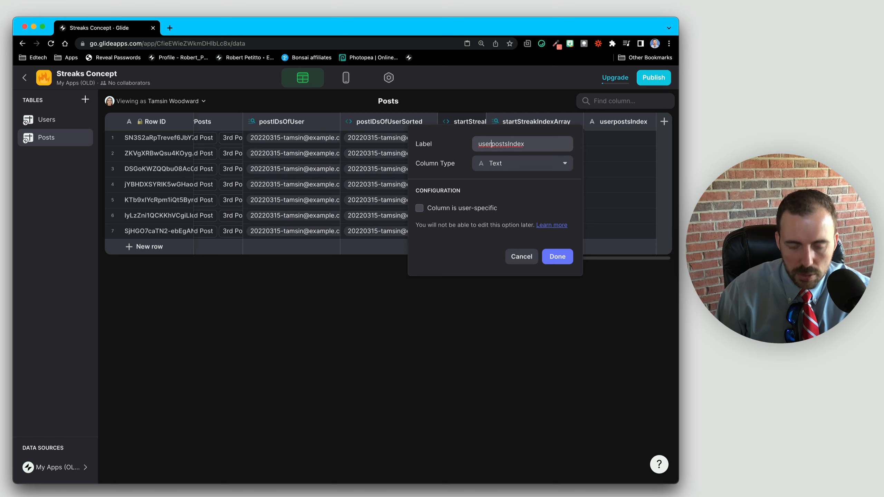
key(Delete)
text(P)
click(482, 157)
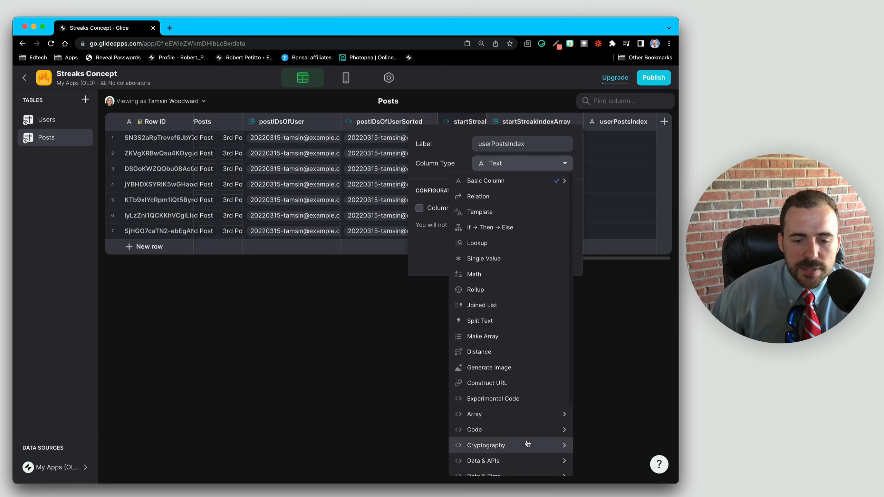
mouse_move(502, 420)
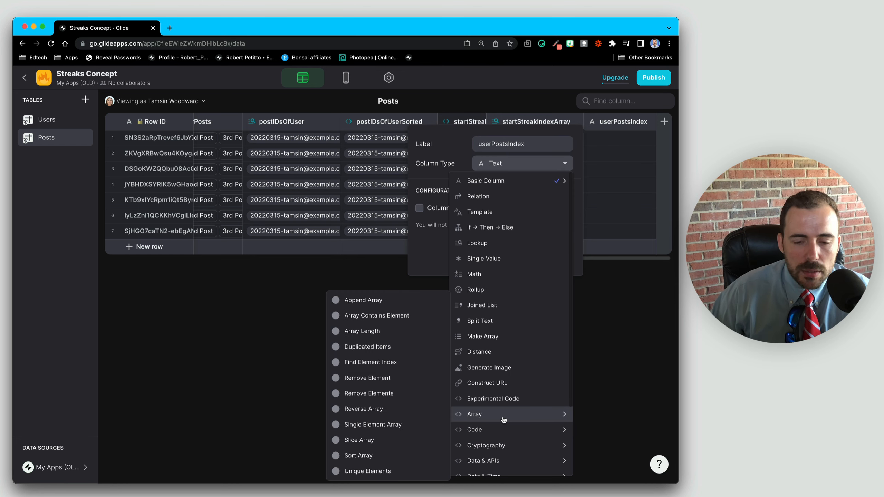
click(372, 364)
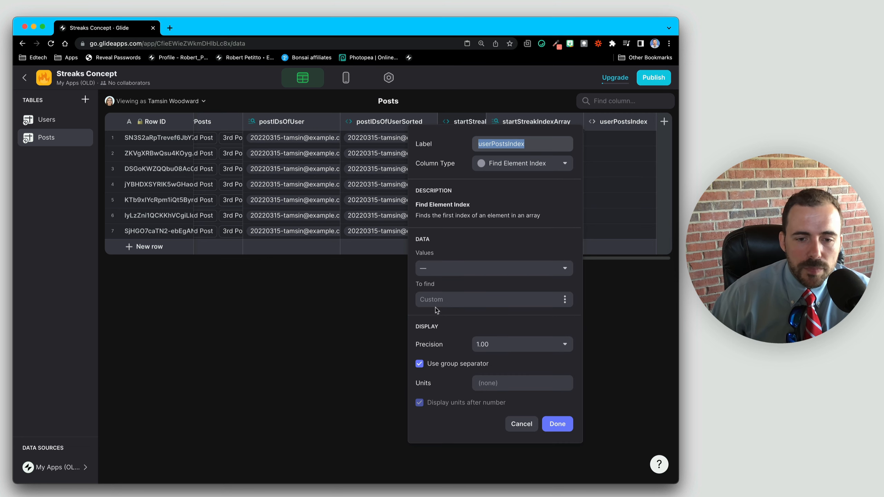
Step: Configure userPostsIndex to find dayOnly+email in postIDsOfUserSorted with display precision 1, and save the column
click(438, 269)
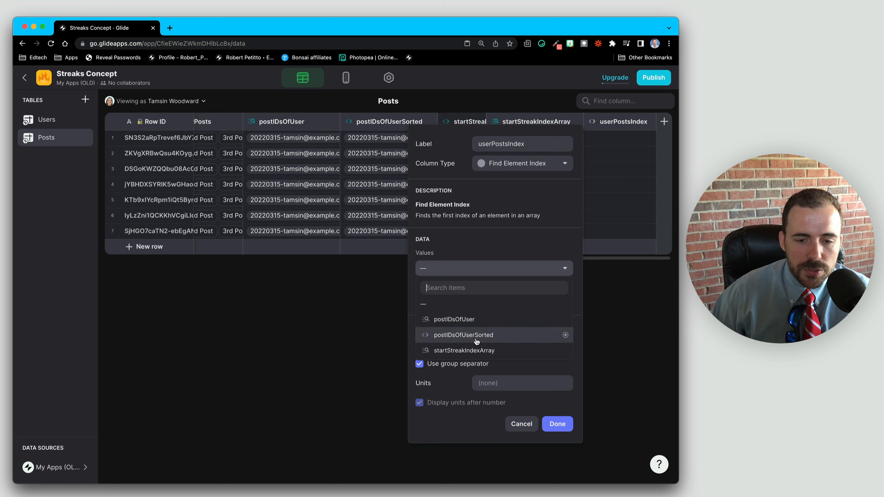
click(476, 341)
click(566, 302)
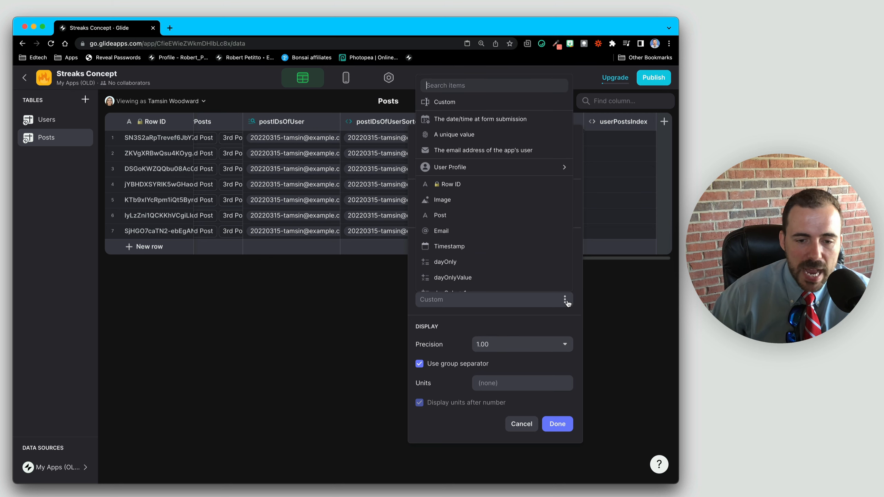
scroll(518, 270, down, 3)
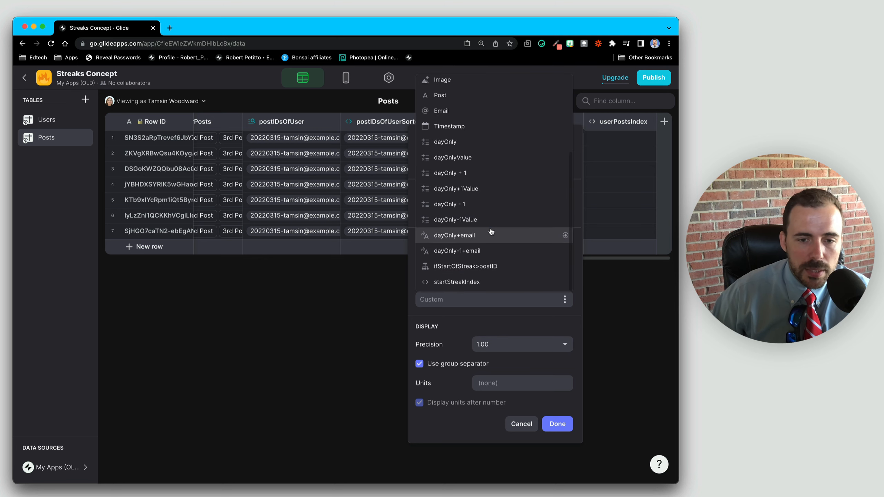
click(458, 236)
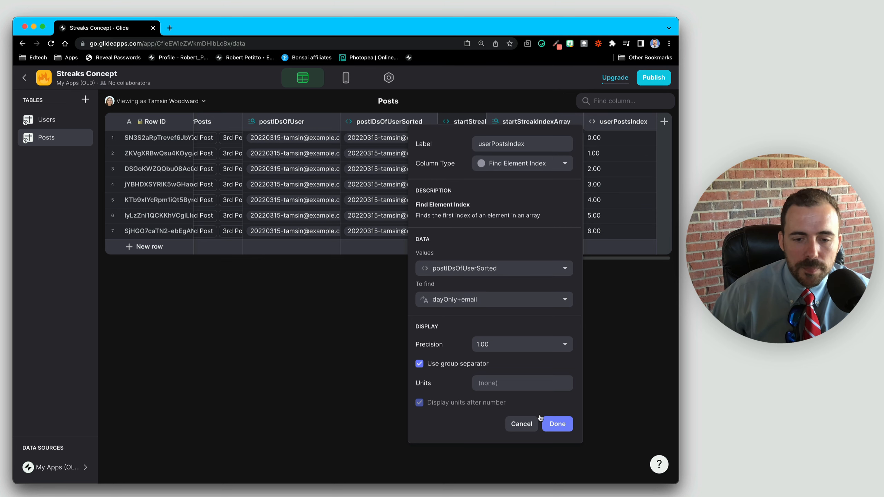
click(508, 348)
click(507, 362)
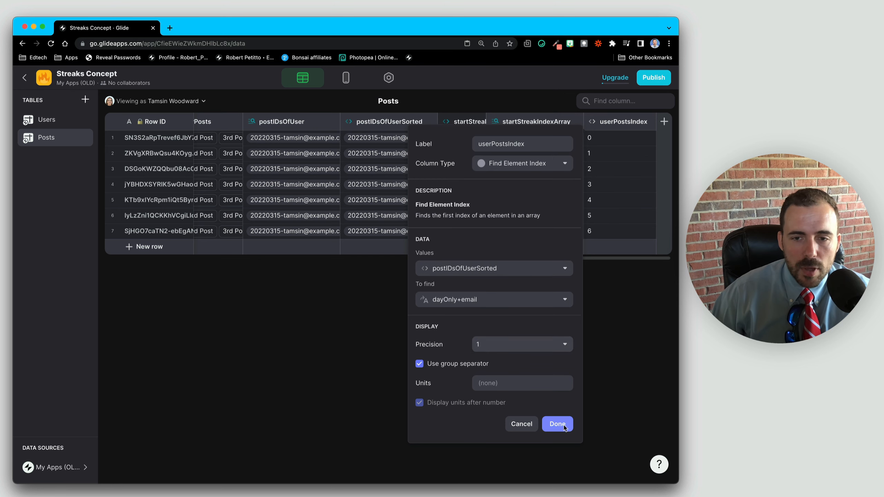
click(557, 424)
Step: Move the userPostsIndex column between startStreakIndex and startStreakIndexArray, and narrow it
drag(598, 124, 536, 122)
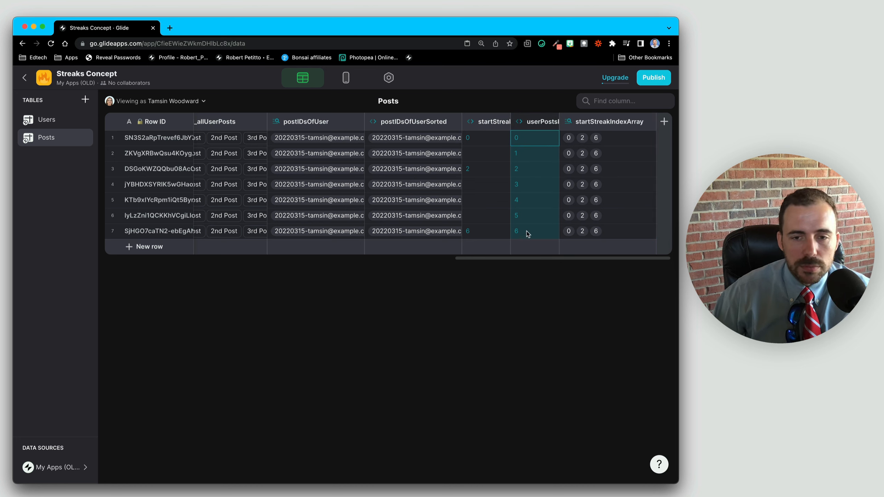
drag(559, 121, 535, 120)
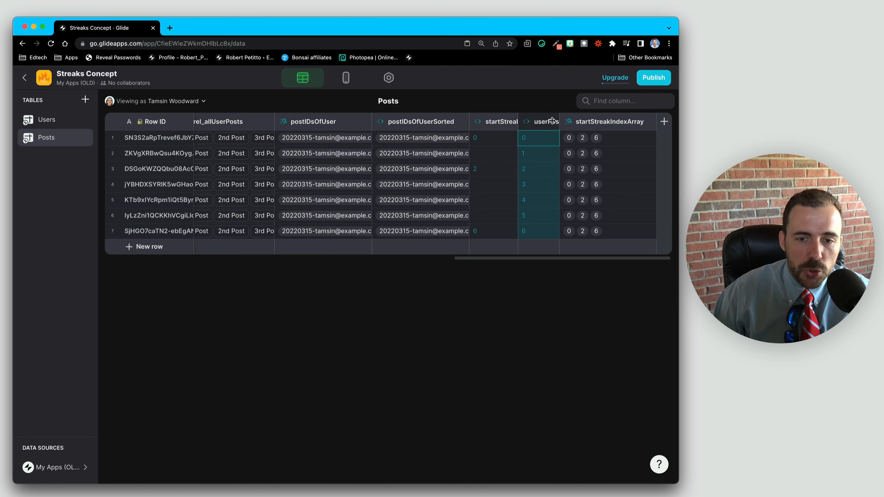
click(553, 121)
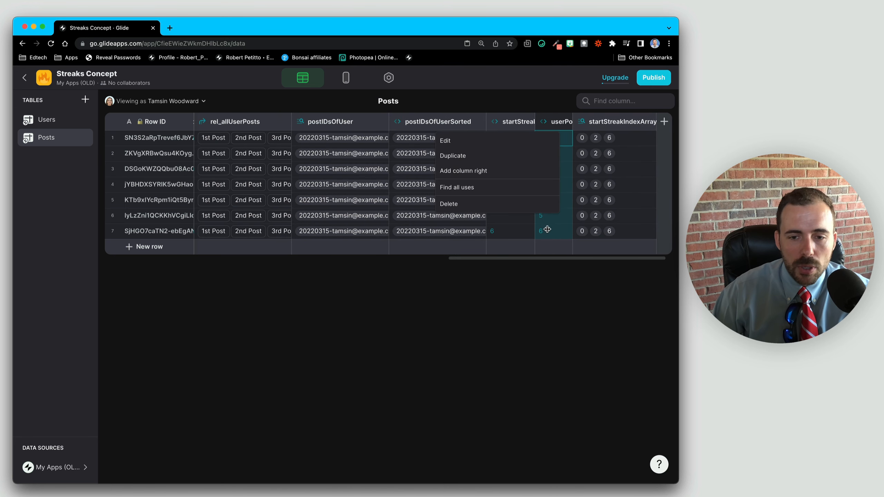
click(302, 277)
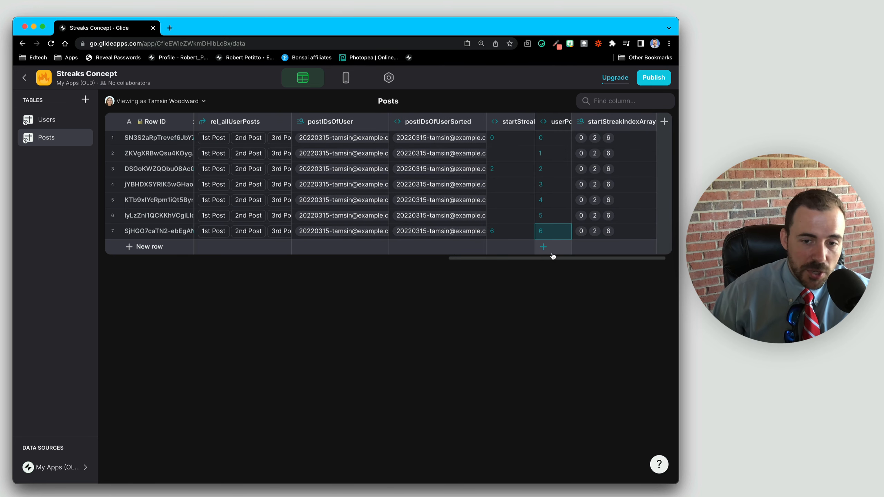
Step: Compare the empty startStreakIndex cells in rows 2 and 4 to 6 with their userPostsIndex and startStreakIndexArray values
click(581, 215)
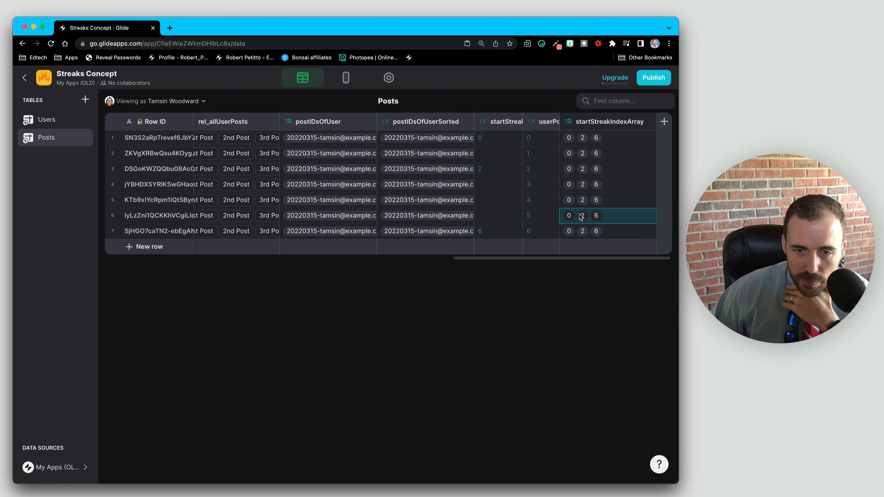
click(496, 157)
drag(495, 184, 493, 221)
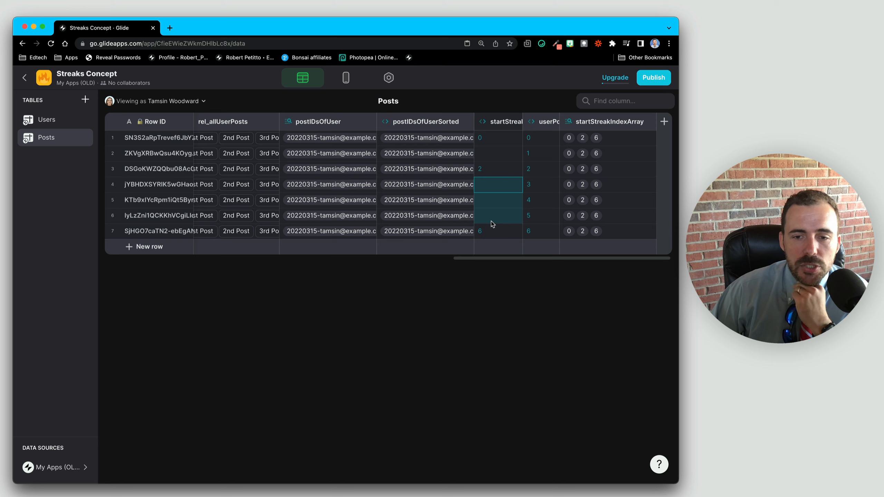
click(535, 188)
click(602, 189)
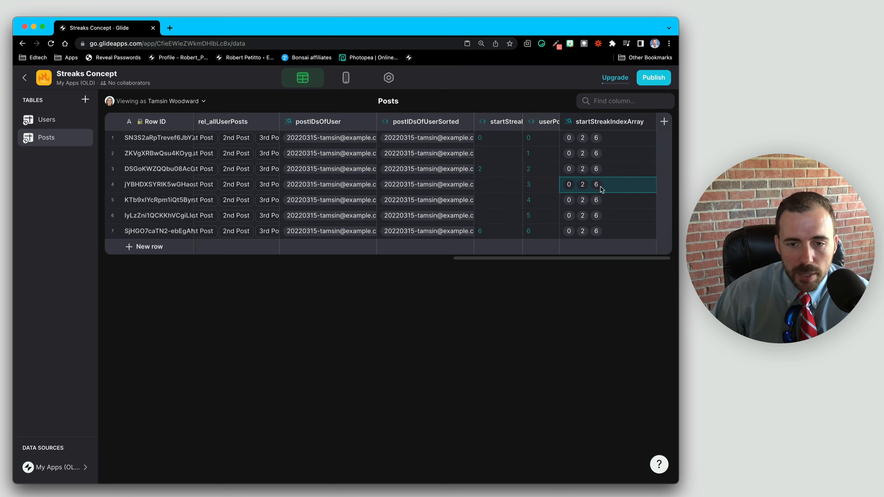
drag(547, 188, 545, 218)
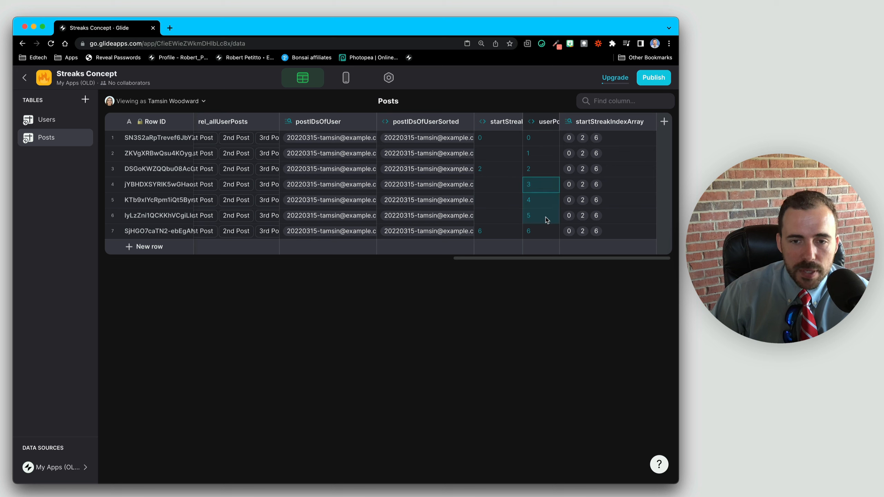
click(545, 155)
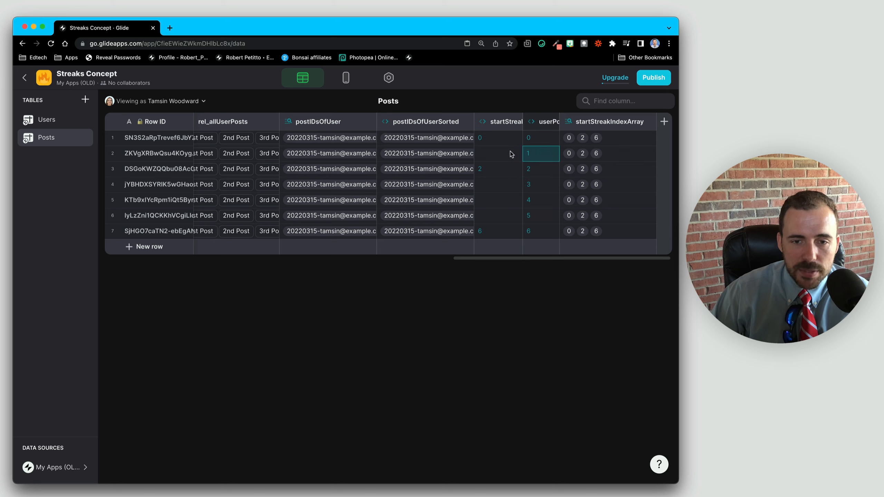
Step: Add a new column to the Posts table with the Make Array column type
key(Left)
click(599, 154)
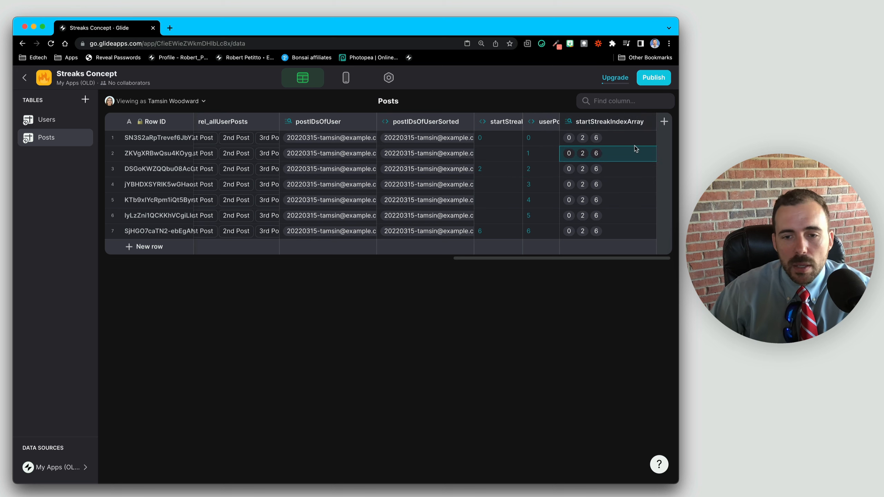
click(664, 122)
click(521, 164)
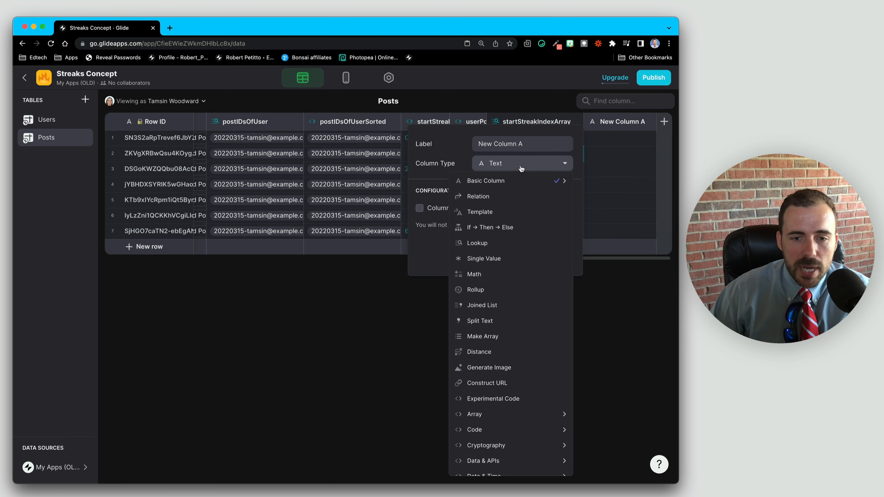
click(474, 337)
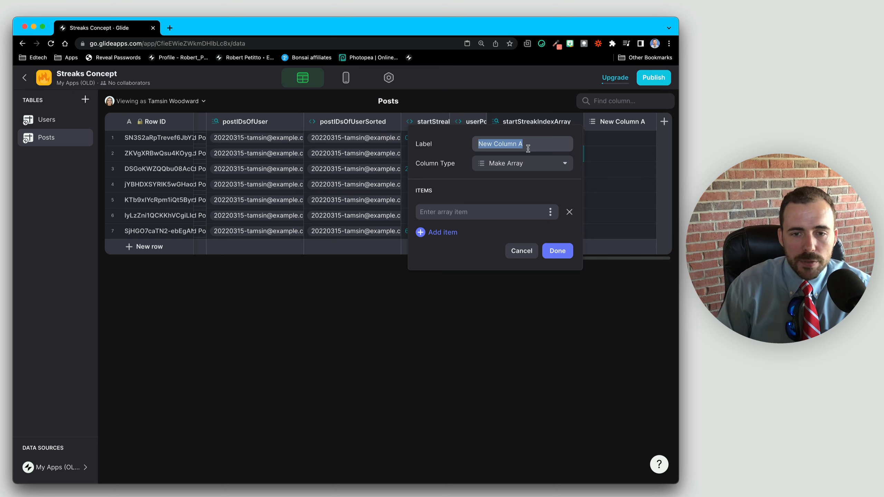
Step: Name the new array column userPostIndex+startStreakIndexArray
text(startS)
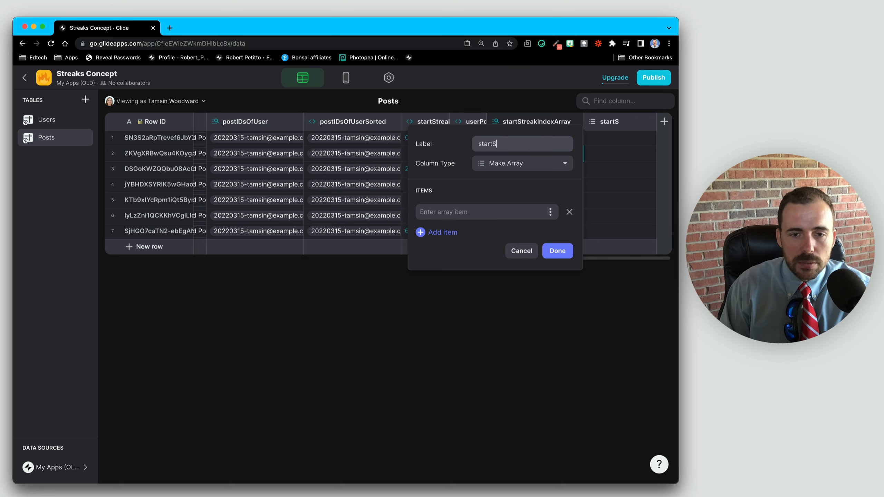
text(treakI)
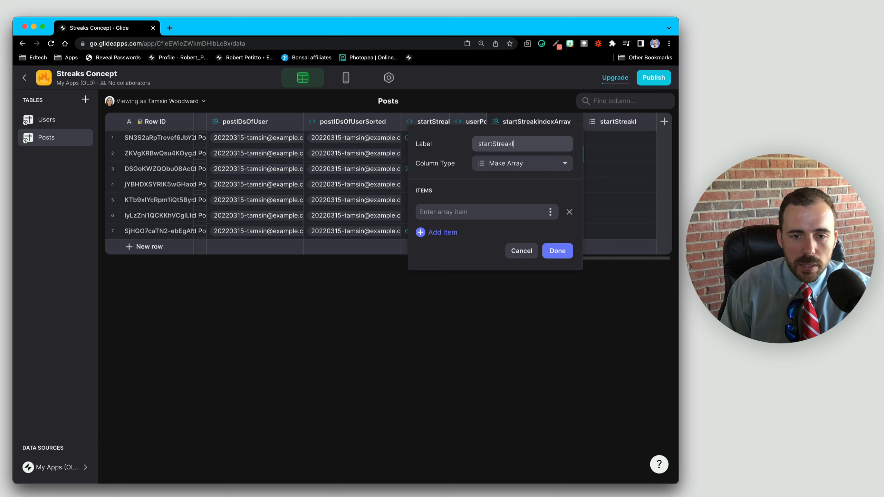
text(ndexArray)
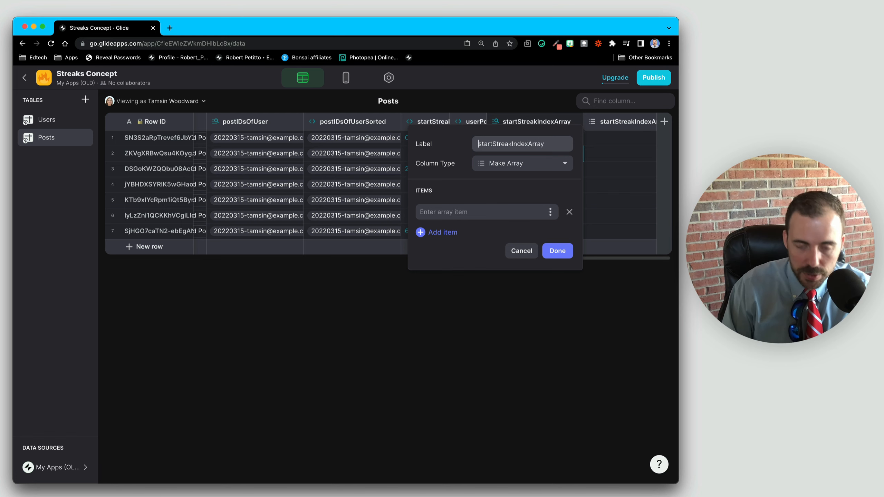
text(u)
key(super+Right)
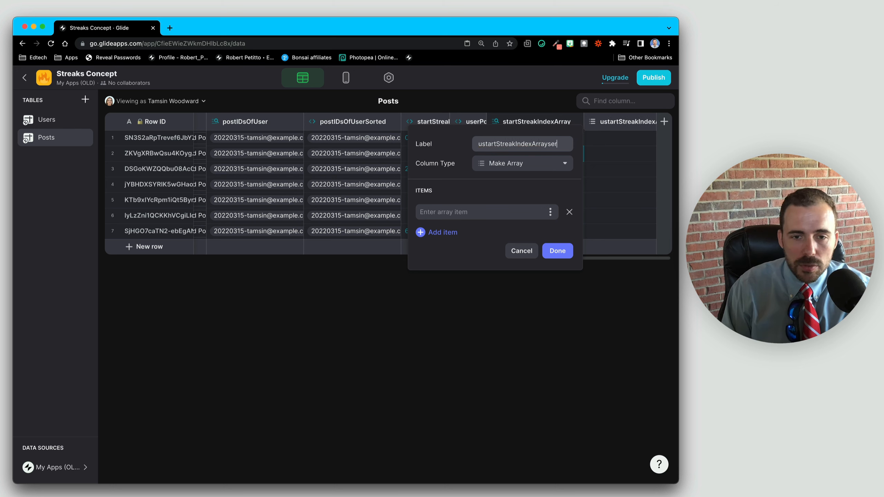
text(serPost)
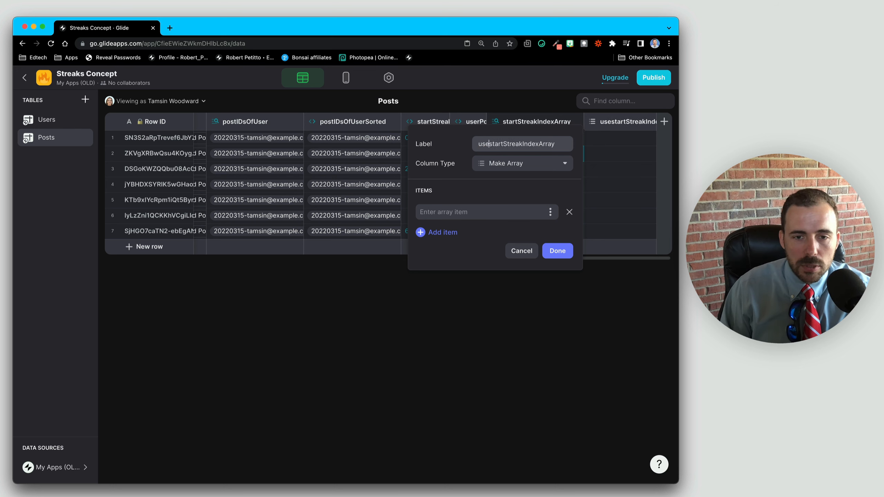
text(Index)
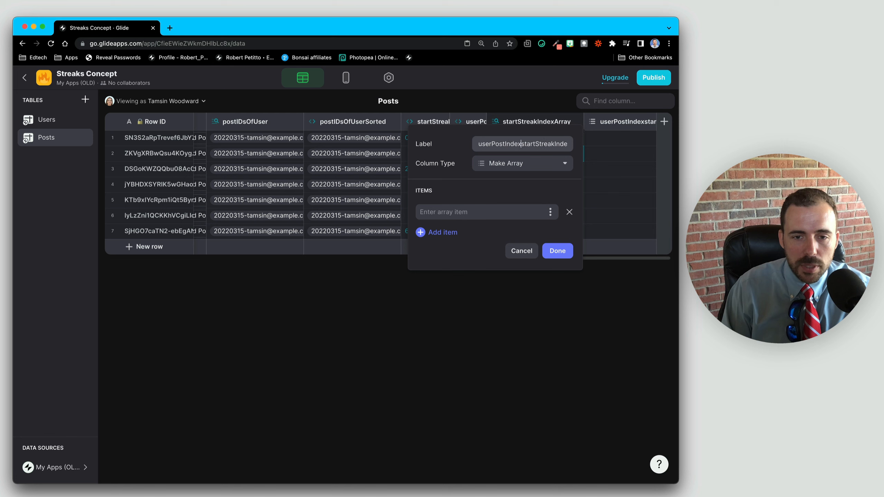
text(+)
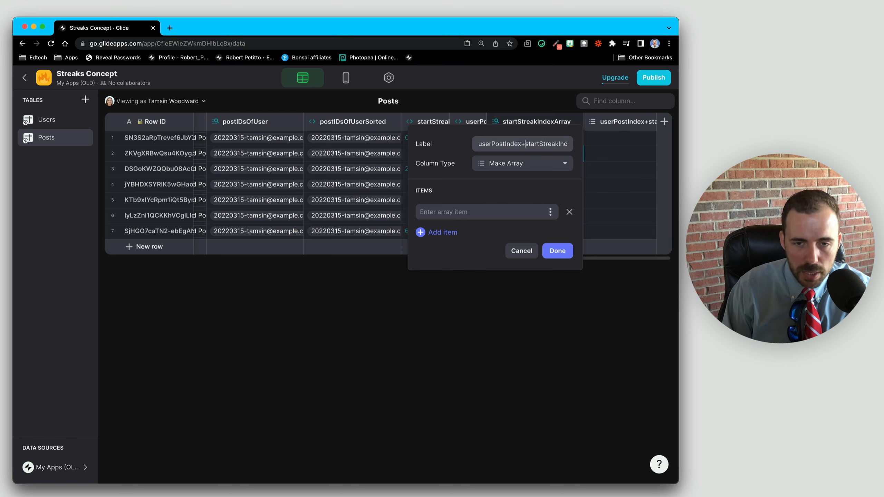
click(570, 146)
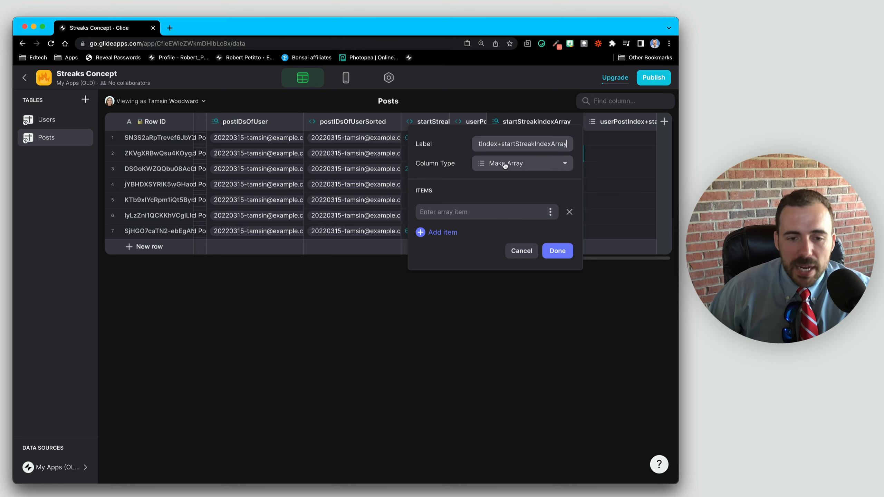
Step: Set the array's two items to userPostsIndex and startStreakIndexArray, and save the column
click(443, 233)
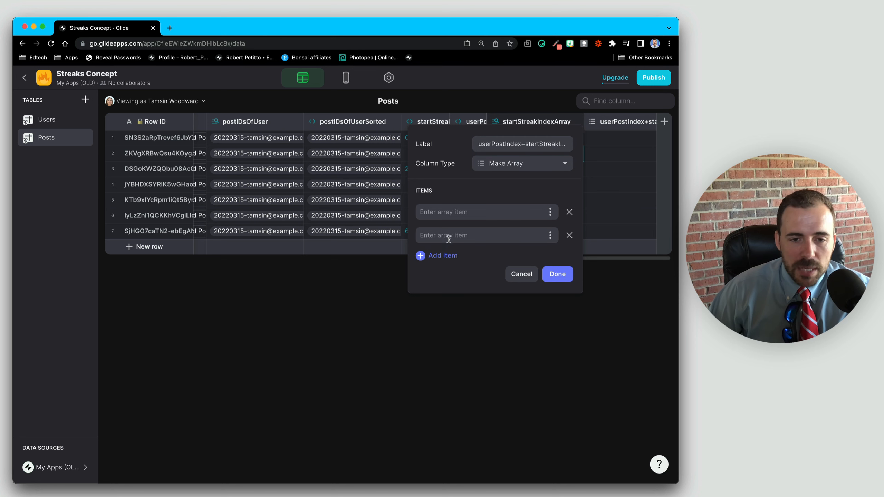
click(550, 213)
scroll(494, 418, down, 3)
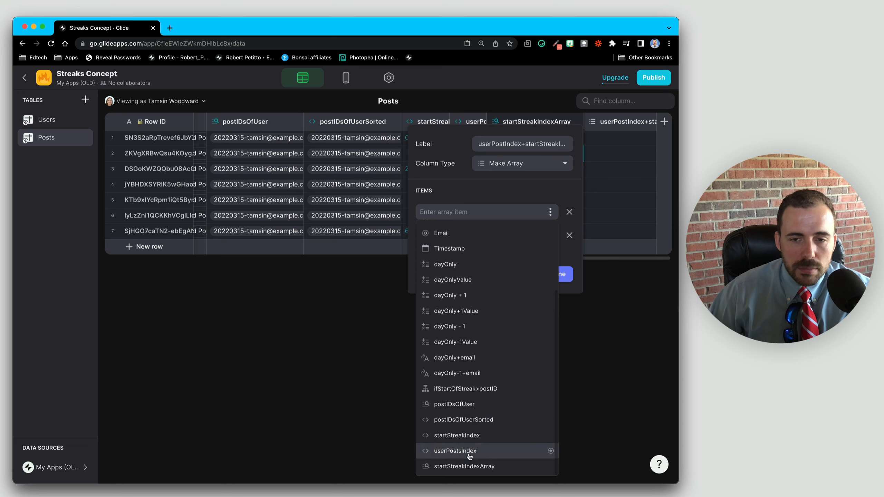
click(455, 450)
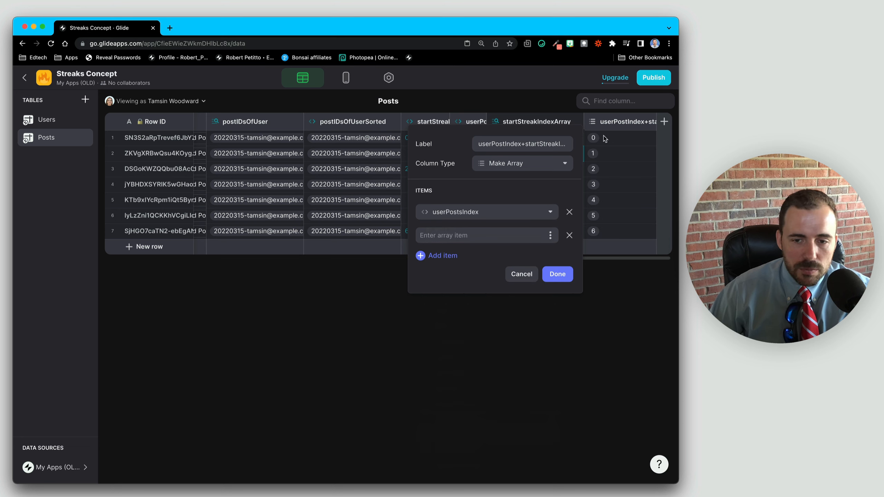
click(550, 236)
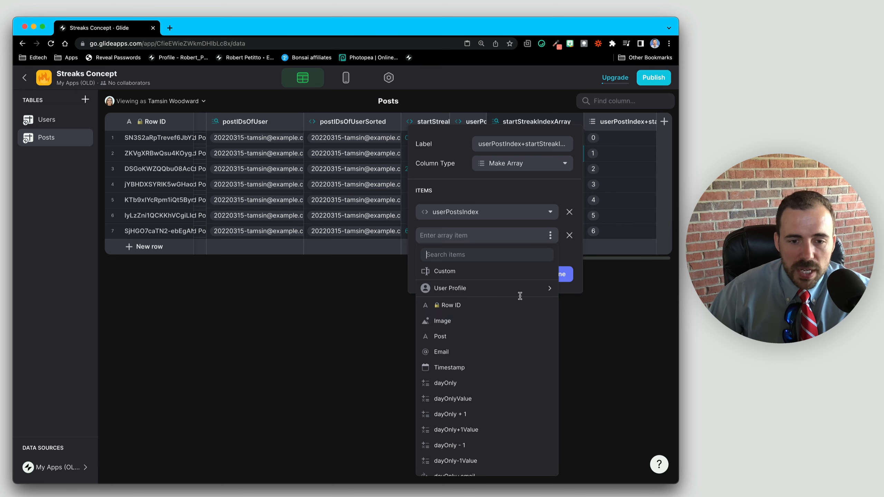
scroll(518, 348, down, 5)
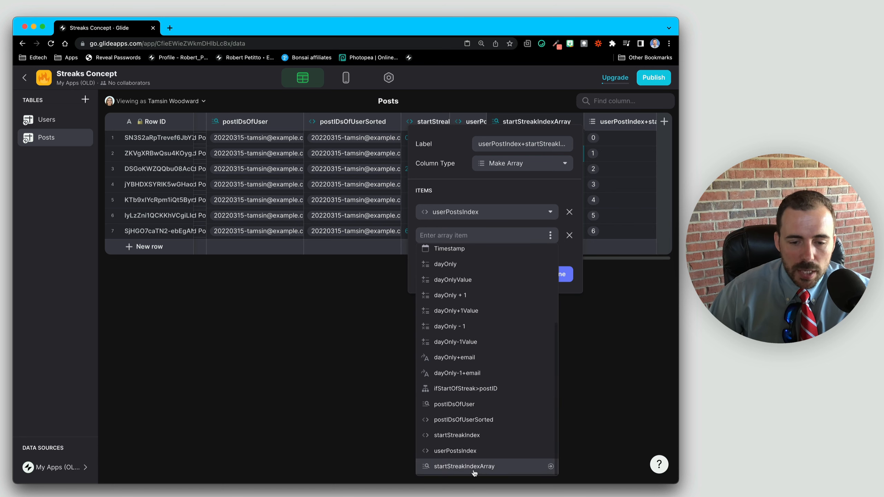
click(465, 467)
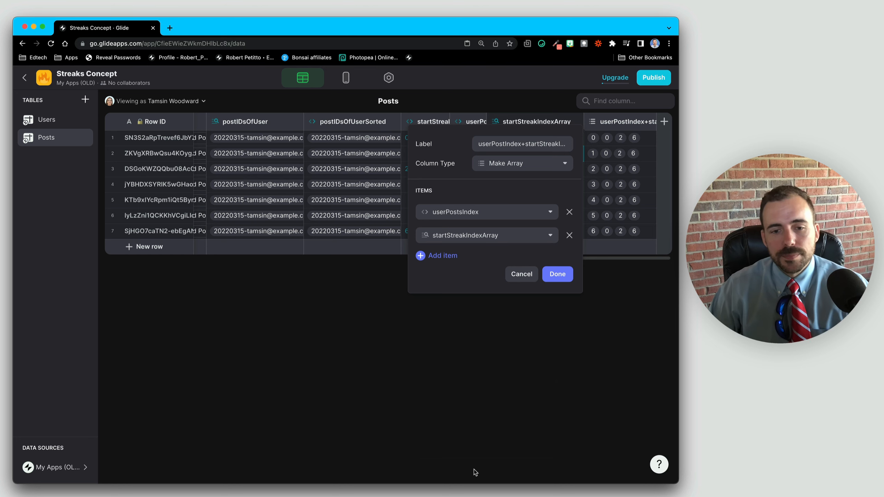
click(553, 275)
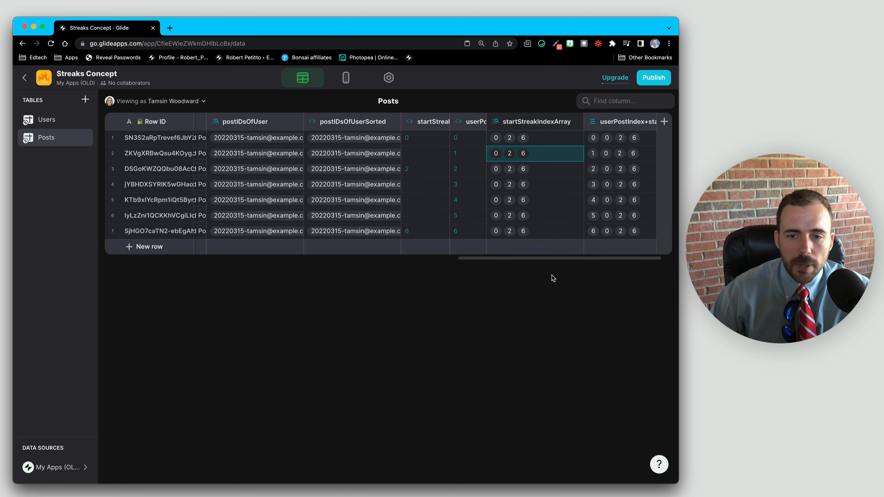
Step: Examine the order of the combined array values in rows 1 to 3 against each row's userPostsIndex
click(607, 140)
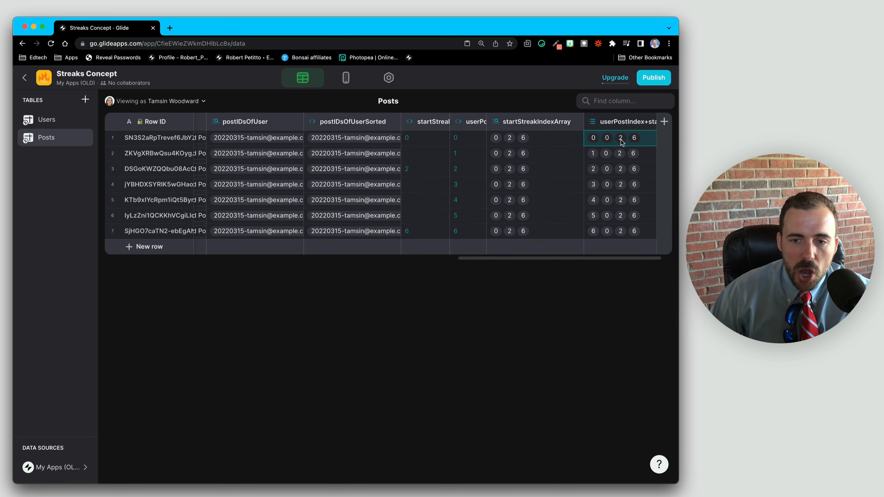
click(634, 139)
click(598, 154)
click(621, 153)
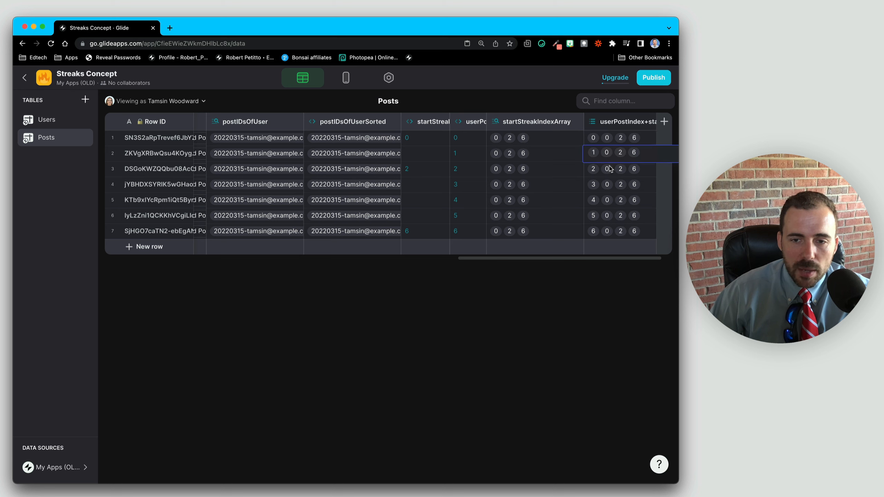
click(625, 169)
click(631, 171)
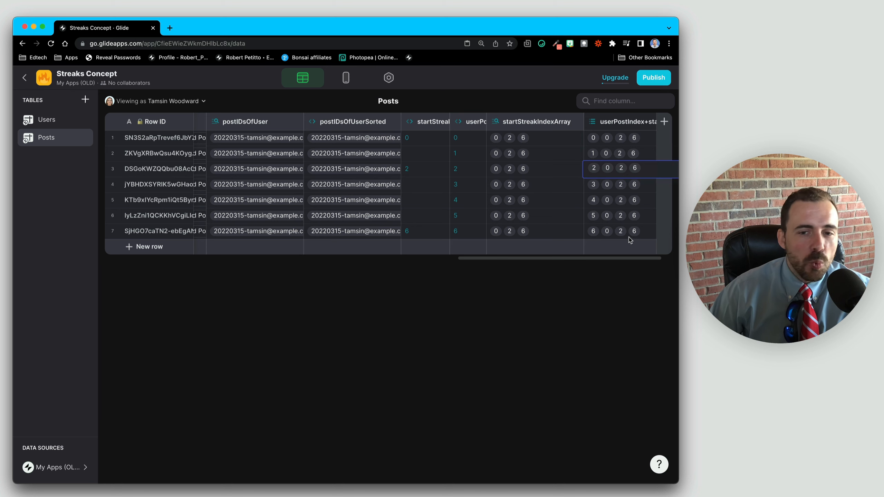
click(464, 155)
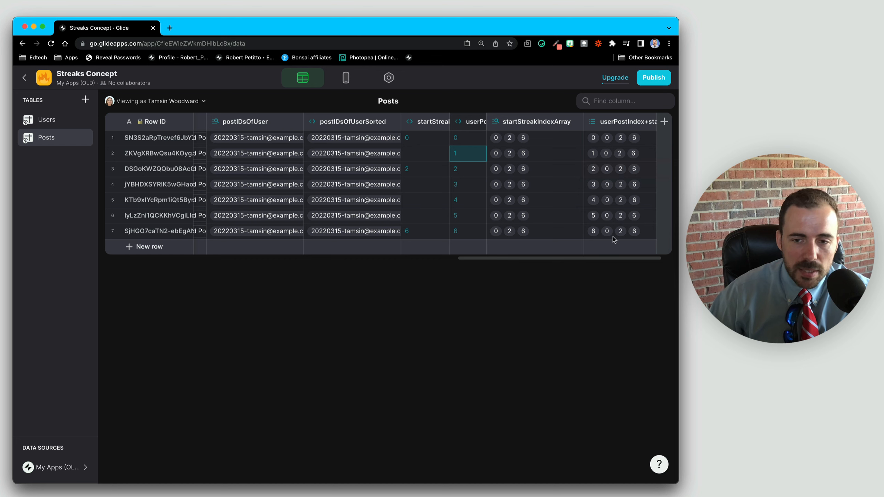
click(597, 142)
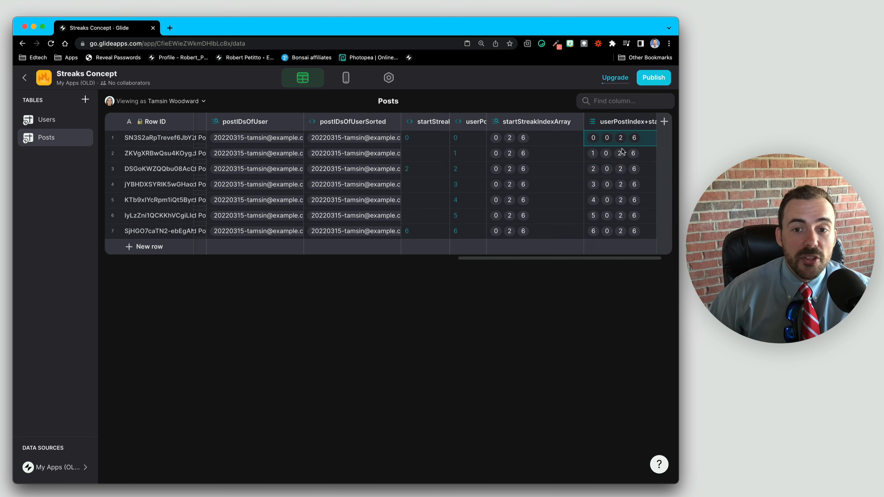
Step: Duplicate the userPostIndex+startStreakIndexArray column and label the copy userPostIndex+startStreakIndexArraySorted
click(648, 120)
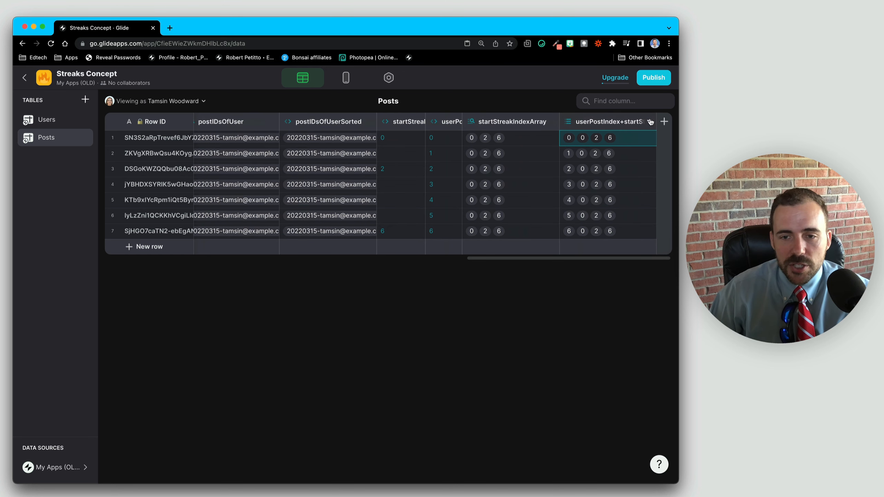
click(618, 126)
click(588, 156)
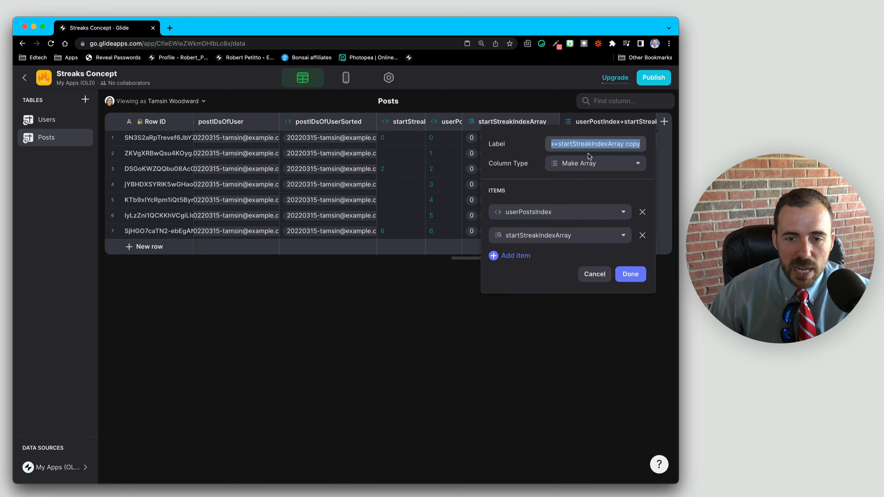
double_click(633, 144)
key(BackSpace)
key(BackSpace)
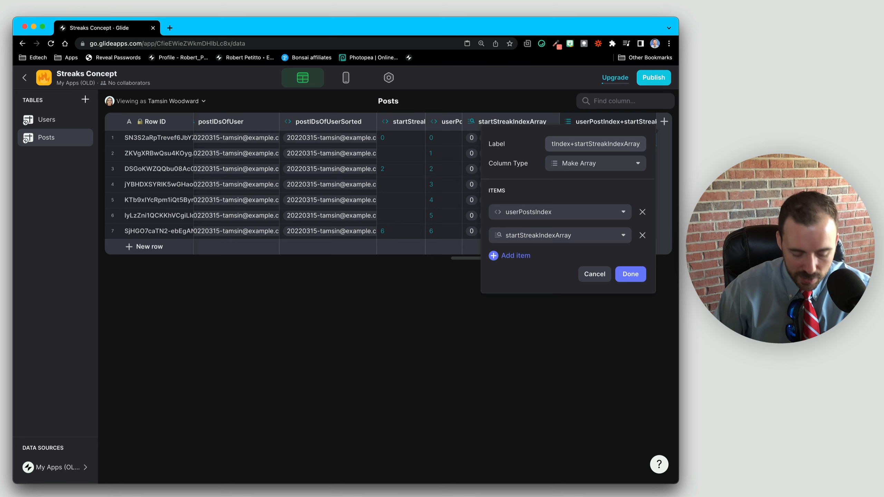
text(Sorted)
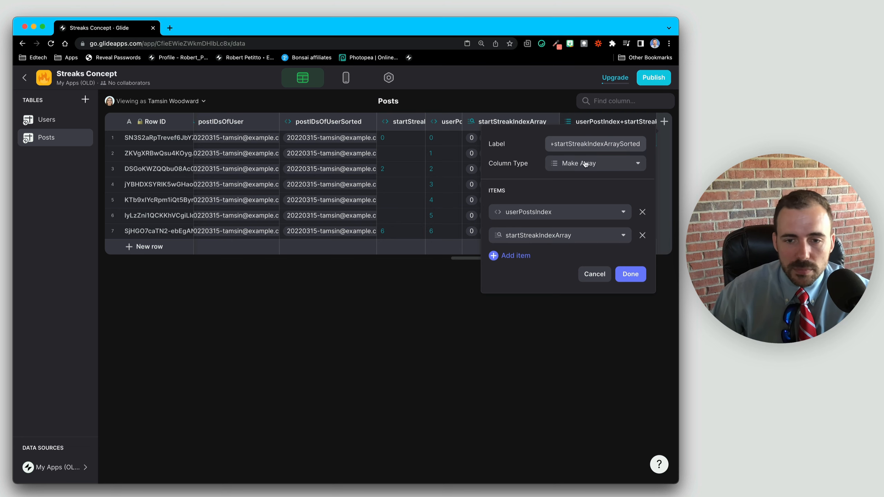
Step: Change the duplicated column's type to Sort Array with userPostIndex+startStreakIndexArray as its values, and save it
click(585, 167)
mouse_move(575, 421)
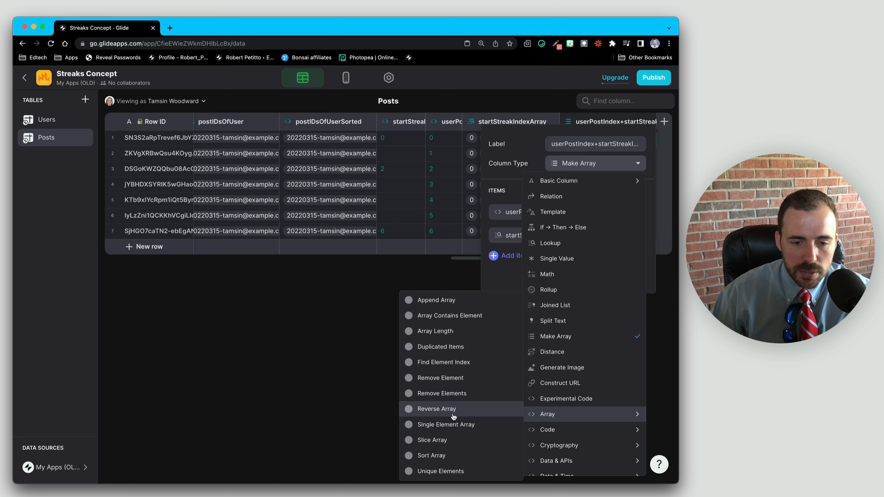
click(445, 455)
click(540, 272)
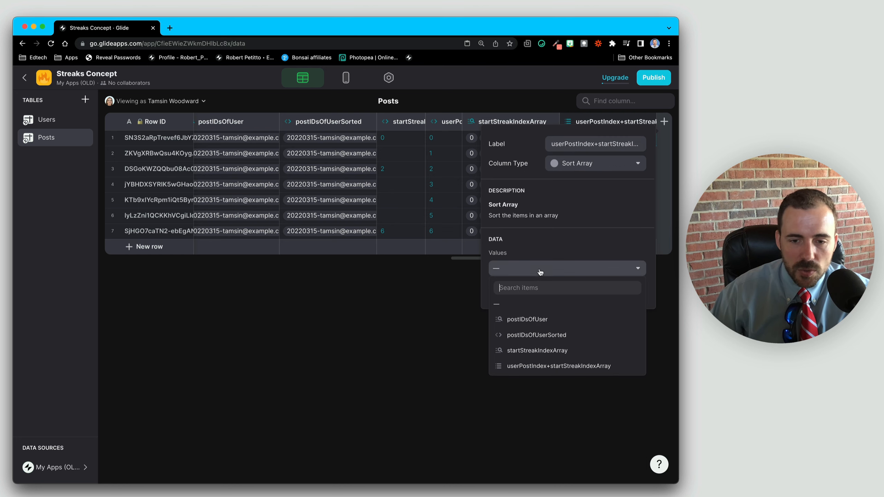
click(547, 370)
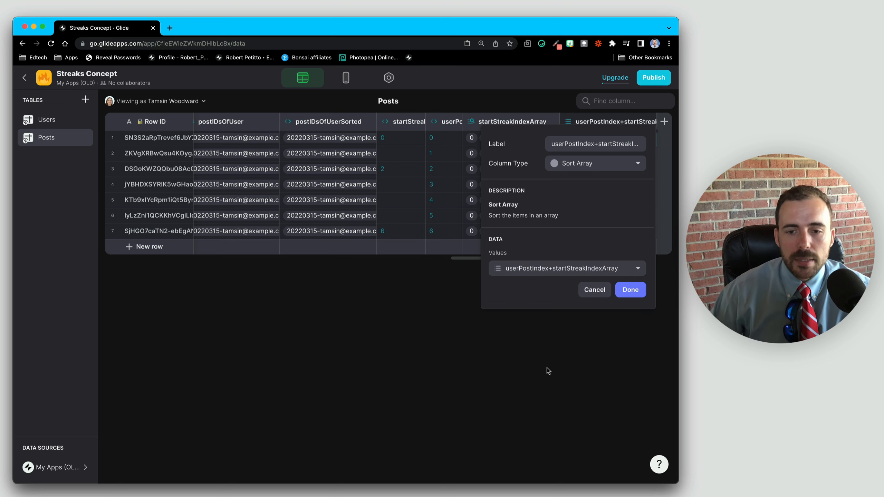
click(630, 291)
scroll(604, 191, right, 3)
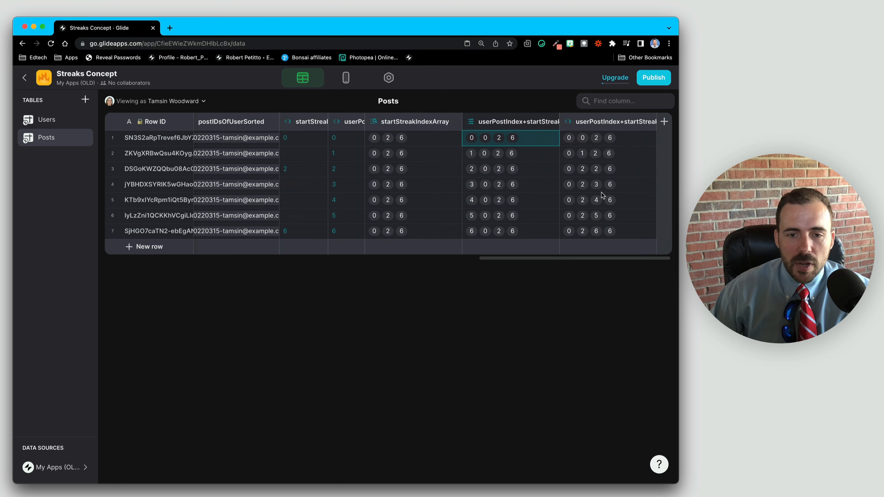
Step: Compare the sorted array with the unsorted array and each row's userPostsIndex
click(496, 122)
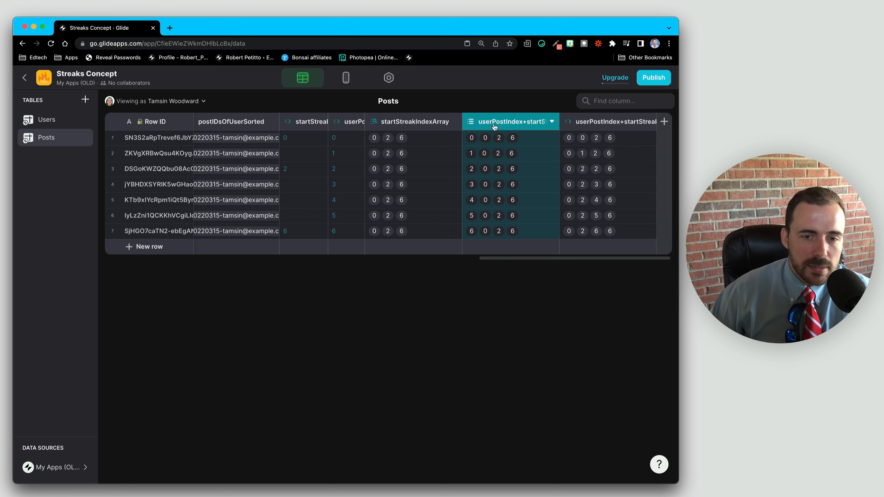
click(576, 138)
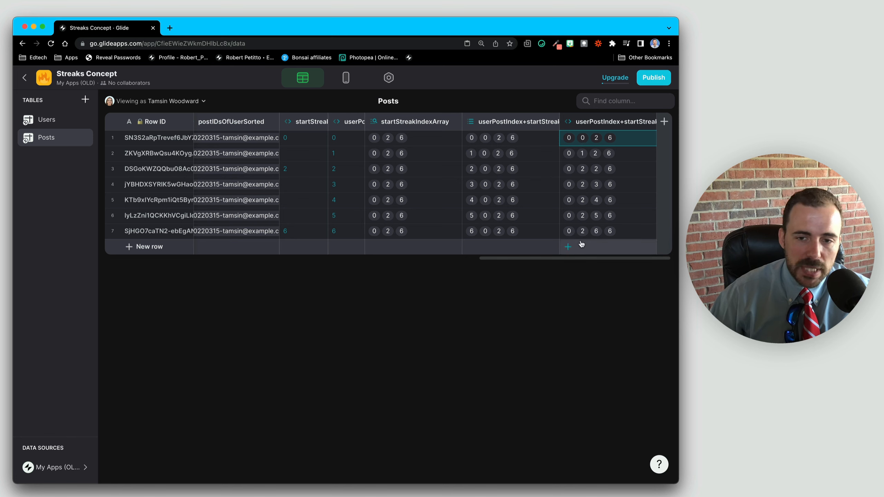
drag(335, 140, 337, 235)
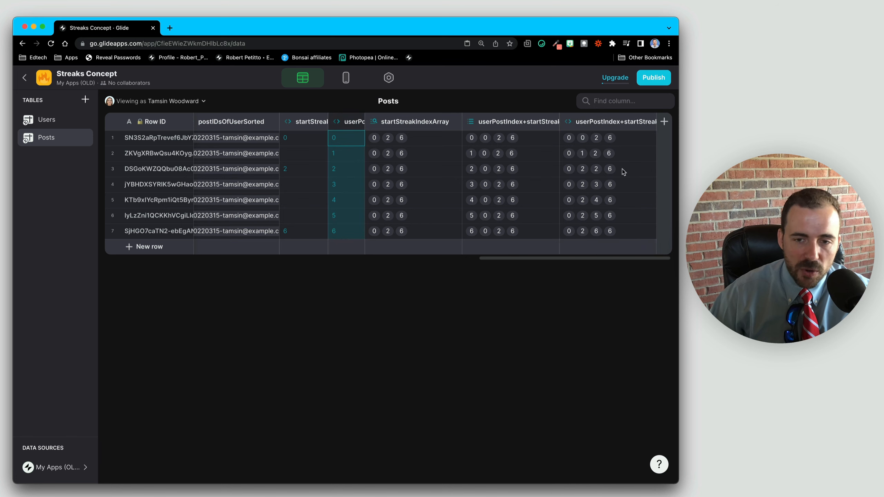
click(343, 153)
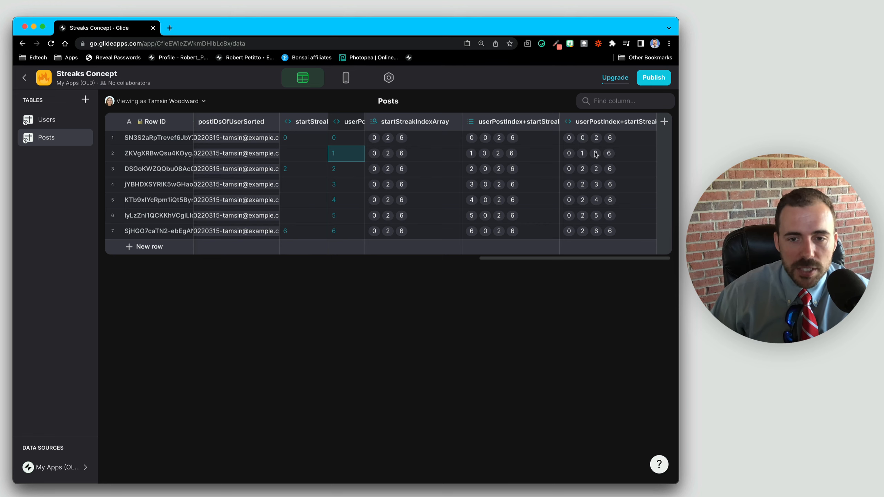
key(super+Tab)
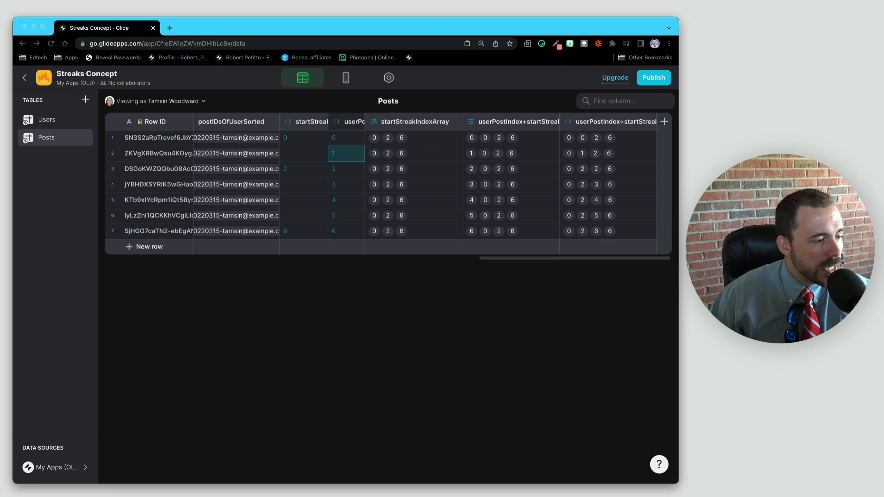
key(super+Tab)
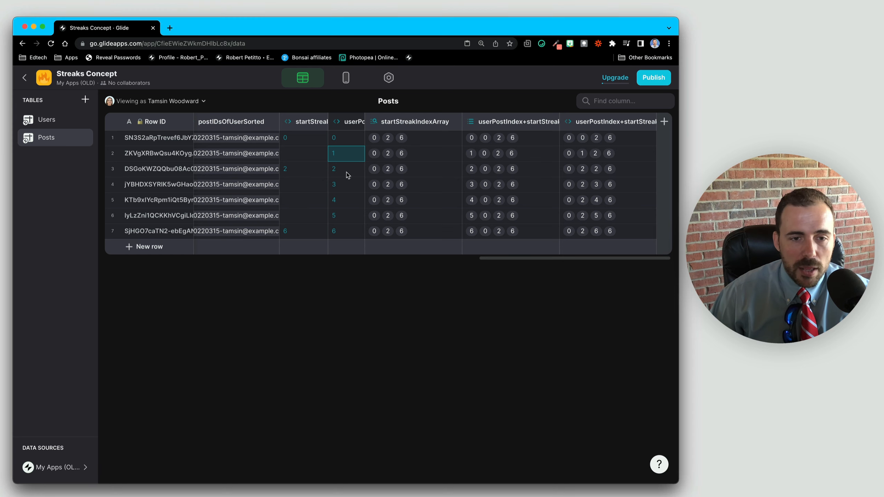
drag(345, 203, 345, 235)
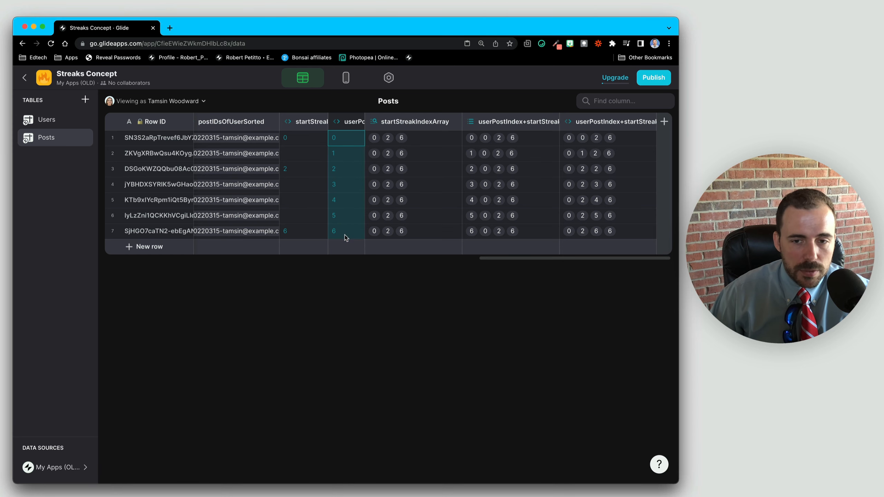
click(607, 123)
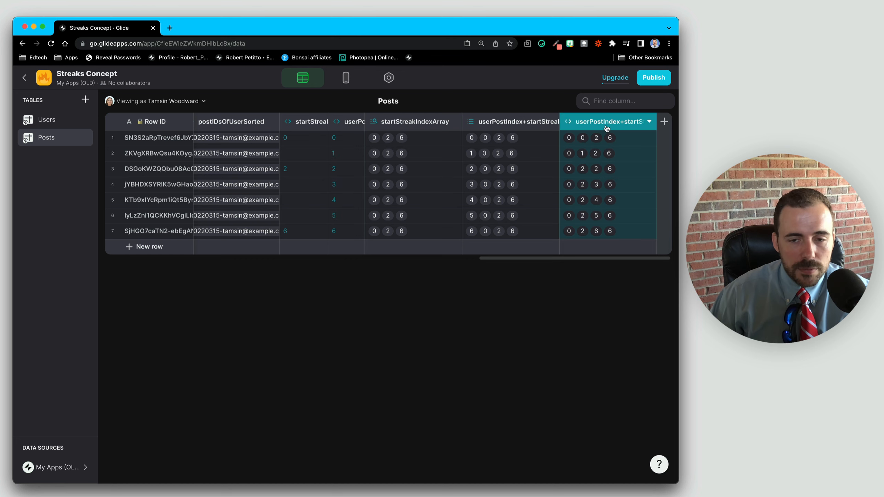
click(664, 121)
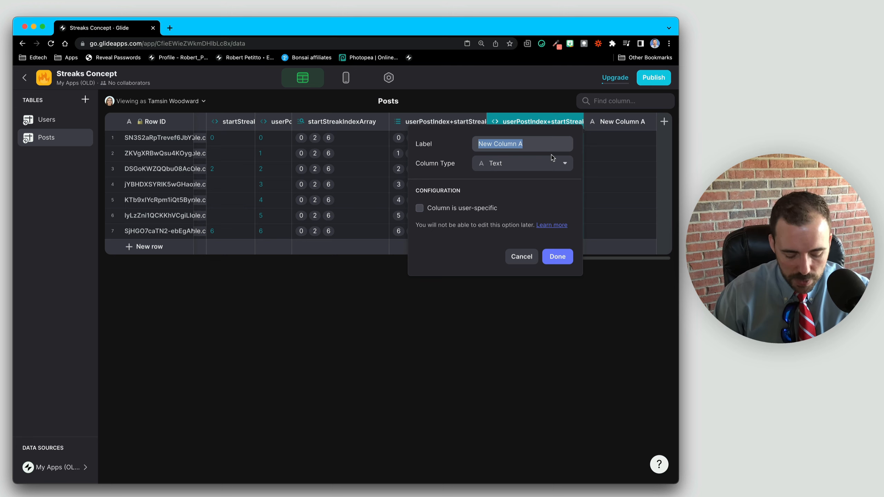
text(idex)
key(super+a)
key(BackSpace)
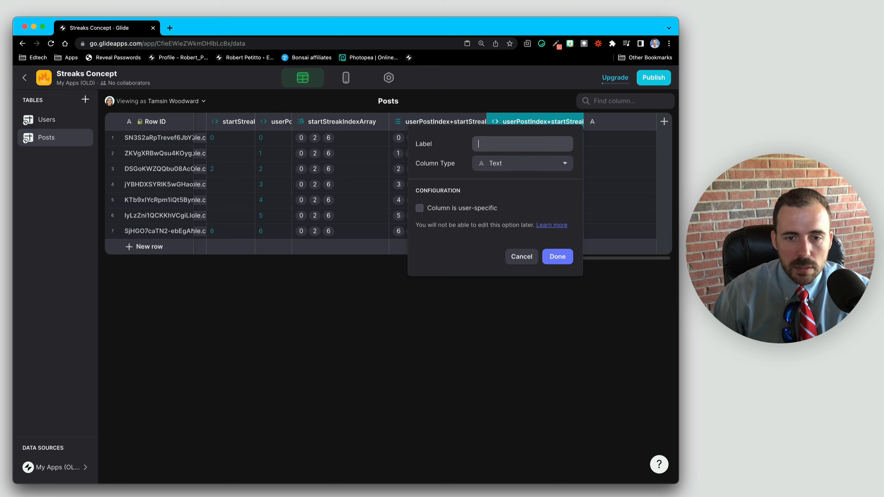
click(517, 262)
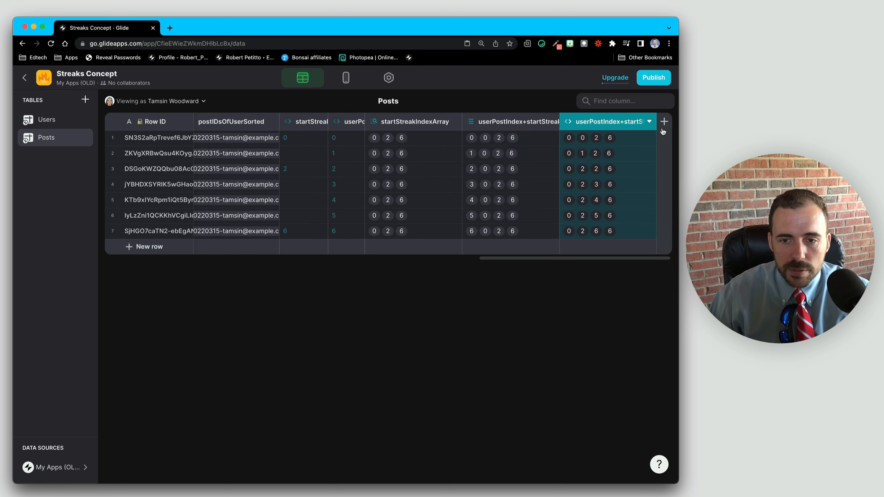
Step: Duplicate the userPostIndex+startStreakIndexArraySorted column and label the copy "userPostIndex+startindex of StreakIndexArraySorted"
click(649, 122)
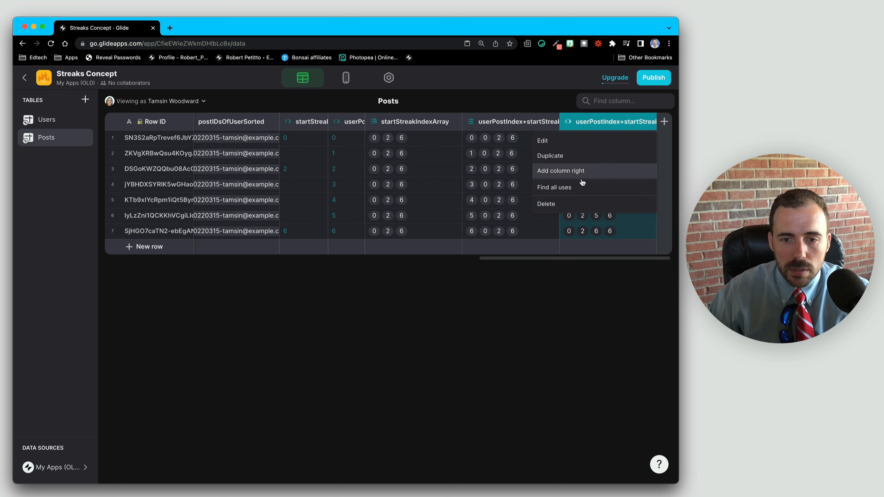
click(581, 156)
click(554, 143)
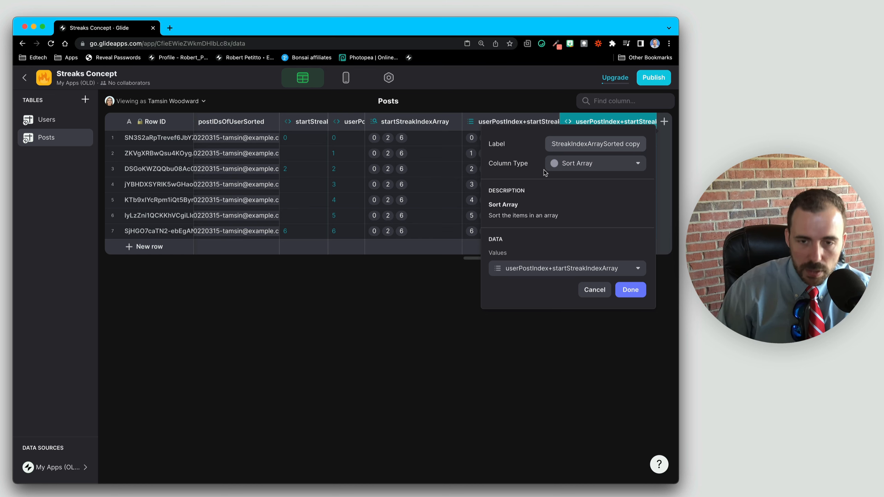
text(index )
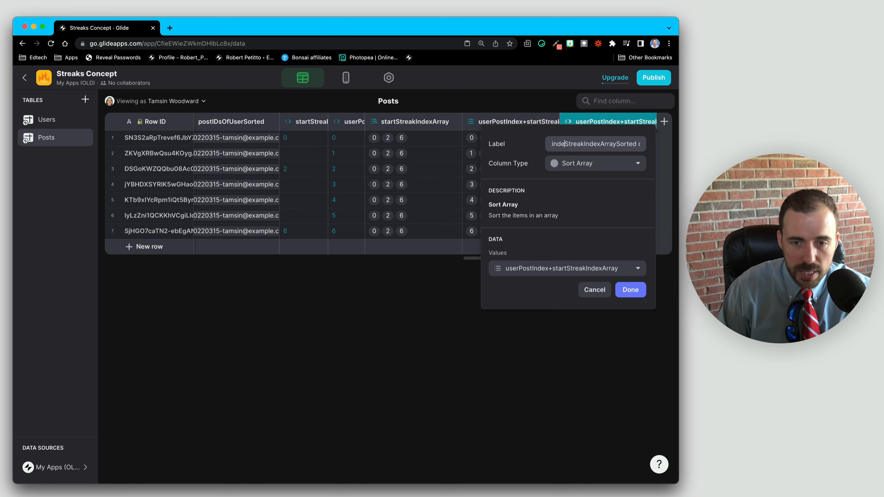
text(of)
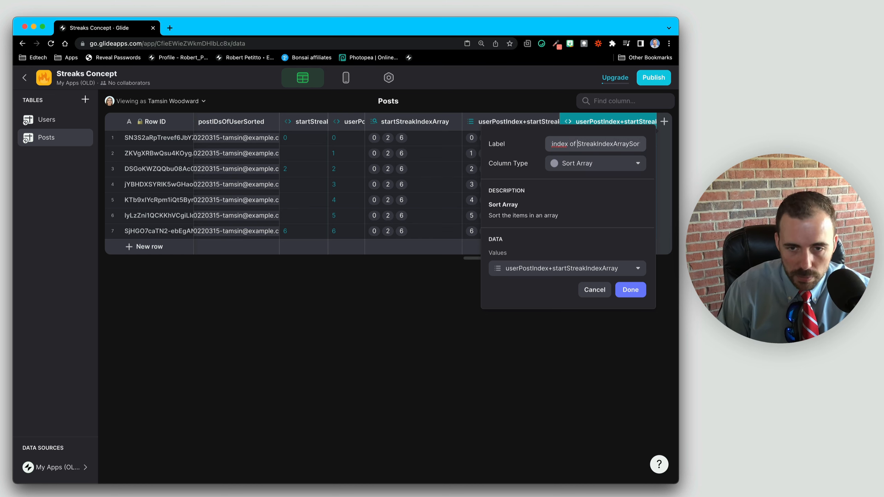
key(End)
key(BackSpace)
key(BackSpace)
key(BackSpace)
key(BackSpace)
key(BackSpace)
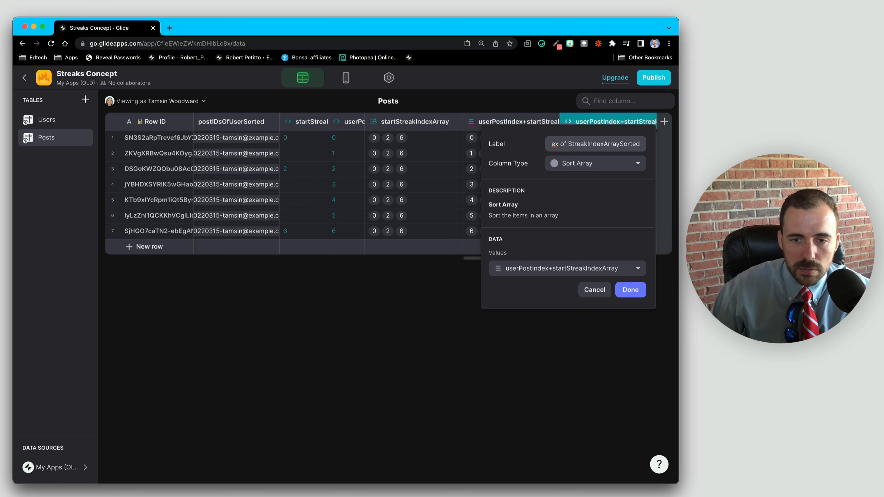
Step: Change the duplicated column's type from the array options to Find Element Index
click(582, 166)
mouse_move(584, 422)
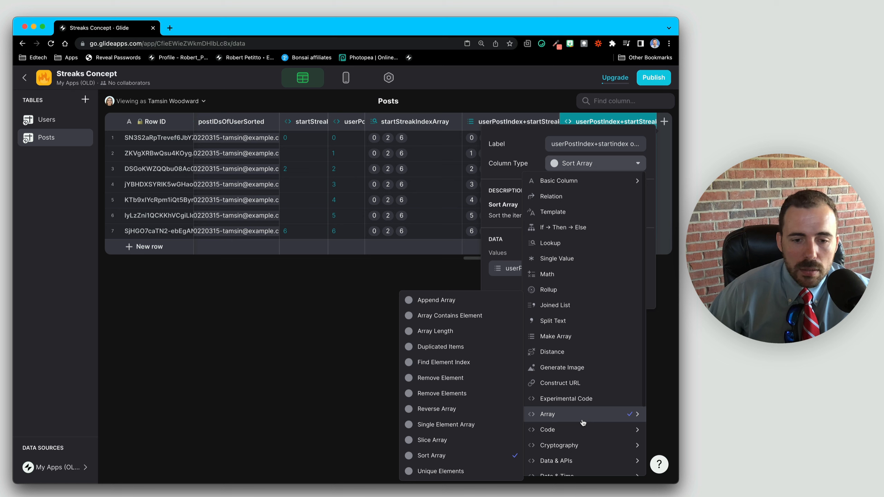
click(448, 365)
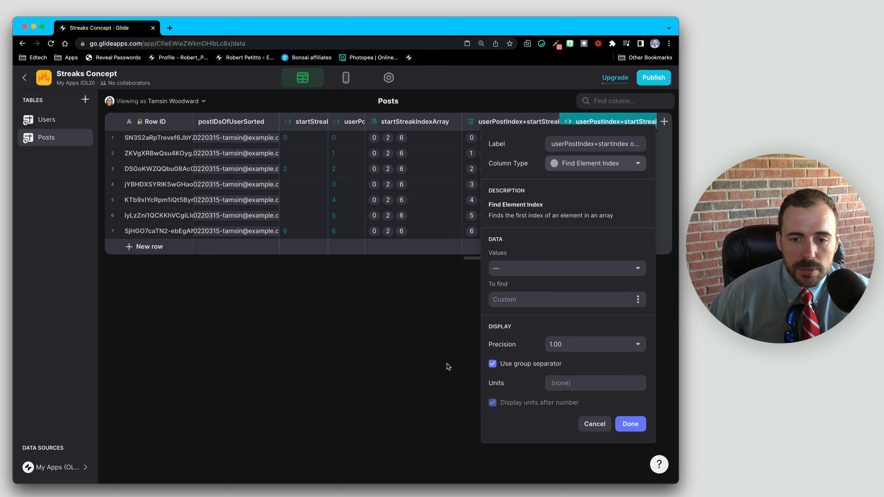
Step: Configure the Find Element Index column to search userPostIndex+startStreakIndexArraySorted for the userPostsIndex value
click(509, 274)
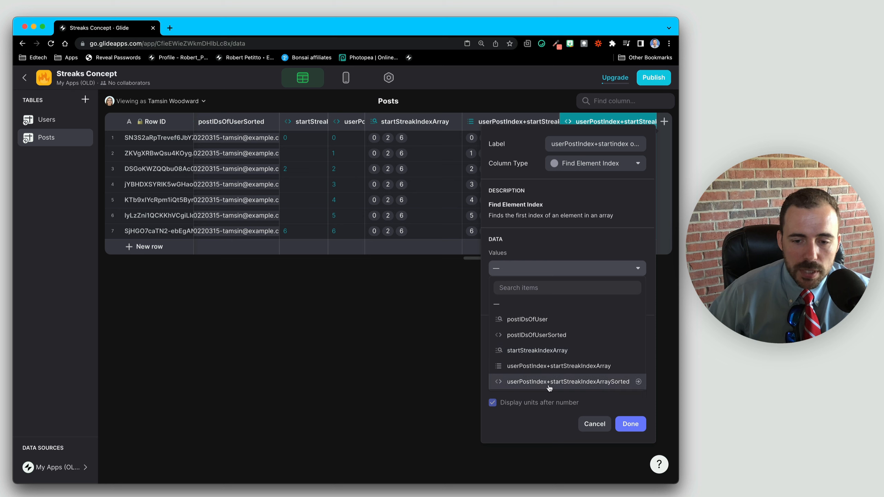
click(613, 387)
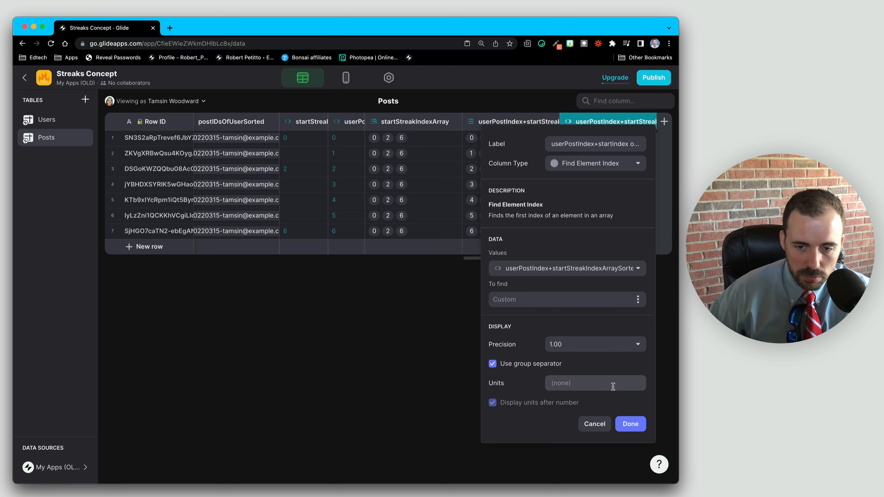
click(638, 301)
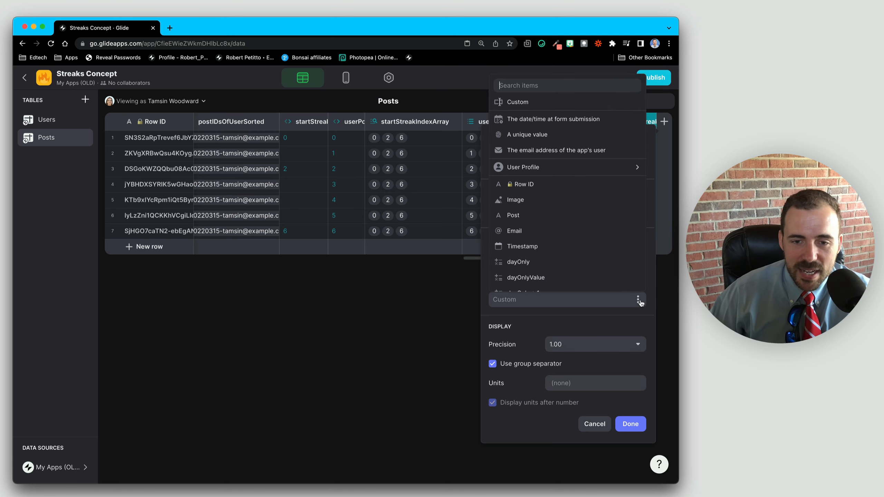
scroll(566, 237, down, 5)
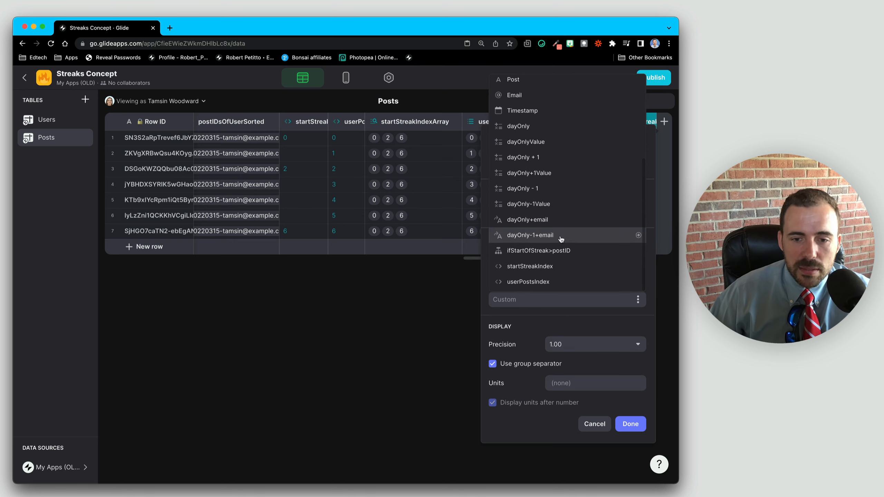
click(531, 283)
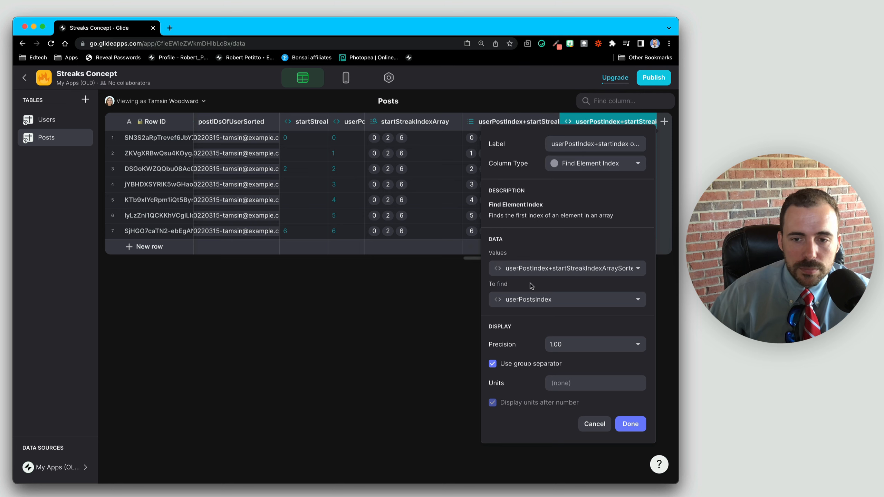
Step: Set the index column's precision to 1, turn off the group separator and save the column
click(547, 344)
click(531, 363)
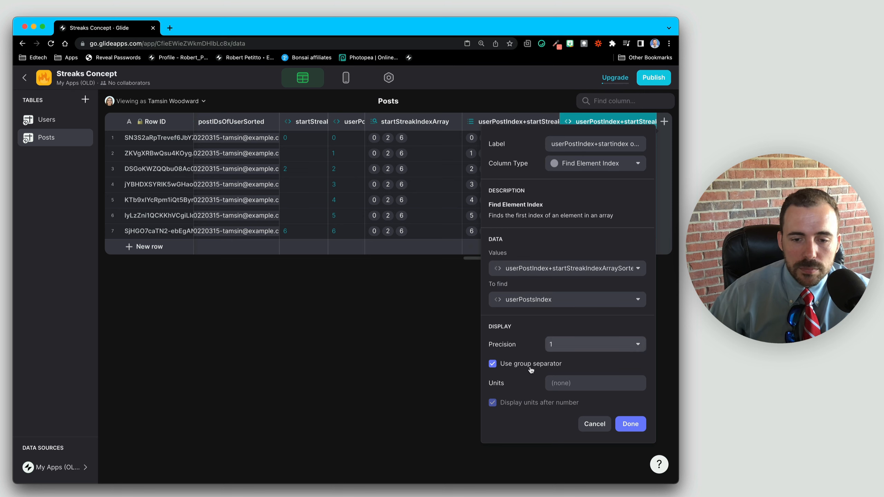
click(492, 363)
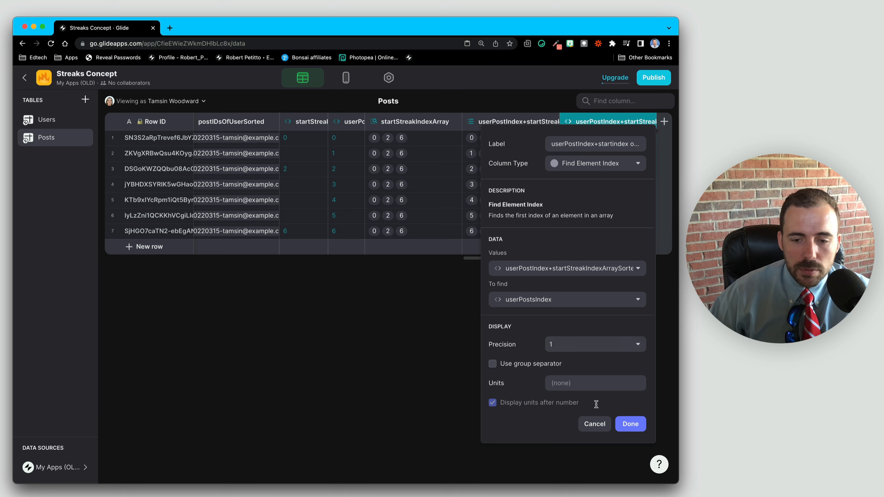
click(630, 424)
scroll(598, 216, right, 2)
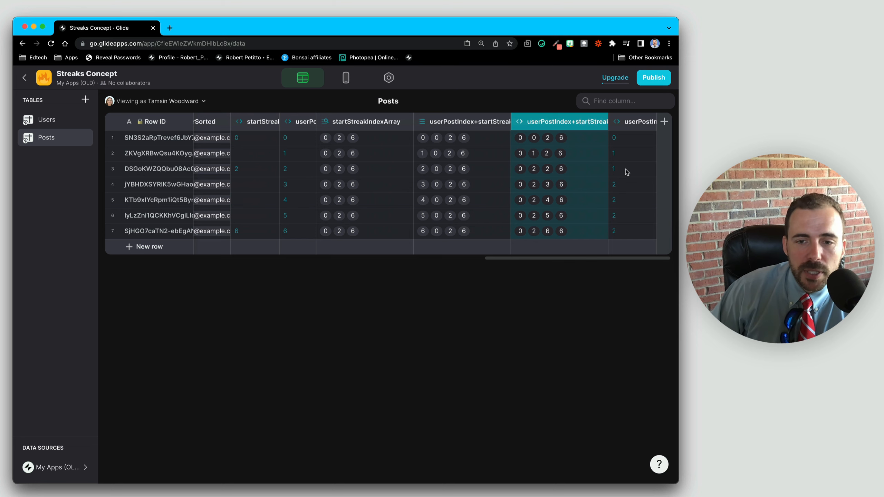
Step: Compare each post's startStreakIndex value with its new found-index value, row by row
click(624, 153)
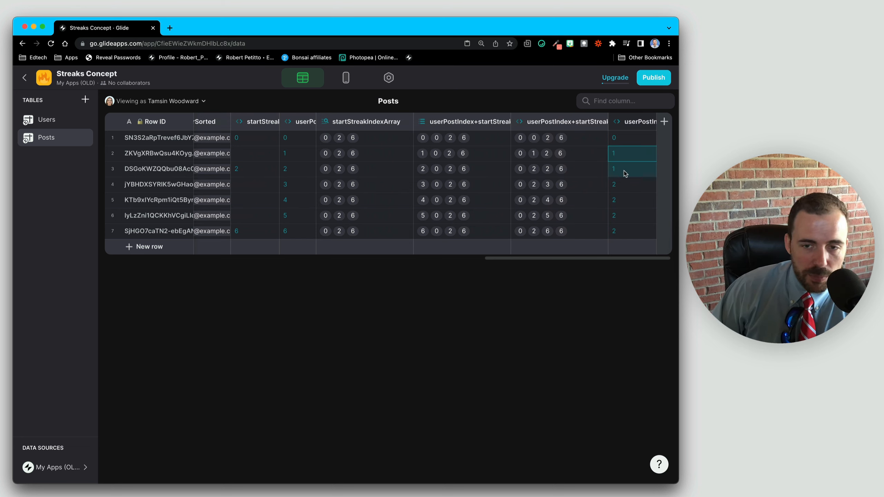
click(256, 141)
click(638, 141)
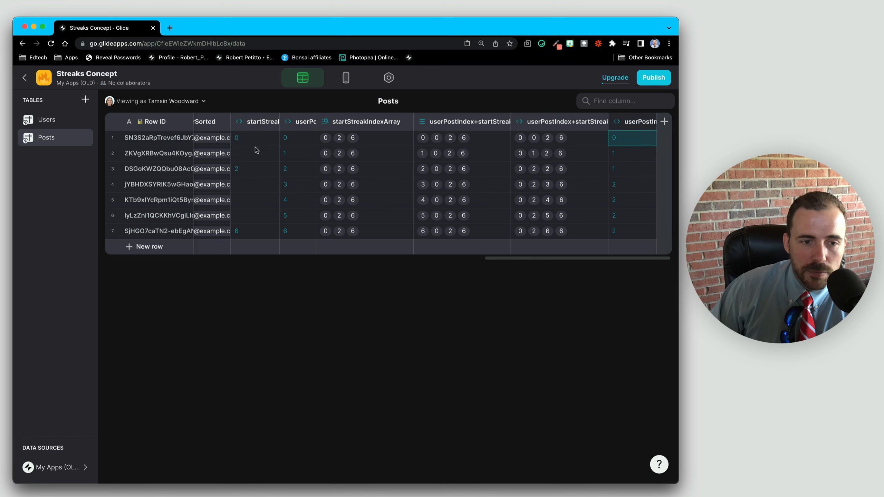
click(269, 155)
click(631, 157)
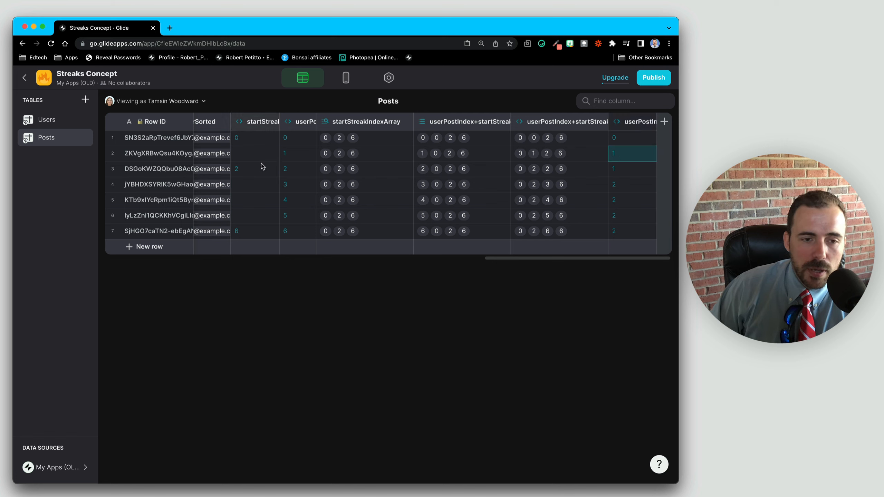
click(255, 170)
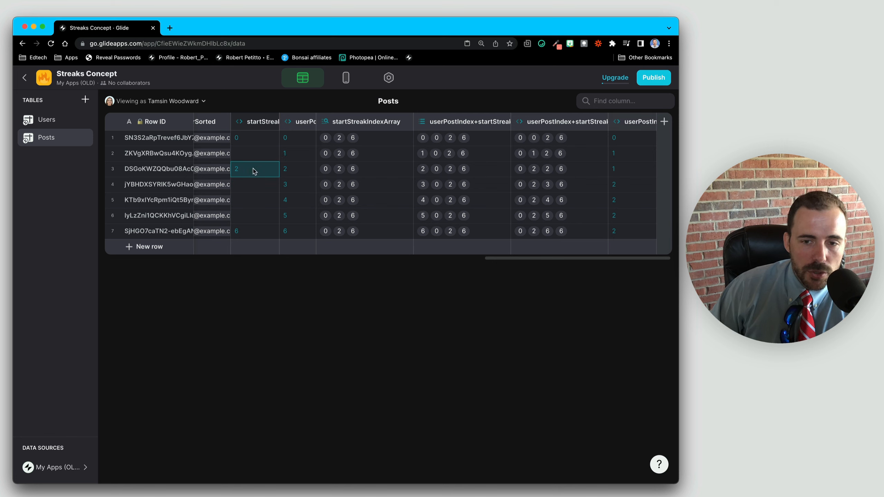
click(625, 170)
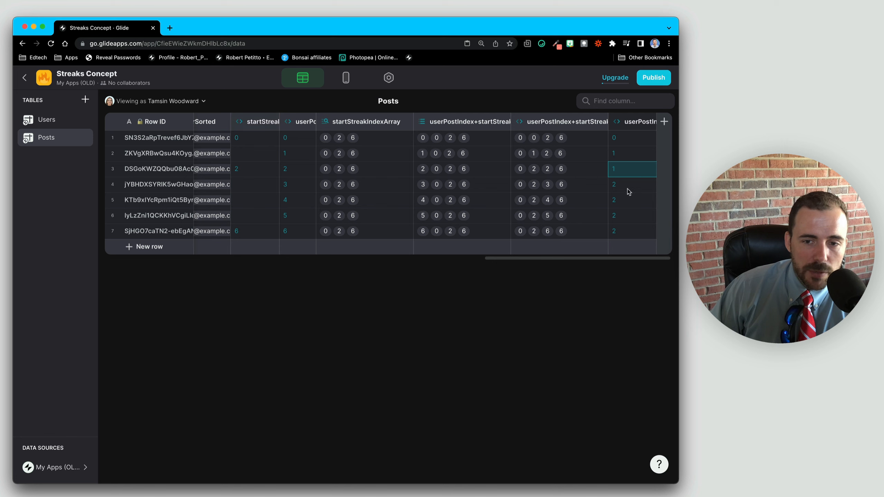
drag(628, 191, 624, 220)
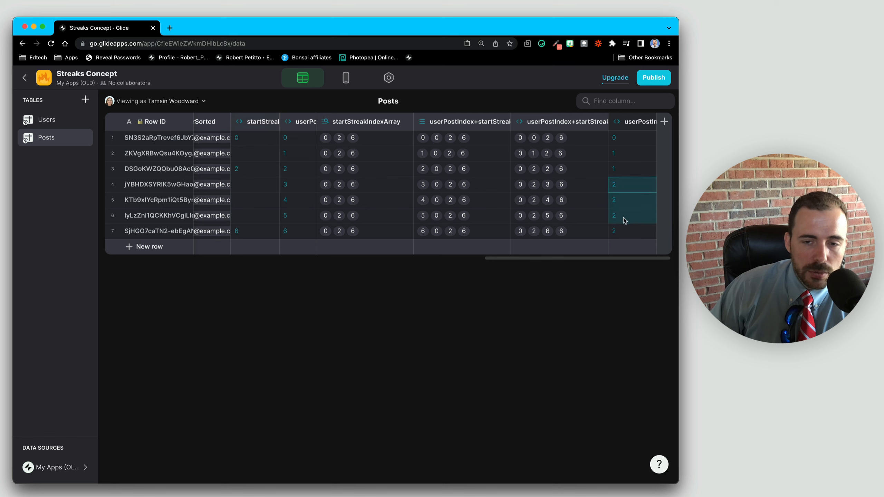
drag(253, 187, 251, 212)
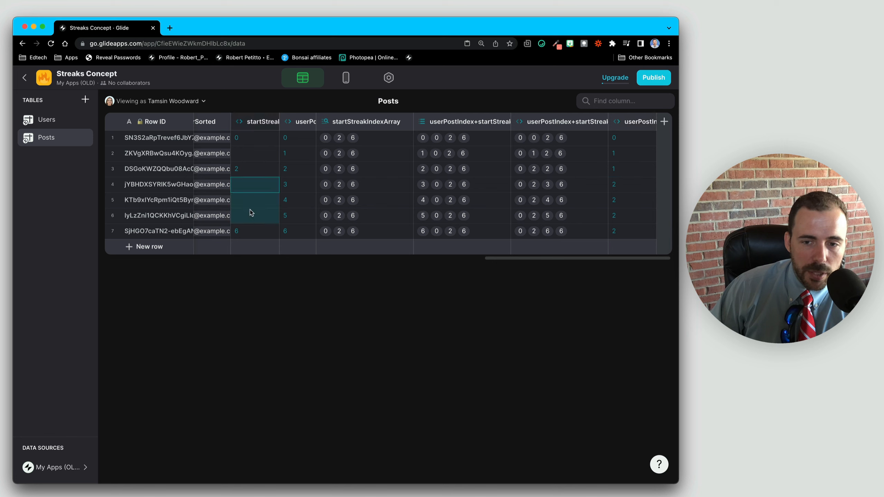
click(242, 234)
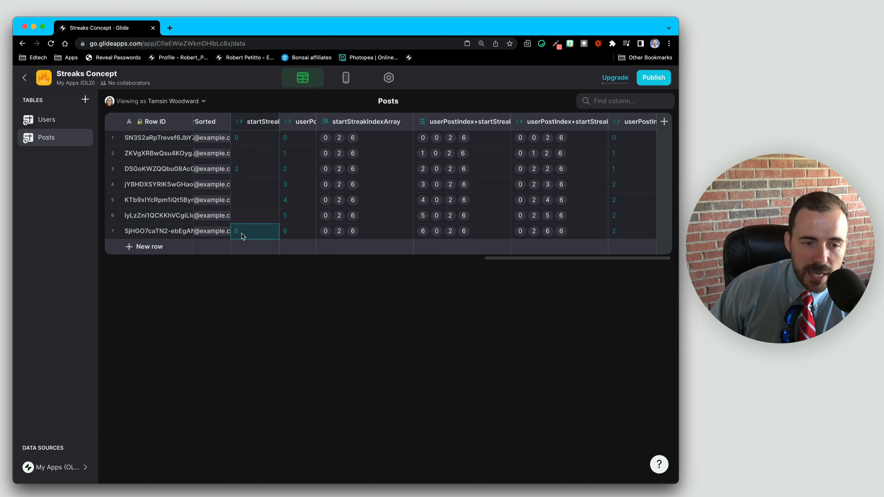
click(636, 235)
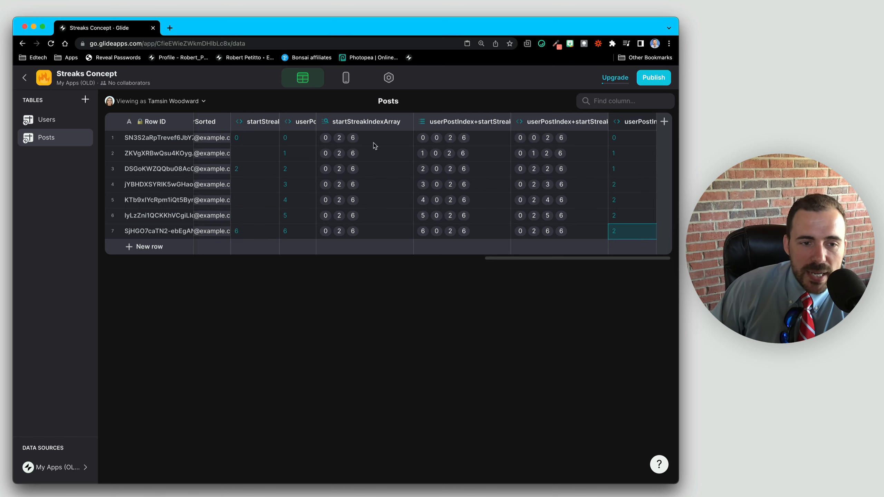
Step: Examine the streak-start rows and check which found-index values belong to each streak's group of posts
click(258, 141)
click(257, 170)
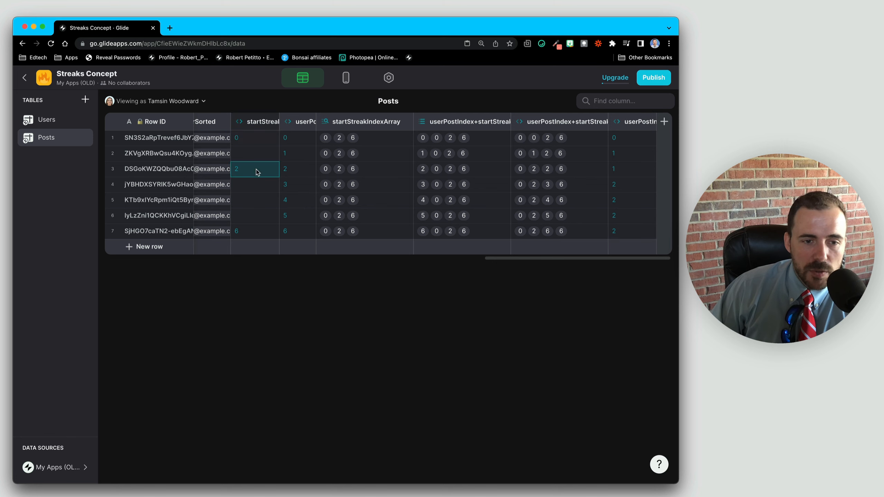
click(247, 232)
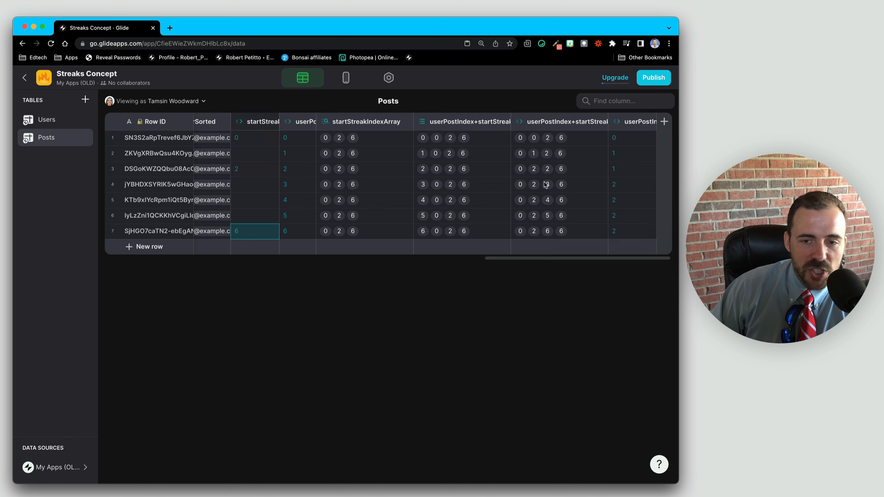
click(616, 139)
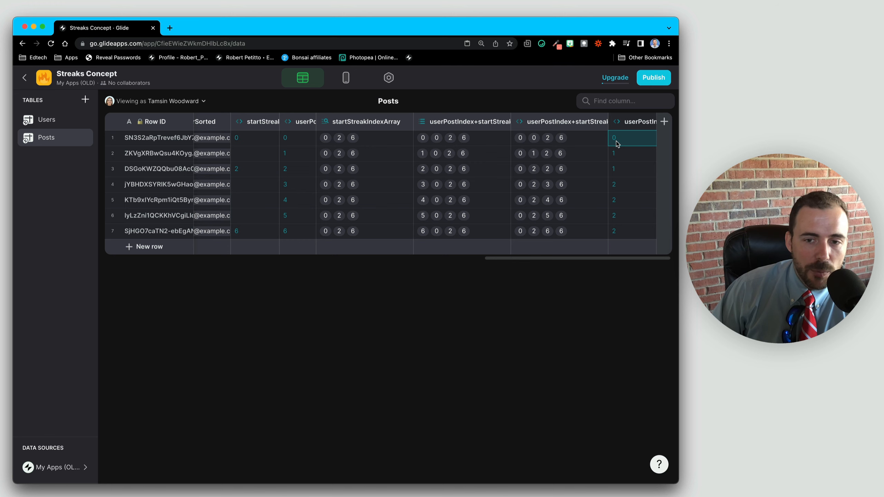
click(241, 142)
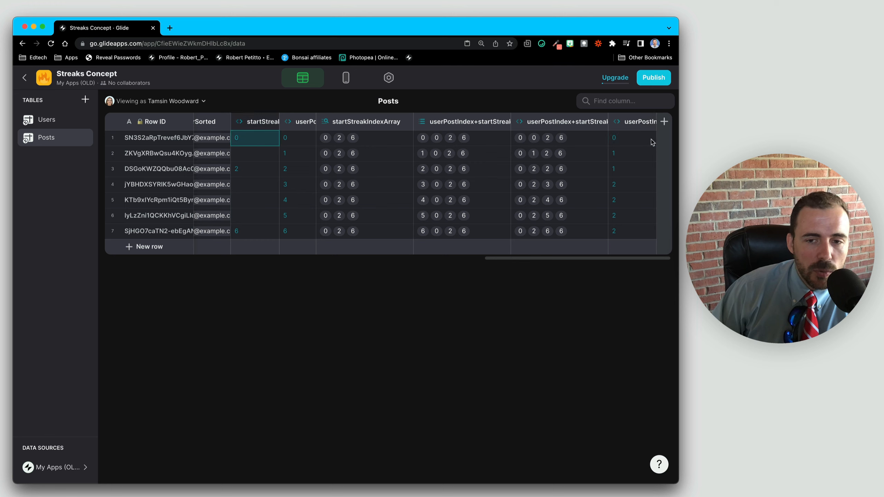
click(642, 141)
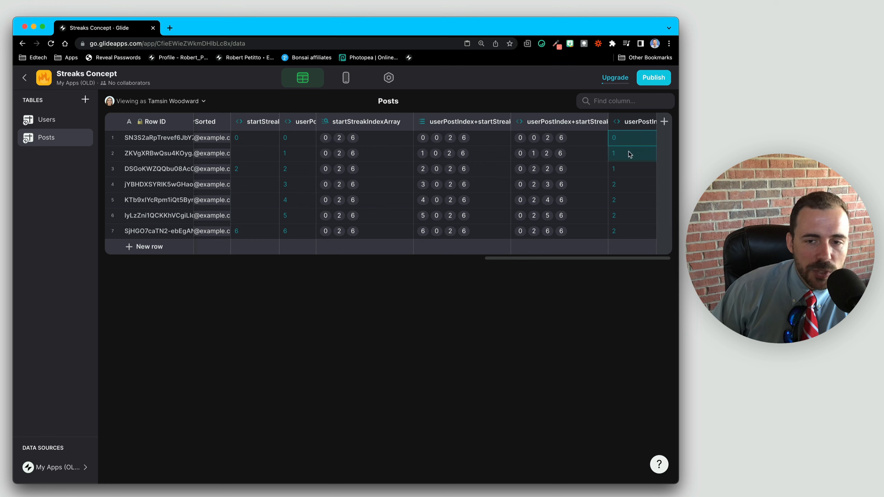
click(241, 141)
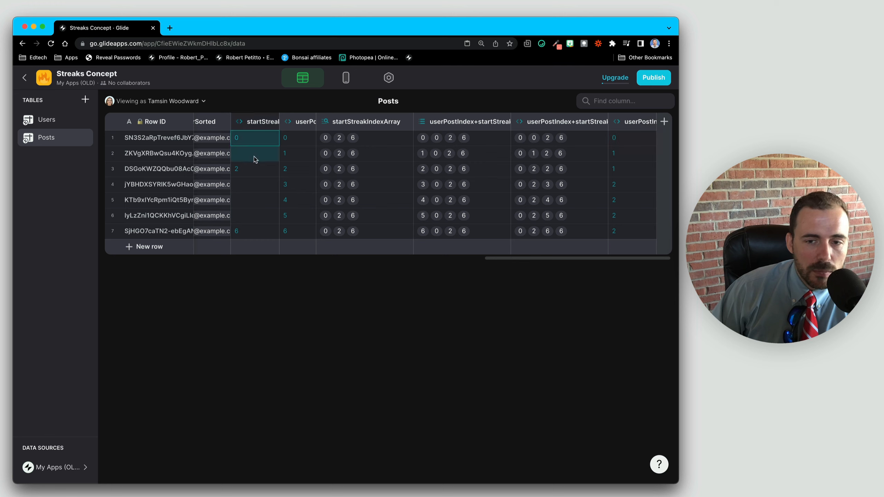
click(268, 170)
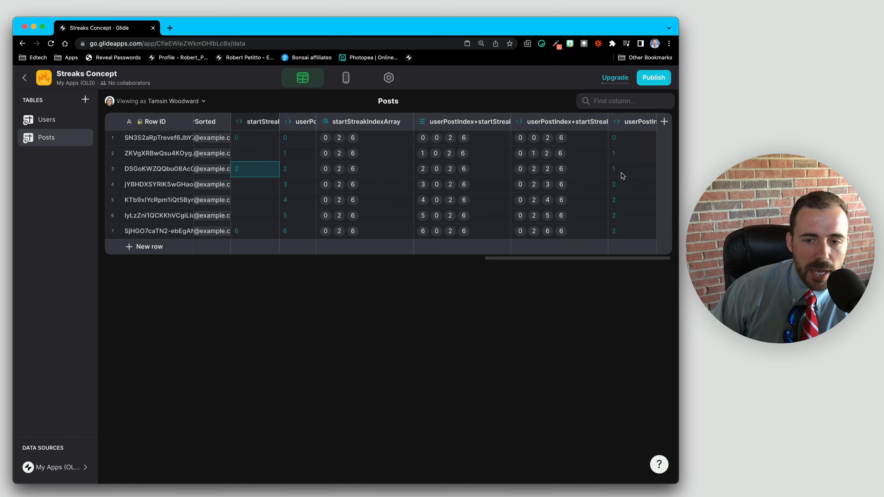
drag(621, 174, 625, 218)
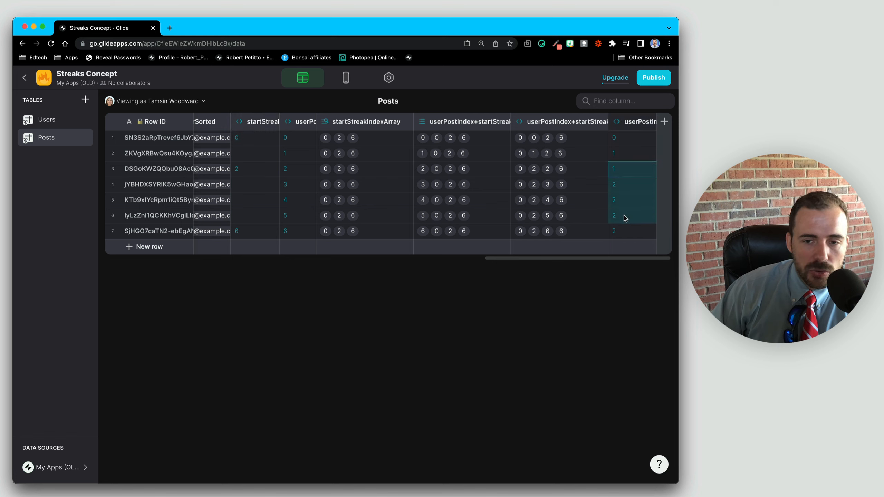
drag(266, 172, 262, 211)
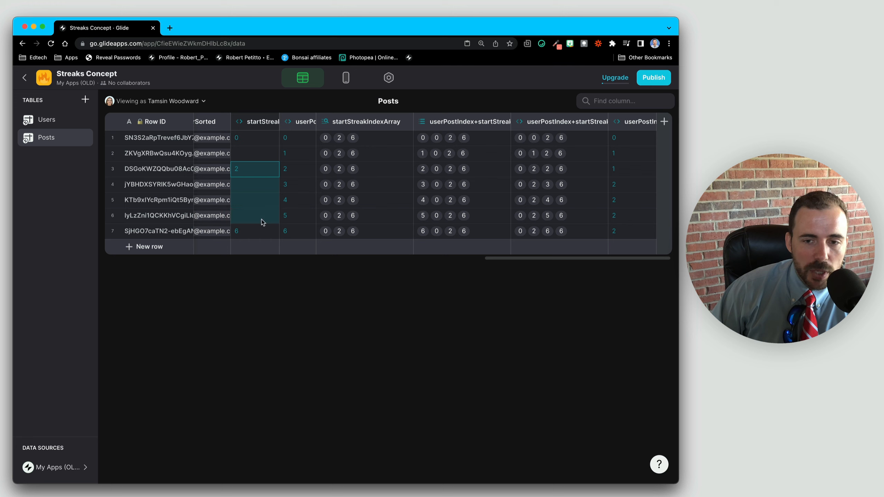
click(253, 233)
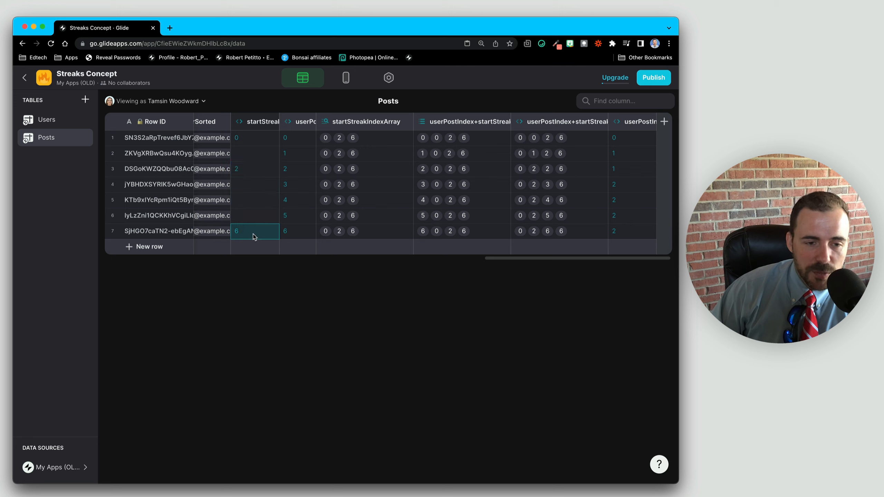
click(630, 237)
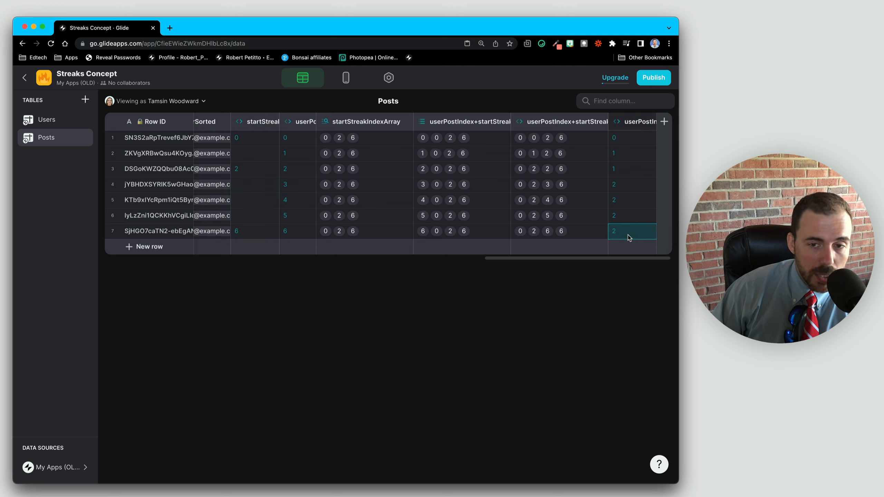
Step: Duplicate the found-index column and replace "copy" in the duplicate's label with "+ 1"
click(649, 122)
click(584, 156)
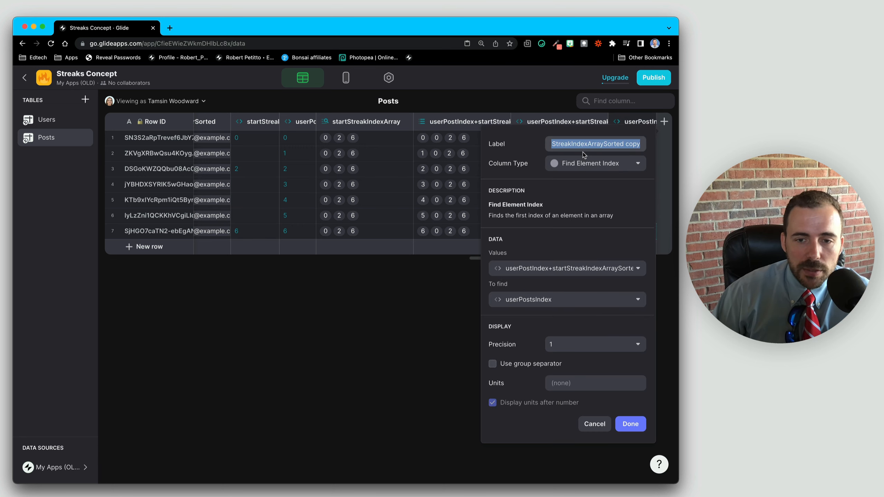
double_click(632, 143)
text(+ )
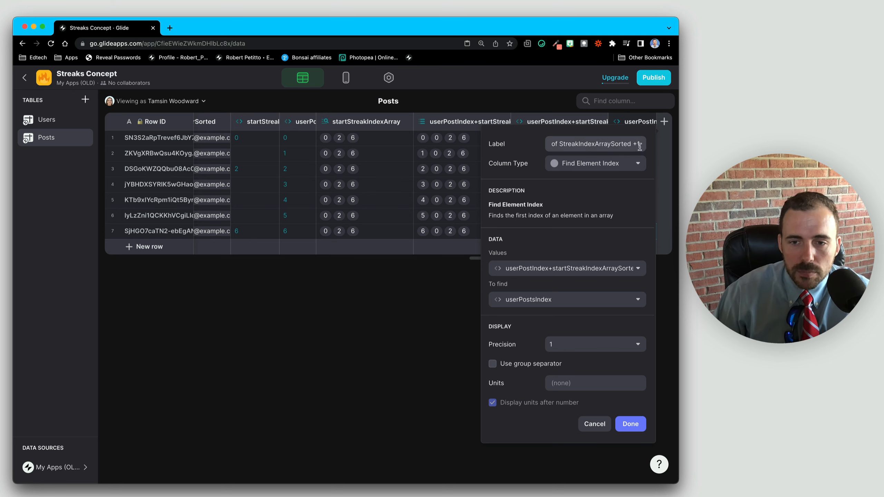
text(1)
Step: Change the duplicated column to a Math column with formula a + 1, assign the original found-index column to a, and save it
click(626, 163)
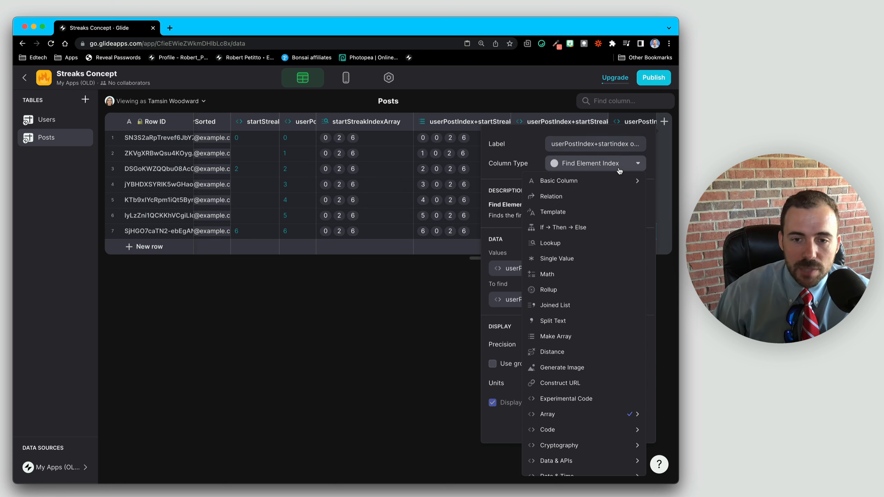
click(586, 272)
click(570, 211)
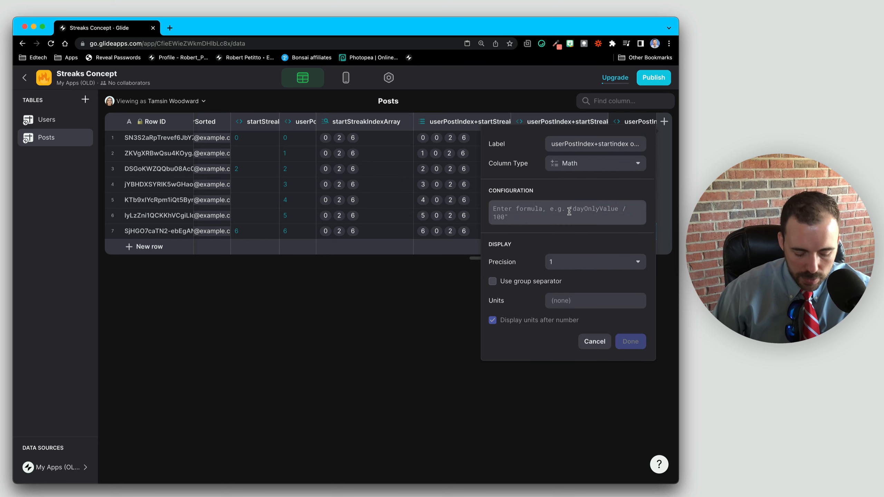
text(a )
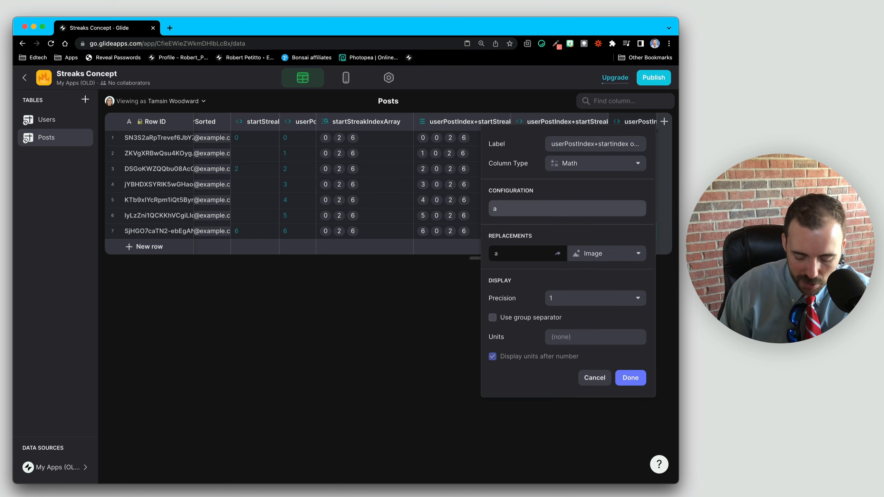
text(+ 1)
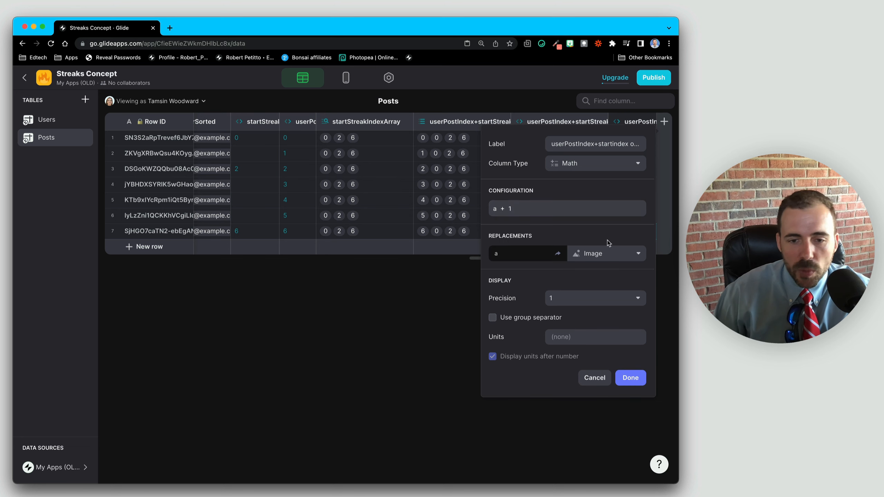
click(605, 254)
scroll(557, 467, down, 5)
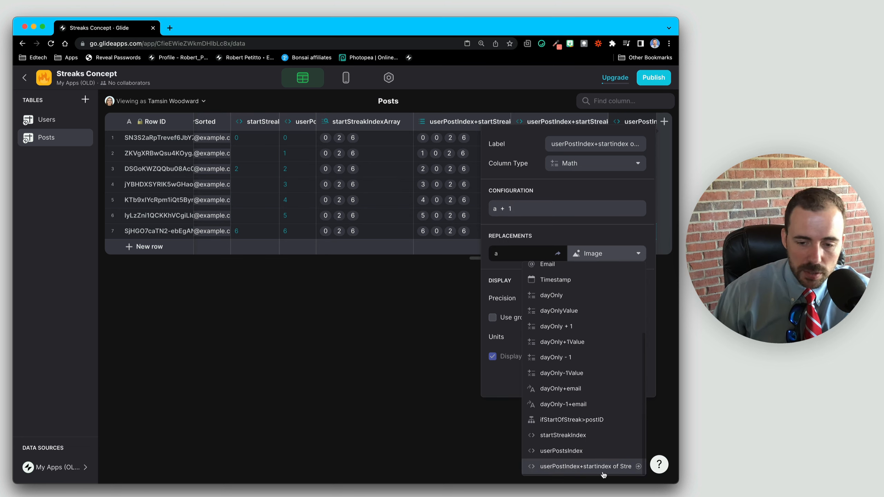
click(614, 467)
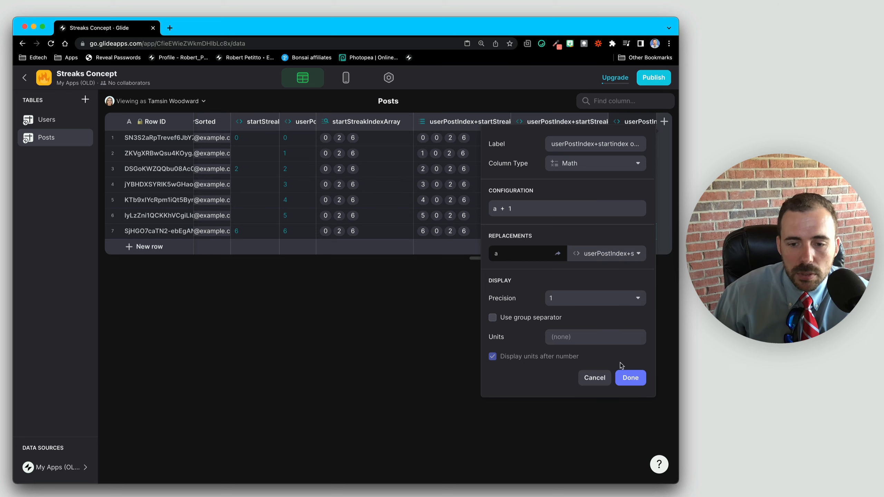
click(624, 378)
Step: Compare the new + 1 column with the found-index and startStreakIndex values for streak-start rows and the other posts
scroll(594, 153, right, 3)
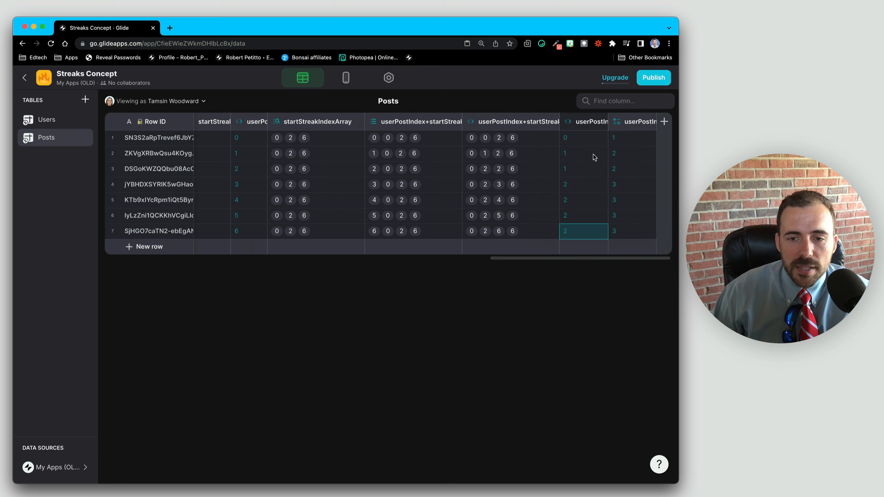
drag(634, 138, 634, 159)
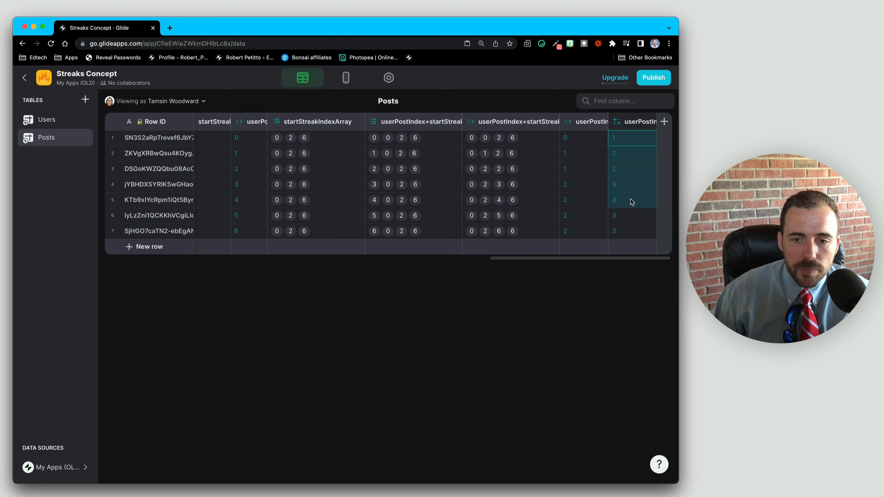
drag(630, 199, 632, 229)
scroll(384, 151, left, 1)
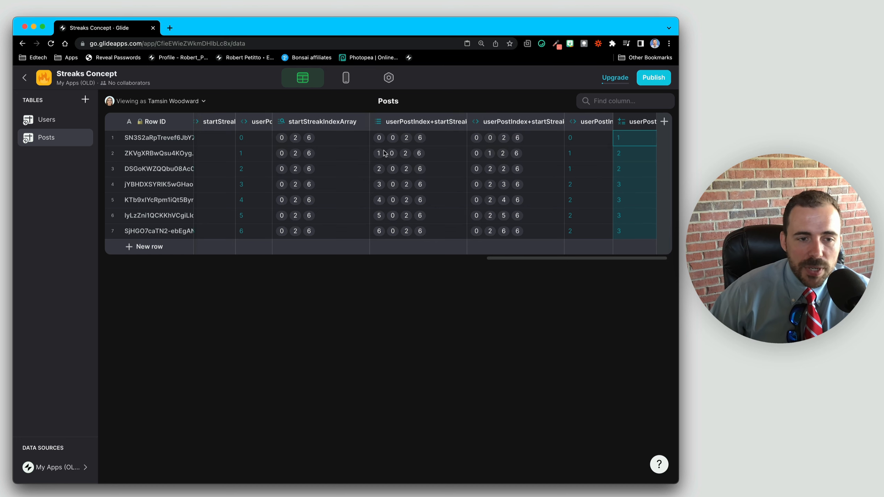
scroll(384, 151, left, 3)
click(300, 138)
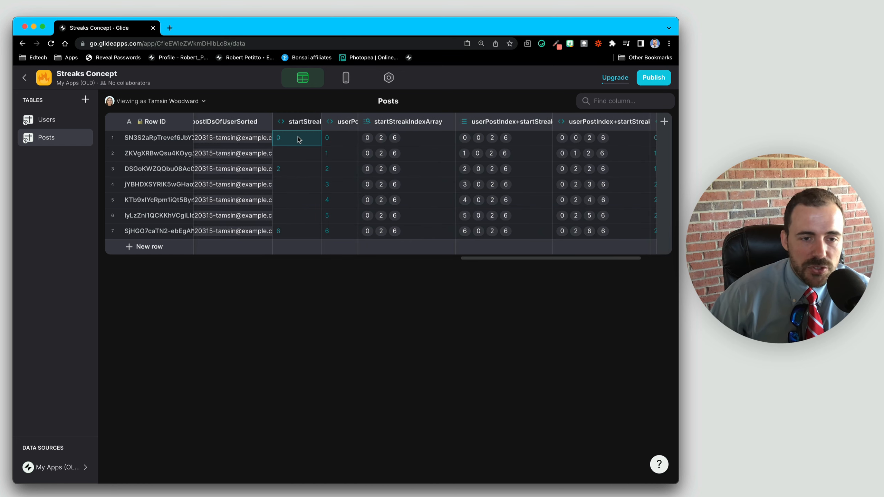
scroll(365, 140, right, 3)
click(625, 143)
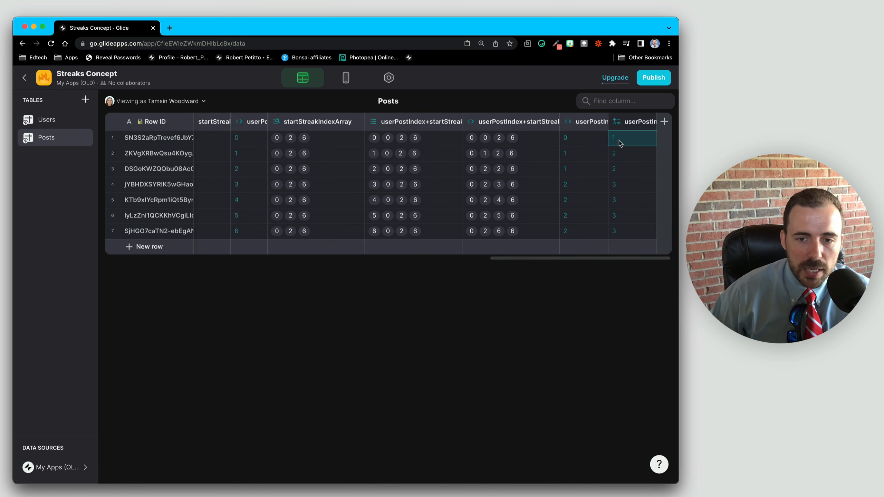
drag(576, 154, 572, 168)
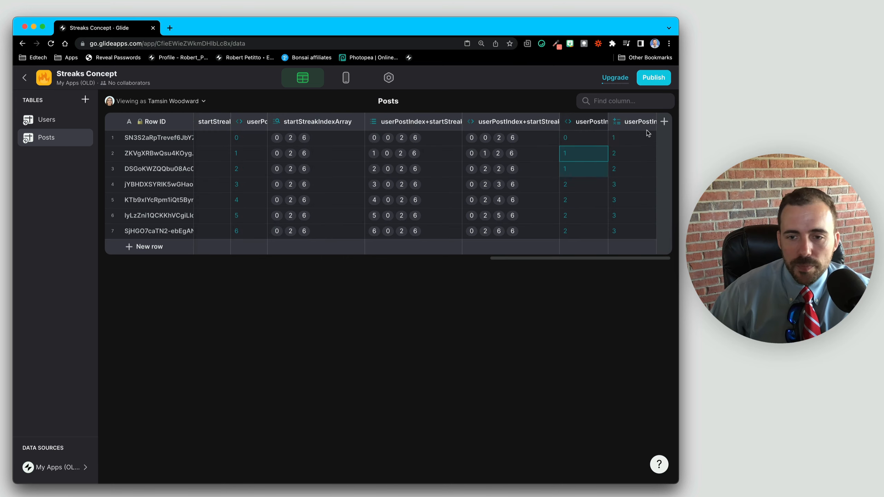
Step: Add an If-Then-Else column to the Posts table and label it ifStartStreak>+1>Index
click(663, 122)
click(529, 164)
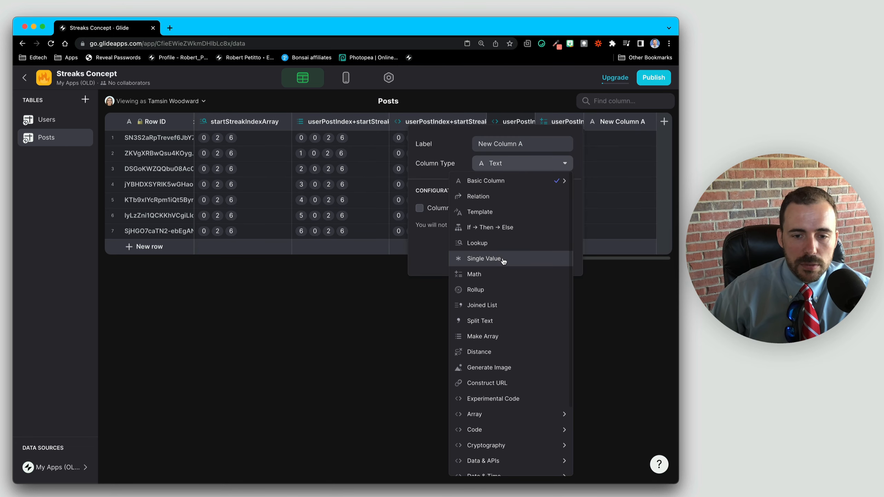
click(502, 231)
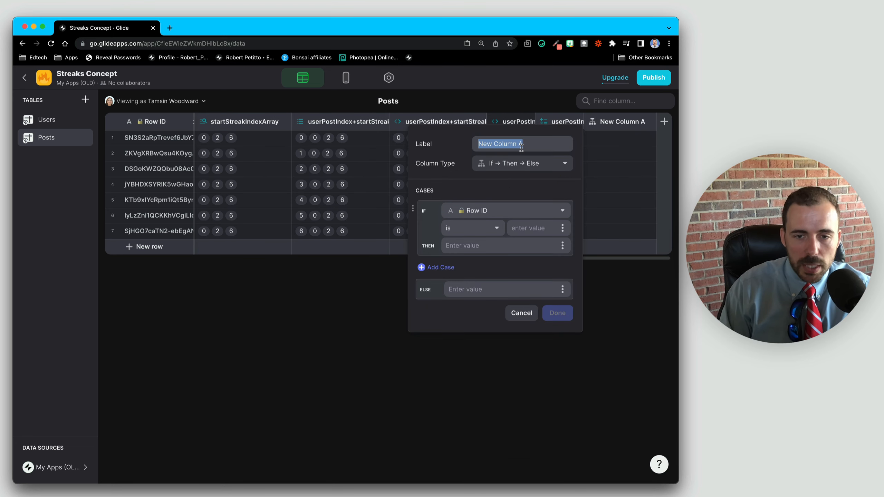
text(if)
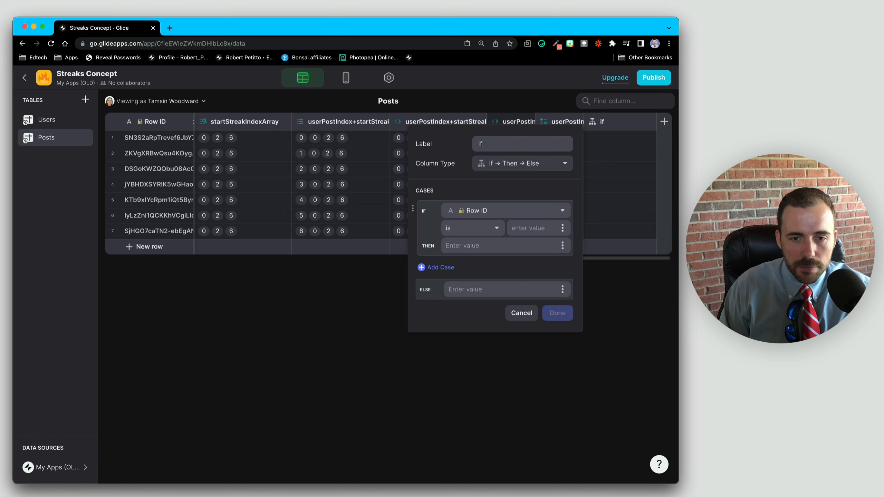
text(StartStreak)
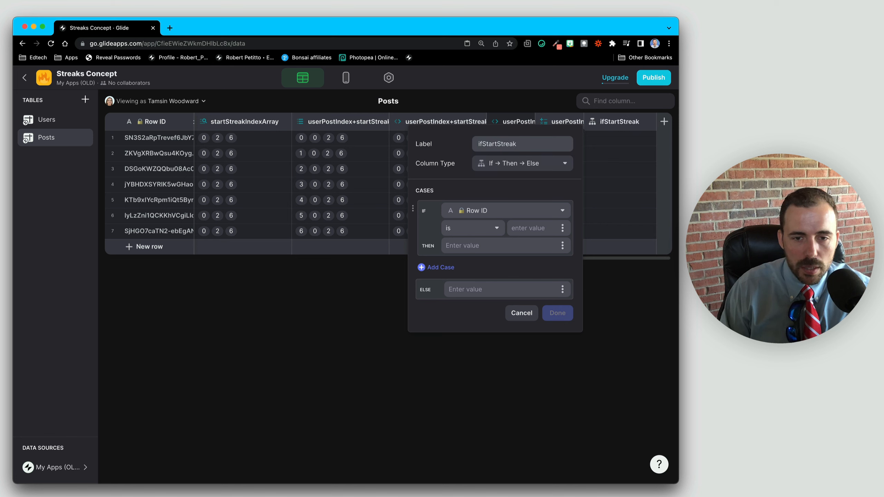
text(>+1>)
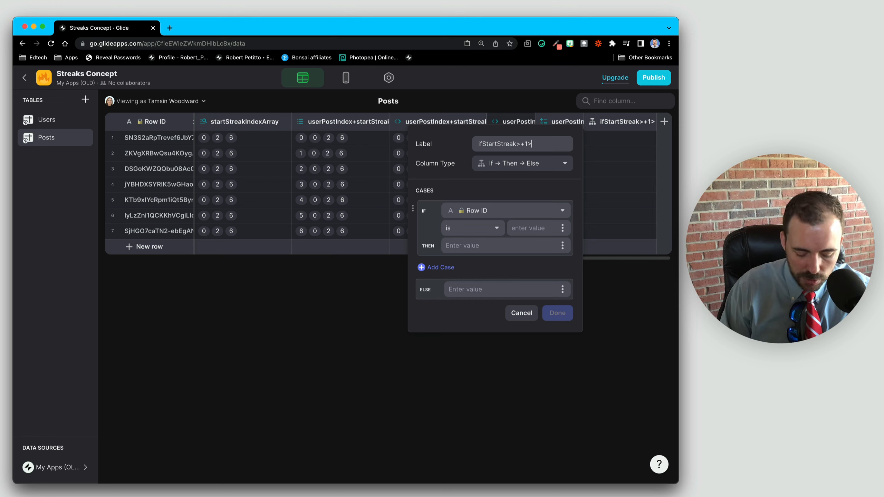
key(BackSpace)
key(BackSpace)
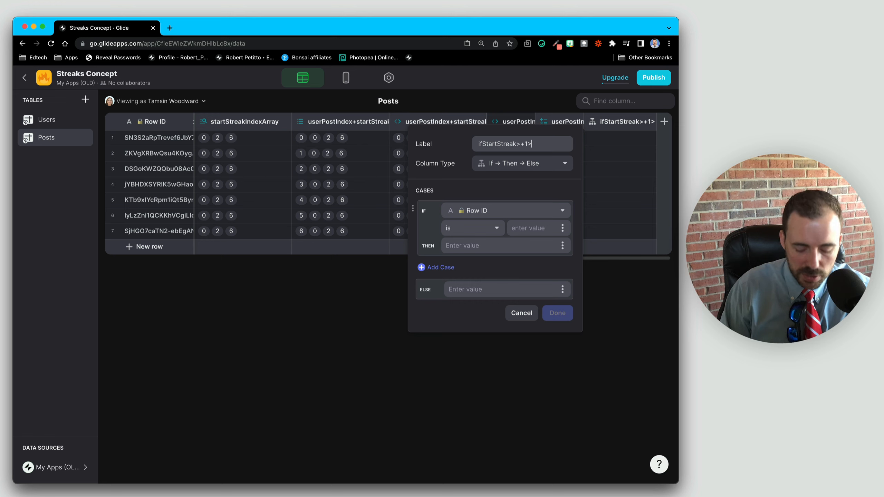
text(Index)
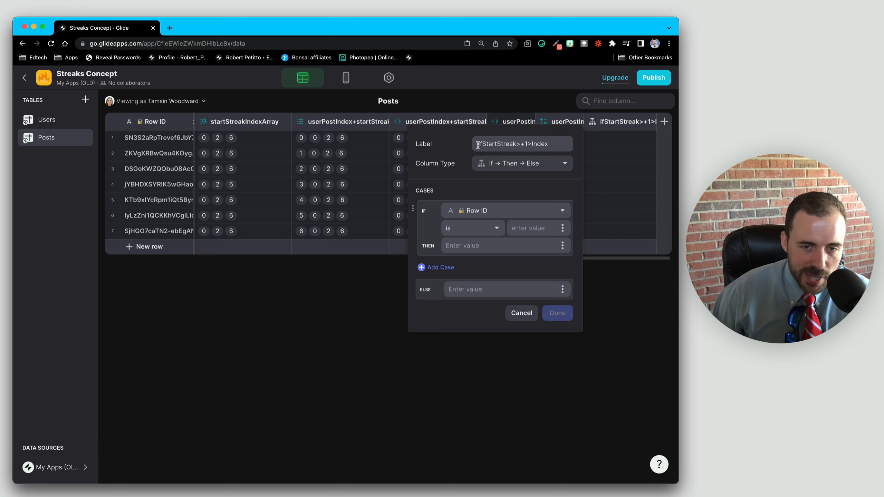
drag(479, 144, 561, 144)
Step: Set the case so that when startStreakIndex is not empty, the column returns the found-index + 1 math column
click(485, 211)
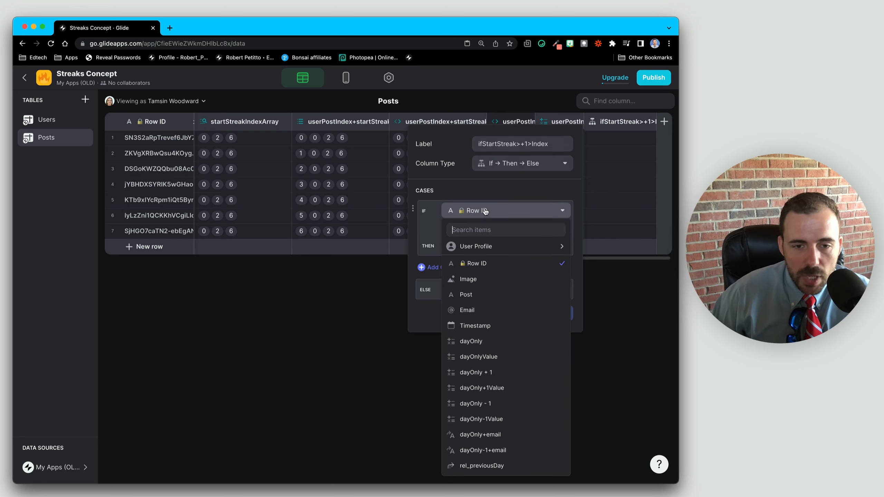
scroll(522, 426, down, 5)
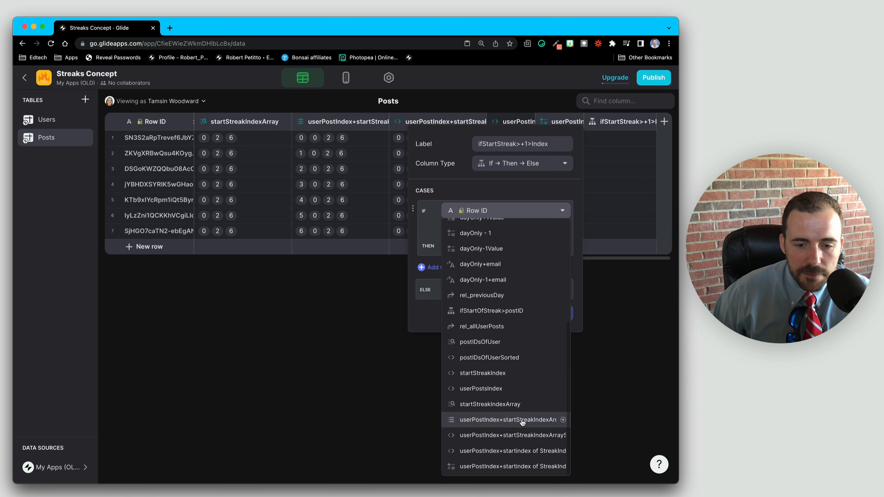
click(484, 374)
click(477, 229)
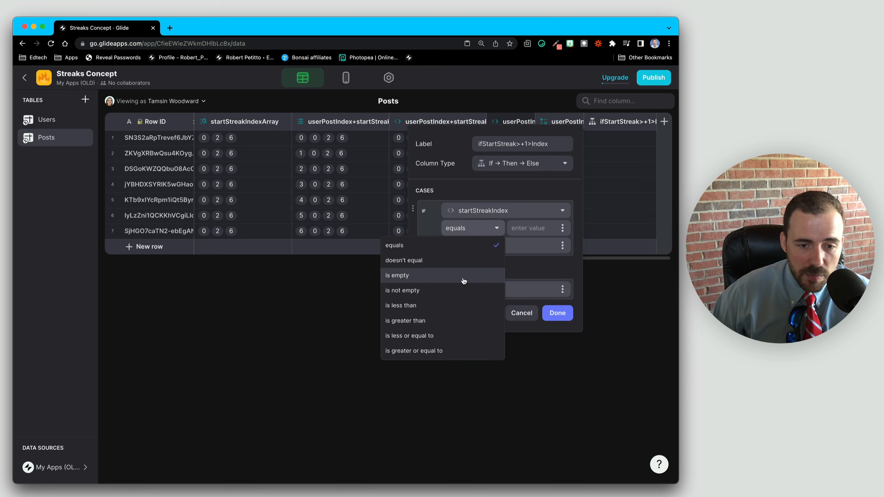
click(453, 291)
click(563, 247)
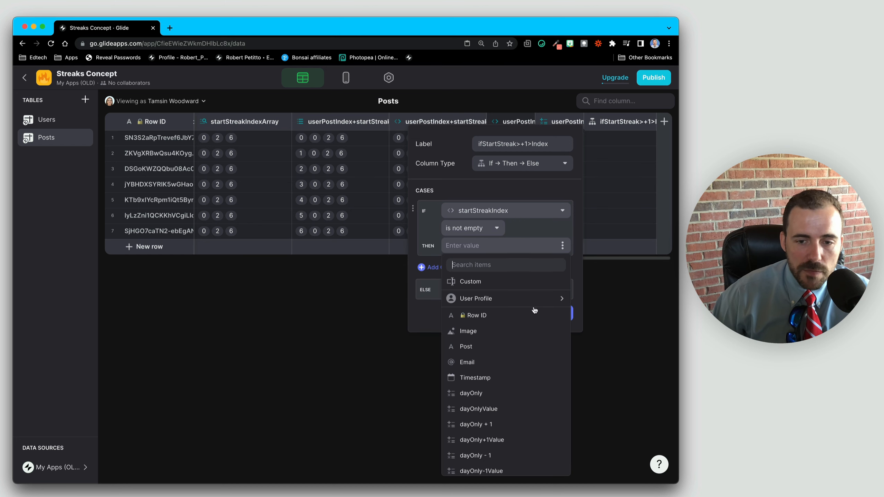
scroll(535, 383, down, 3)
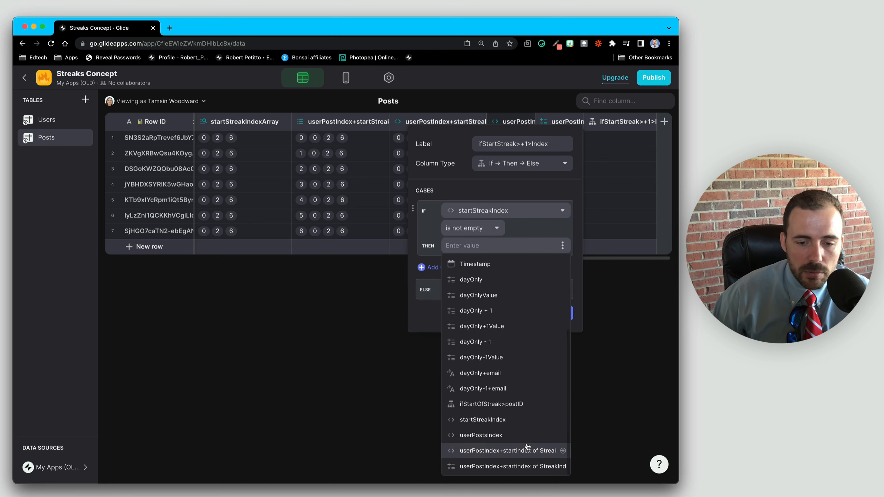
click(517, 467)
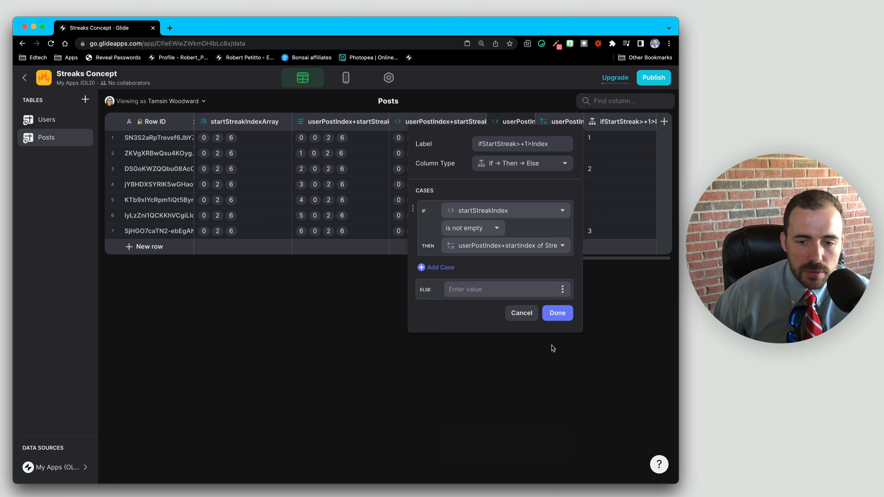
Step: Set the else value to the original found-index column and save the If-Then-Else column
click(563, 289)
scroll(515, 260, down, 3)
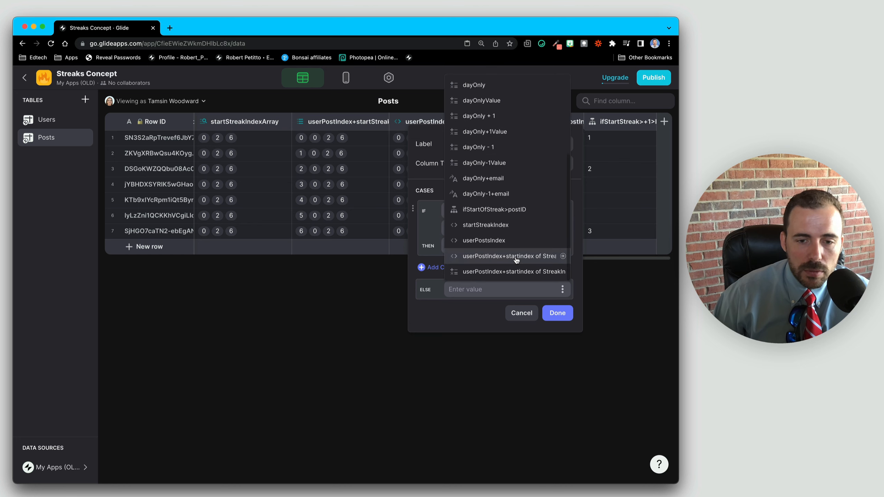
click(500, 257)
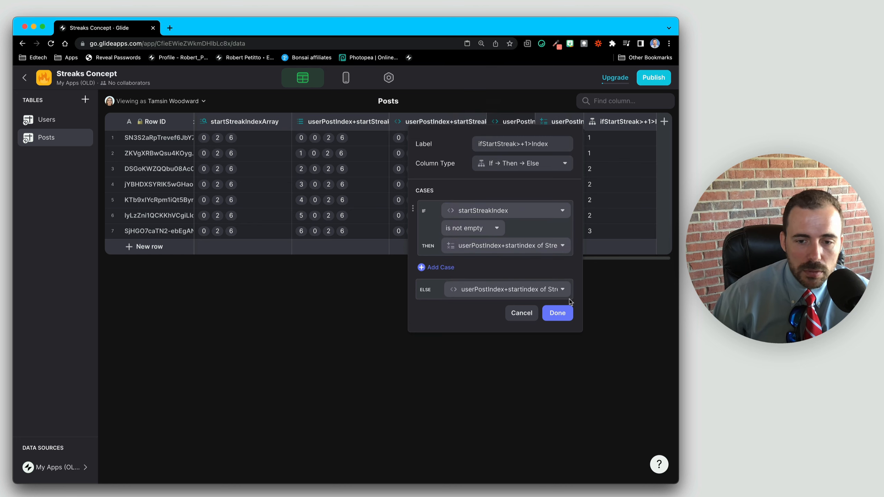
click(557, 312)
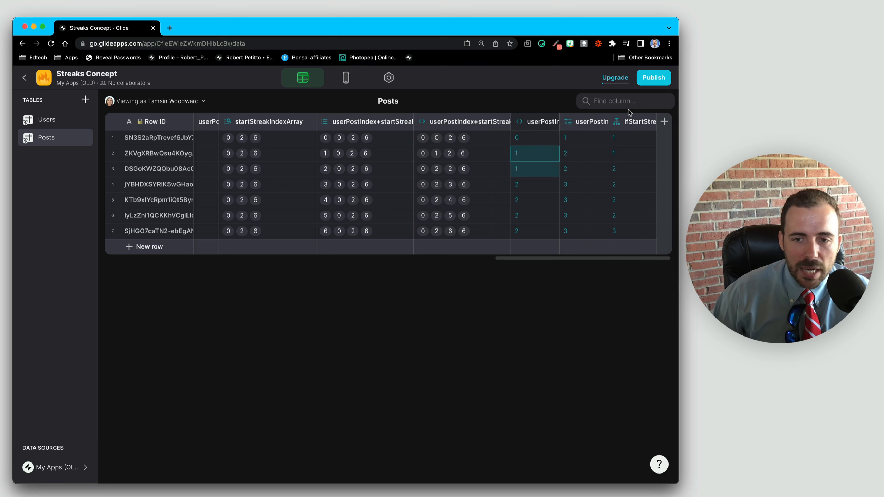
Step: Move the ifStartStreak>+1>Index column directly after the startStreakIndex column
drag(641, 121, 258, 147)
scroll(258, 147, left, 5)
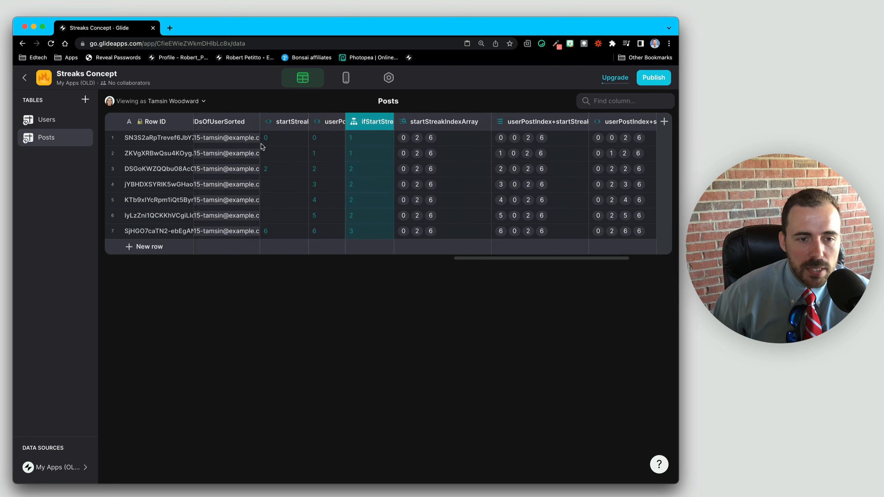
drag(367, 122, 340, 124)
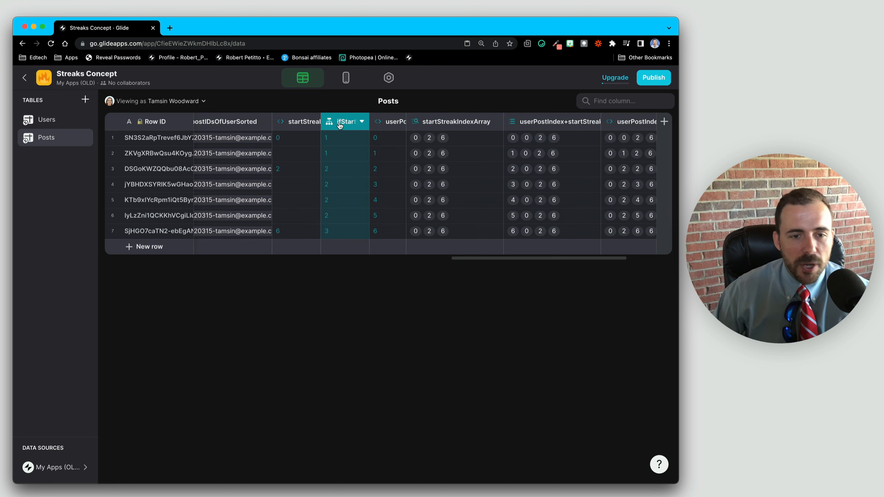
Step: Check the ifStartStreak>+1>Index values against startStreakIndex to see how the posts group into streaks
scroll(462, 171, right, 5)
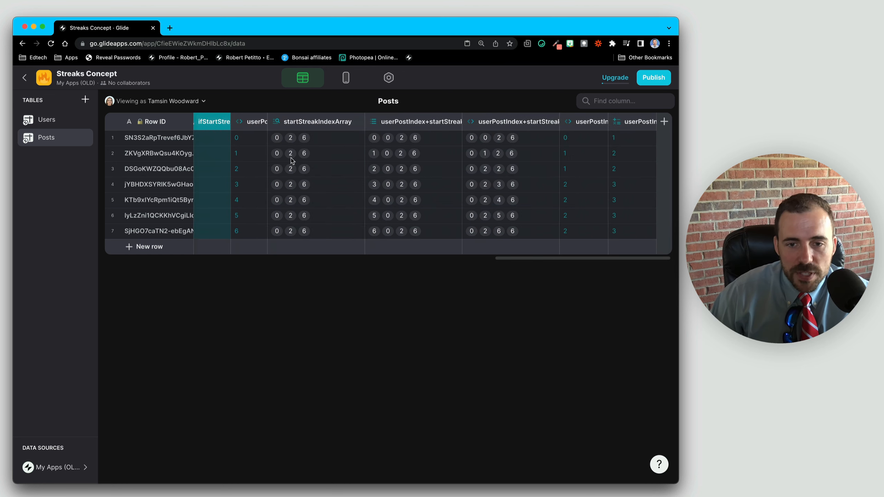
scroll(258, 191, left, 5)
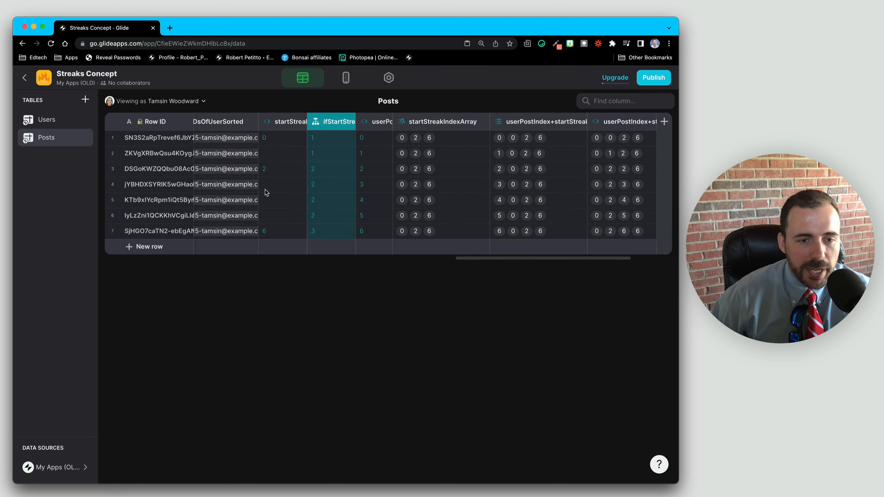
click(277, 150)
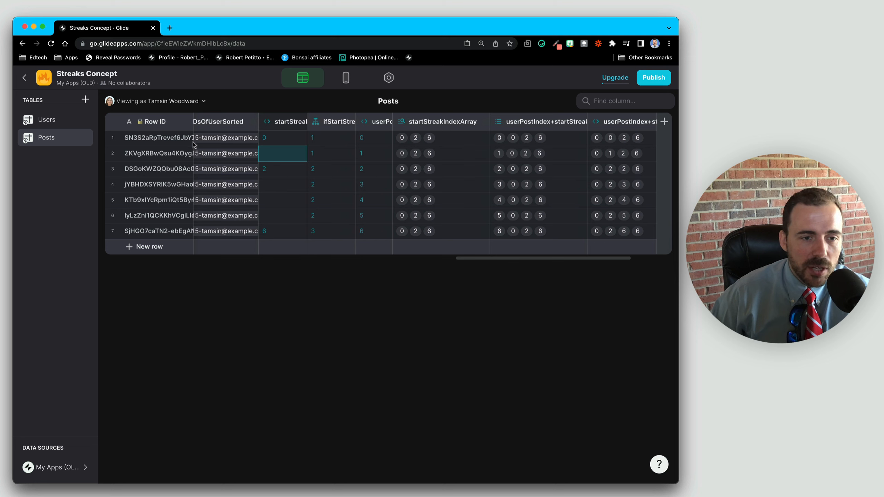
click(324, 142)
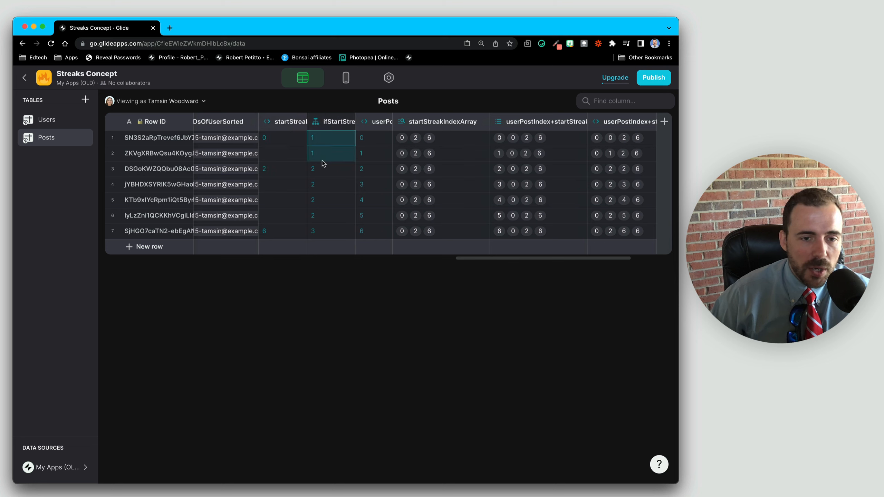
drag(328, 174, 323, 219)
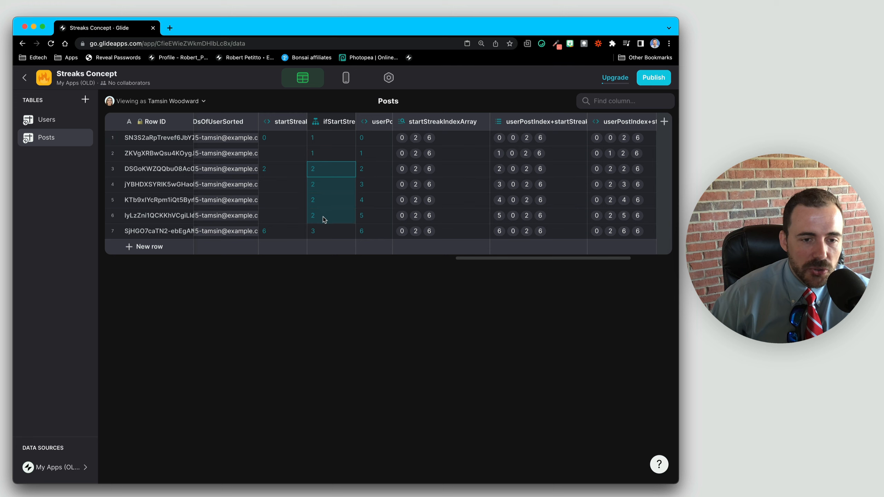
Step: Add a new row to the Posts table and copy the 7th post's row data into it
click(323, 237)
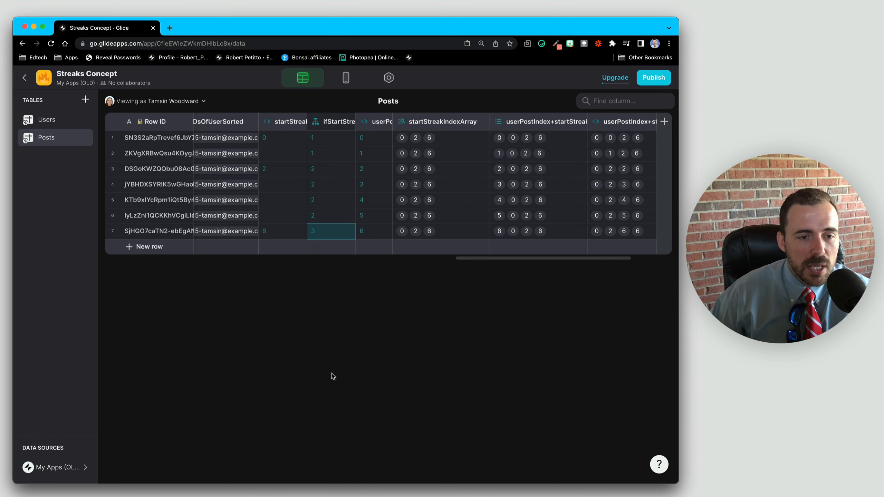
scroll(329, 178, left, 15)
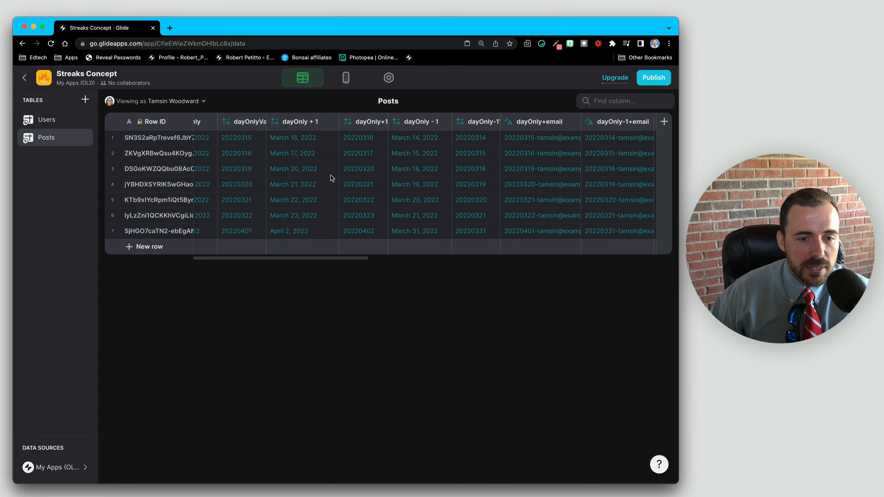
click(129, 247)
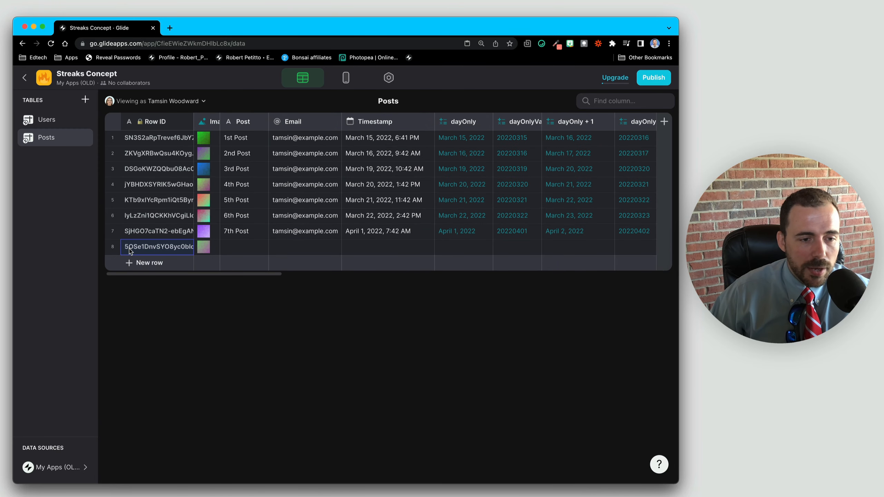
click(113, 232)
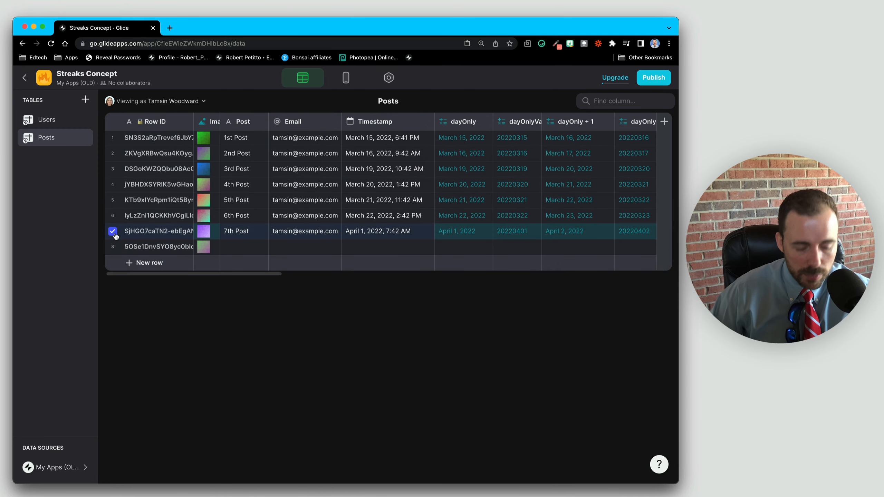
click(137, 246)
key(ctrl+v)
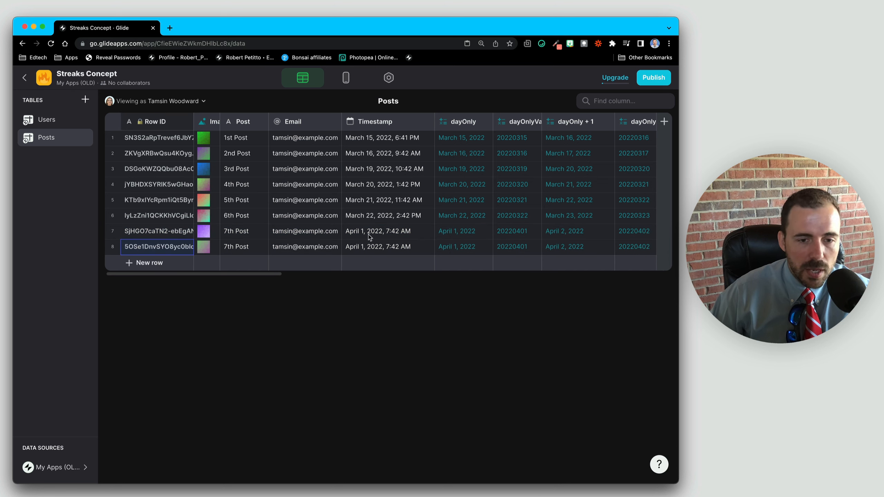
Step: Set the new row's timestamp date to 4/2/2022 and compare its ifStartStreak>+1>Index value with the row above
double_click(354, 247)
click(354, 247)
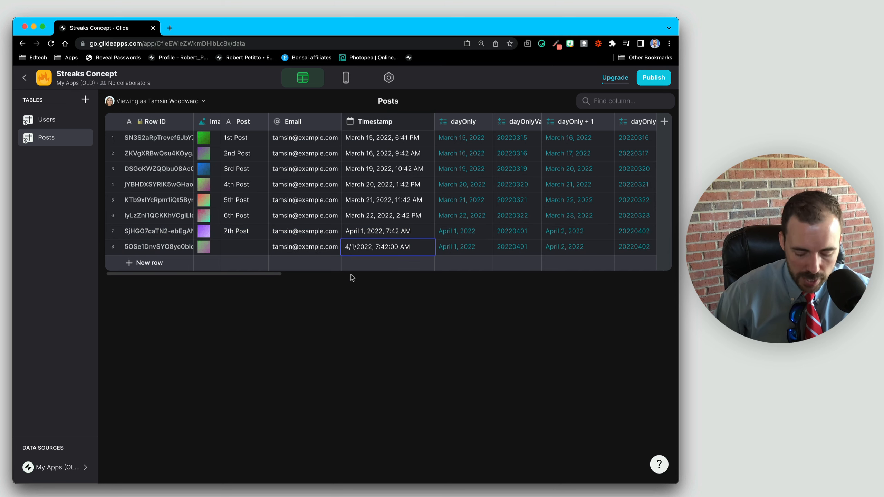
key(BackSpace)
text(2)
key(Return)
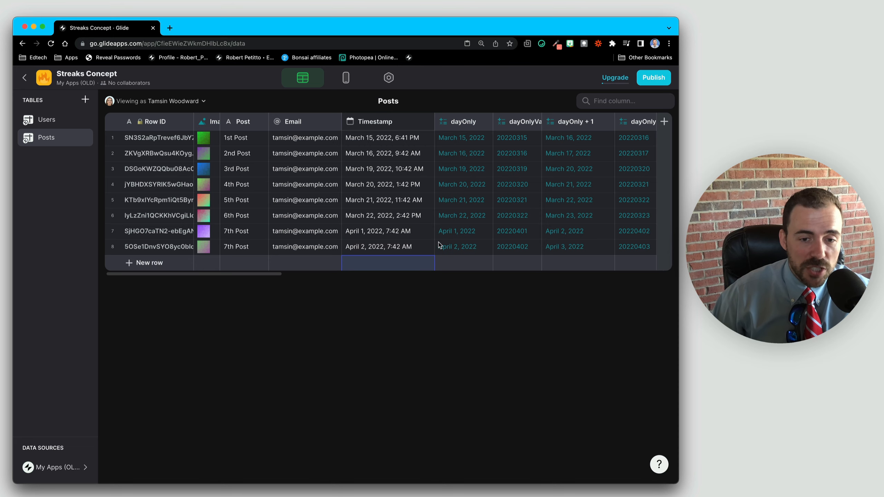
scroll(444, 244, right, 15)
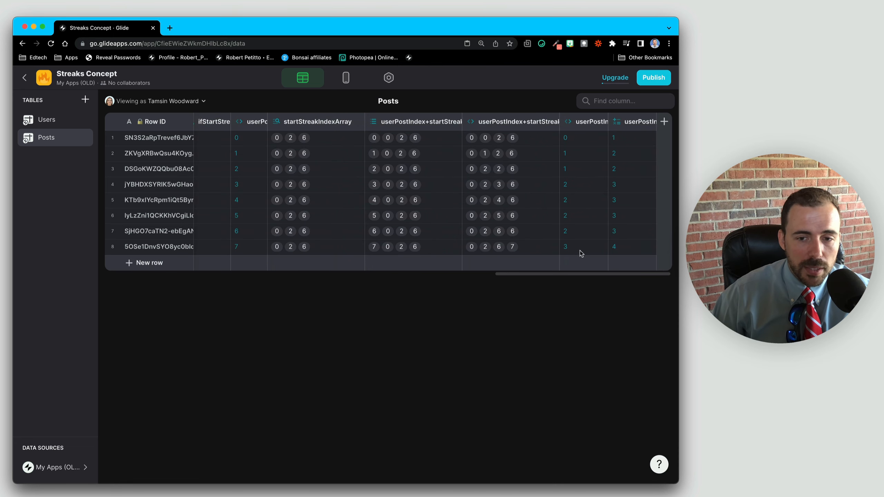
scroll(342, 237, left, 10)
click(392, 250)
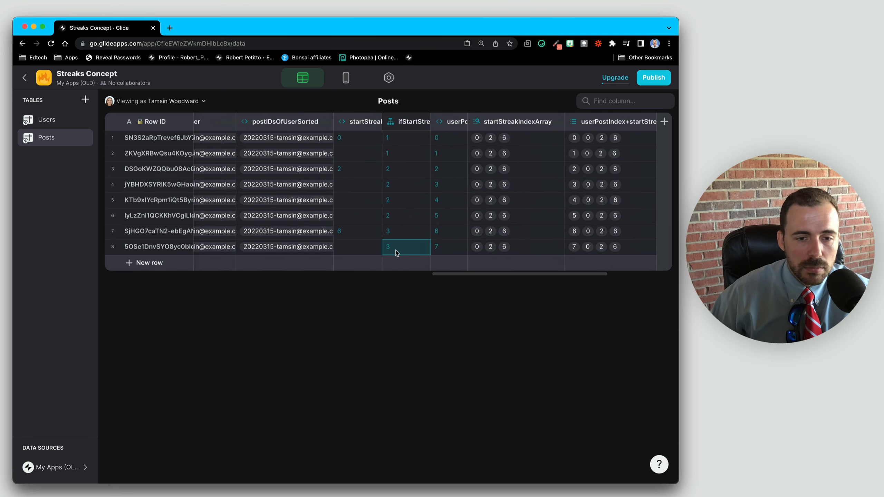
click(399, 234)
drag(399, 234, 397, 252)
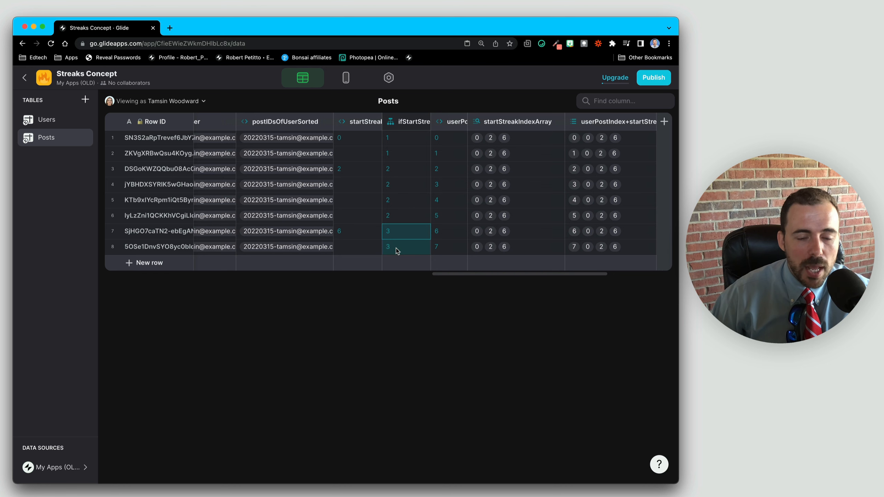
Step: Set the date in the eighth row's timestamp to 4/3/2022
scroll(353, 231, left, 10)
double_click(368, 246)
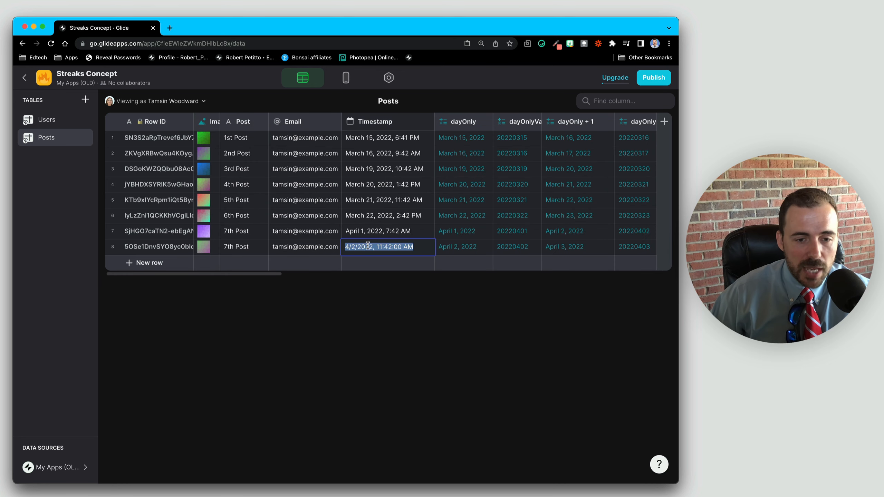
click(353, 247)
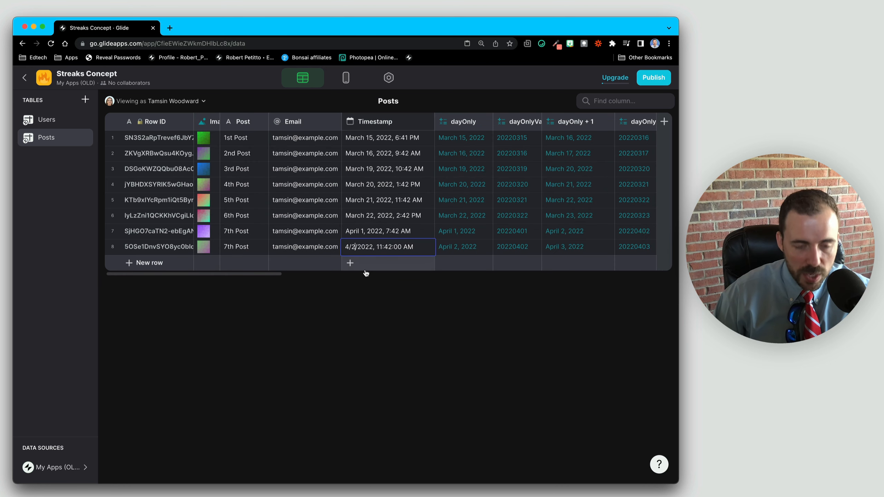
key(BackSpace)
text(3)
key(Return)
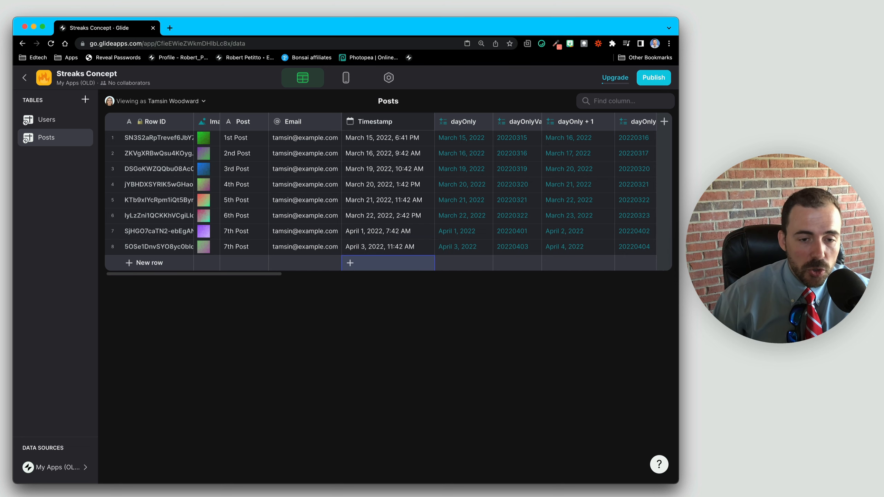
Step: Compare startStreakIndex with ifStartStreak>+1>Index across all rows and review the dayOnly+email column
scroll(445, 237, right, 15)
scroll(445, 237, right, 10)
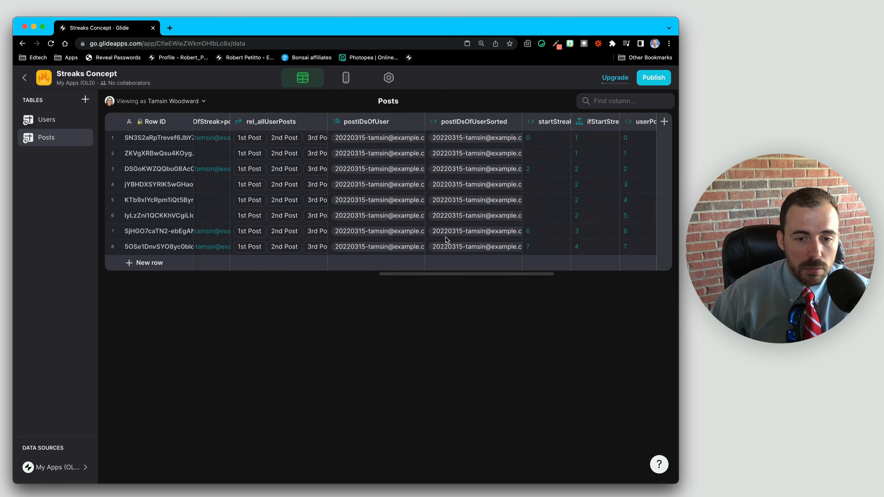
click(385, 252)
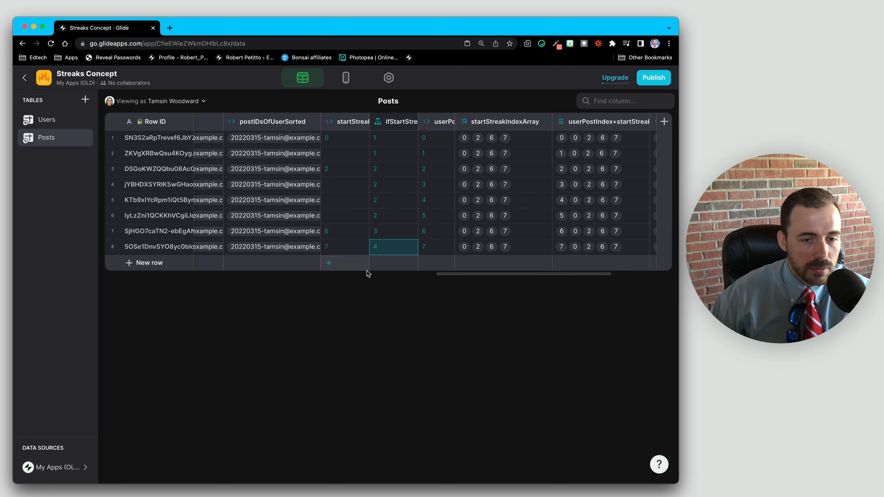
drag(385, 165, 381, 247)
drag(341, 136, 351, 247)
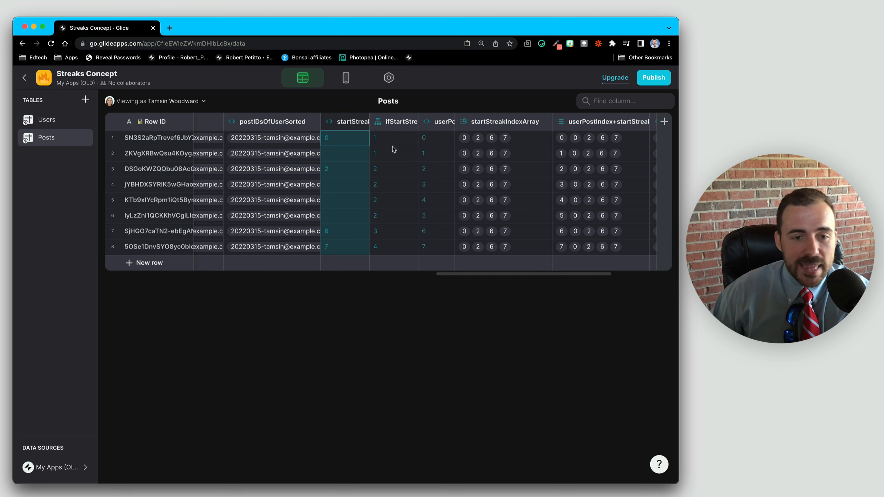
drag(384, 146, 385, 258)
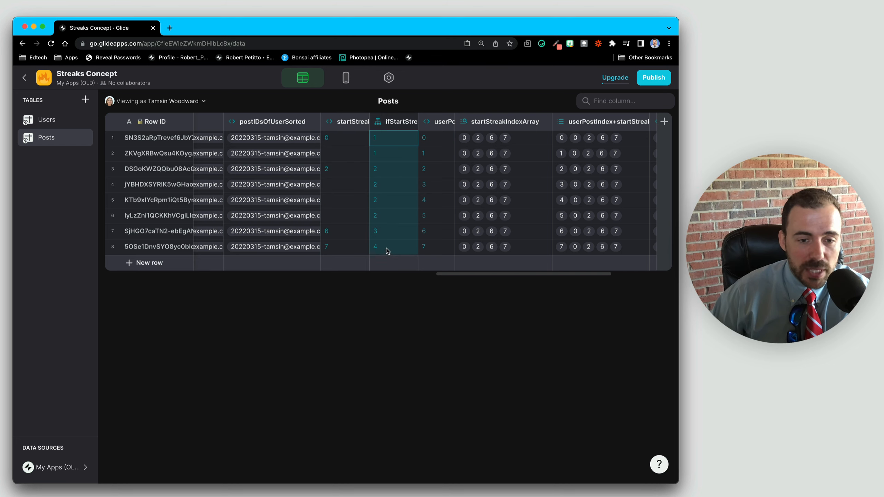
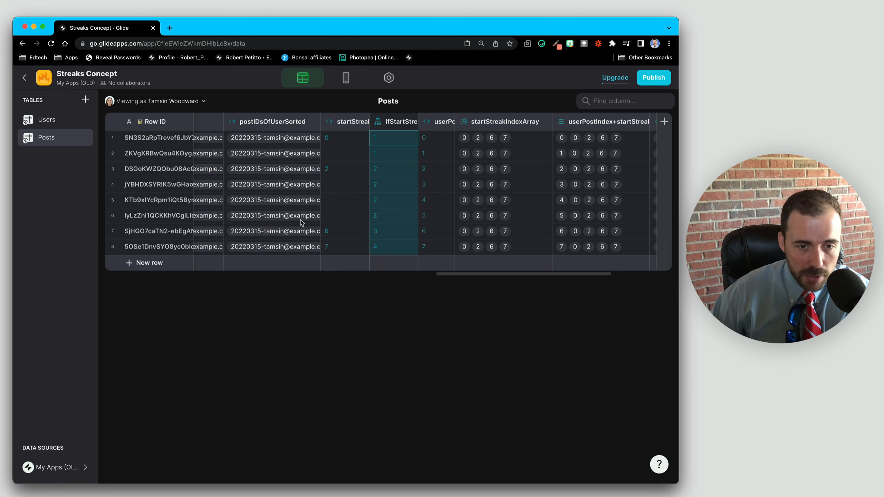
click(388, 145)
key(Escape)
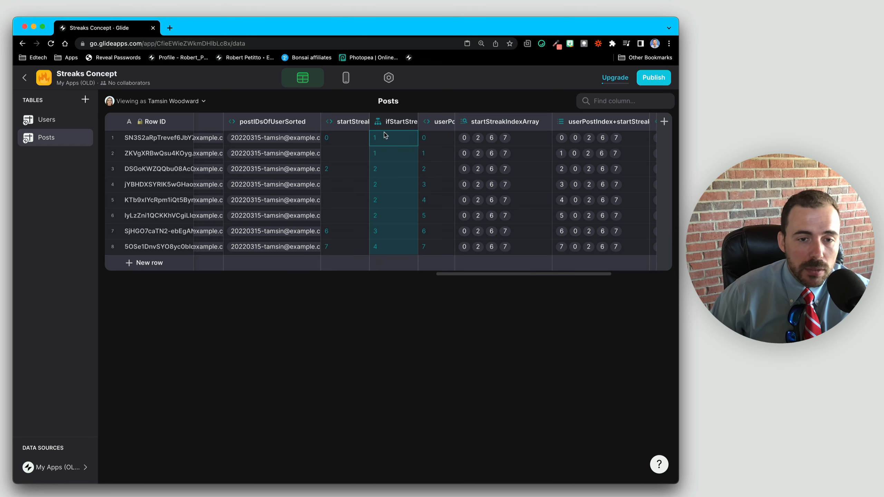
scroll(379, 221, left, 8)
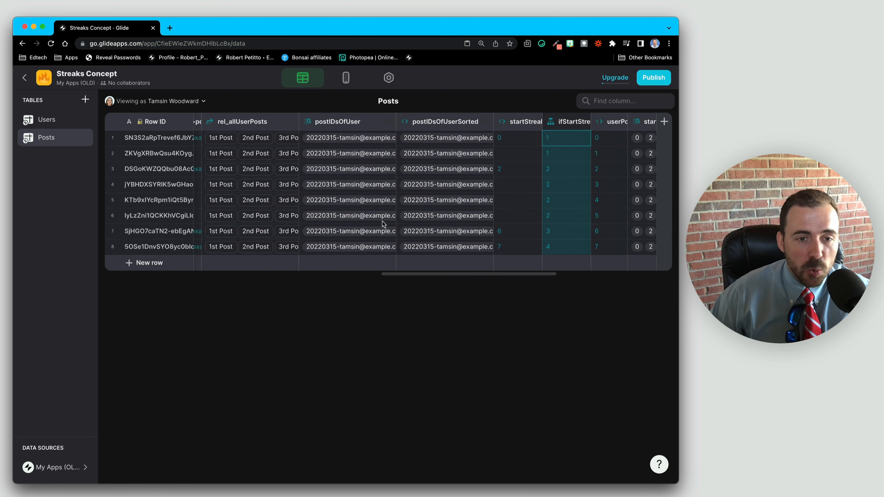
scroll(382, 221, left, 10)
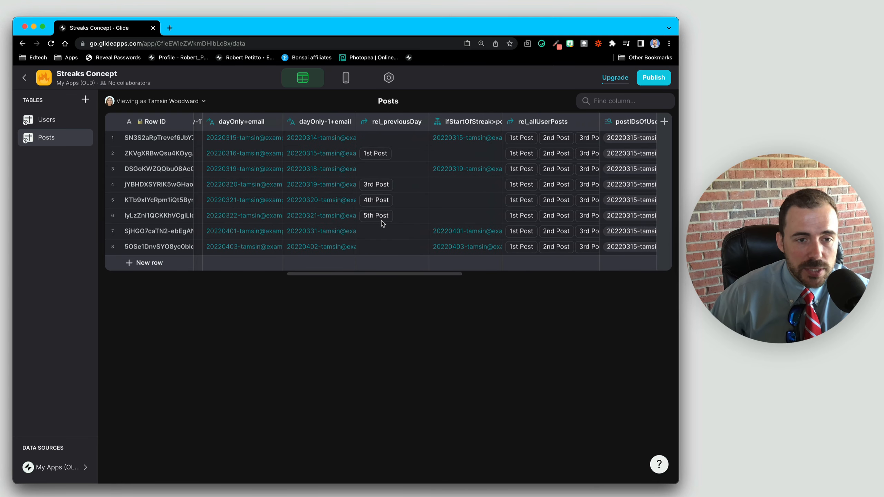
click(345, 122)
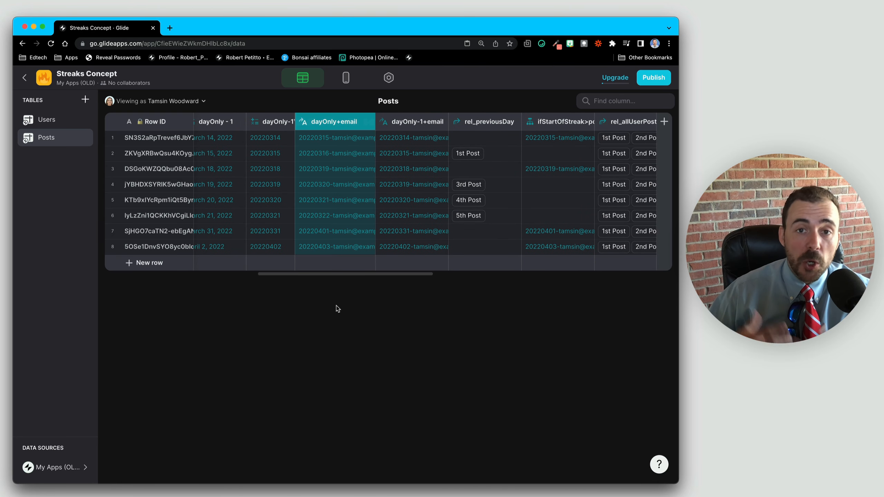
Step: Move the ifStartStreak>+1>Index column to the end of the Posts table
scroll(442, 237, right, 15)
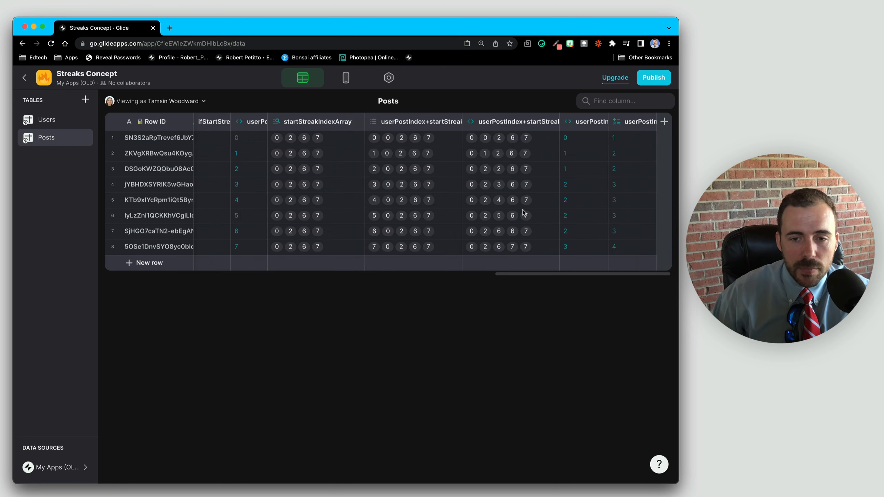
scroll(223, 168, left, 3)
scroll(230, 168, left, 2)
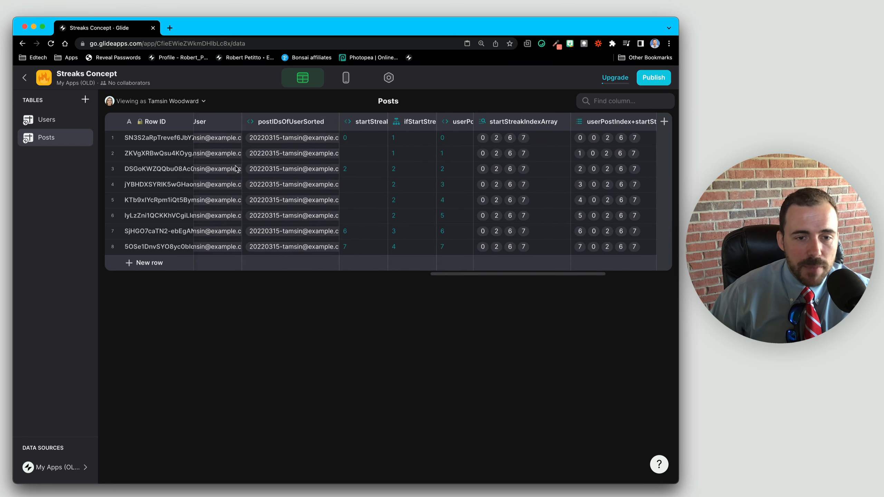
drag(401, 121, 644, 122)
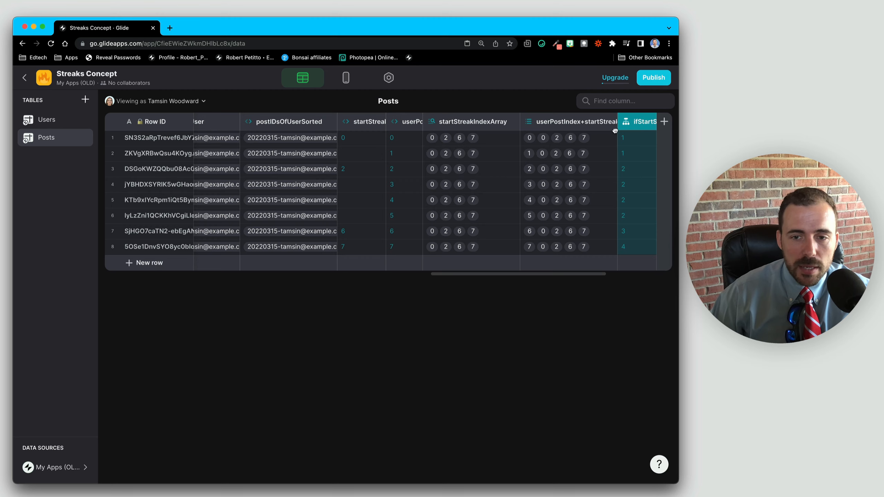
scroll(615, 131, right, 6)
drag(441, 121, 639, 126)
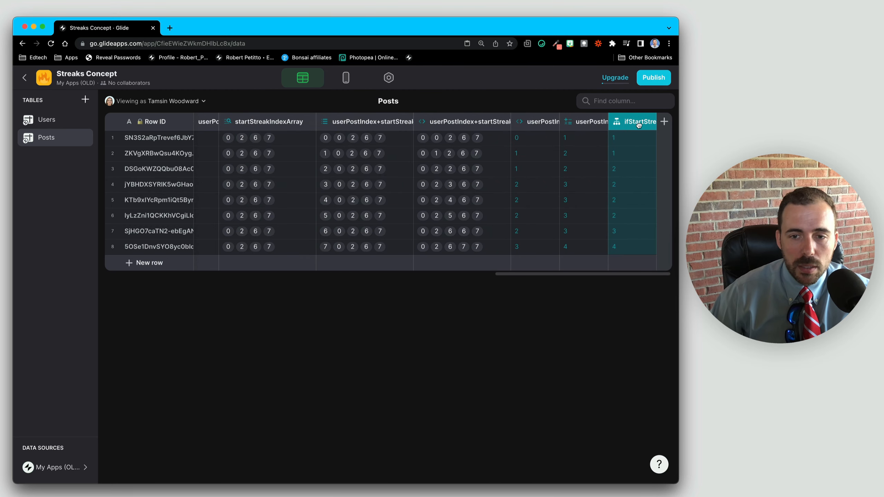
click(637, 144)
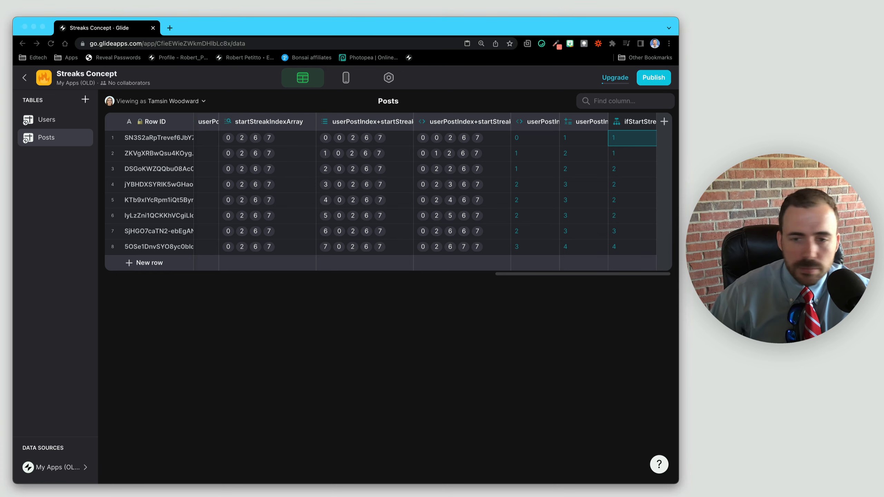
Step: Add a text column labelled postID+groupNumber at the end of the Posts table
click(664, 122)
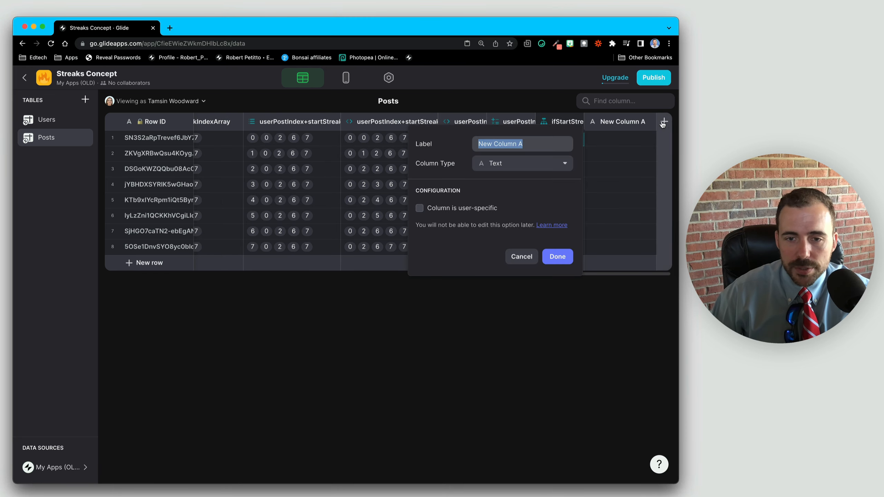
text(postID)
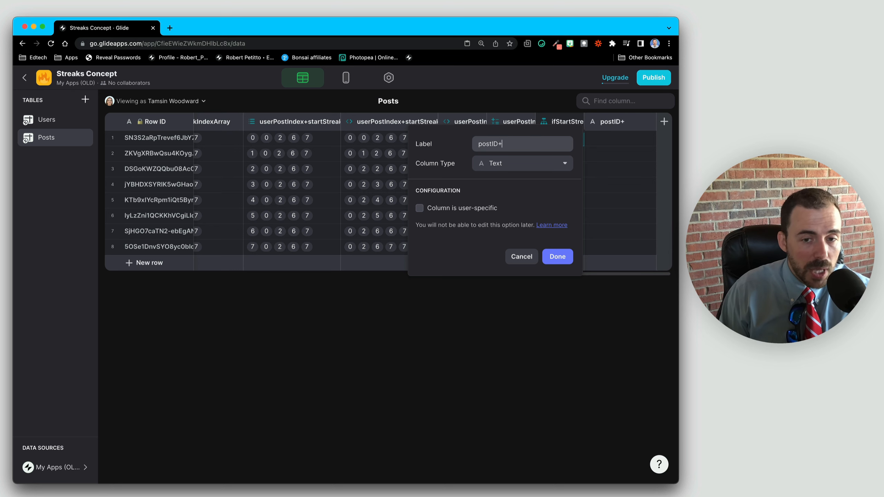
text(+group)
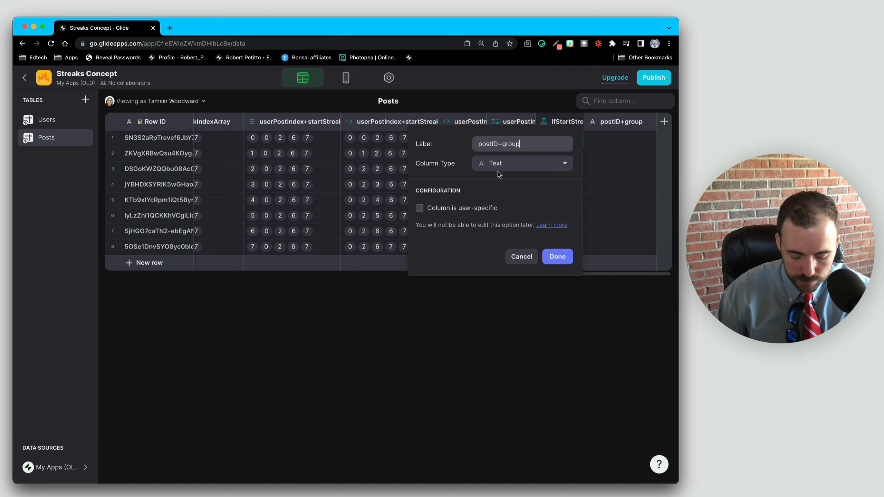
text(Number)
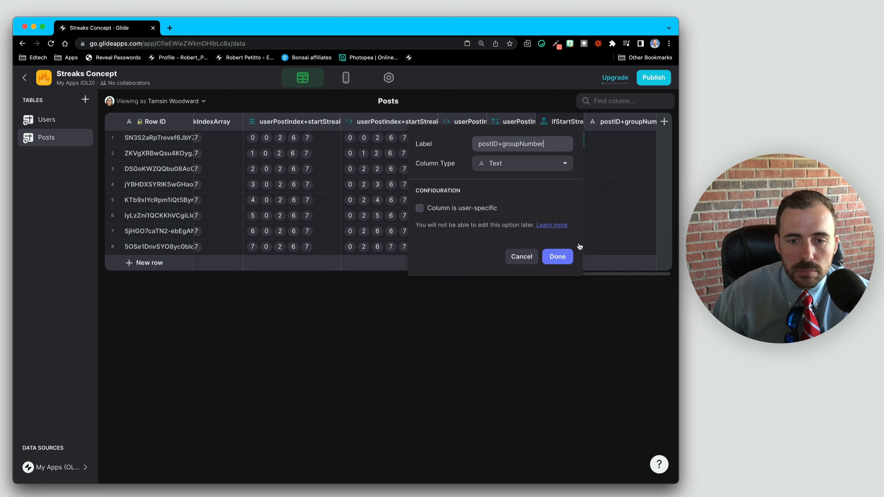
click(557, 256)
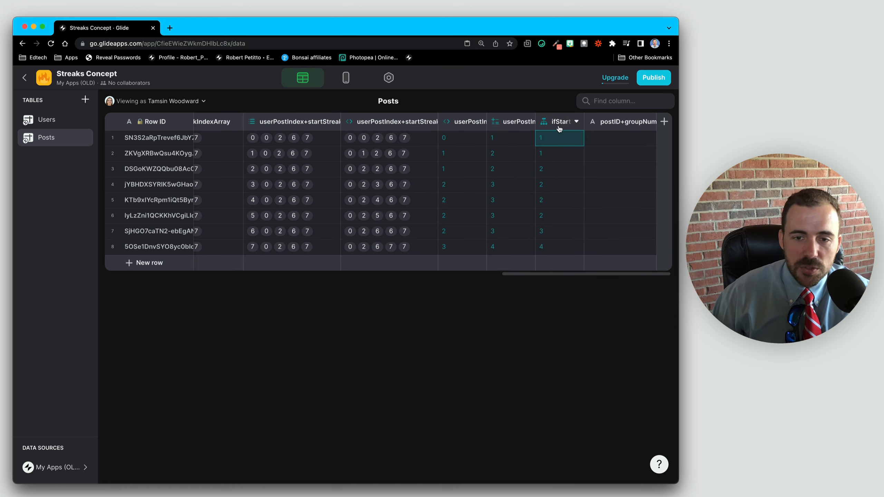
Step: Rename the ifStartStreak>+1>Index column to groupNumber
click(558, 122)
text(g)
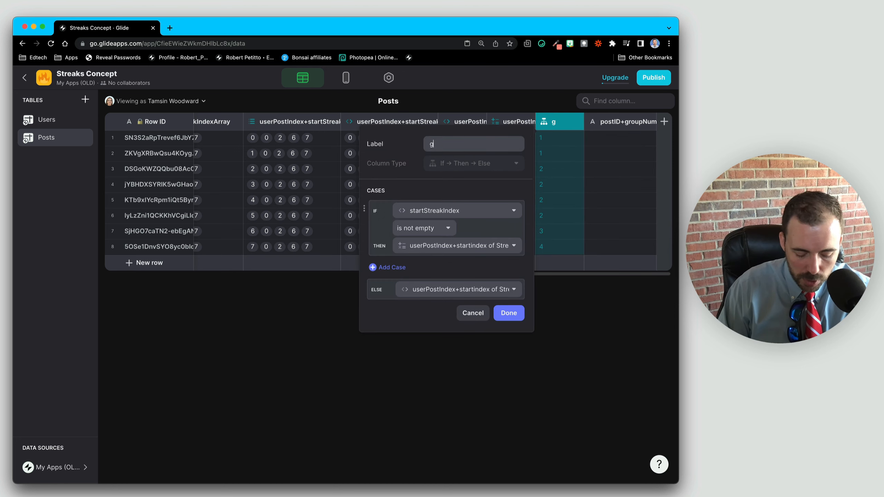
text(roupNumber)
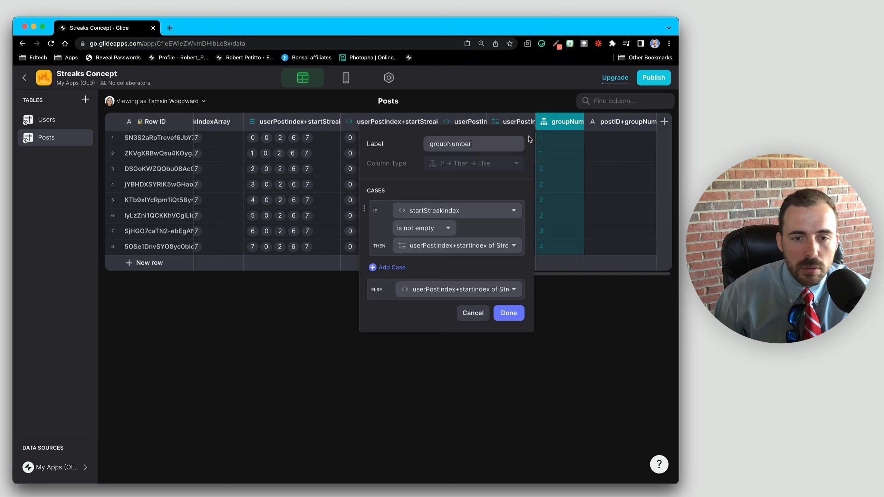
click(511, 313)
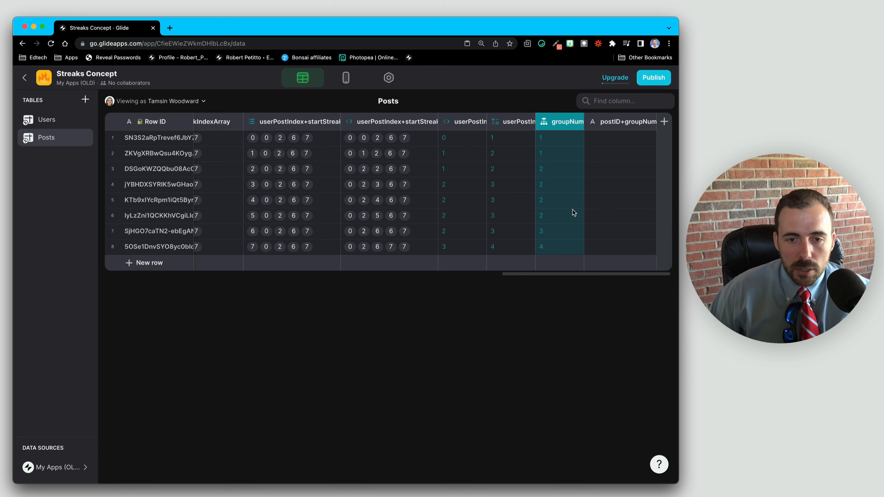
Step: Rename the Find Element Index column that locates userPostsIndex in the sorted streak array to groupNumber
click(460, 122)
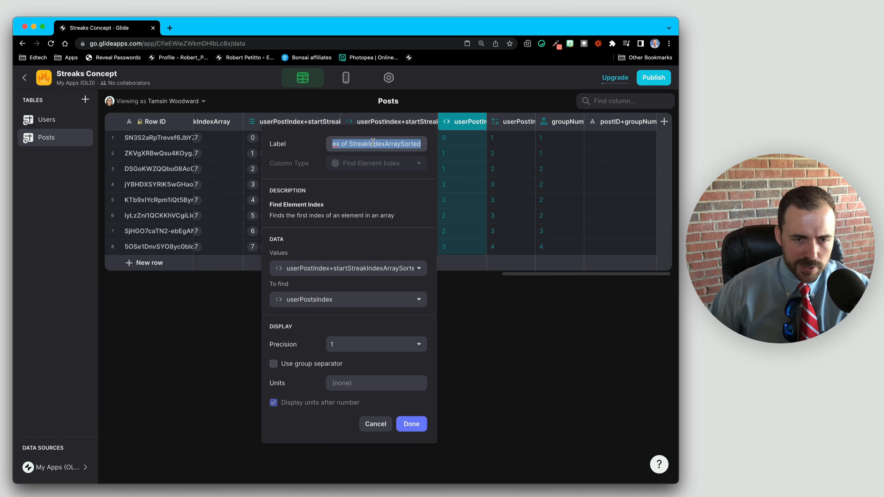
text(grou)
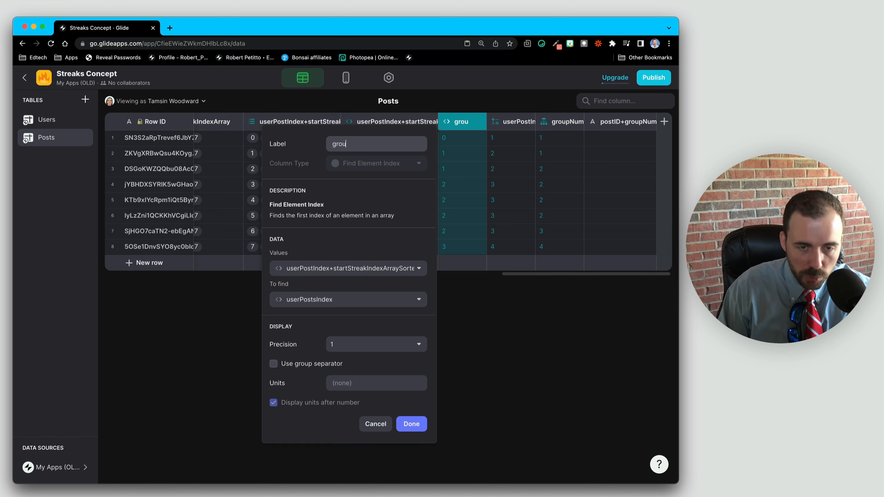
text(pN)
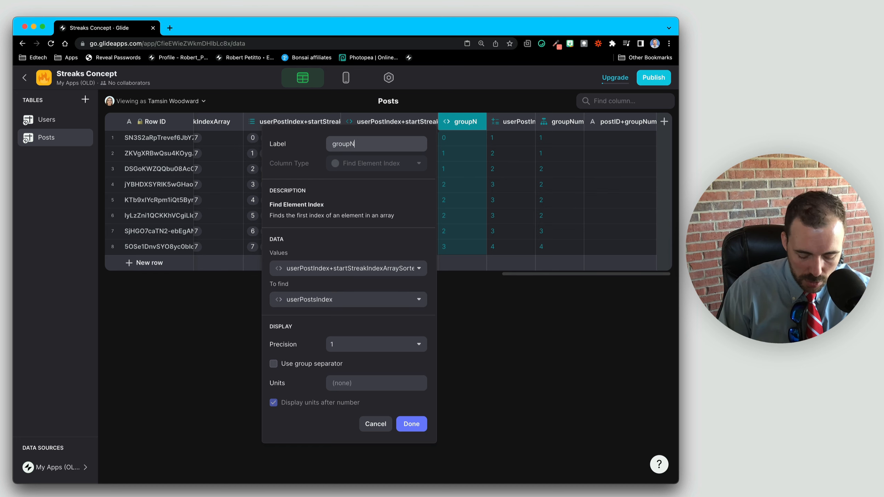
text(umber)
click(407, 425)
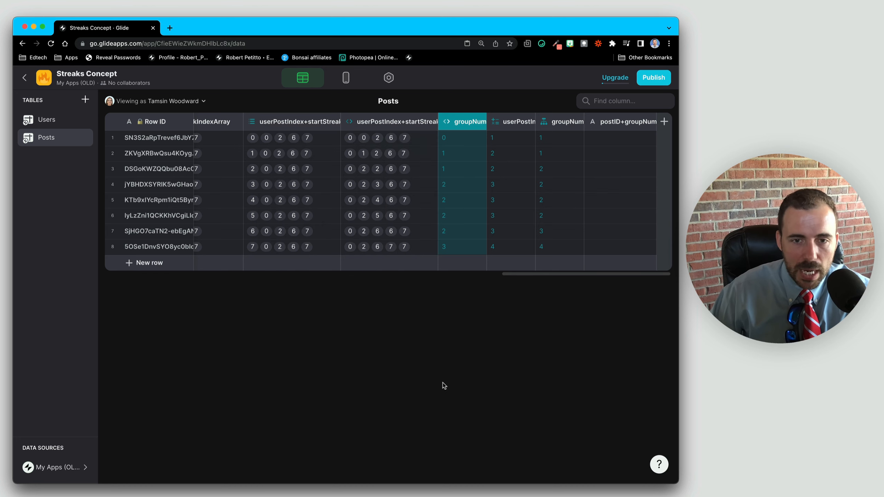
Step: Rename the math column that adds 1 to groupNumber as groupNumber+1
double_click(515, 121)
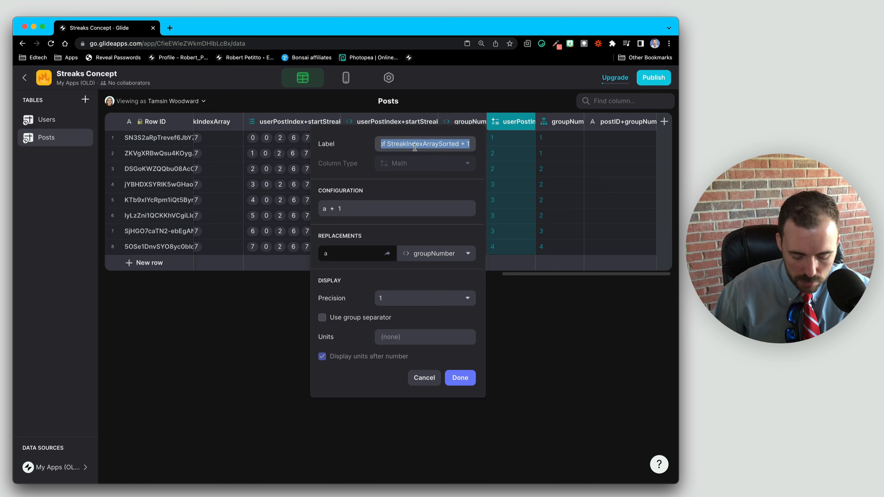
text(groupNumber+1)
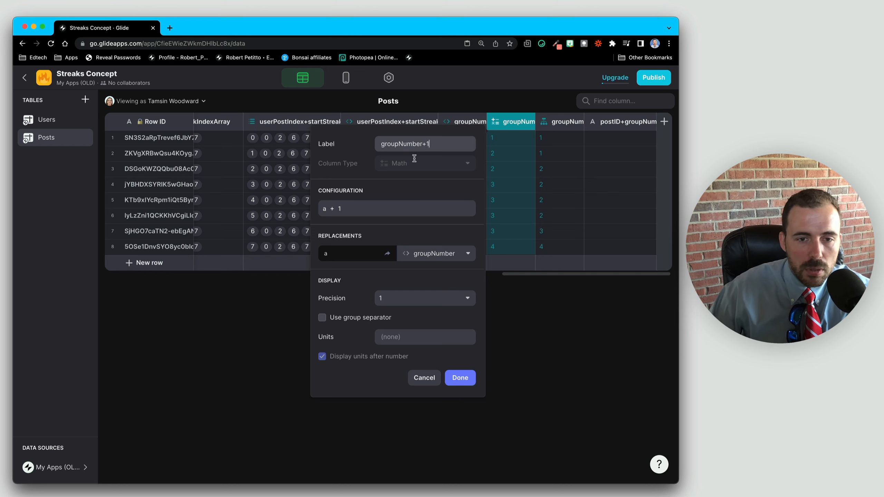
click(460, 378)
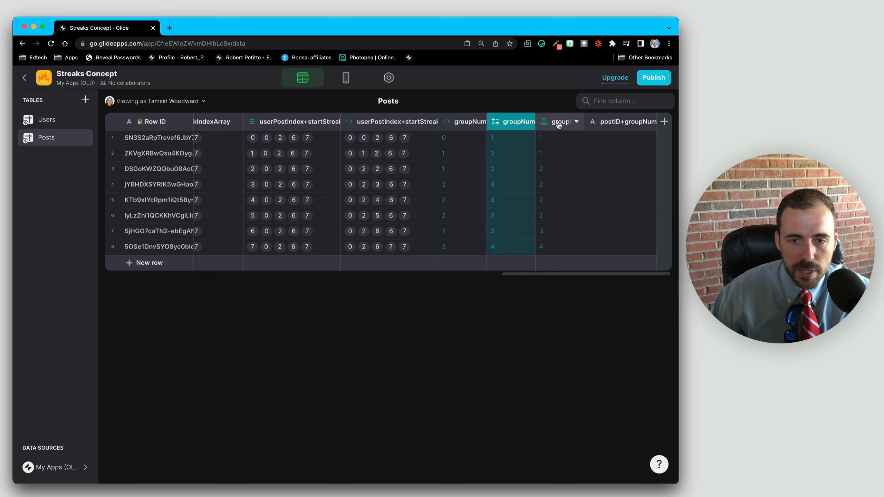
Step: Rename the if-then-else column based on startStreakIndex to ifGroupNumber
double_click(560, 121)
key(Left)
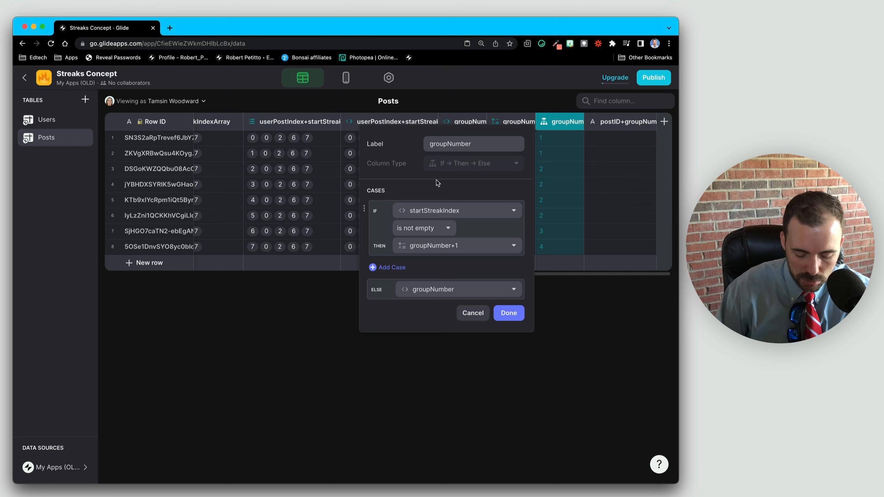
text(ifC)
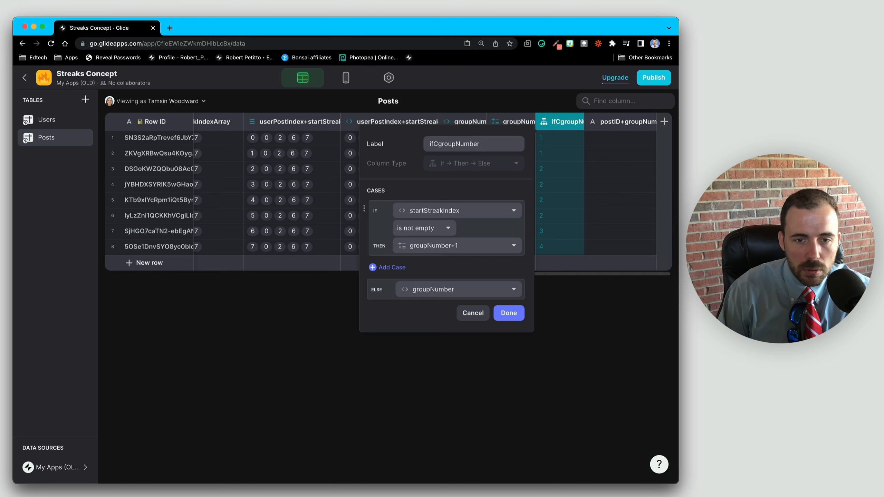
key(BackSpace)
key(Delete)
text(G)
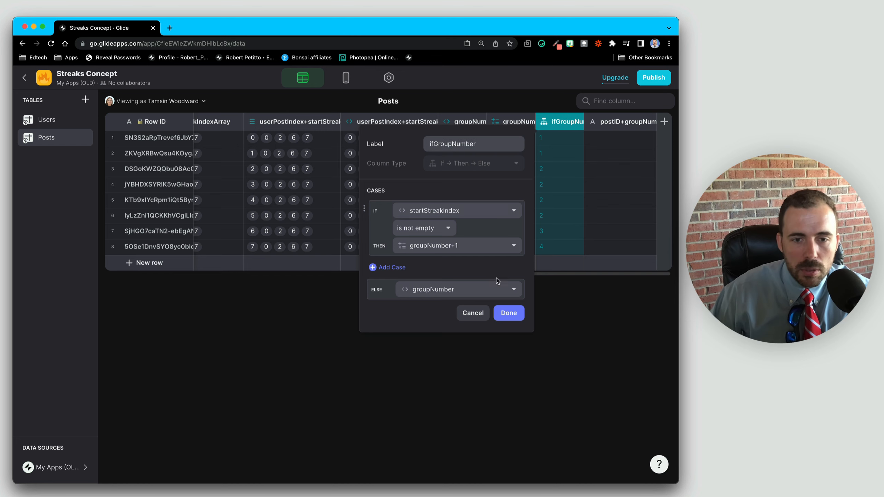
click(509, 313)
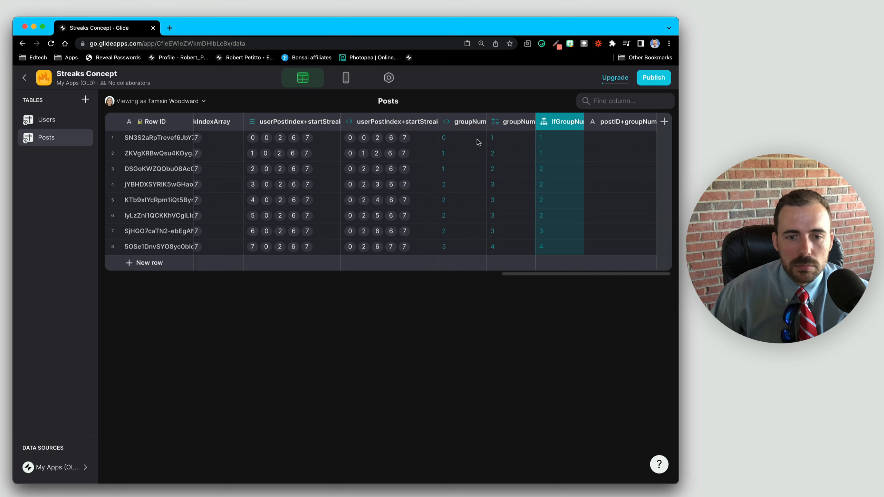
double_click(613, 128)
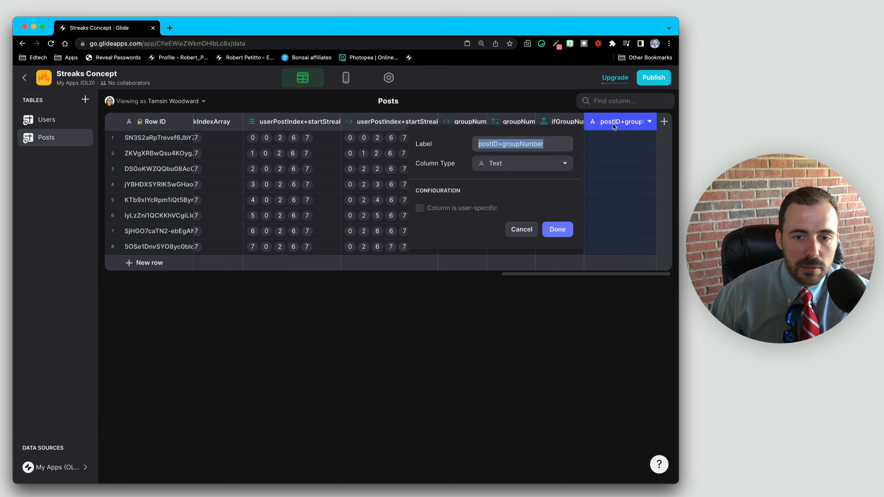
click(507, 147)
key(BackSpace)
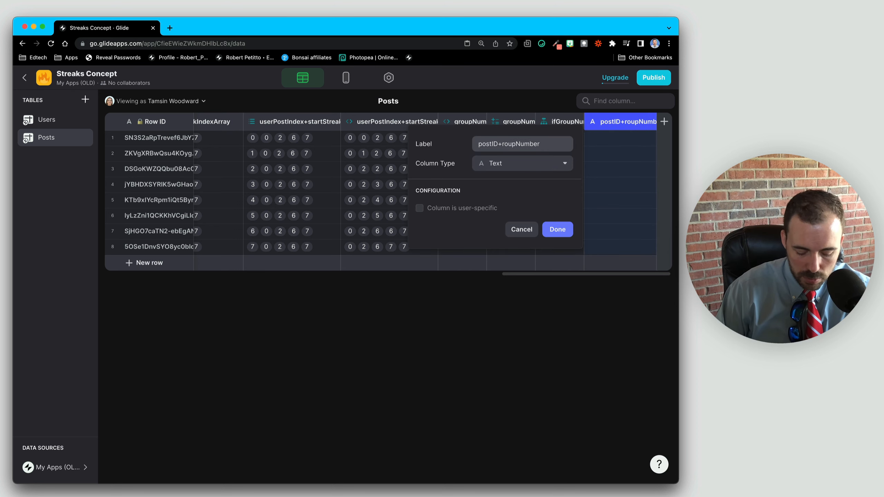
text(ifG)
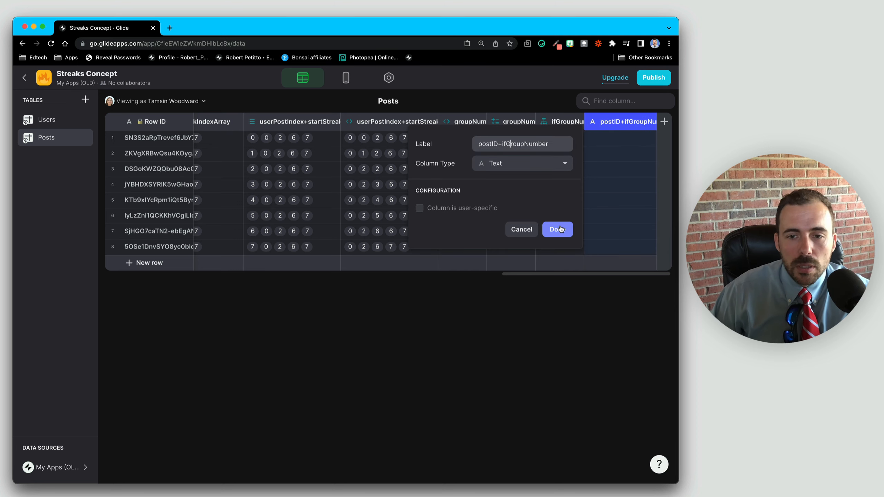
click(528, 166)
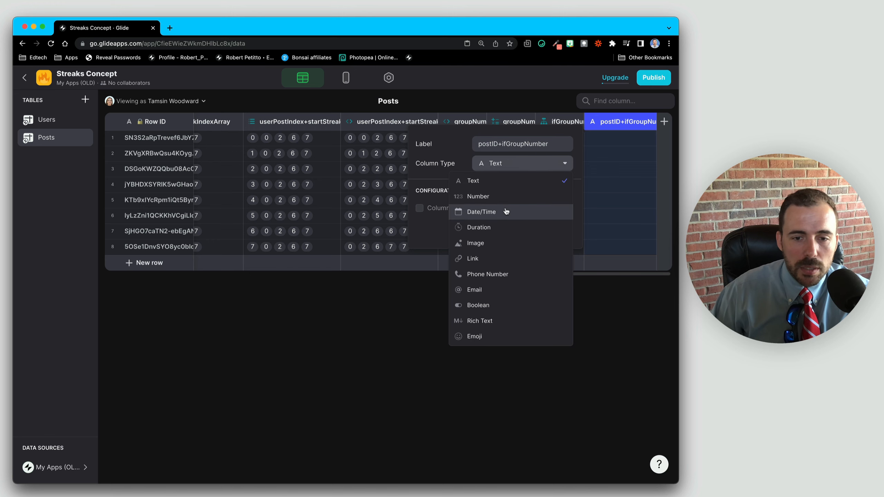
click(430, 176)
click(521, 229)
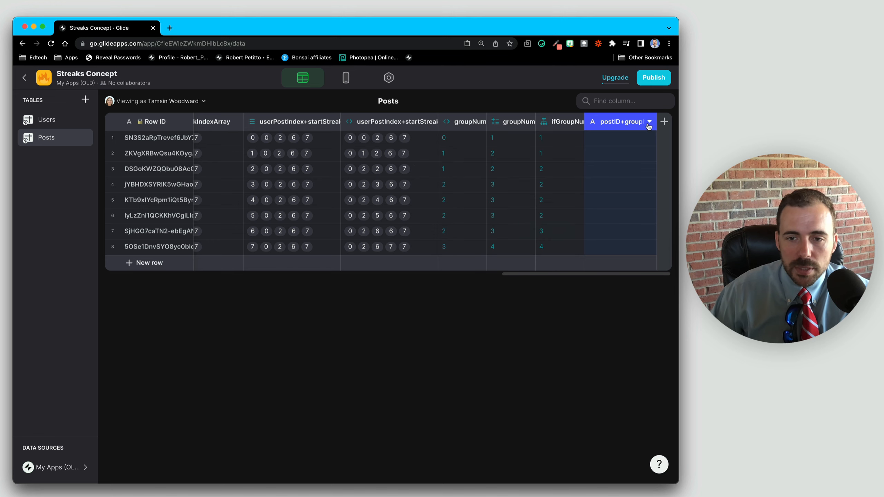
Step: Copy the label of the postID+groupNumber text column and delete that column from the Posts table
click(650, 121)
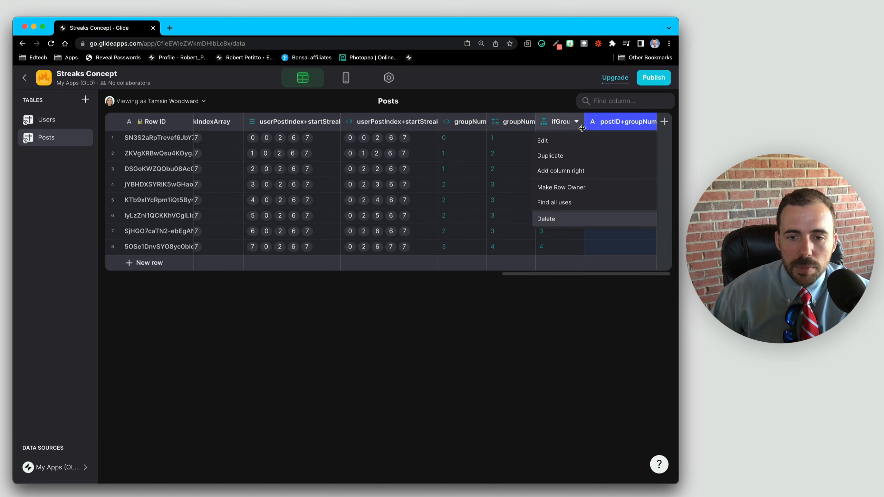
click(555, 139)
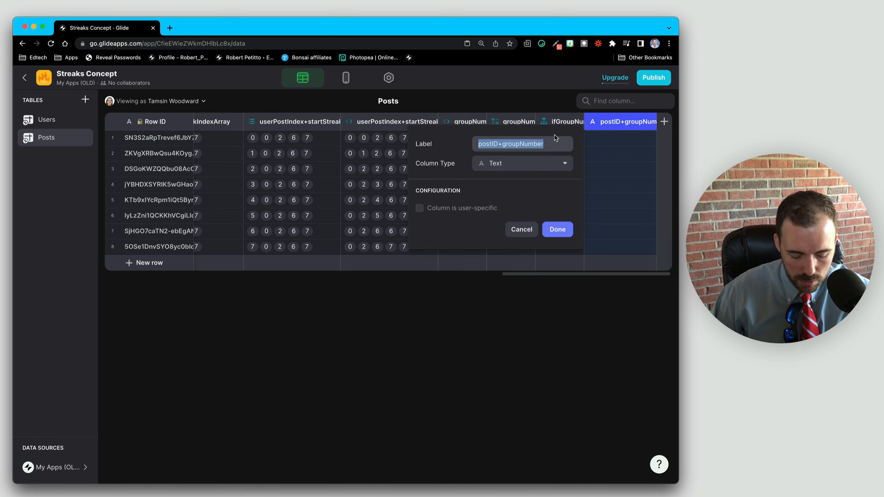
key(super+x)
click(521, 230)
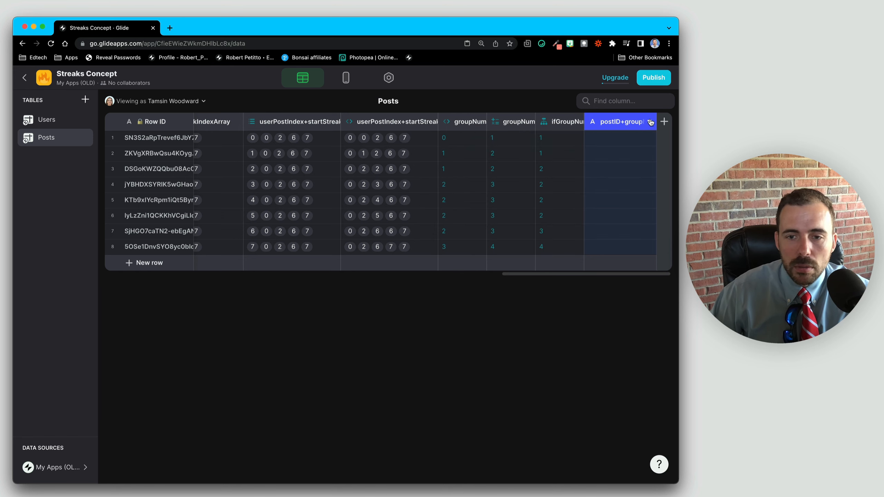
click(650, 122)
click(574, 219)
click(442, 303)
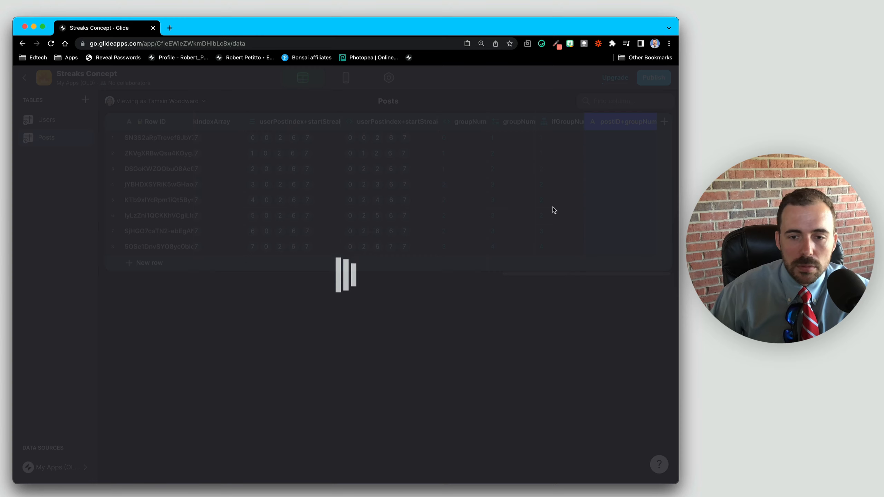
Step: Add a template column labelled postID+groupNumber at the end of the Posts table
click(664, 121)
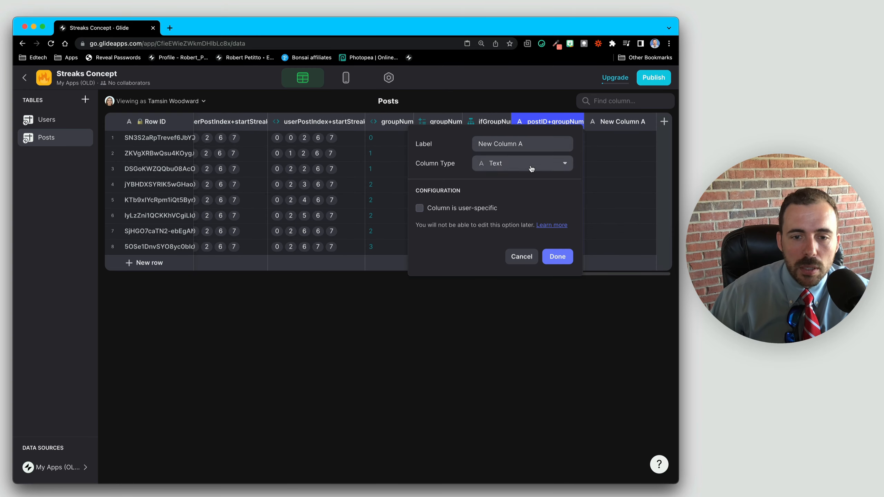
click(531, 169)
click(515, 210)
triple_click(519, 143)
key(super+v)
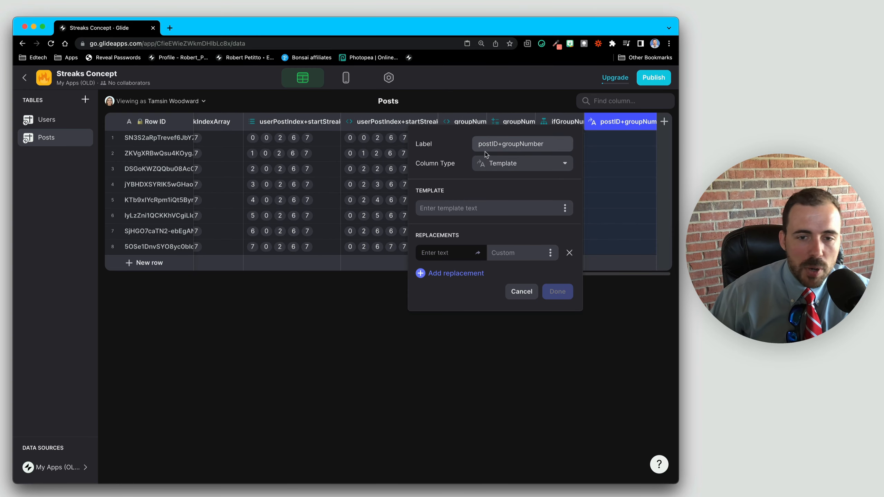
Step: Set the template text to 1-2 and add replacement entries for 1 and 2
click(543, 210)
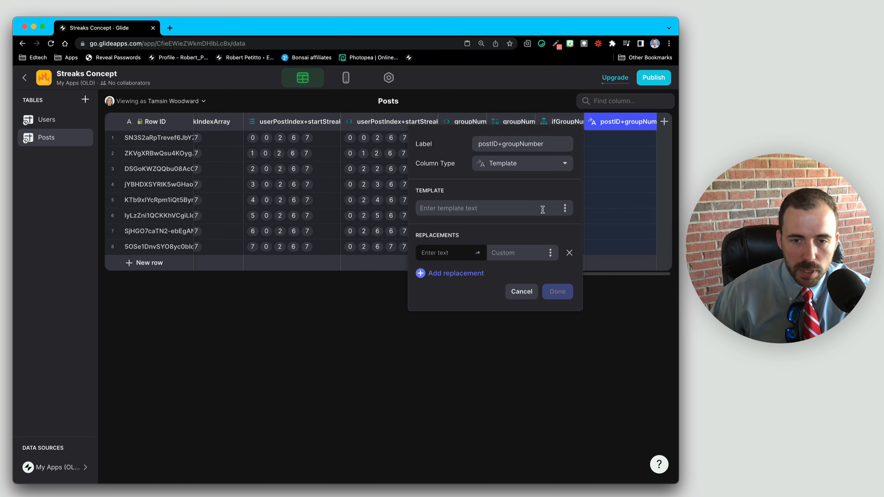
text(1-2)
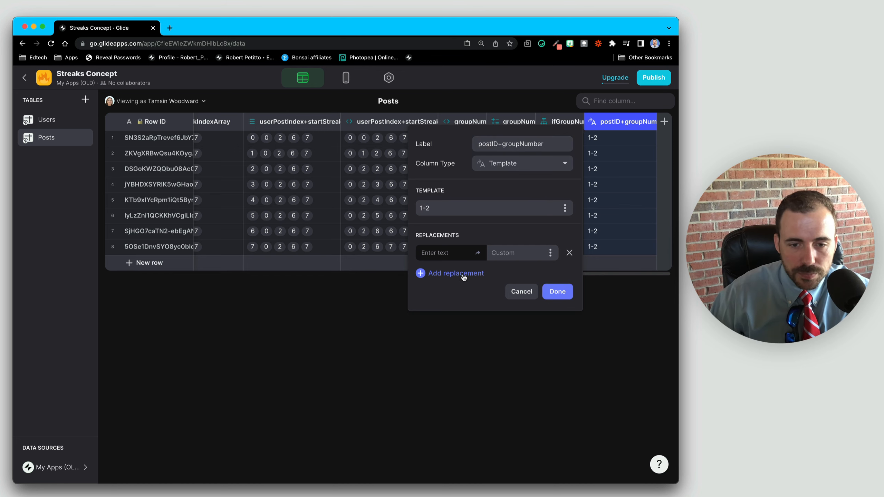
click(453, 273)
click(441, 253)
text(1)
click(439, 273)
text(2)
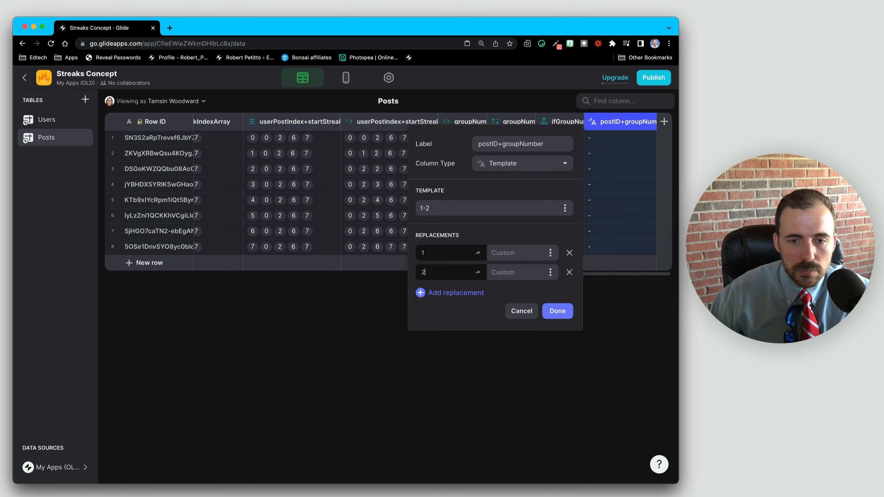
Step: Replace 1 with the dayOnly+email column and 2 with ifGroupNumber, and save the template column
click(550, 253)
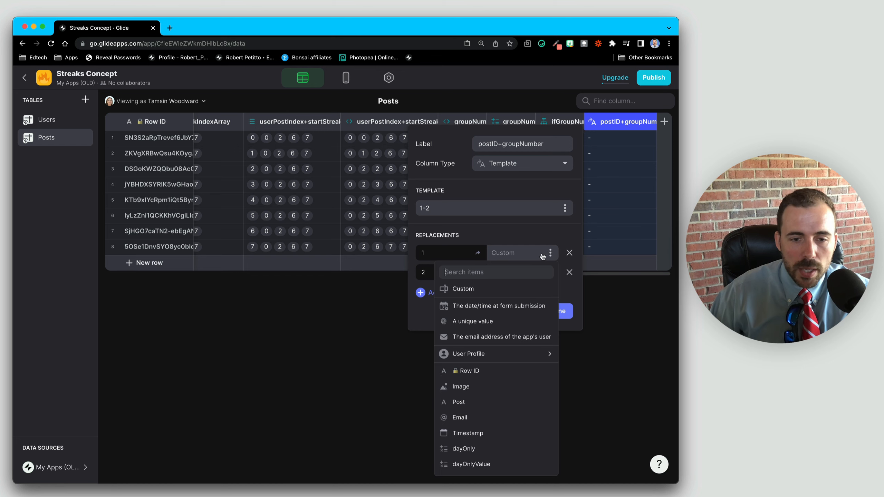
scroll(523, 418, down, 5)
scroll(511, 407, up, 2)
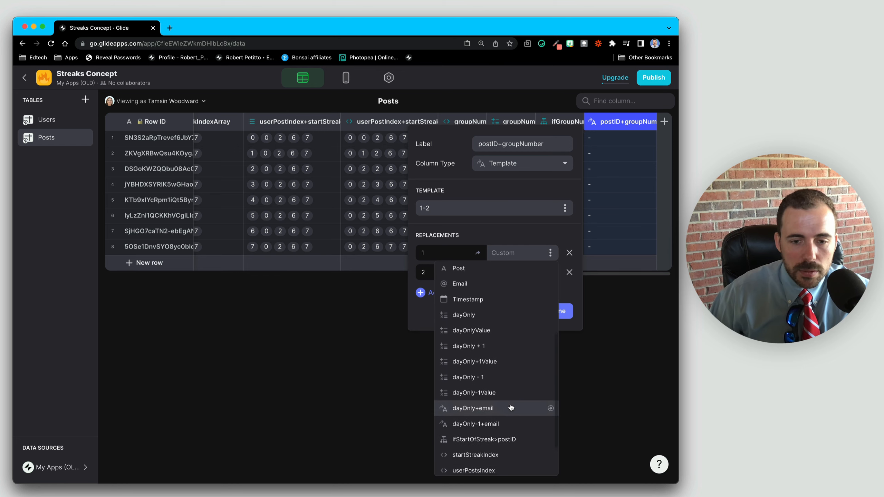
click(475, 416)
click(551, 273)
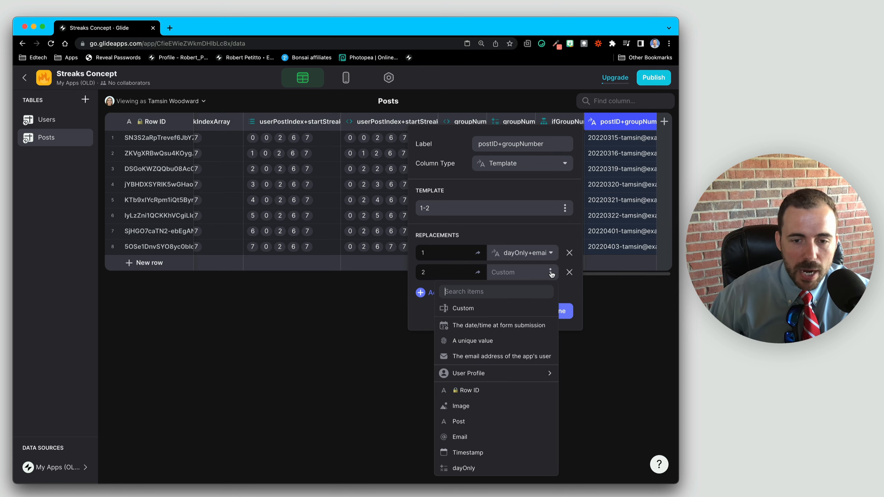
scroll(514, 420, down, 5)
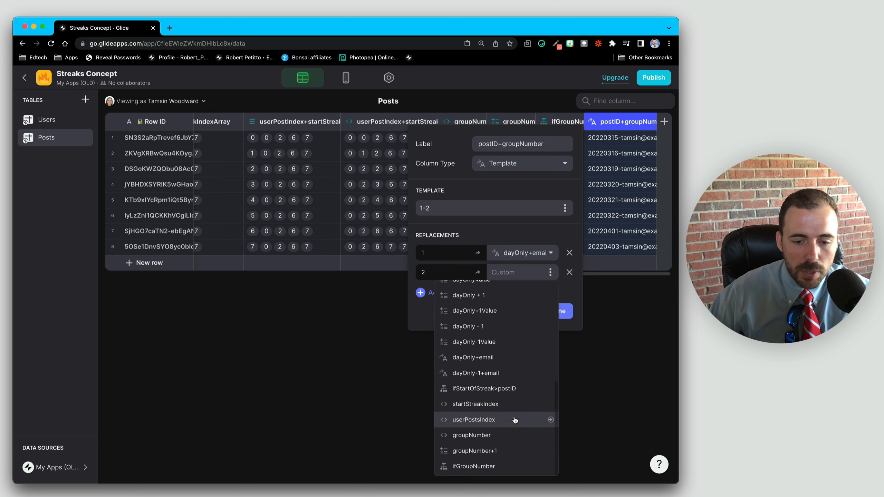
click(471, 467)
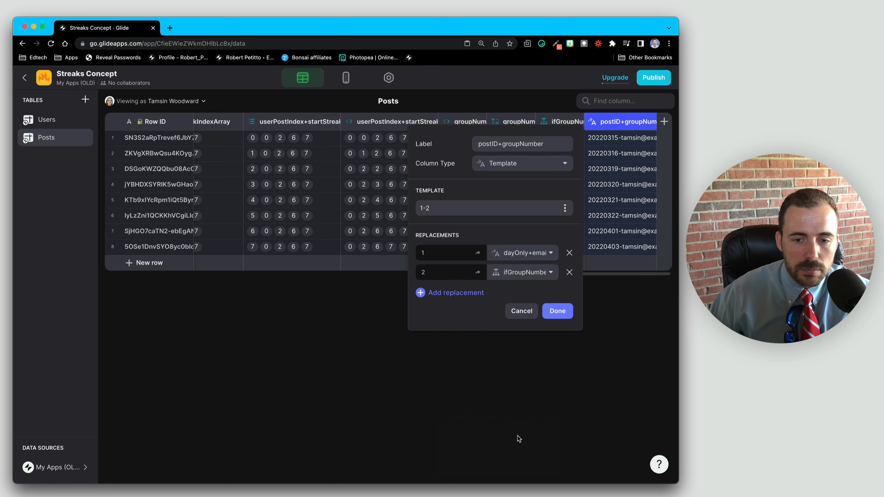
click(557, 311)
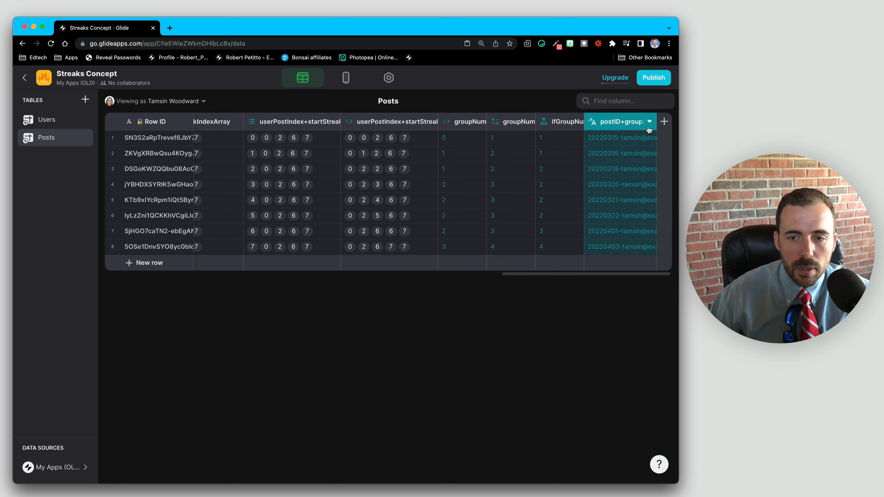
Step: Widen the postID+groupNumber column and review its combined values across the rows
drag(657, 126, 702, 123)
click(621, 211)
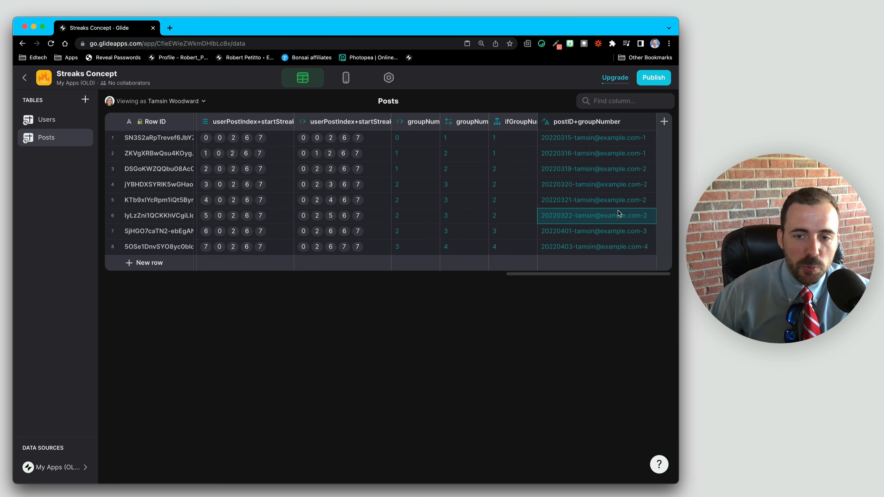
click(586, 138)
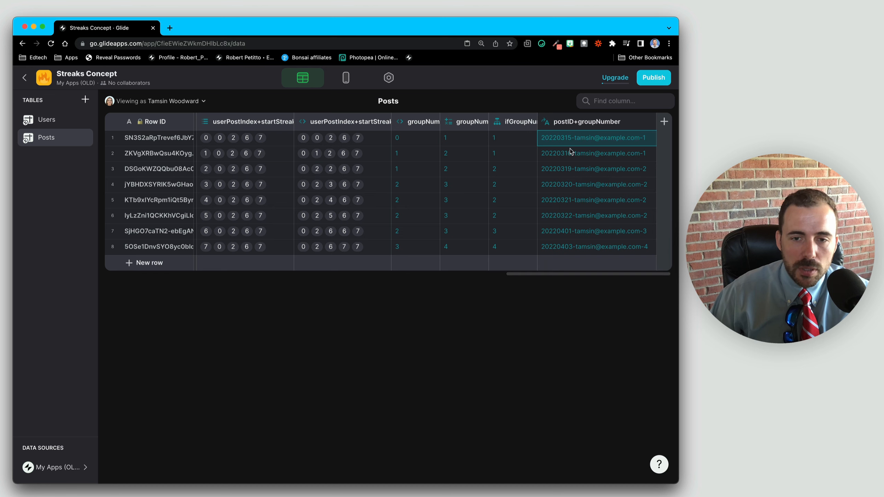
drag(561, 140, 565, 199)
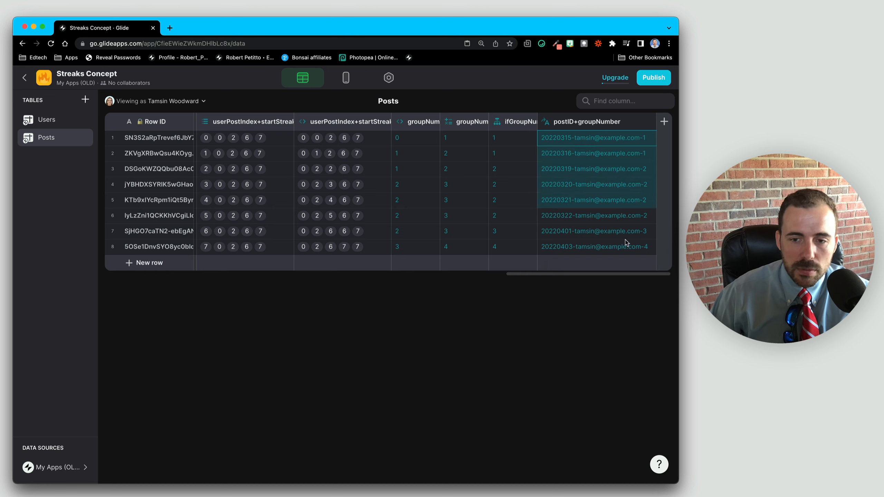
click(628, 248)
click(629, 178)
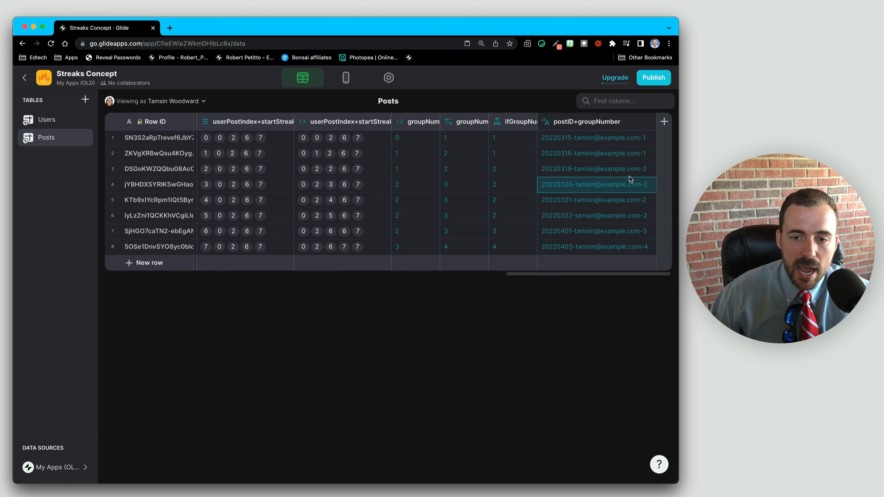
Step: Review the postID+groupNumber values across all rows and within the second streak group
key(Up)
key(Up)
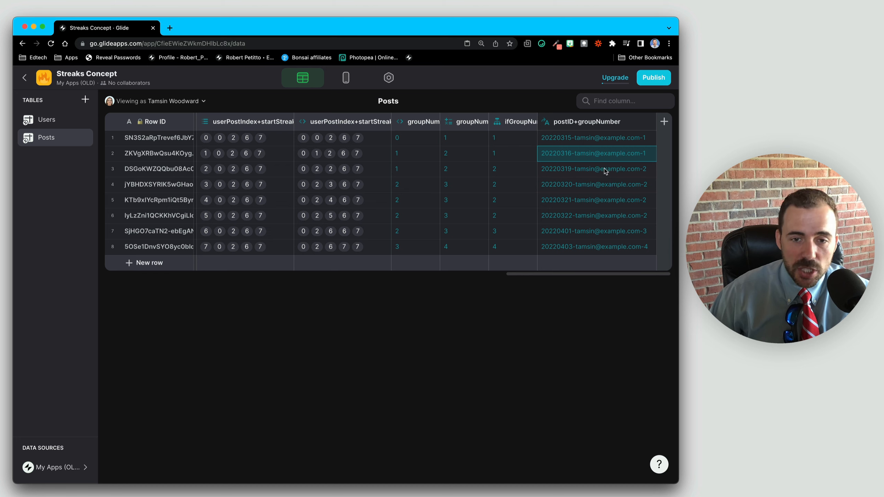
drag(576, 141, 588, 246)
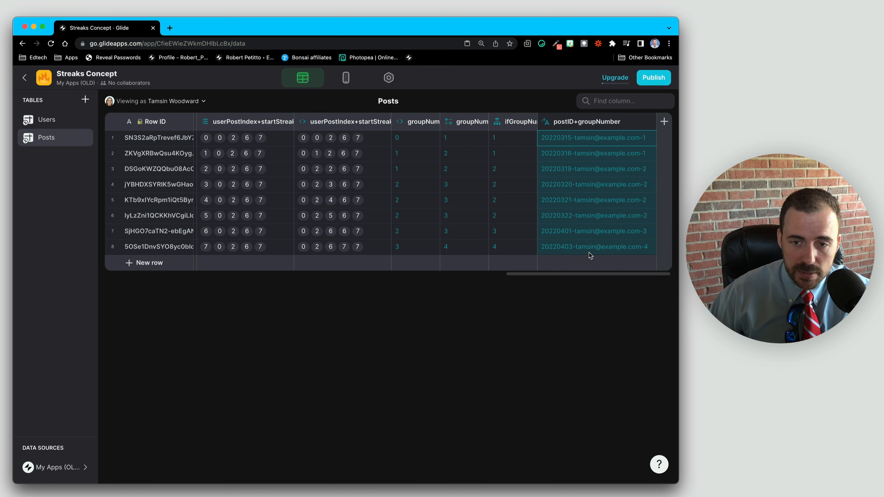
drag(587, 170, 593, 210)
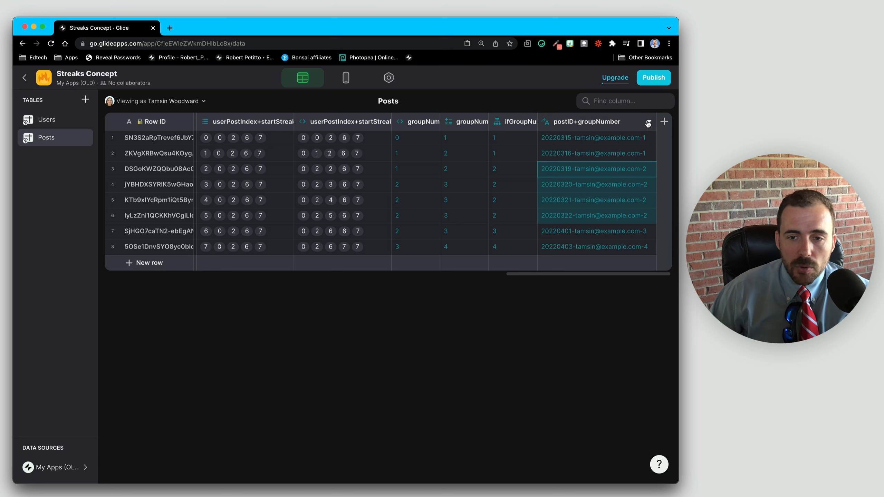
Step: Duplicate the postID+groupNumber column and label the duplicate rel_postID+groupNumber copy_self
click(665, 122)
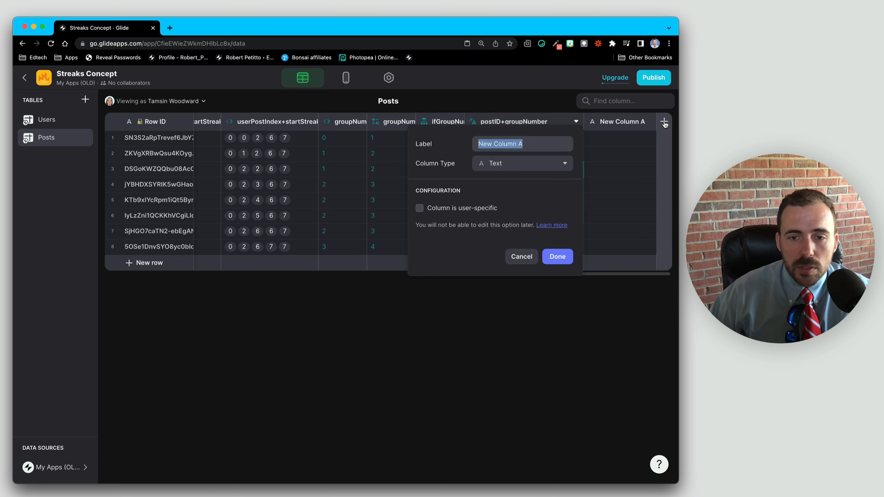
click(522, 256)
click(647, 124)
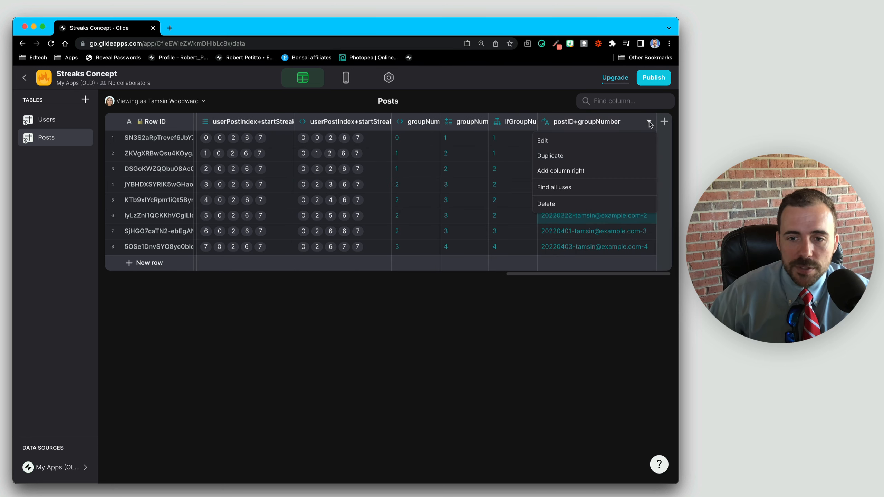
click(586, 159)
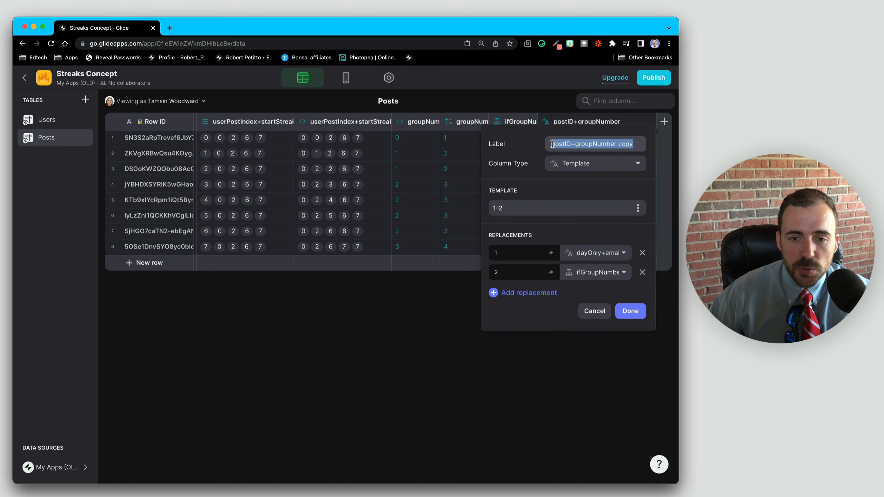
click(552, 144)
text(rel_)
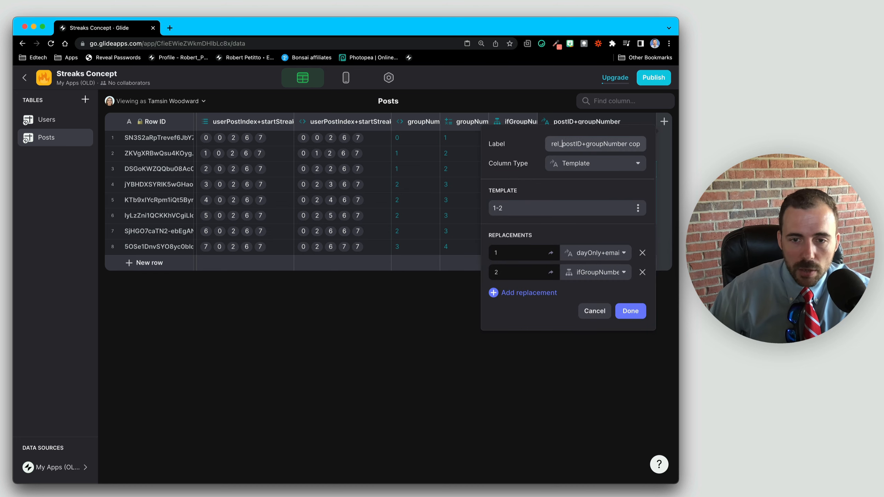
click(640, 143)
text(_self)
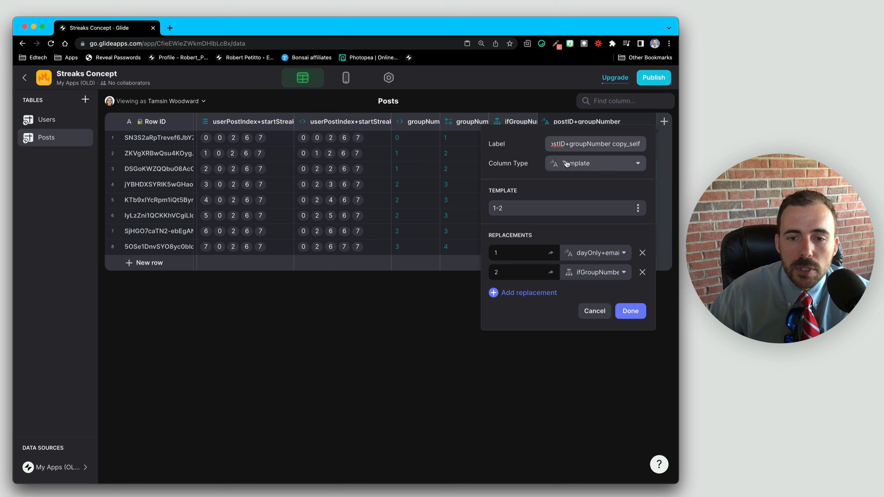
Step: Change the duplicated column's type to Relation and use postID+groupNumber as the value to relate from
click(568, 164)
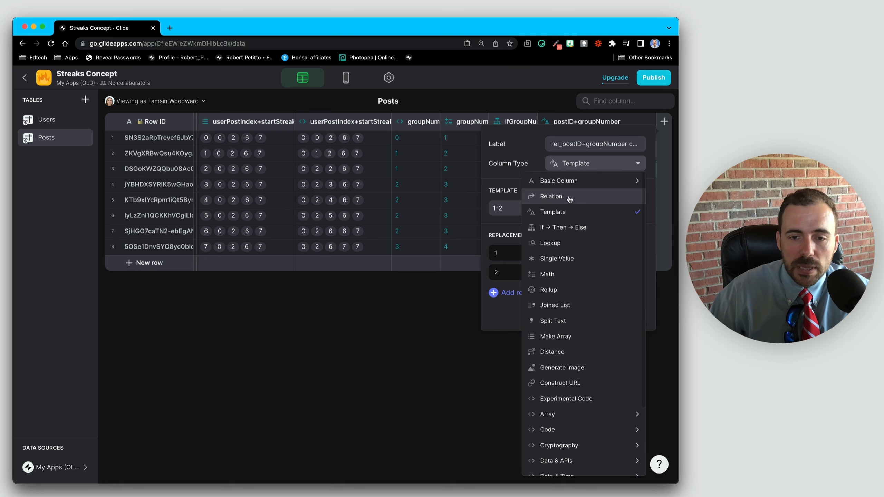
click(551, 197)
click(564, 219)
scroll(555, 453, down, 10)
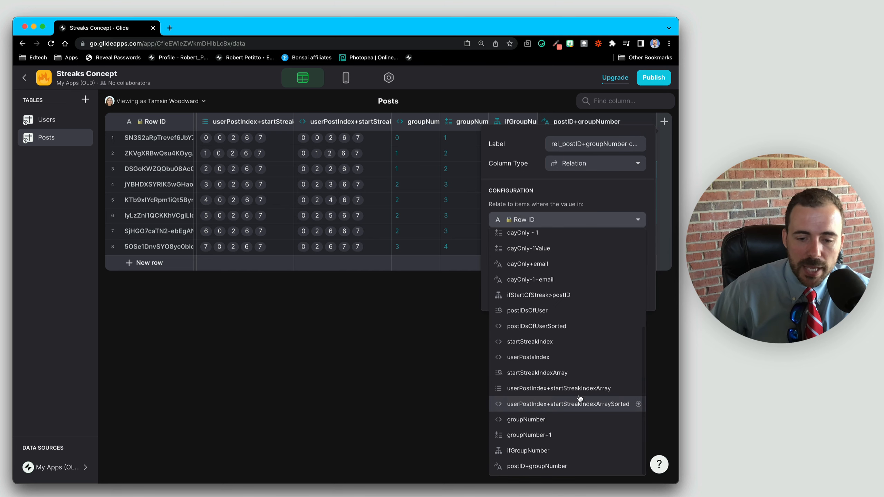
click(546, 468)
Step: Match the relation to postID+groupNumber in the Posts table, allow multiple matches, and save the column
click(535, 251)
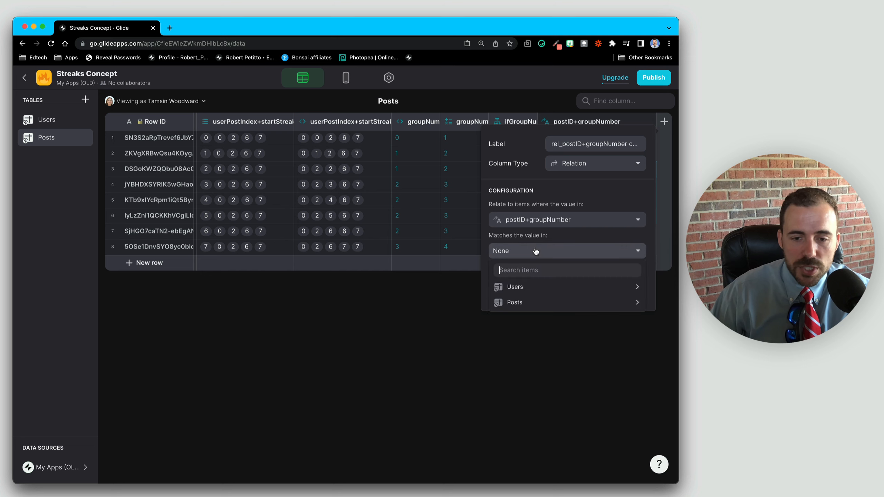
click(511, 301)
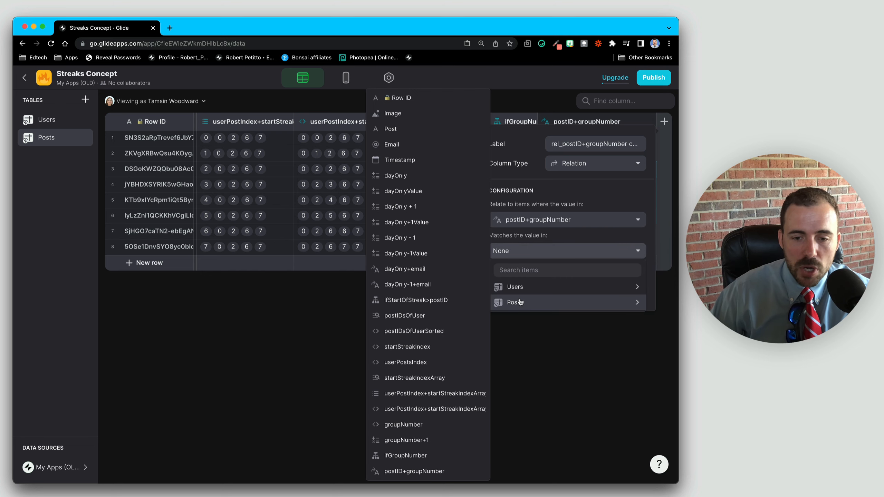
click(414, 472)
click(533, 273)
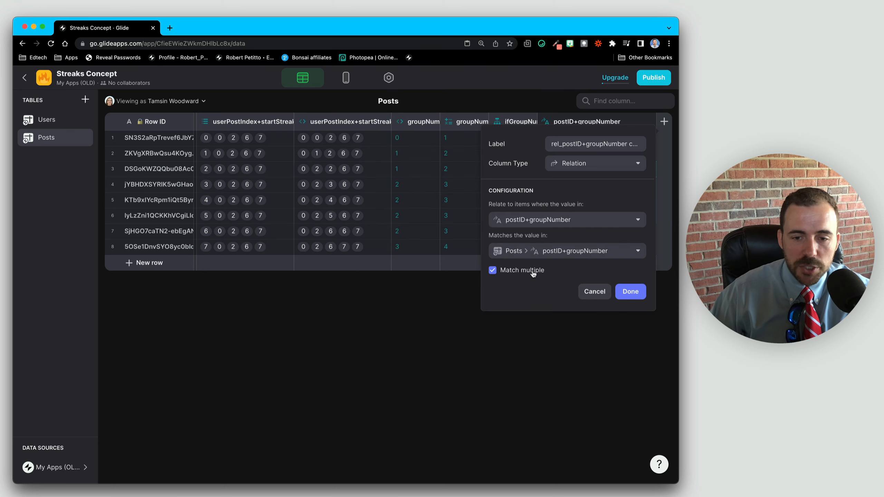
click(630, 292)
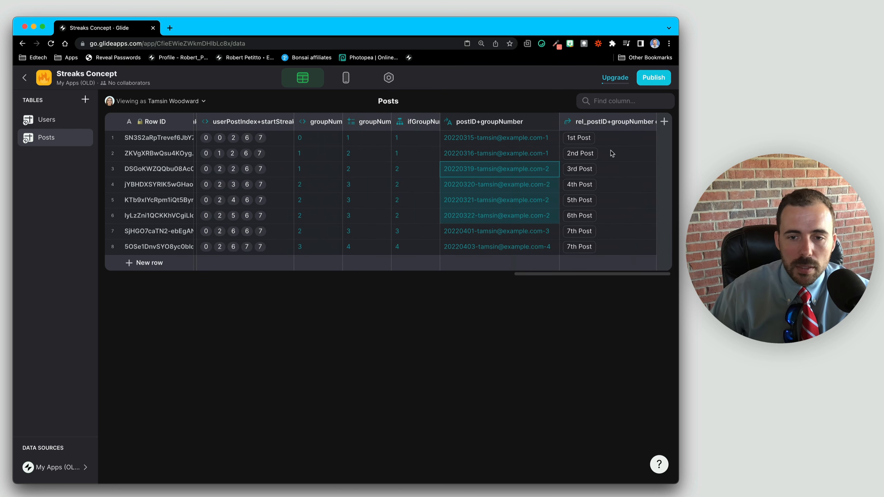
Step: Rename the postID+groupNumber template column email+groupNumber, set replacement 1 to the Email column, and save it
click(477, 124)
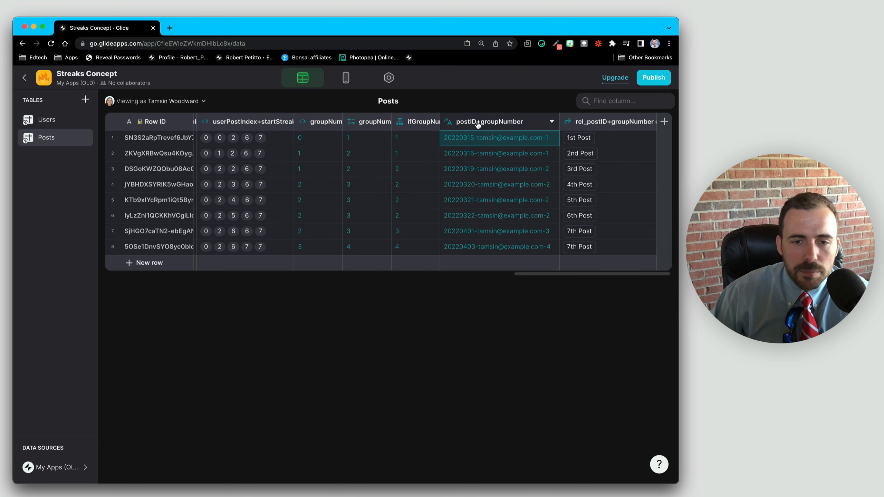
double_click(477, 122)
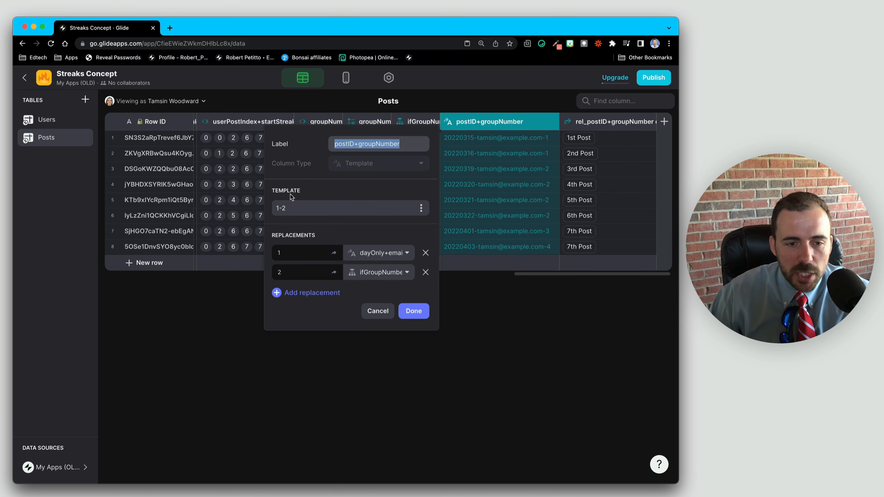
double_click(348, 144)
text(email)
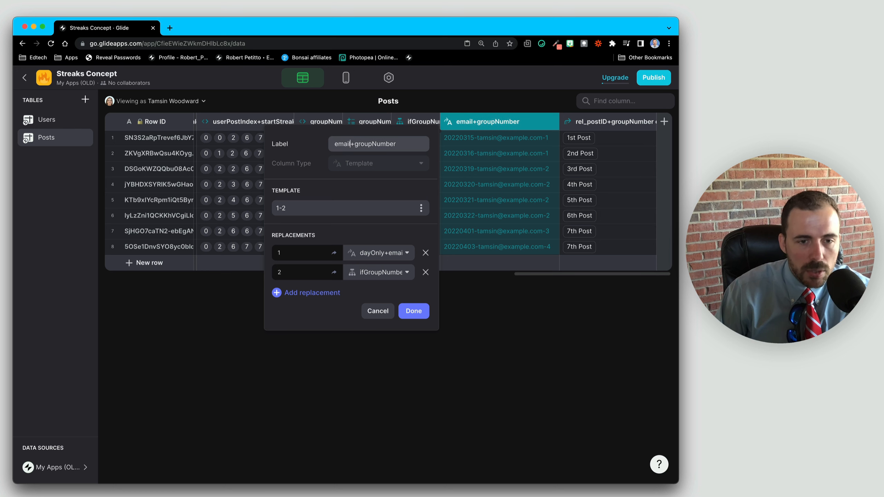
click(378, 253)
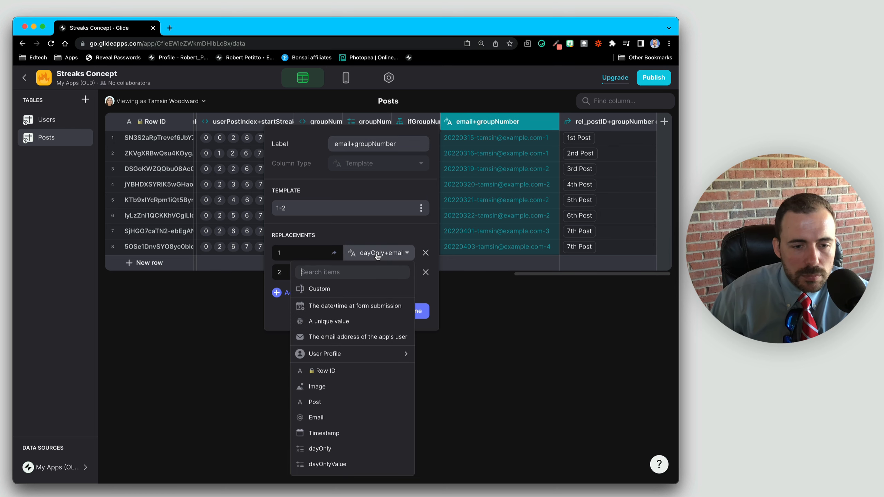
click(355, 417)
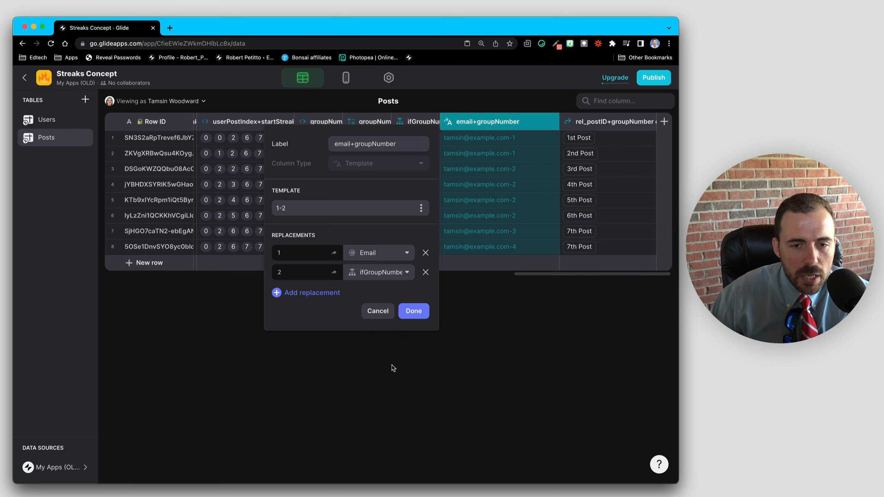
click(414, 312)
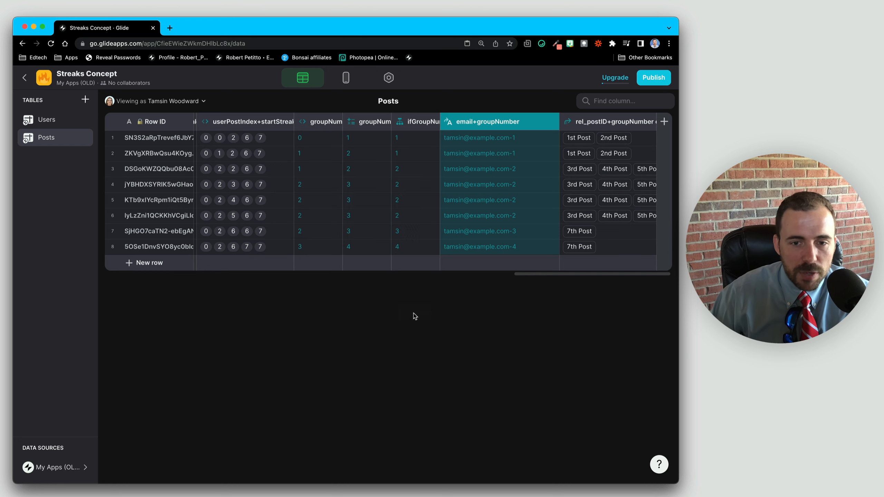
Step: Compare the email+groupNumber and ifGroupNumber values of the first two rows with their related posts
click(468, 139)
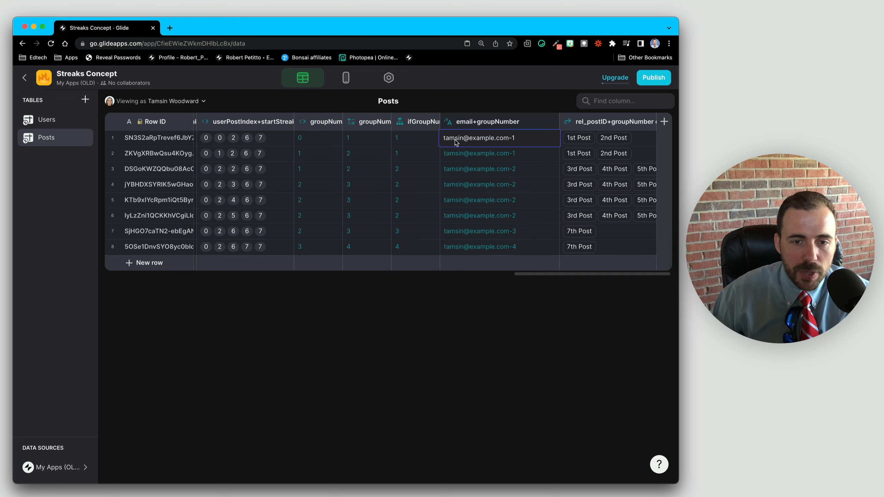
click(606, 190)
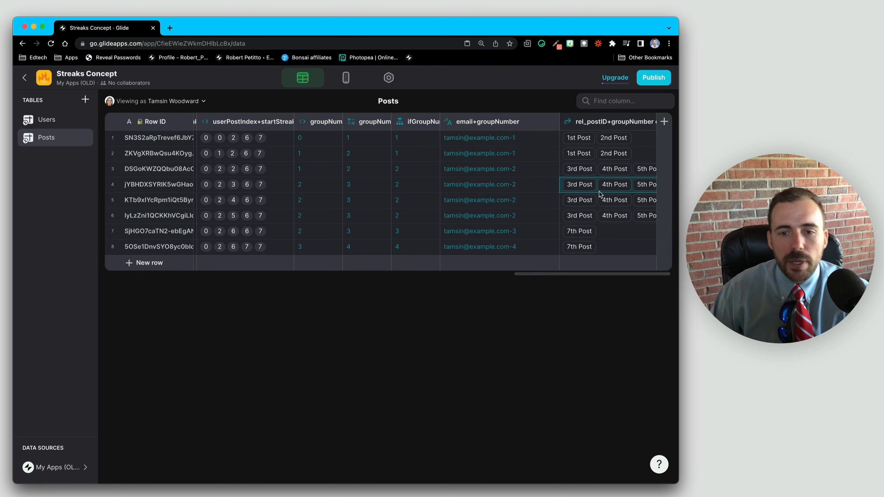
click(621, 145)
click(615, 157)
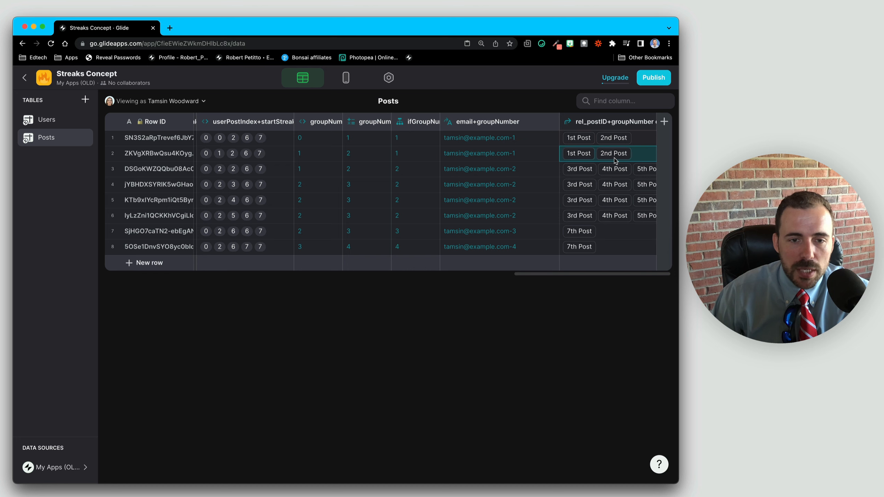
click(418, 145)
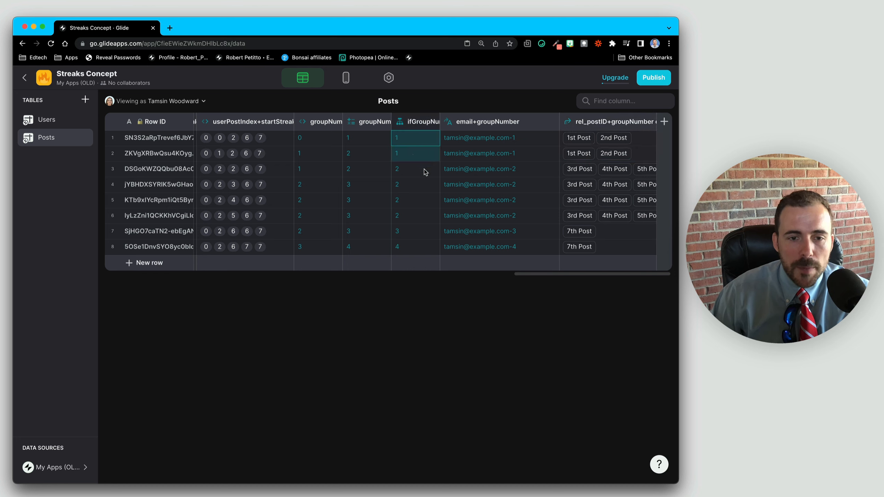
Step: Open the third row's relation and look through the records of its related posts
click(585, 172)
click(586, 174)
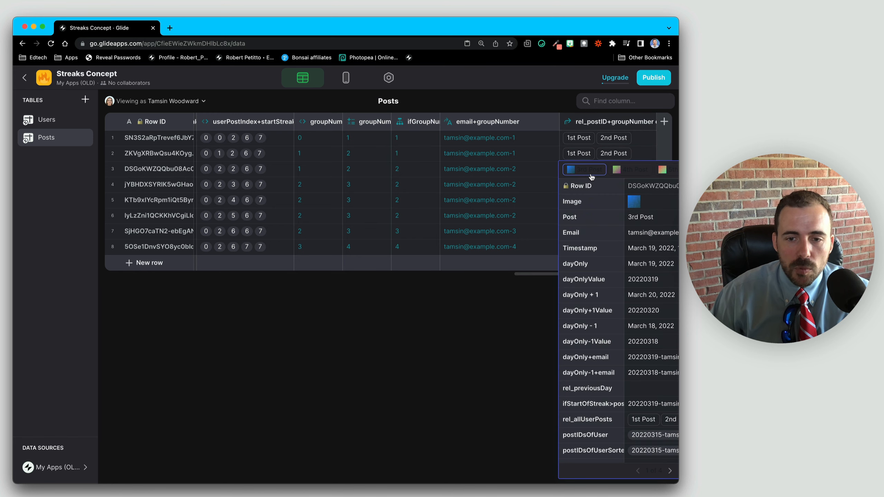
click(664, 170)
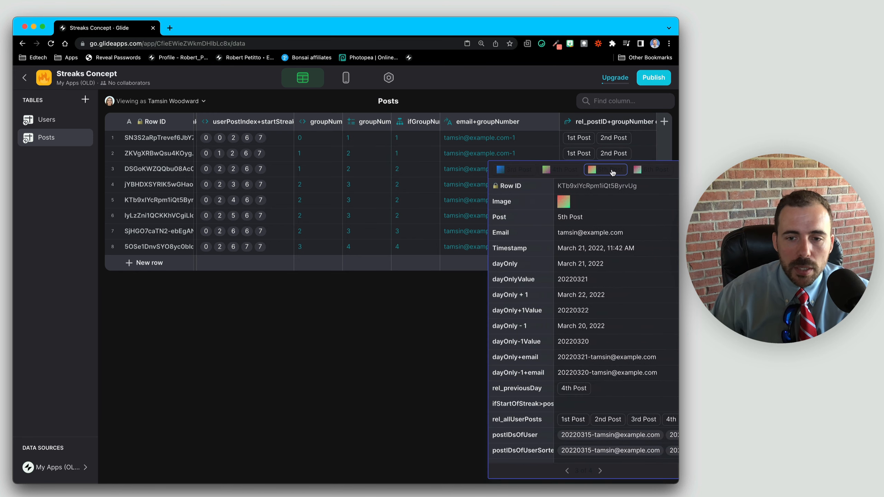
click(644, 174)
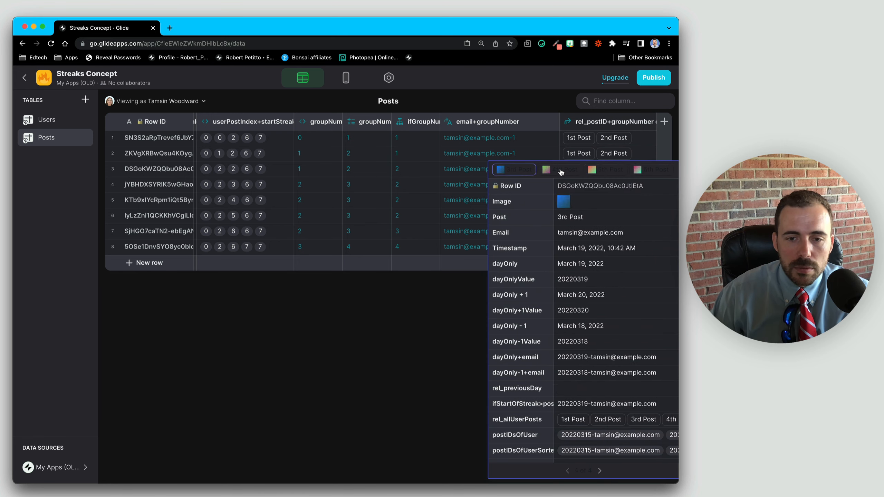
key(Escape)
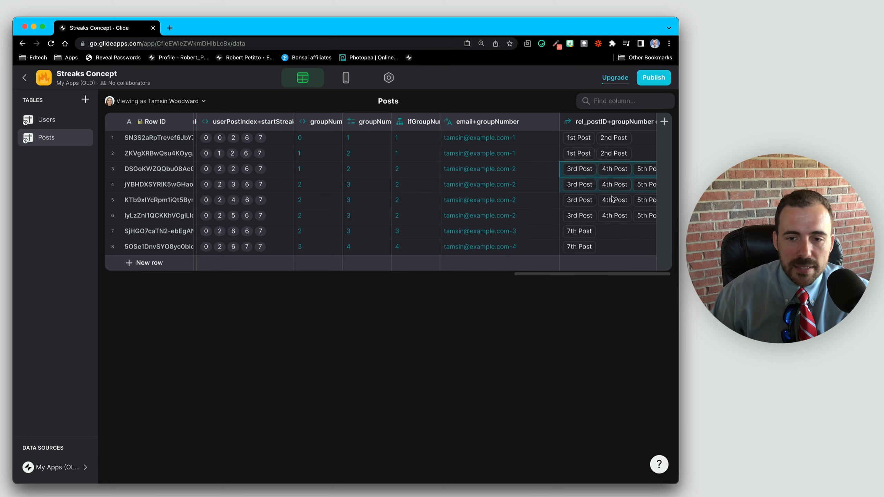
Step: Compare the group numbers of rows 3 to 8 with the related posts in the relation column
drag(412, 171, 412, 219)
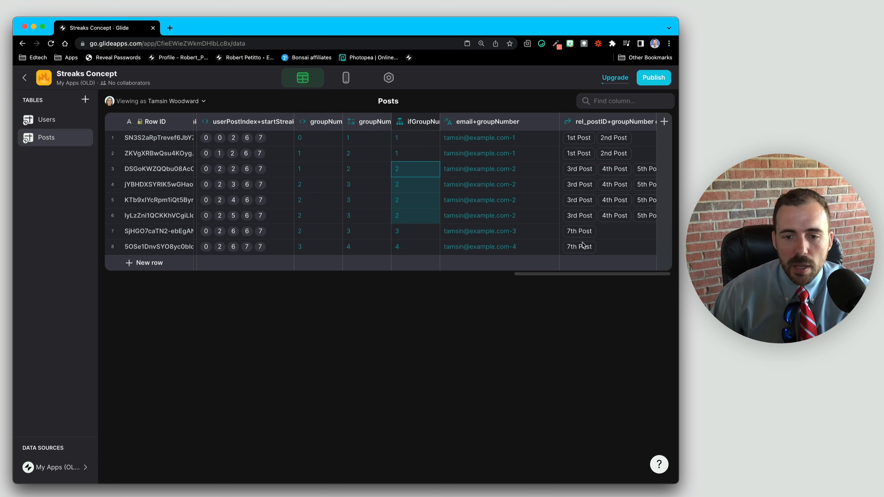
click(593, 238)
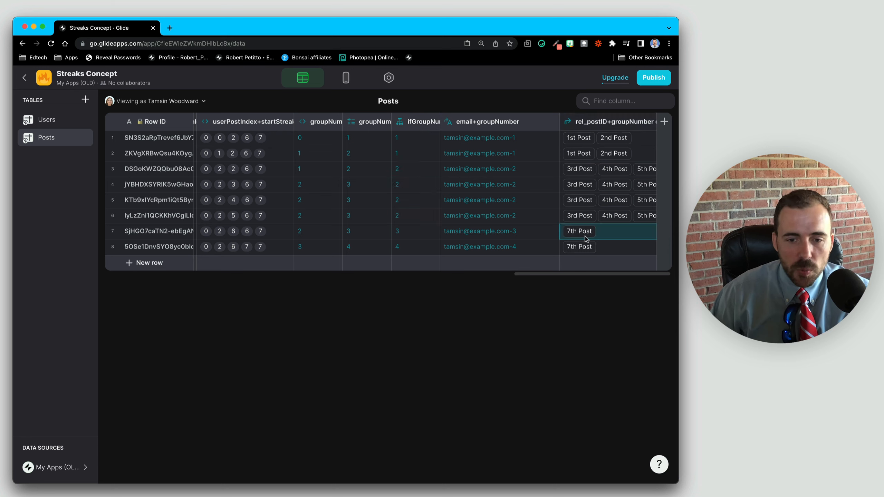
click(586, 249)
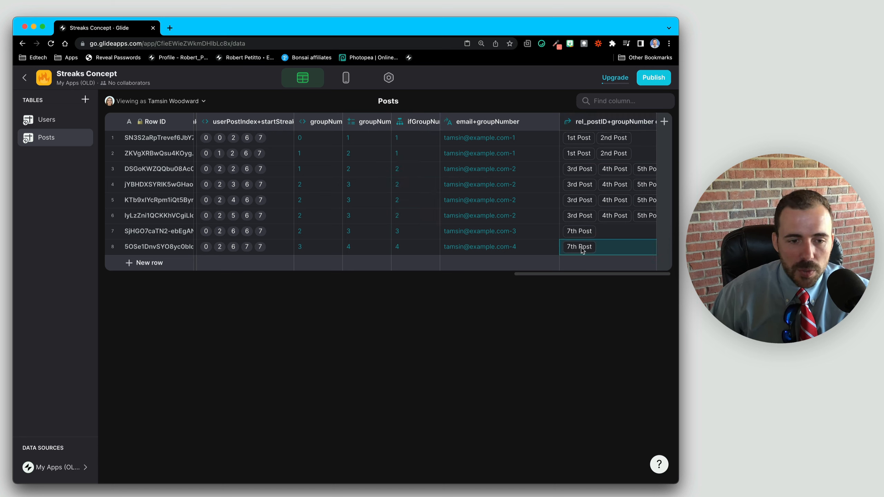
click(312, 246)
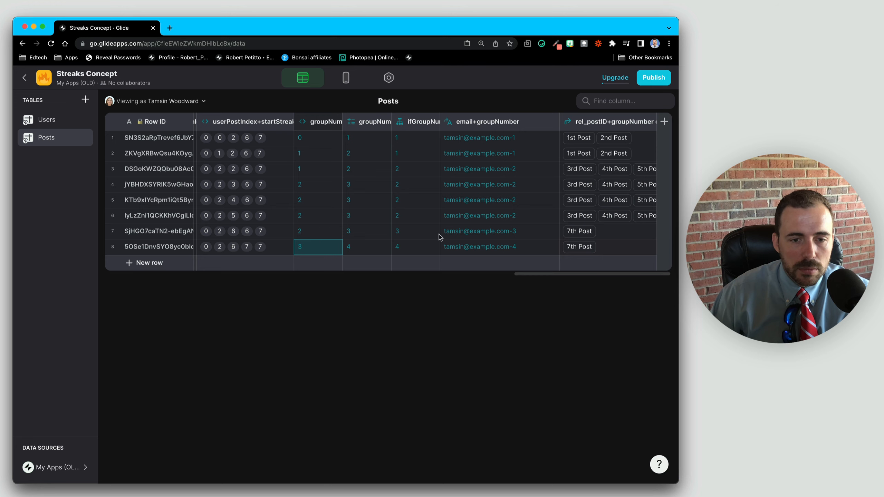
click(424, 246)
key(Up)
click(425, 246)
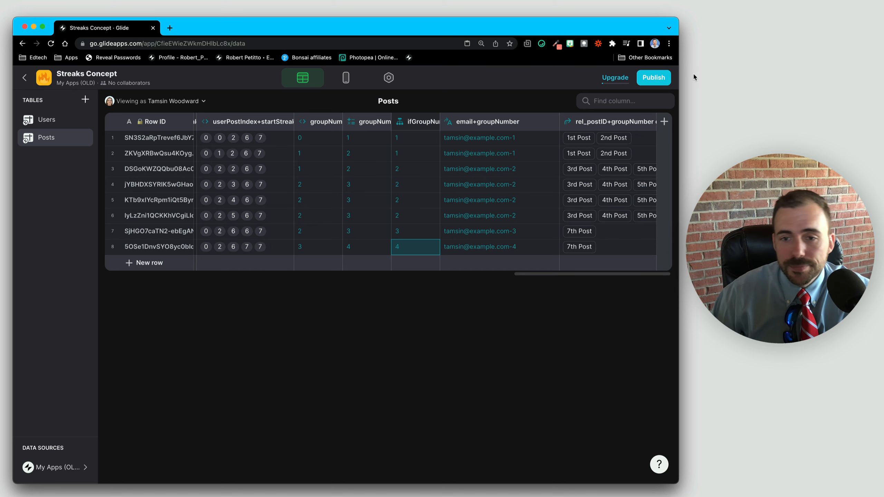
Step: Add a new column named countStreak to the Posts table and make it a Rollup column
click(664, 121)
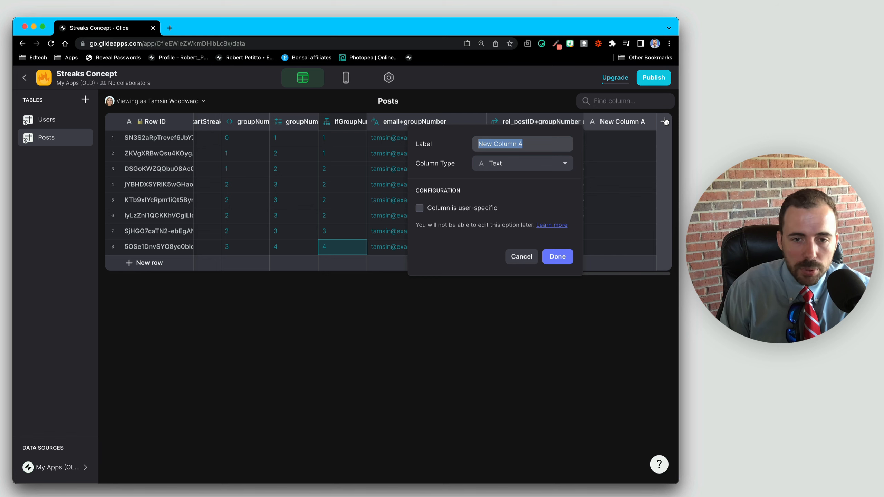
text(r)
key(BackSpace)
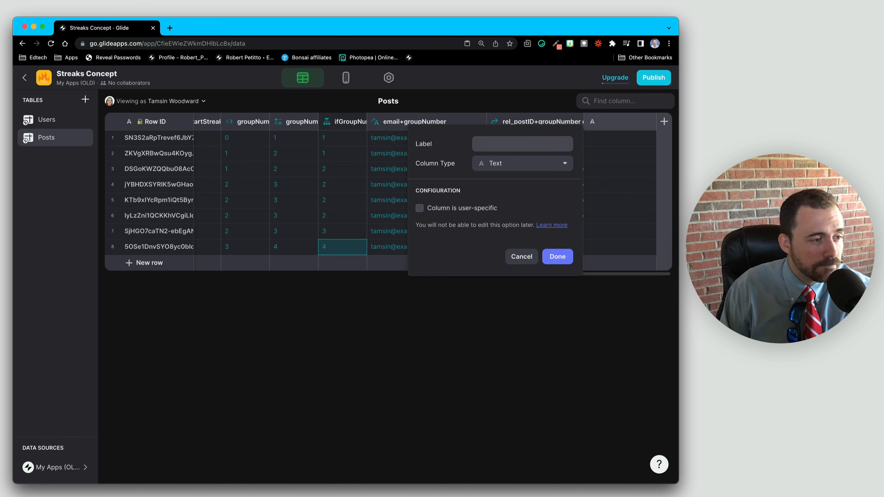
text(count)
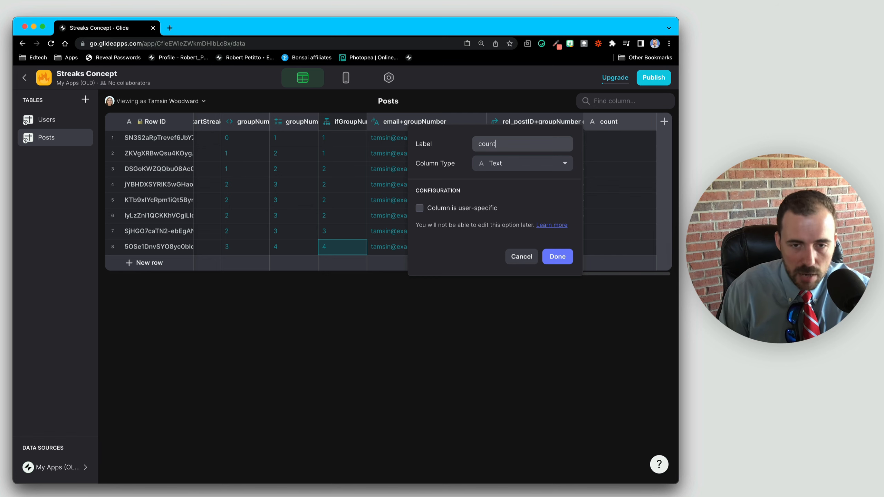
text(Streak)
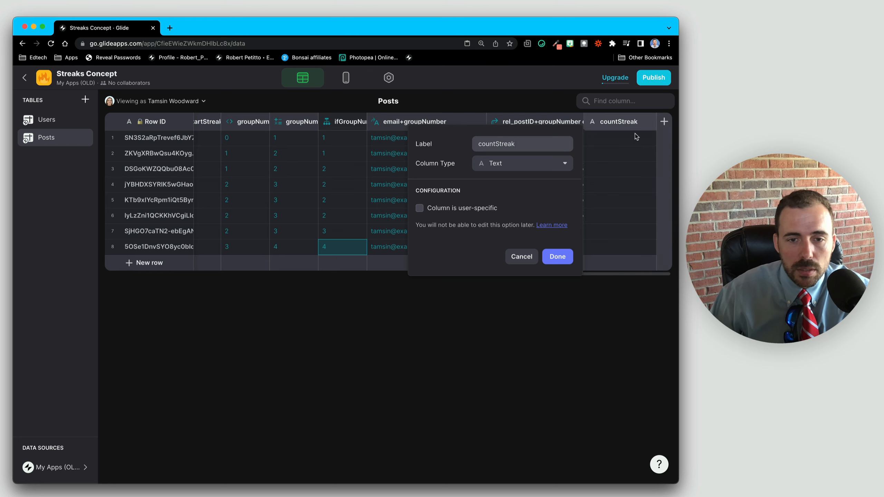
click(499, 160)
click(497, 291)
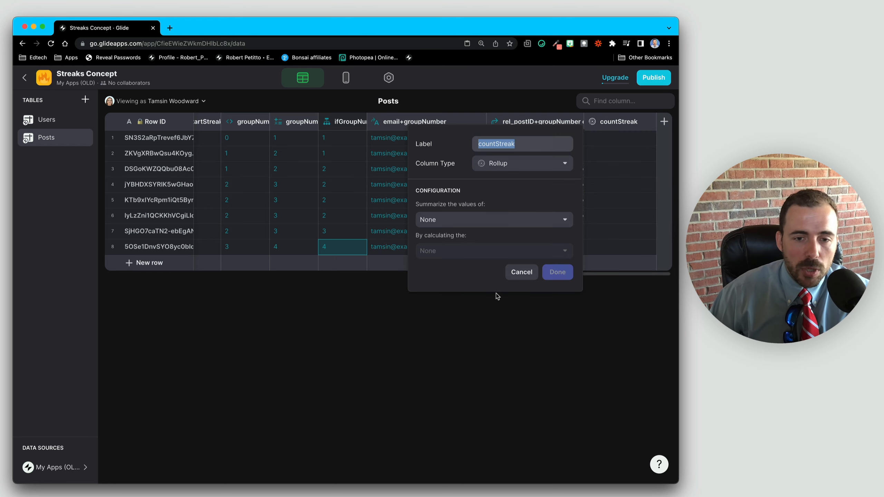
Step: Have countStreak count the Row IDs of the rel_postID+groupNumber copy_self relation, save the column, and check its values row by row
click(468, 217)
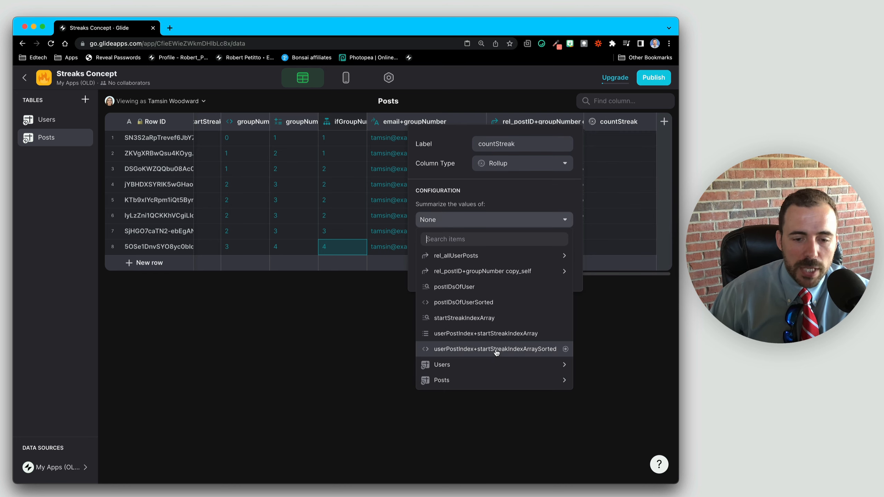
mouse_move(467, 276)
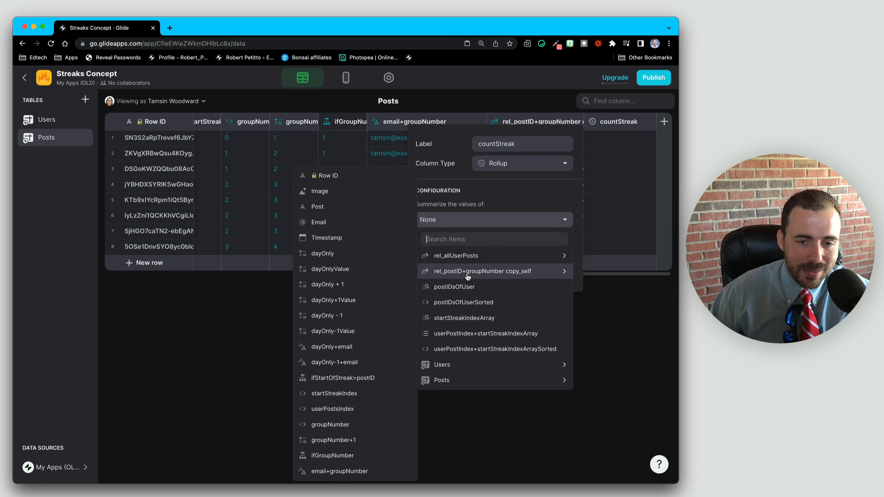
click(336, 174)
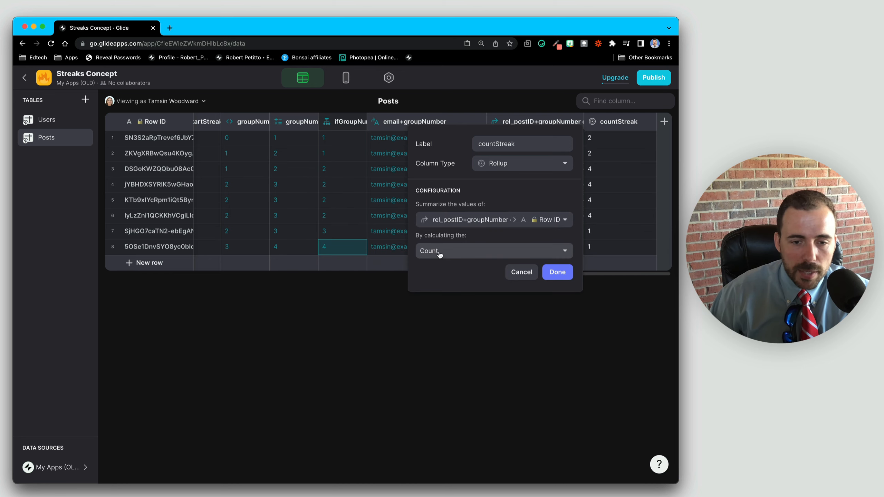
click(558, 272)
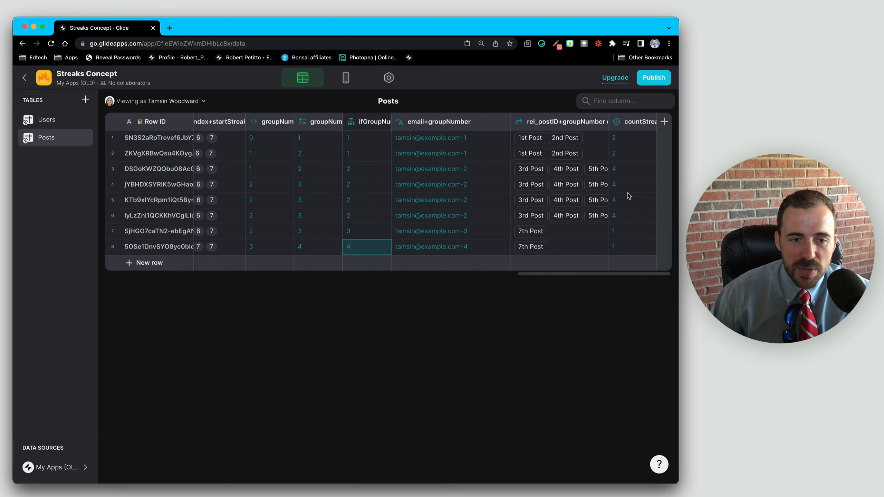
drag(627, 139, 624, 248)
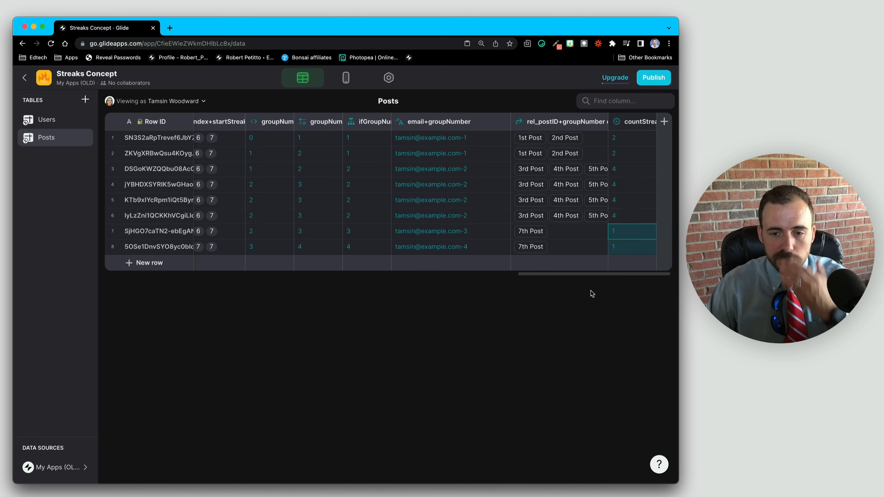
click(628, 247)
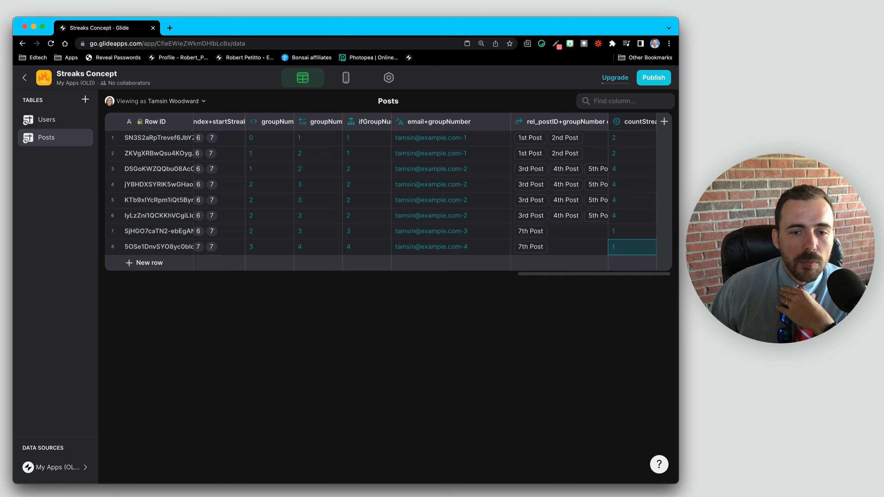
Step: Add a new Relation column named rel_posts to the Users table
click(45, 125)
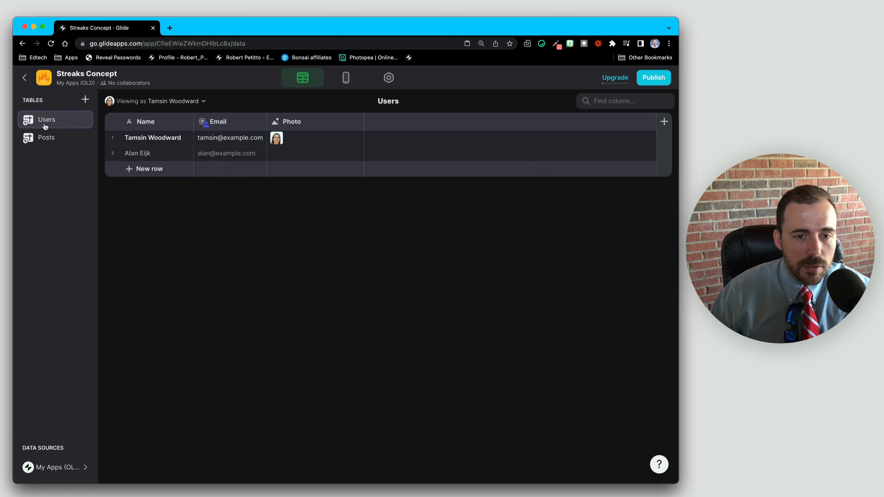
click(664, 122)
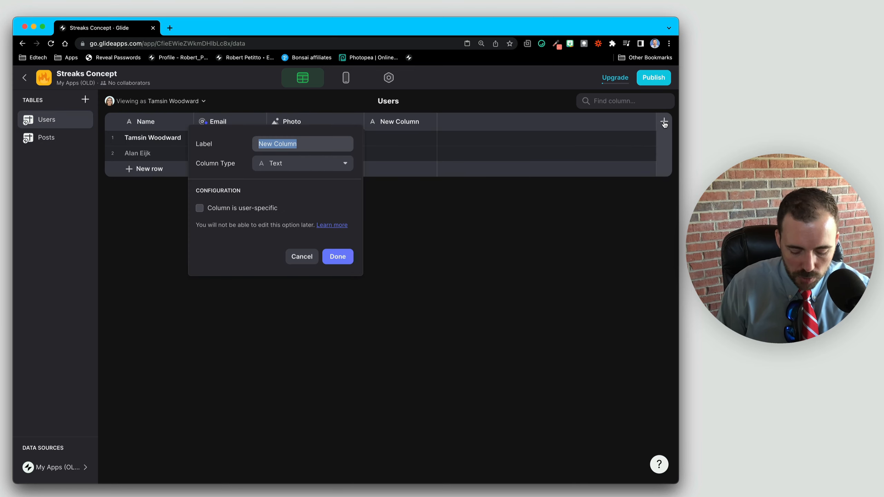
text(rel)
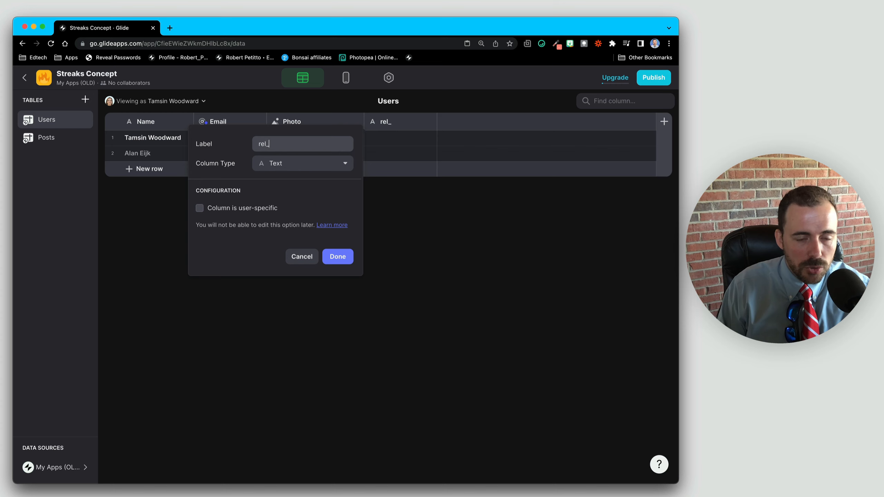
text(_posts)
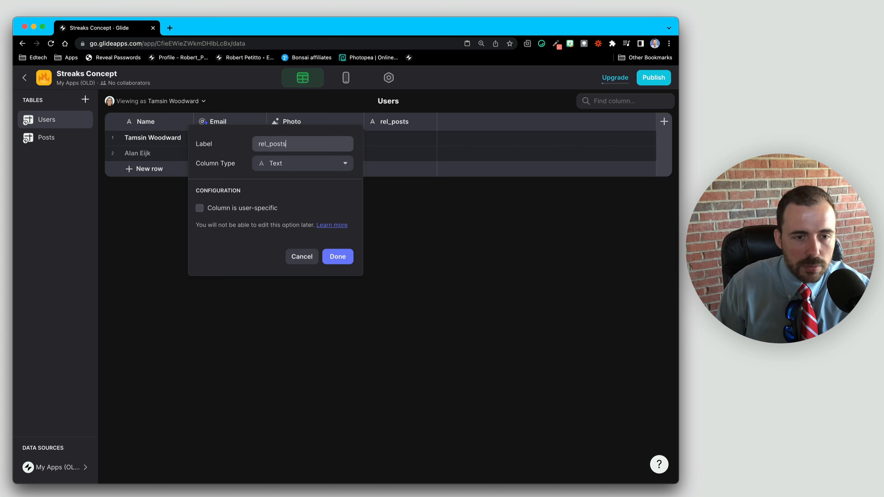
click(282, 165)
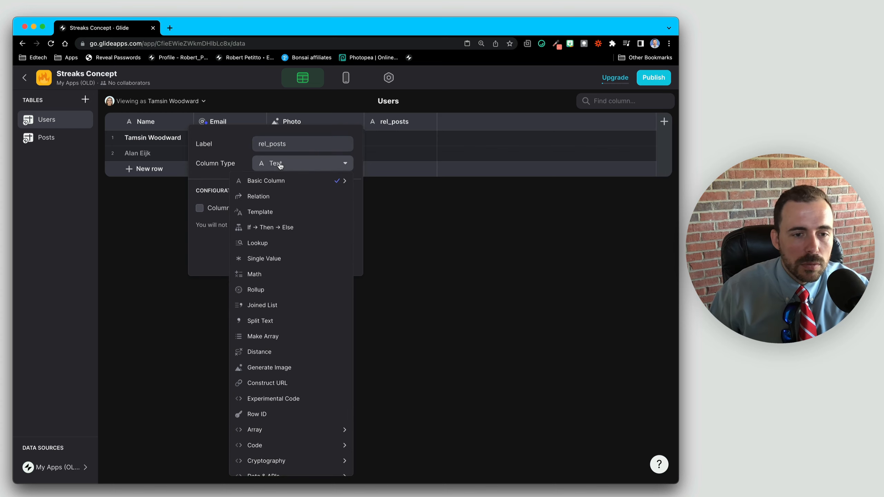
click(270, 198)
Step: Relate the users' Email to the Email column in Posts with multiple matches allowed, and save the rel_posts column
click(265, 223)
click(237, 271)
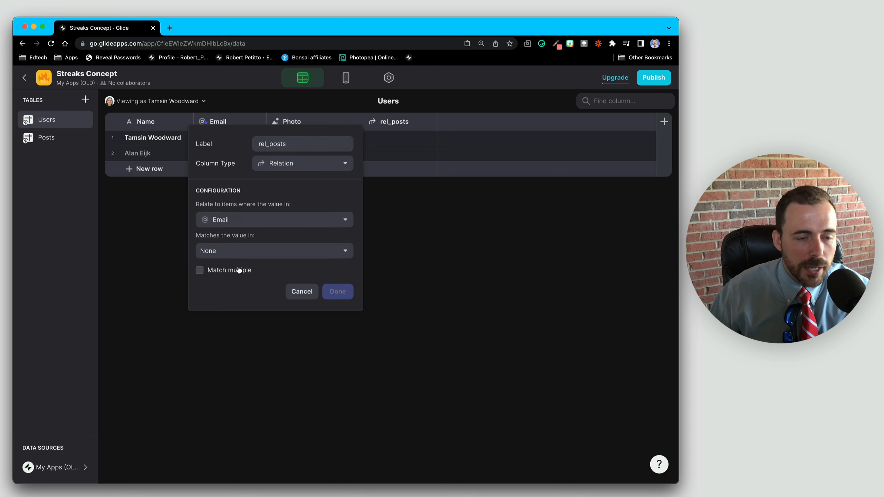
click(234, 251)
mouse_move(233, 302)
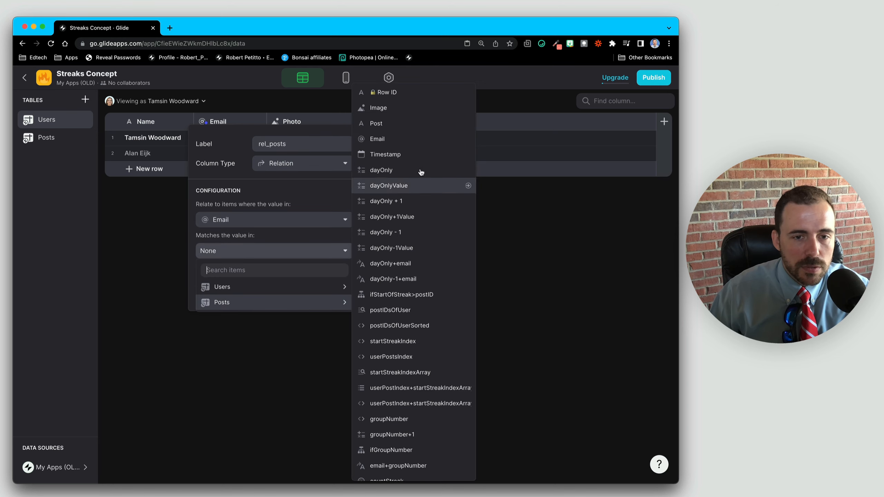
click(413, 143)
click(219, 271)
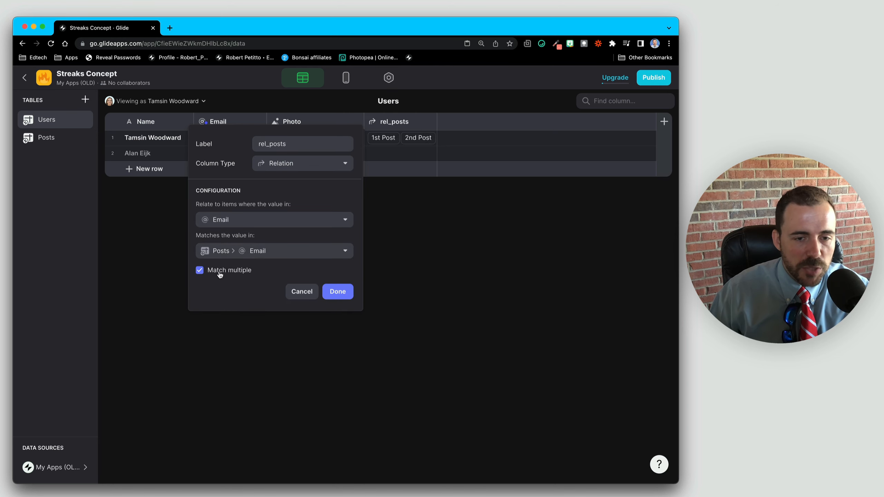
click(338, 292)
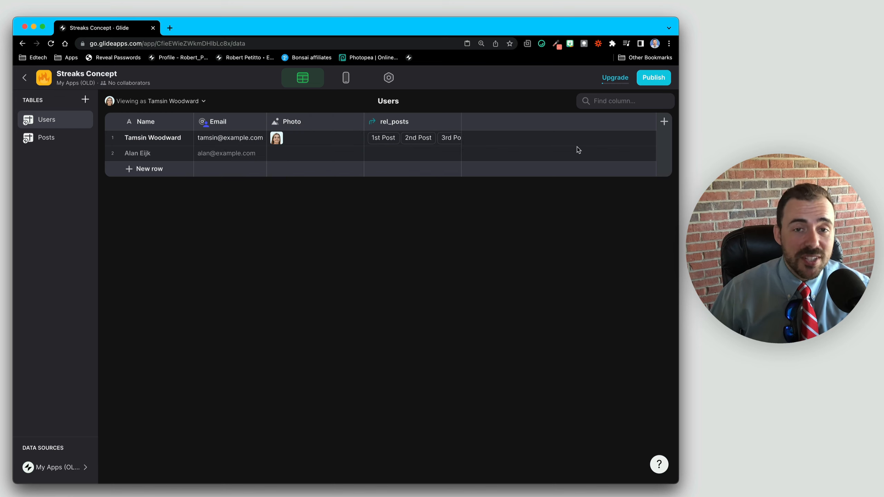
Step: Review the countStreak values of all rows in the Posts table, particularly rows 3 to 6
click(29, 145)
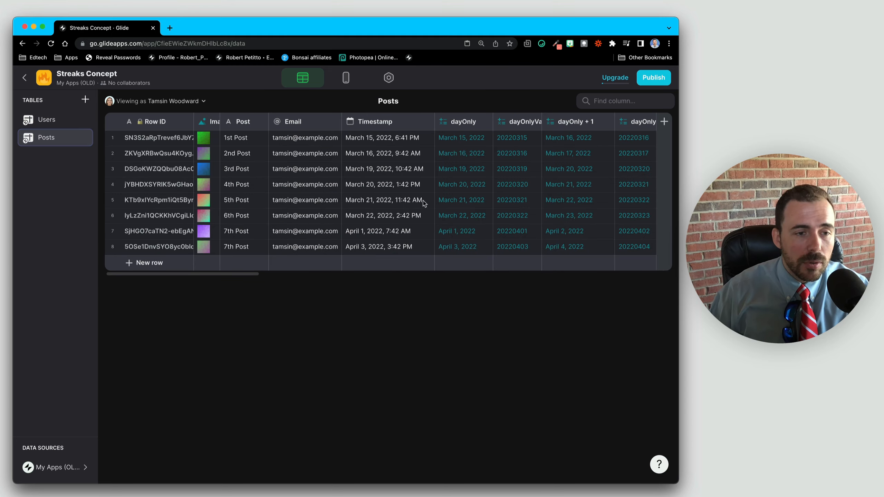
scroll(449, 212, right, 10)
click(631, 122)
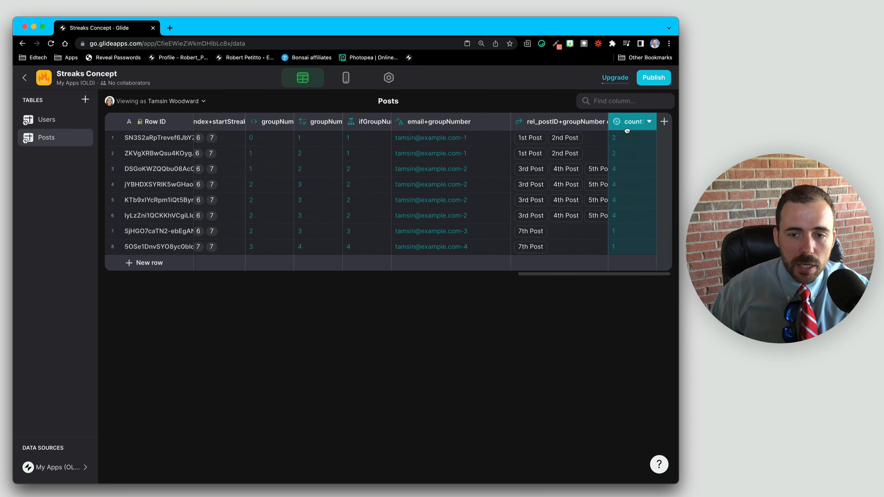
click(621, 144)
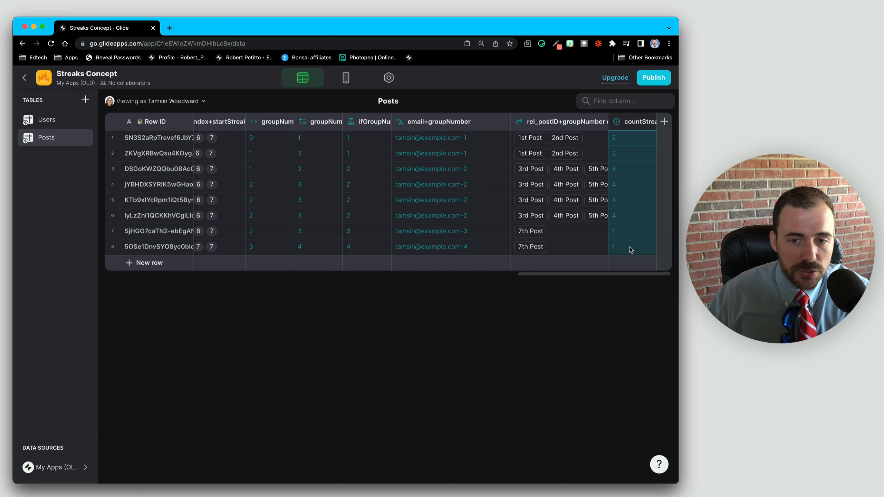
drag(626, 176, 627, 214)
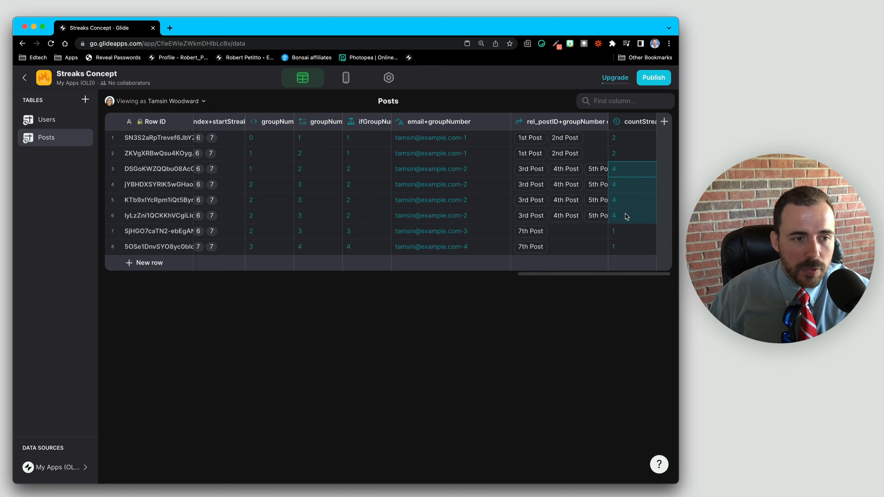
Step: Add a new column named longestStreak to the Users table and make it a Rollup column
click(52, 120)
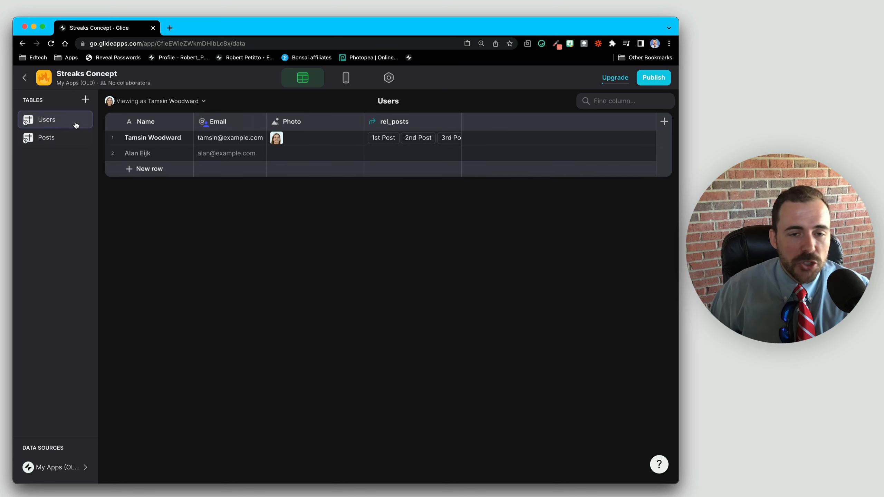
click(662, 123)
text(Ion)
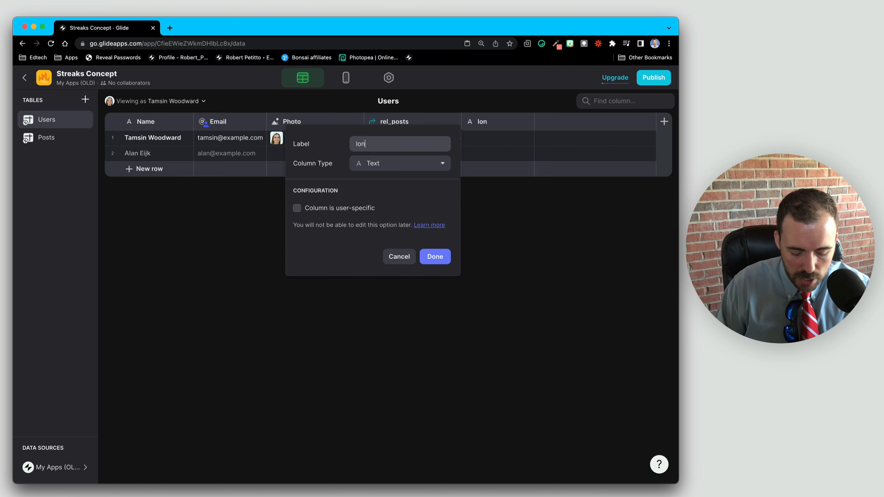
text(gestStre)
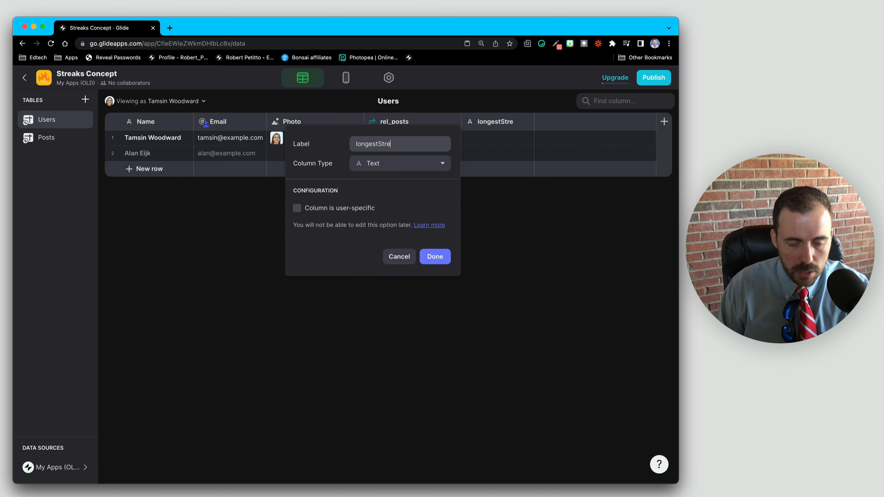
text(ak)
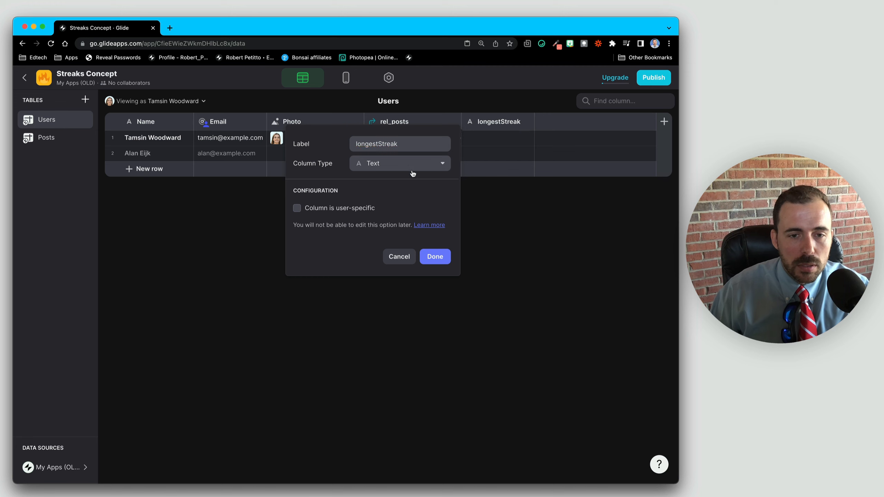
click(412, 170)
click(393, 296)
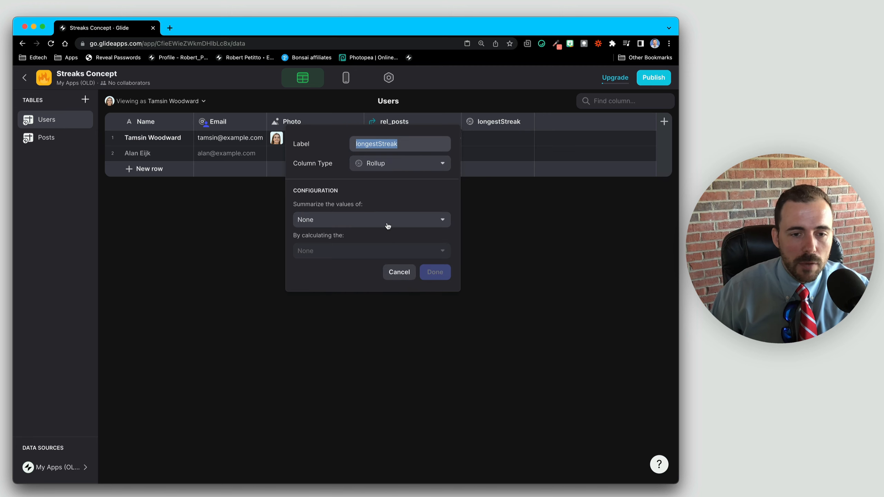
Step: Have longestStreak calculate the Maximum of countStreak through rel_posts, save the column, and check the first user's value
click(389, 222)
mouse_move(386, 260)
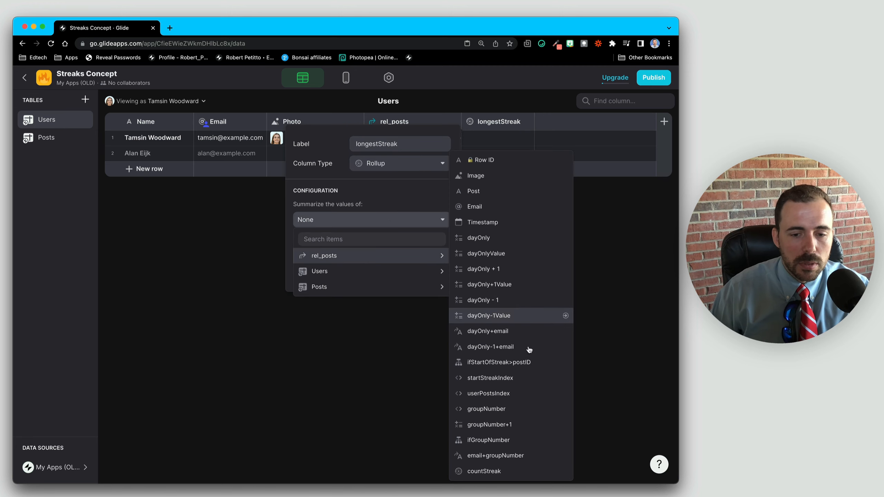
click(482, 472)
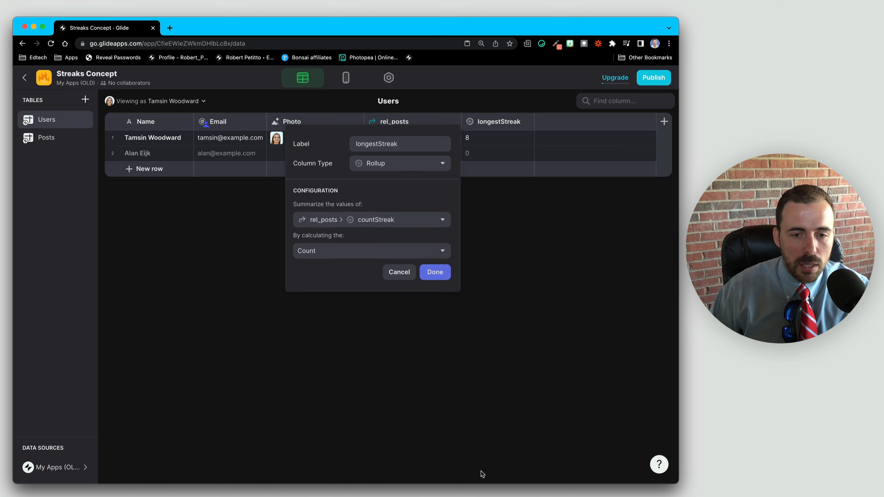
click(318, 252)
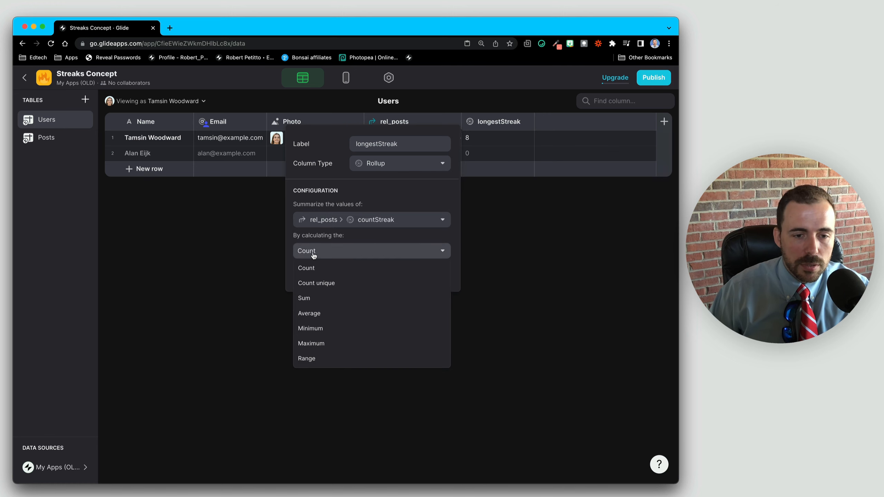
click(312, 343)
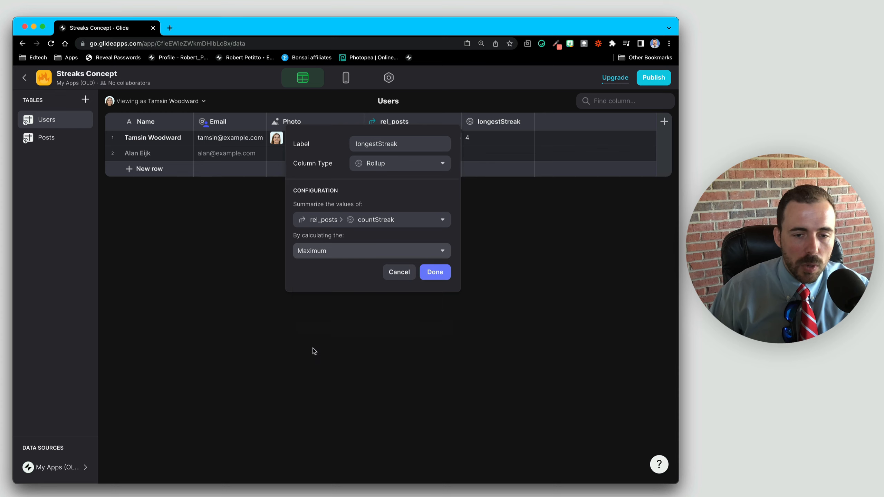
click(433, 277)
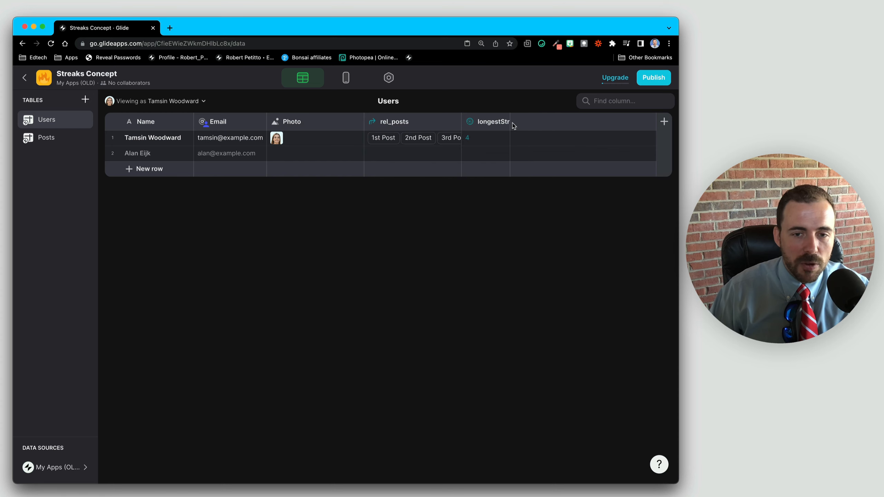
click(475, 141)
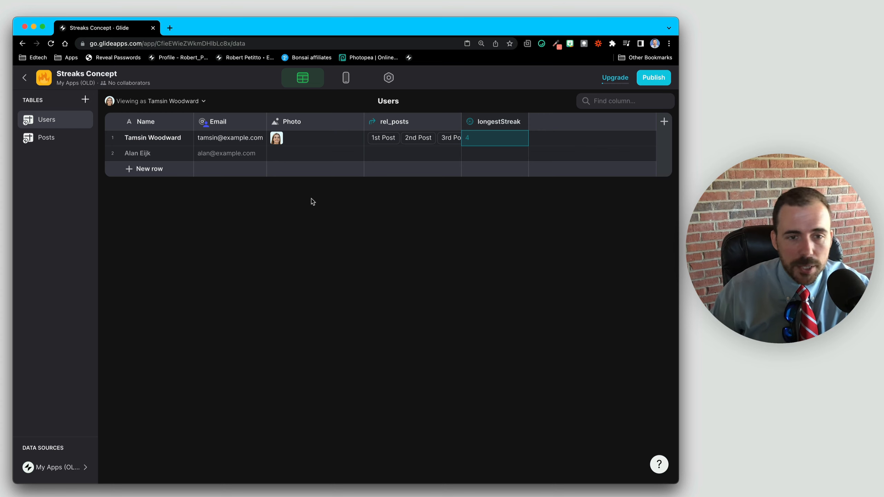
Step: Add a new column named ifCurrentStreak to the Posts table and make it an If → Then → Else column
click(346, 78)
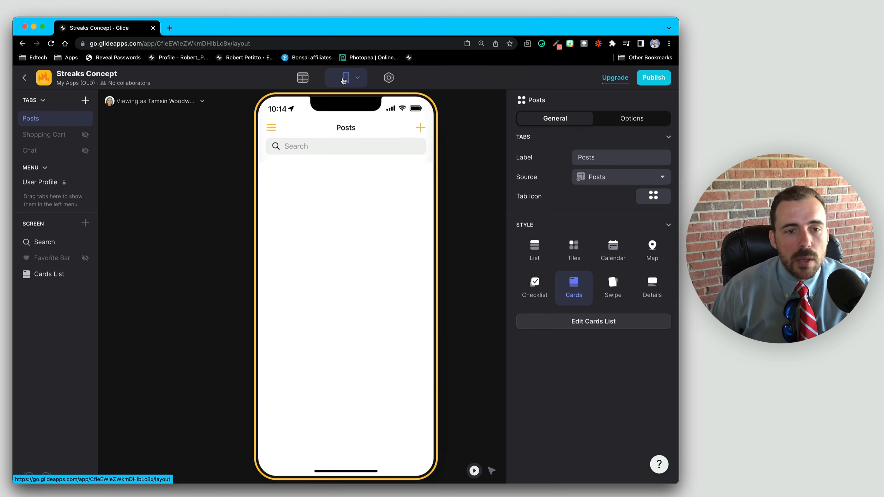
click(310, 77)
scroll(369, 164, right, 15)
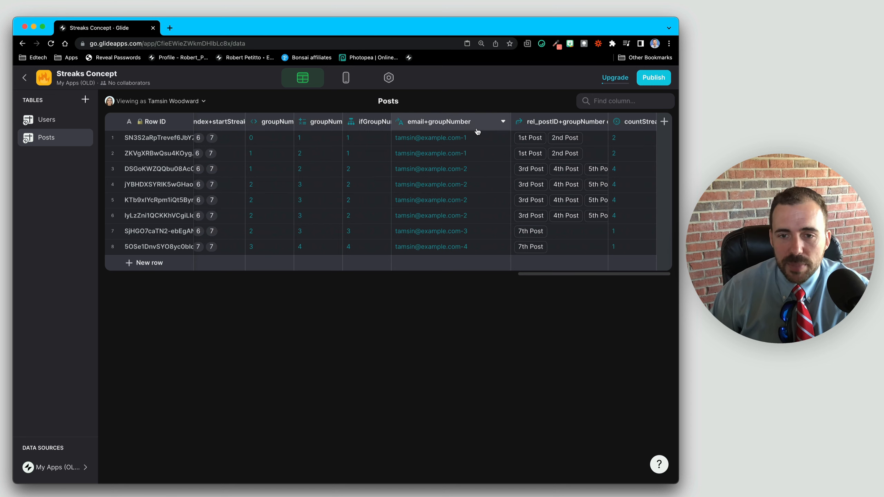
click(664, 122)
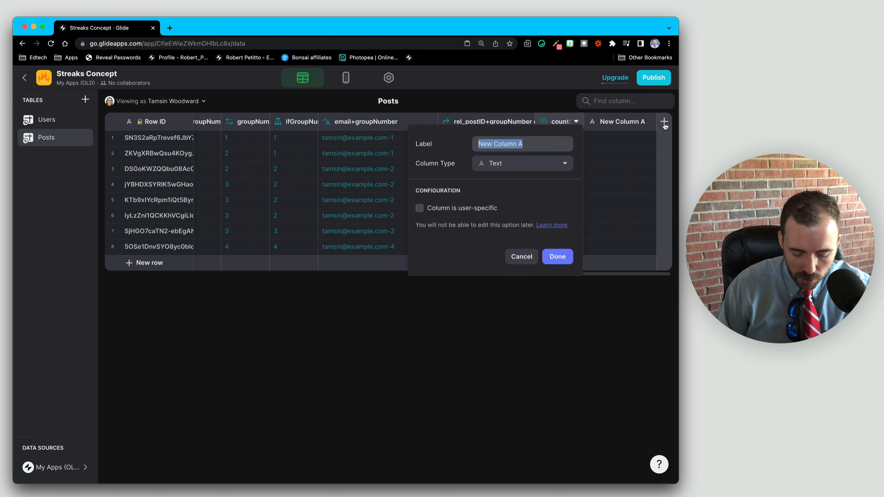
text(ifCurrentStreak)
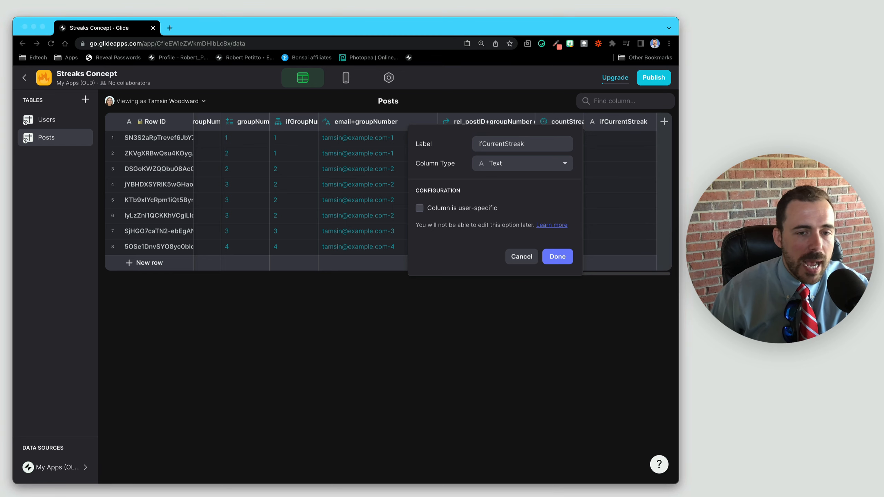
click(524, 166)
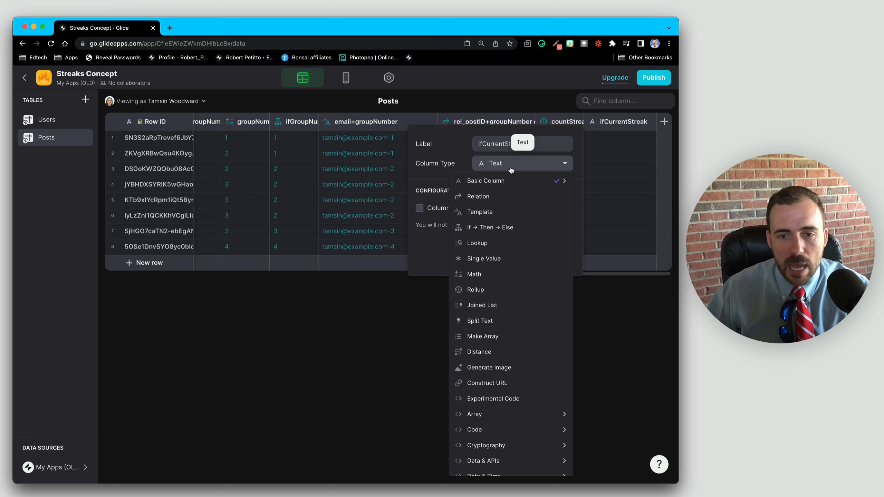
click(494, 229)
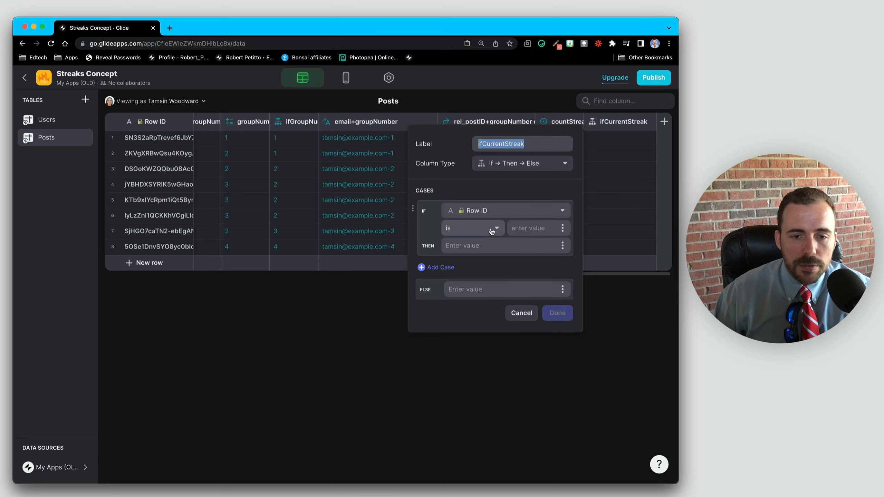
Step: Set the first case of ifCurrentStreak to return countStreak if Timestamp is within today
click(470, 212)
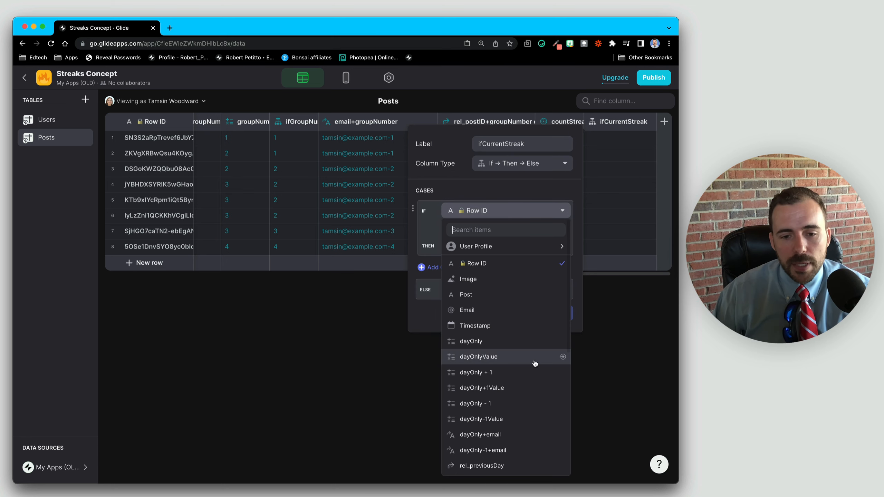
click(475, 326)
click(483, 227)
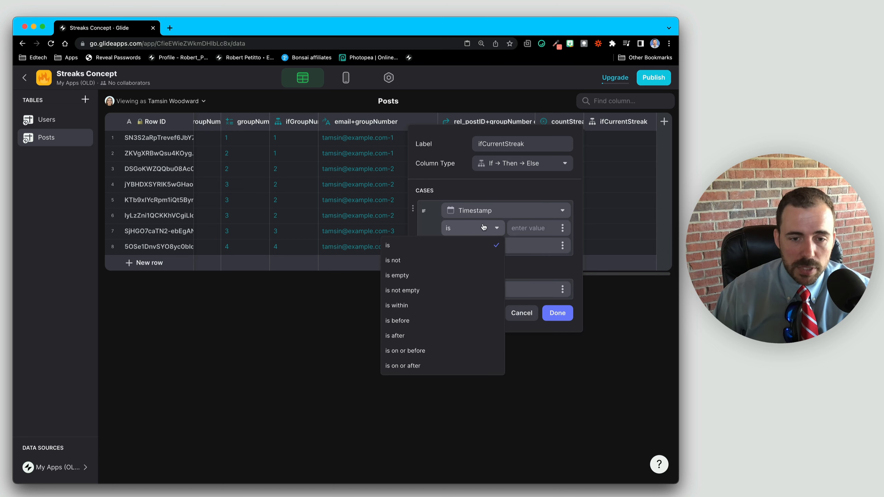
click(455, 304)
scroll(498, 369, down, 6)
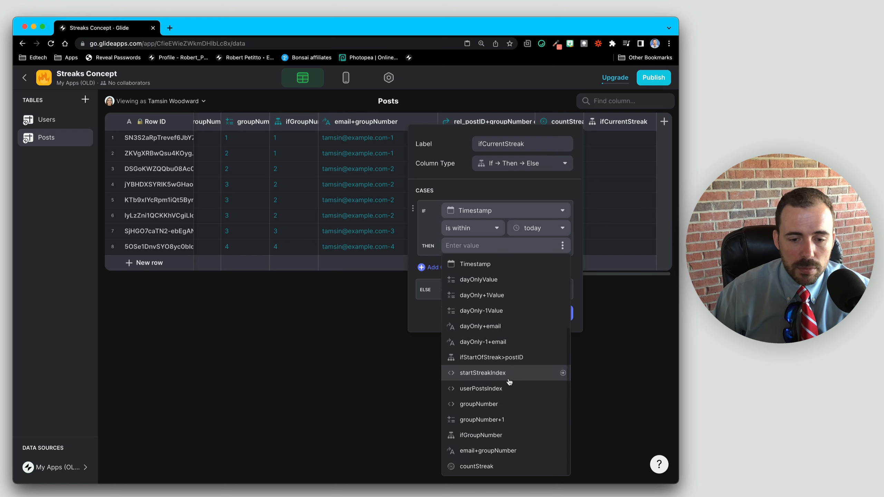
click(499, 465)
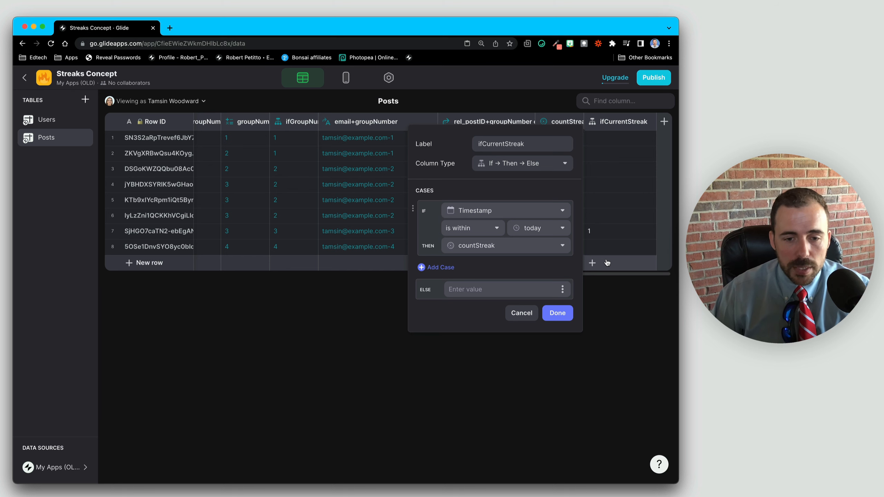
Step: Add a second case to ifCurrentStreak that returns countStreak if dayOnly + 1 is within today
click(448, 273)
click(463, 275)
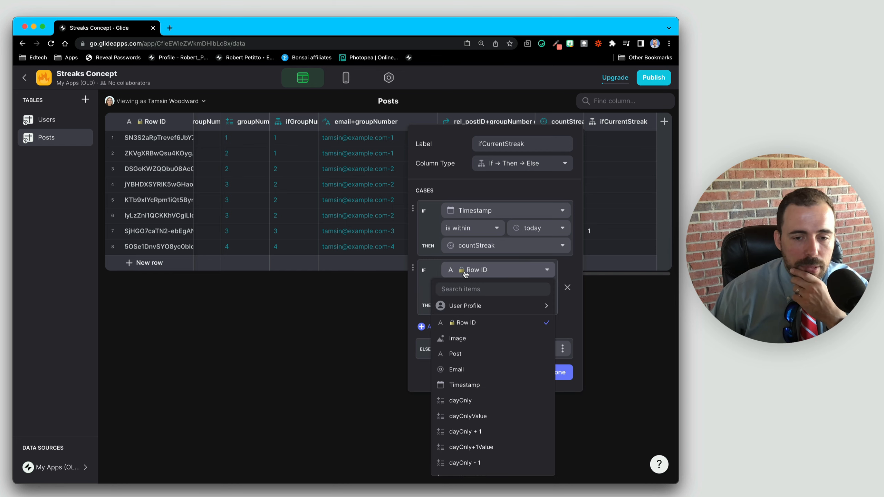
scroll(494, 428, down, 10)
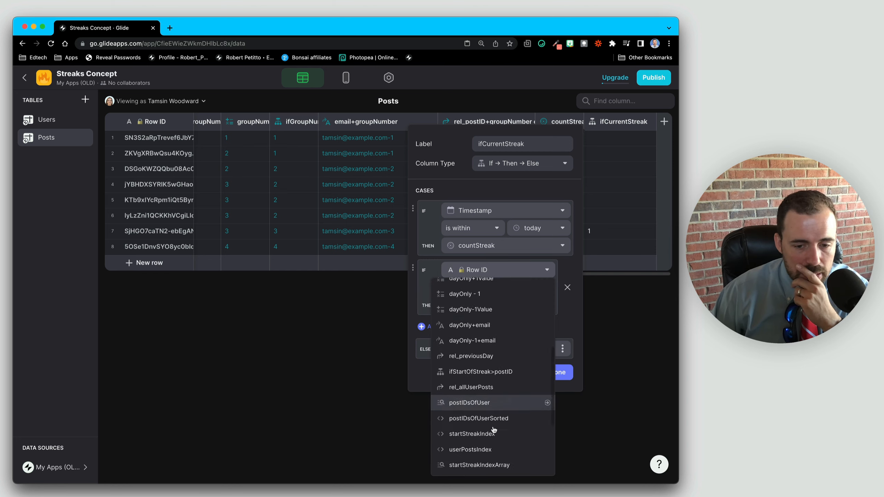
scroll(494, 429, up, 5)
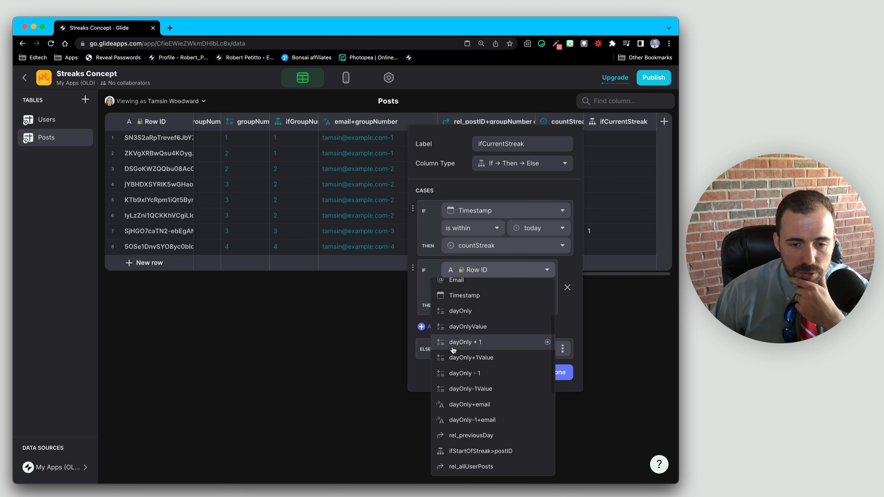
click(472, 345)
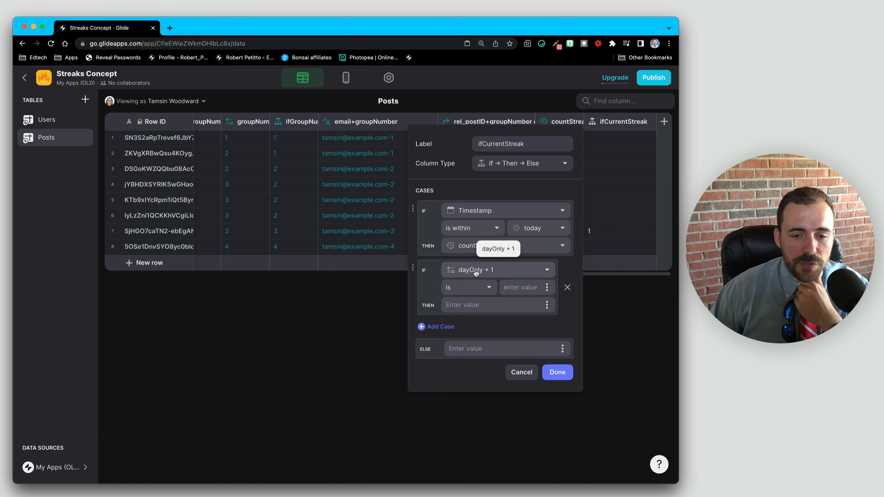
click(470, 288)
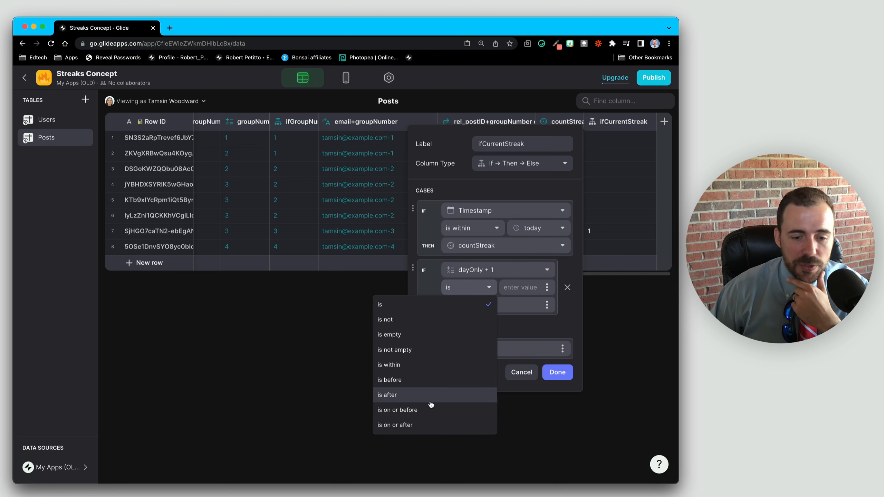
click(437, 367)
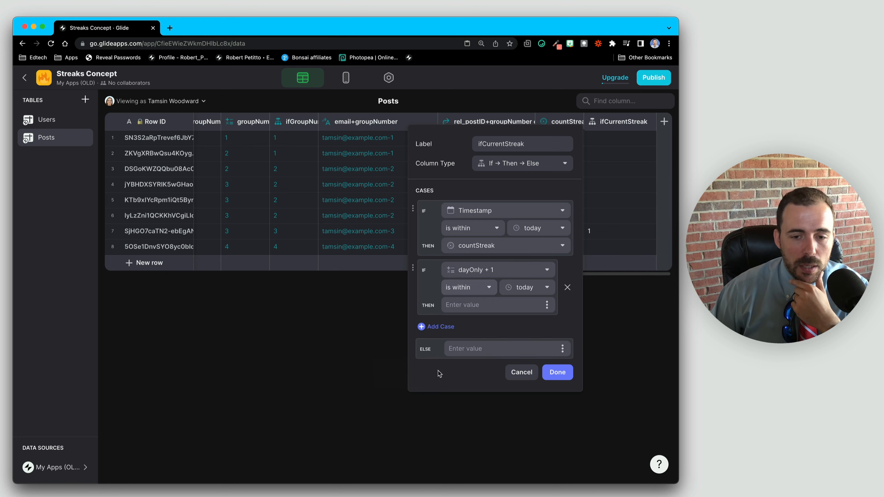
click(547, 305)
scroll(505, 281, down, 5)
click(497, 287)
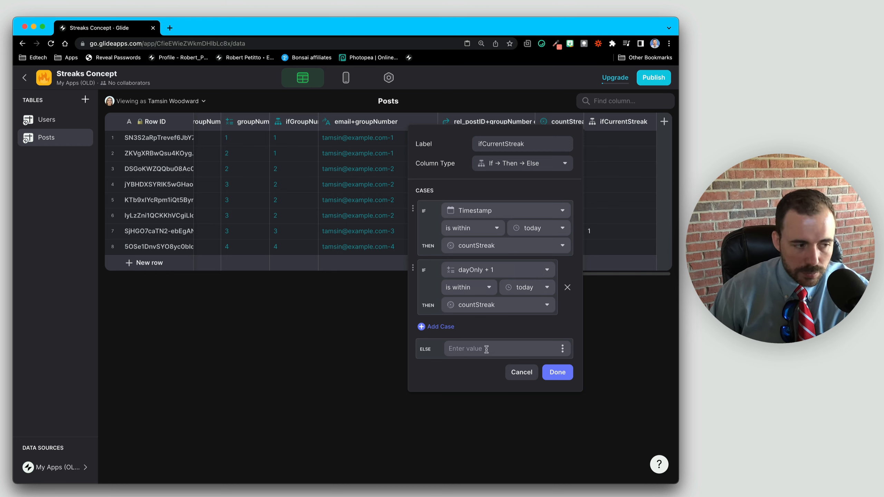
Step: Set the else value of ifCurrentStreak to 1, save the column, and check its values in all rows
text(1)
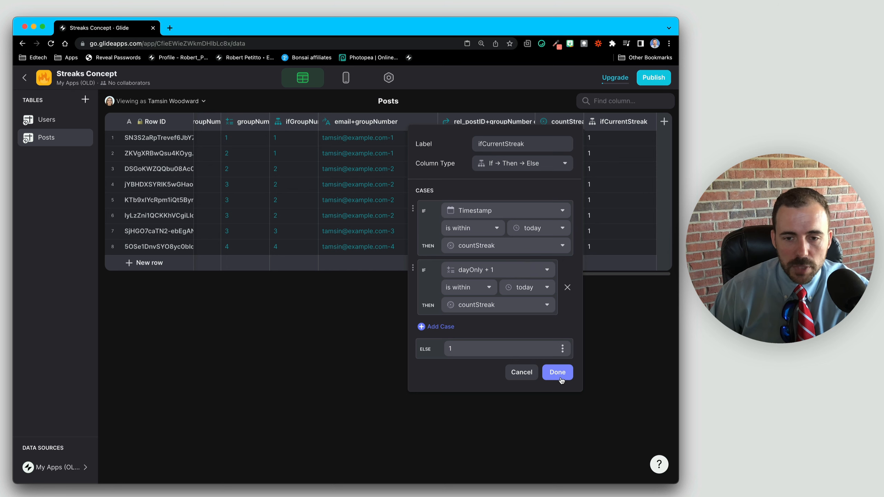
click(557, 372)
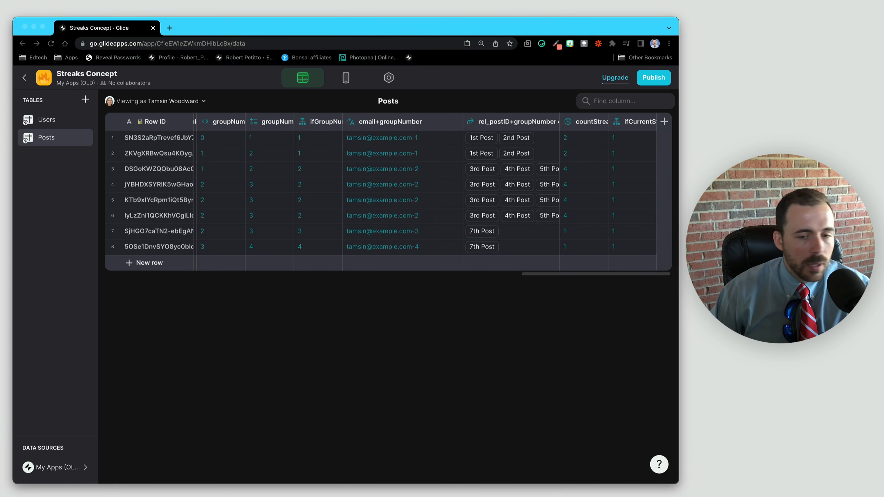
click(612, 218)
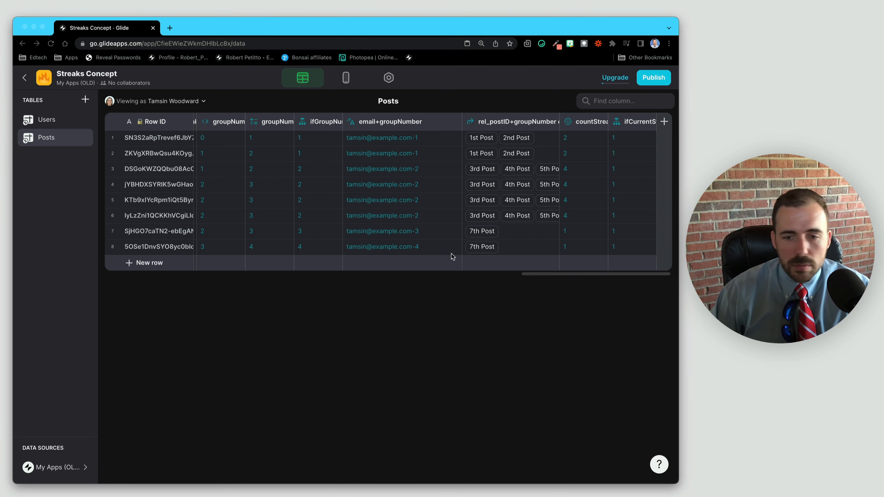
click(612, 237)
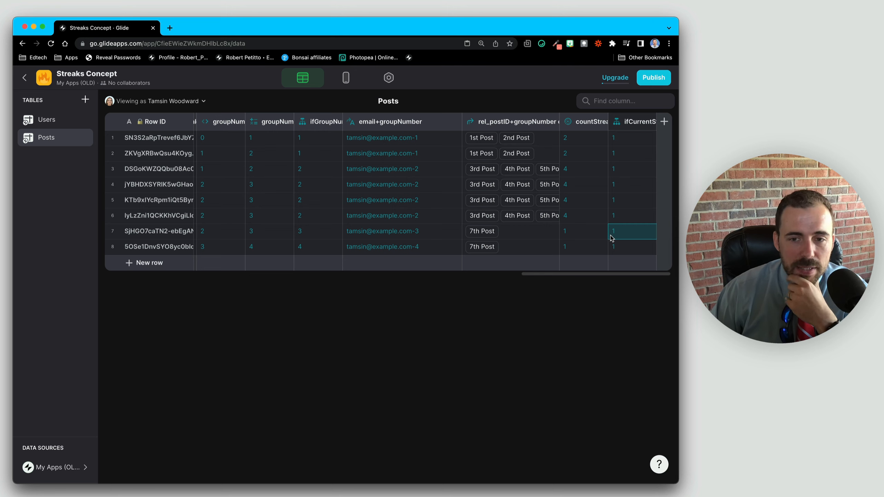
click(622, 244)
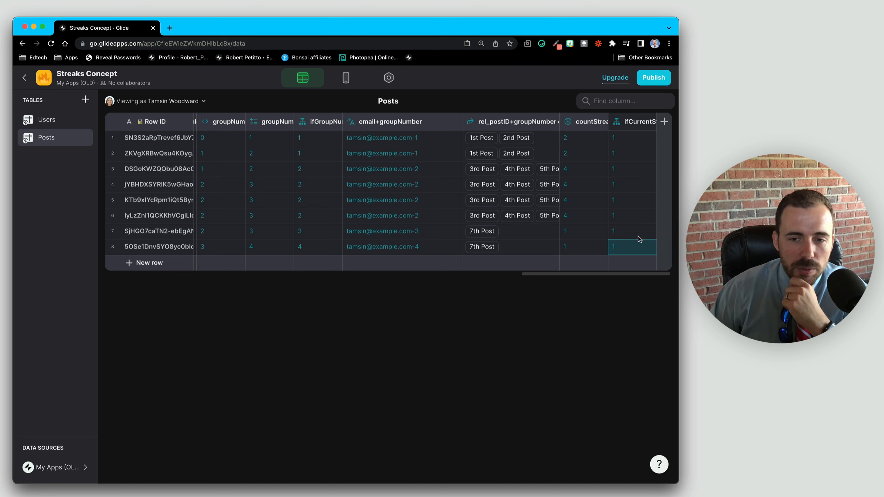
drag(623, 136, 625, 248)
scroll(533, 236, left, 15)
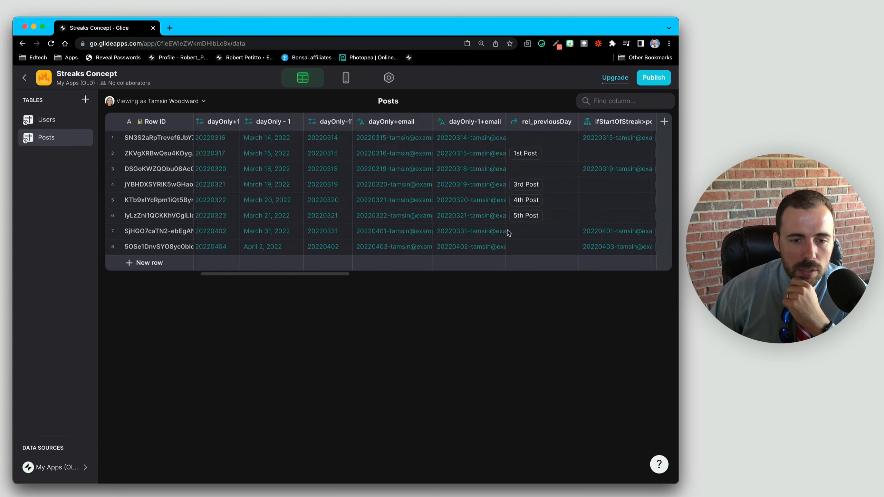
scroll(509, 232, left, 10)
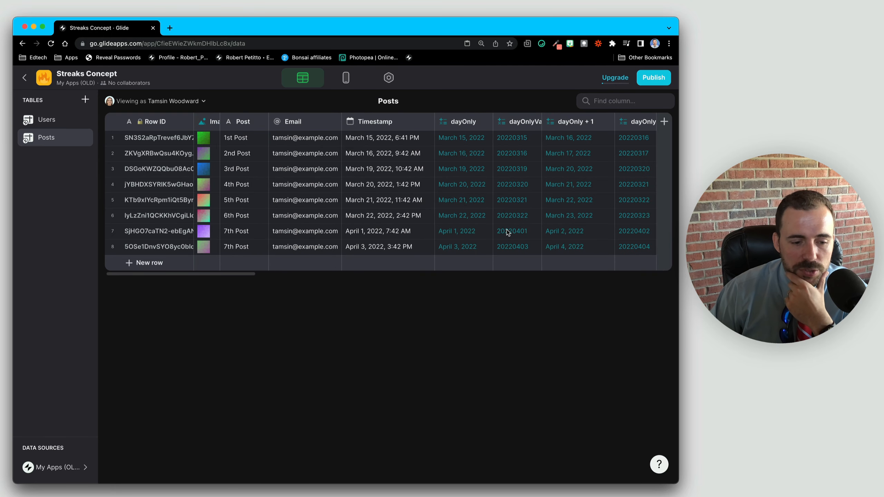
click(456, 232)
double_click(457, 232)
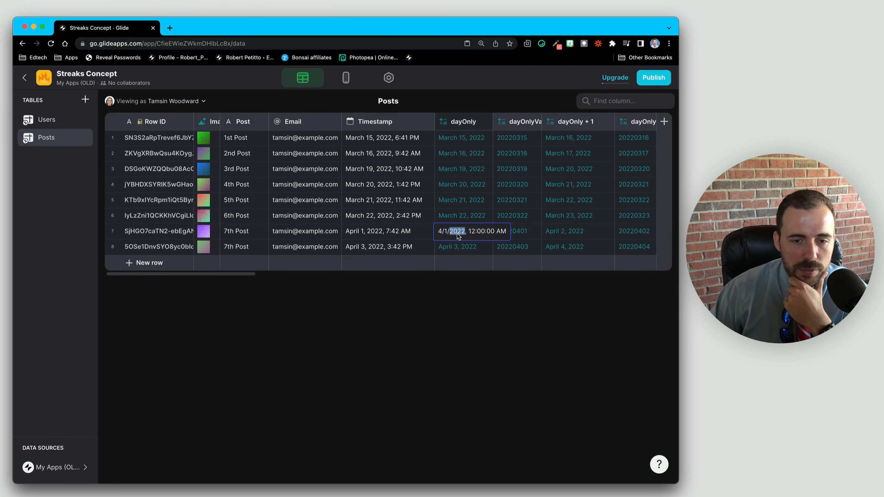
drag(448, 233, 427, 233)
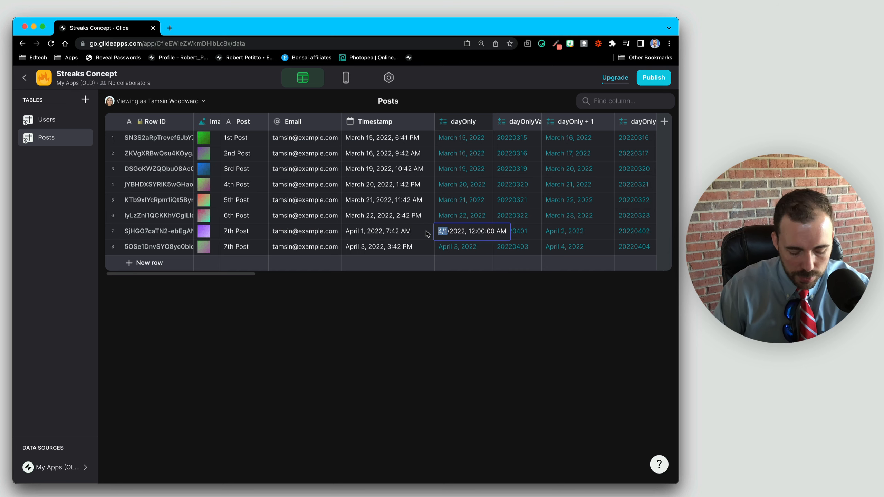
double_click(362, 234)
click(354, 231)
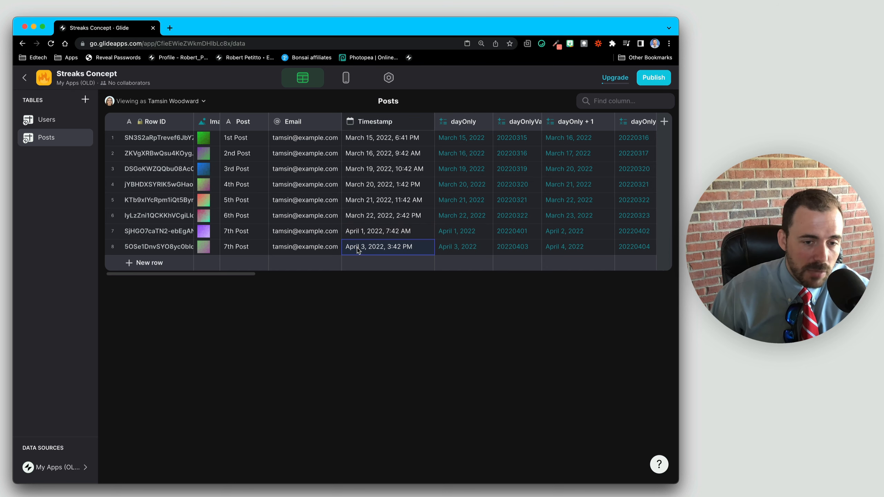
Step: Set the date in the last post's Timestamp to 3/30/2022 and check the computed streak columns
double_click(355, 247)
click(355, 247)
key(shift+Home)
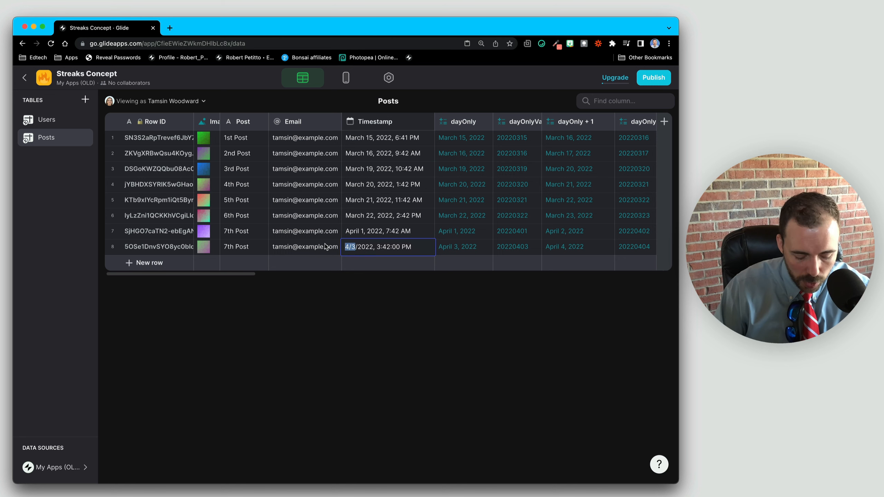
text(3/3/)
key(Return)
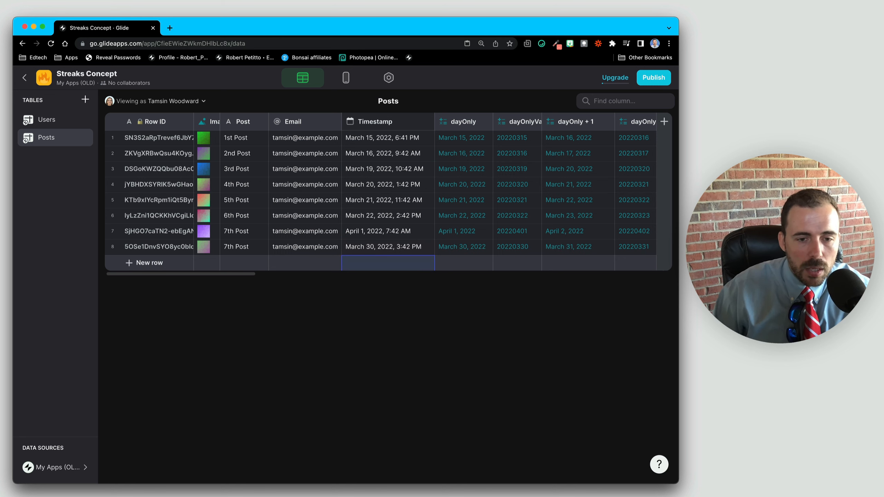
scroll(550, 237, right, 10)
scroll(550, 237, left, 15)
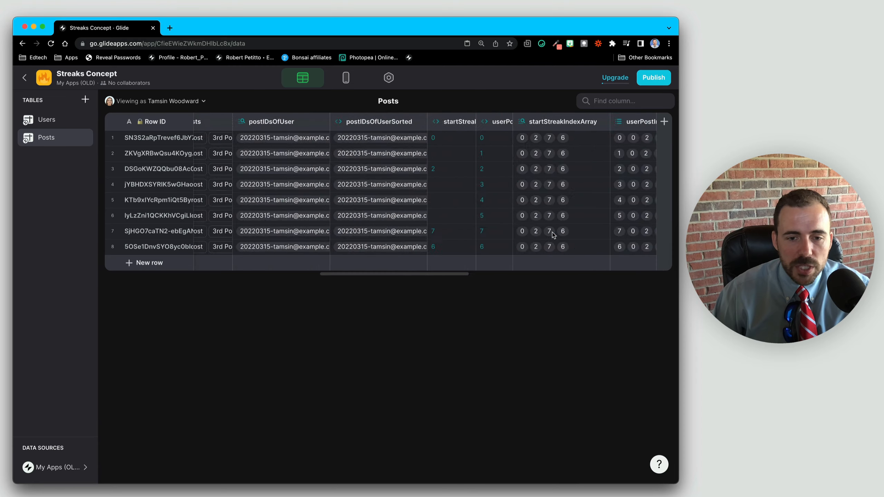
Step: Set the date in the last post's Timestamp to 3/31/2022 and review the ifCurrentStreak values of all rows
click(374, 245)
click(373, 247)
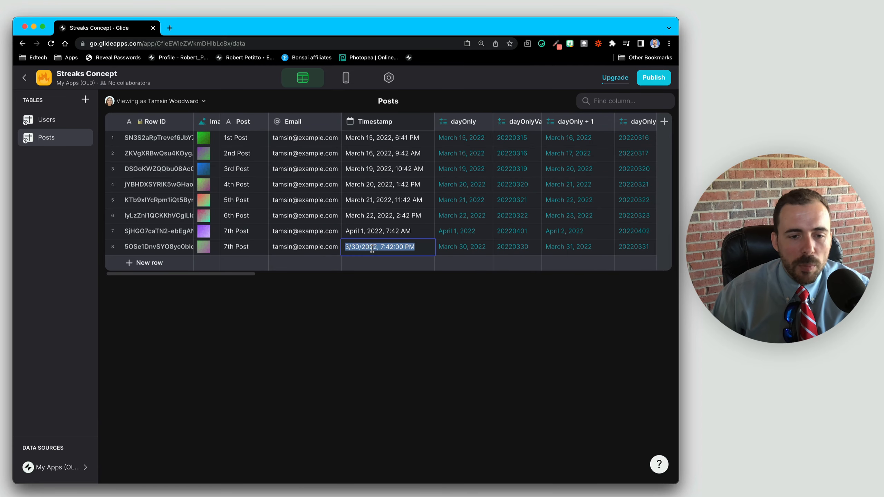
click(358, 245)
key(BackSpace)
text(1)
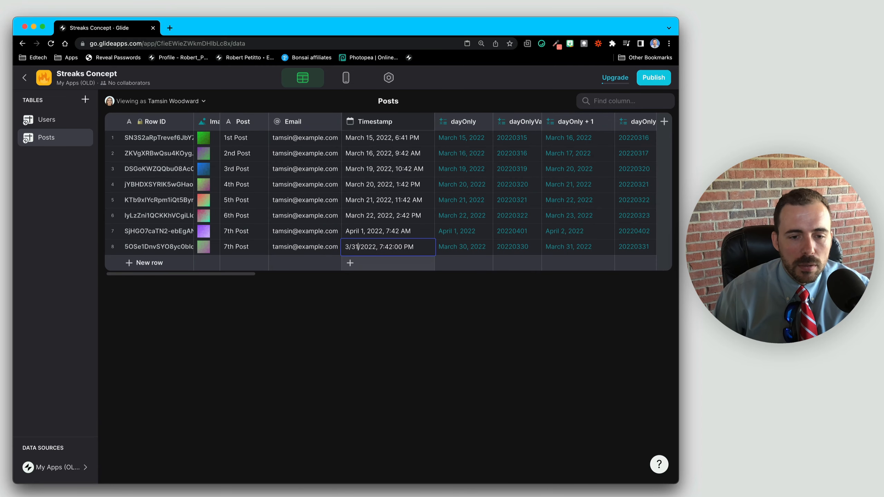
key(Return)
scroll(567, 237, right, 15)
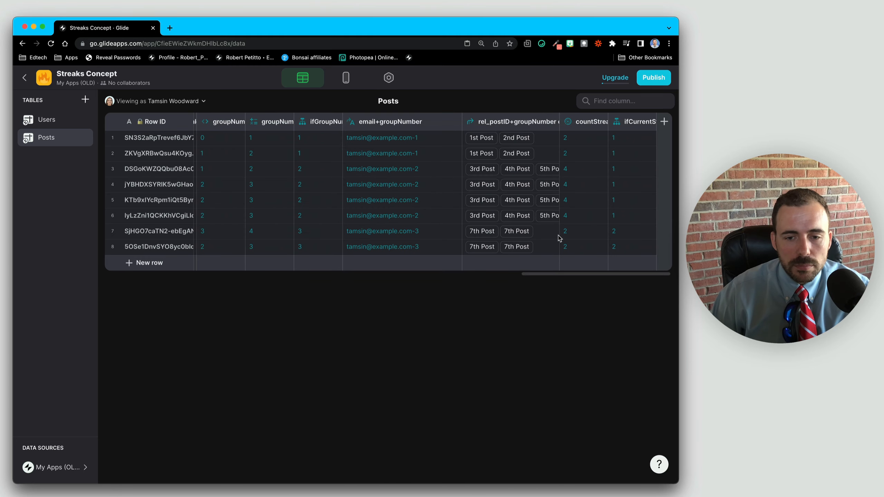
click(618, 253)
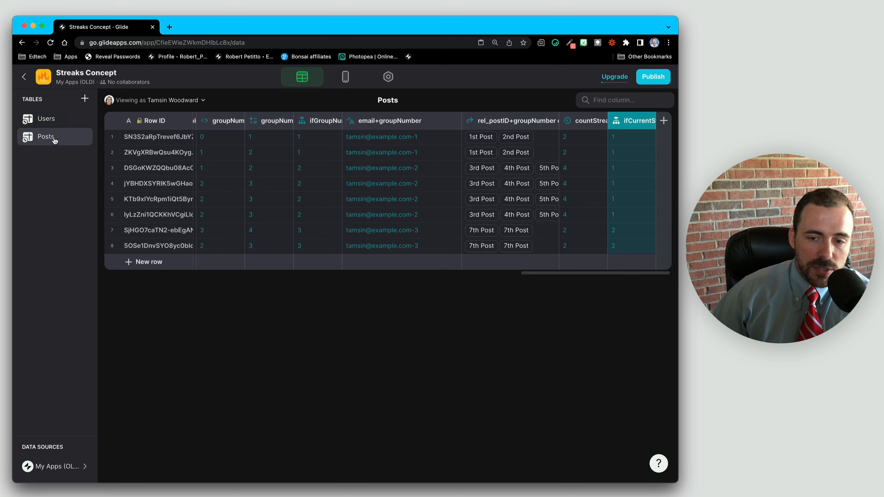
drag(627, 246, 617, 137)
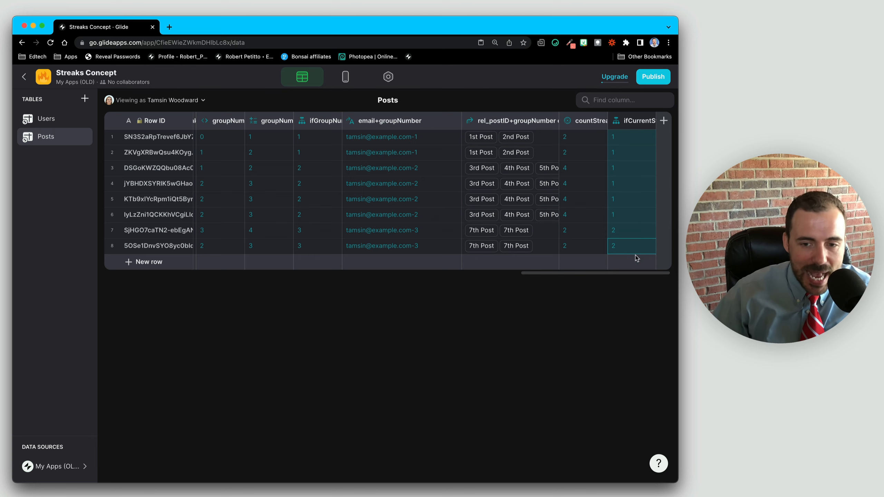
Step: Add a Single Value column to the Posts table that gets the last item from postIDsOfUserSorted
click(664, 121)
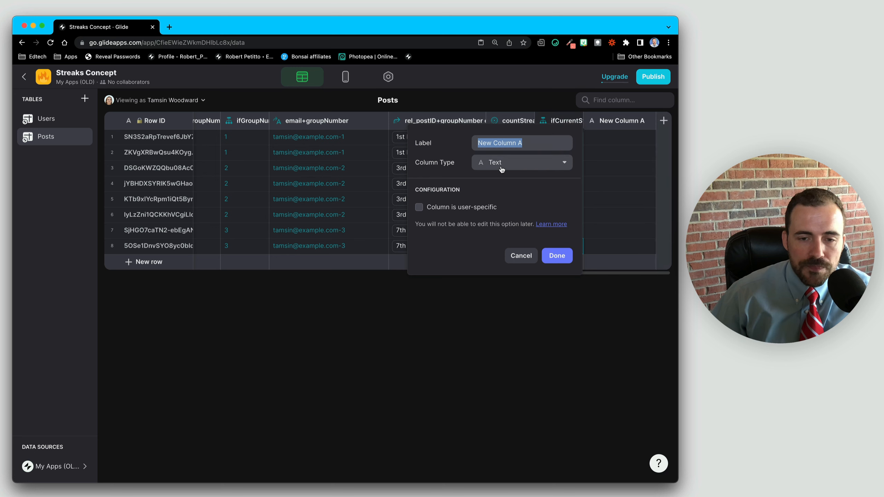
click(495, 164)
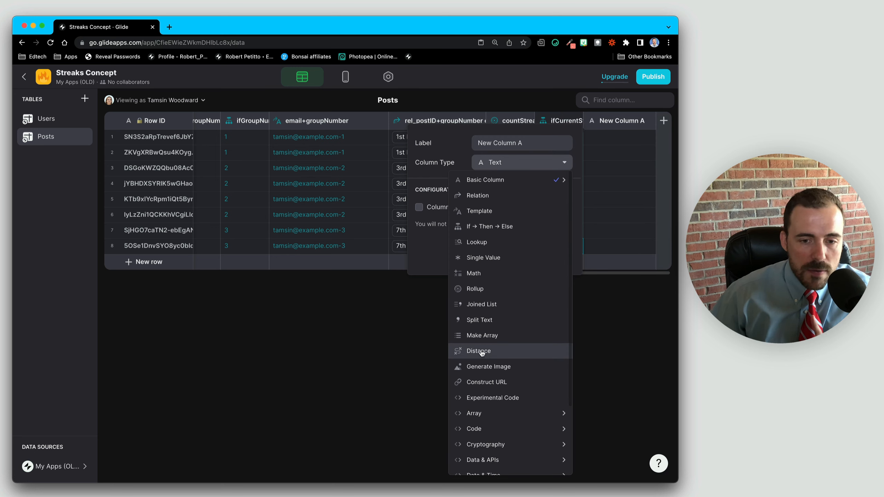
click(493, 258)
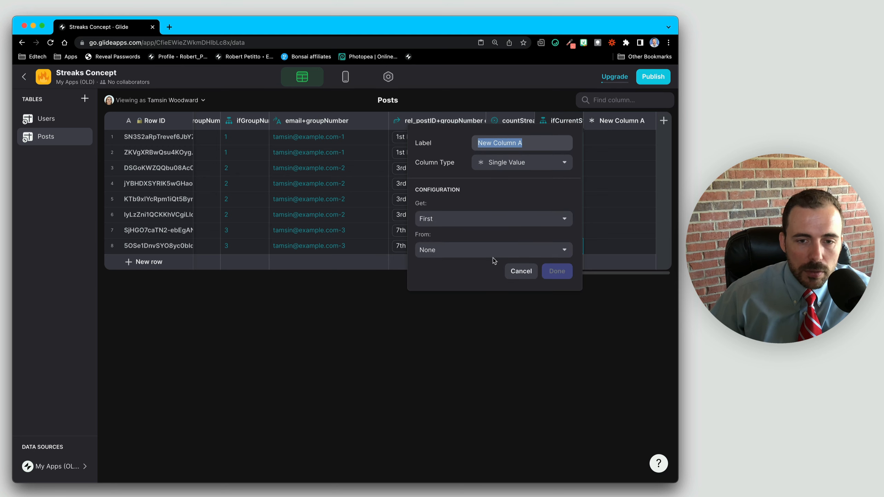
click(446, 223)
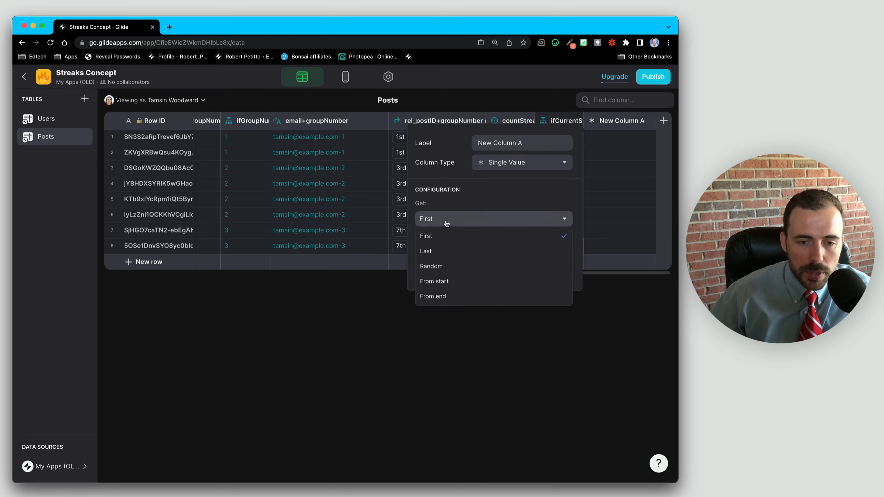
click(430, 251)
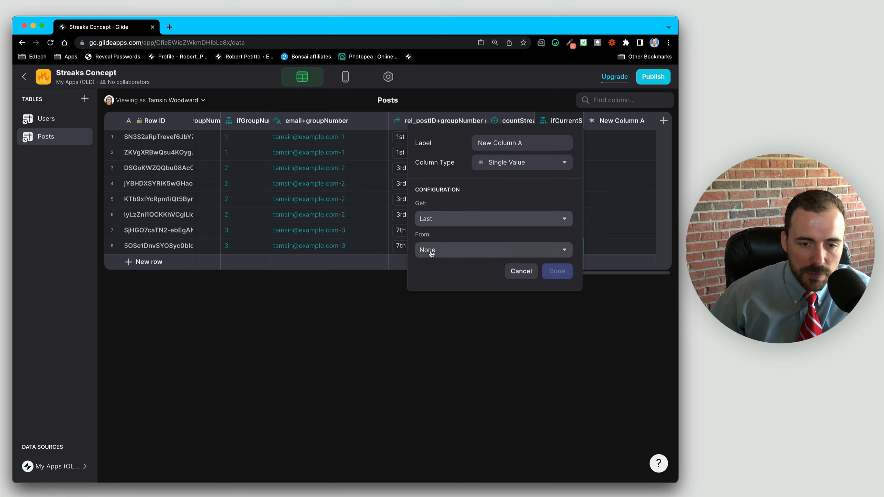
click(430, 251)
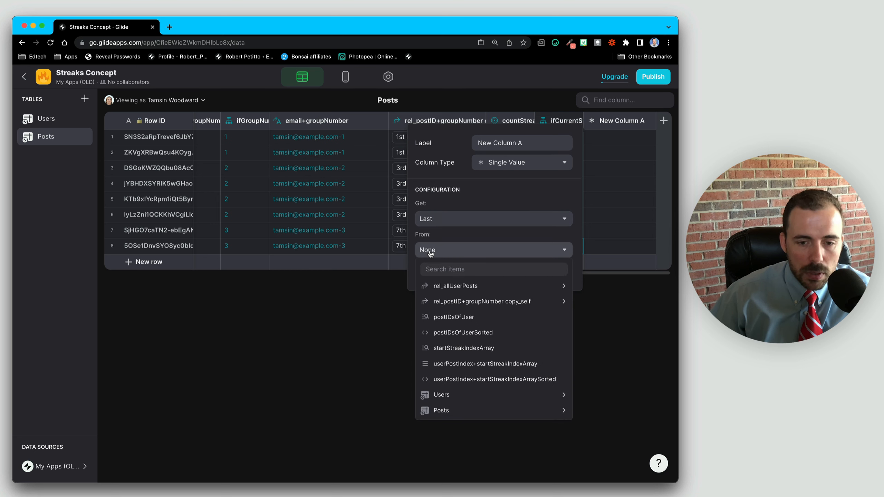
click(476, 334)
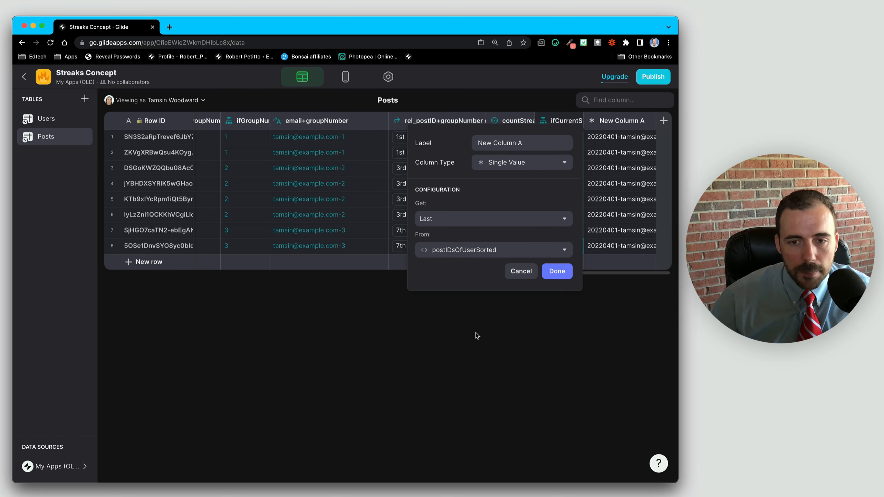
Step: Name the single value column latestPostID, save it, and check its values in the rows
click(526, 143)
key(super+a)
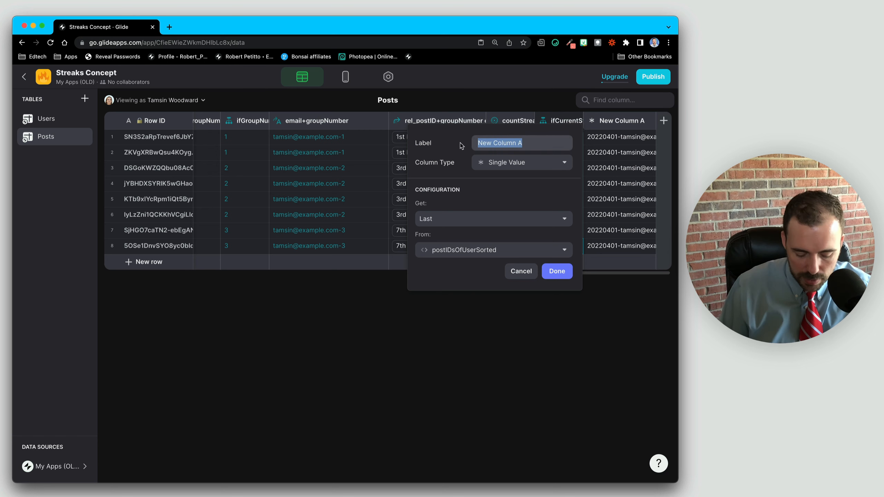
text(la)
key(BackSpace)
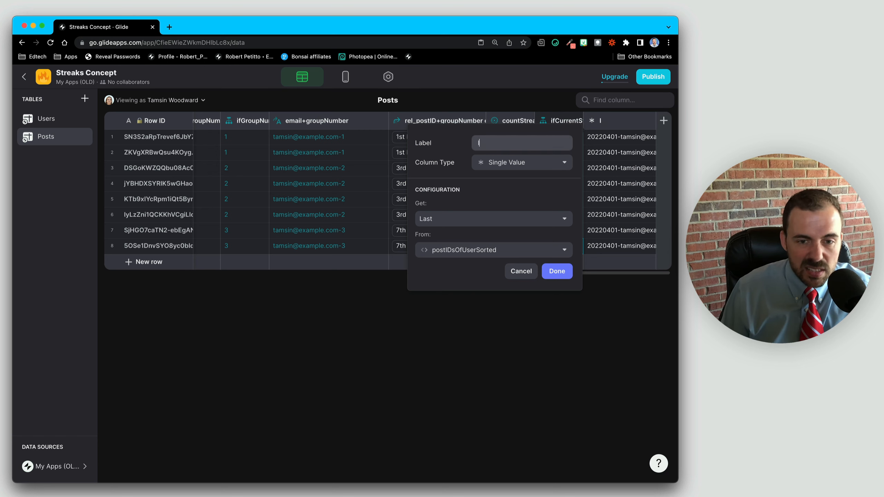
text(atestP)
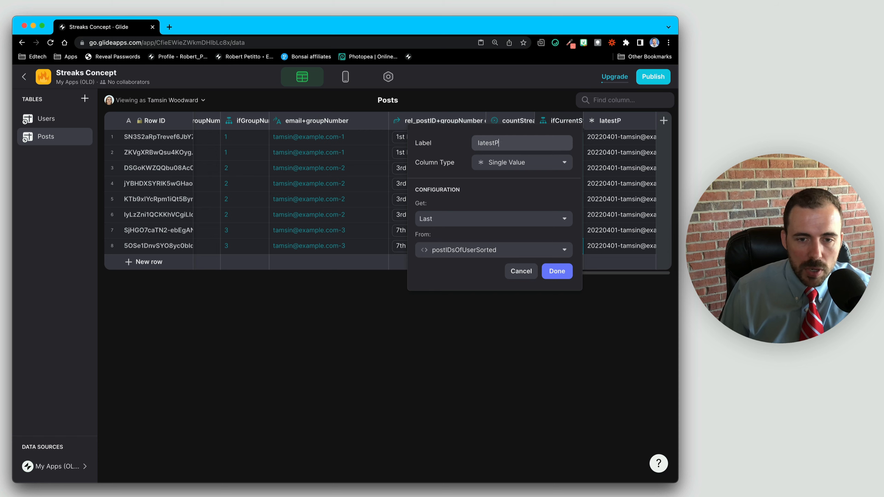
text(ostID)
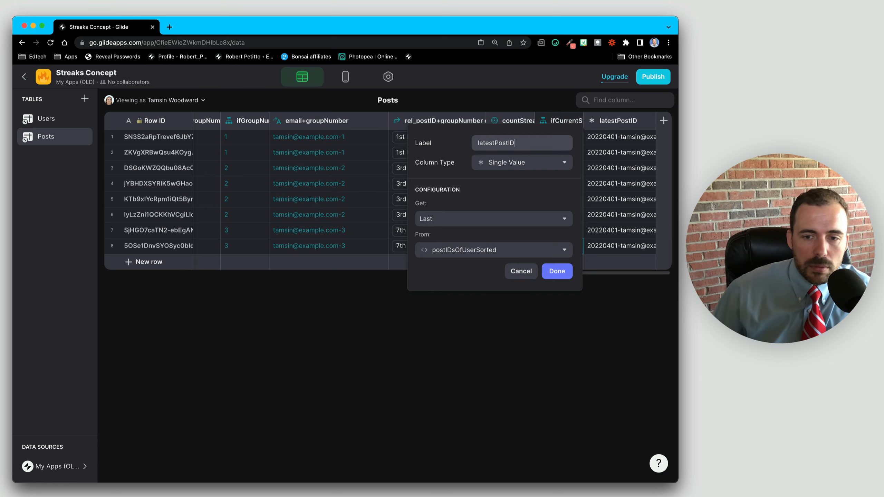
click(556, 272)
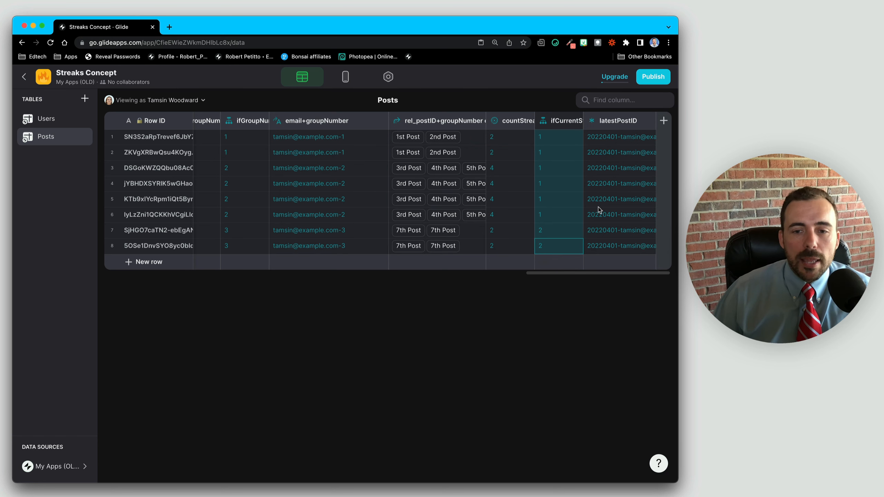
click(613, 248)
click(618, 135)
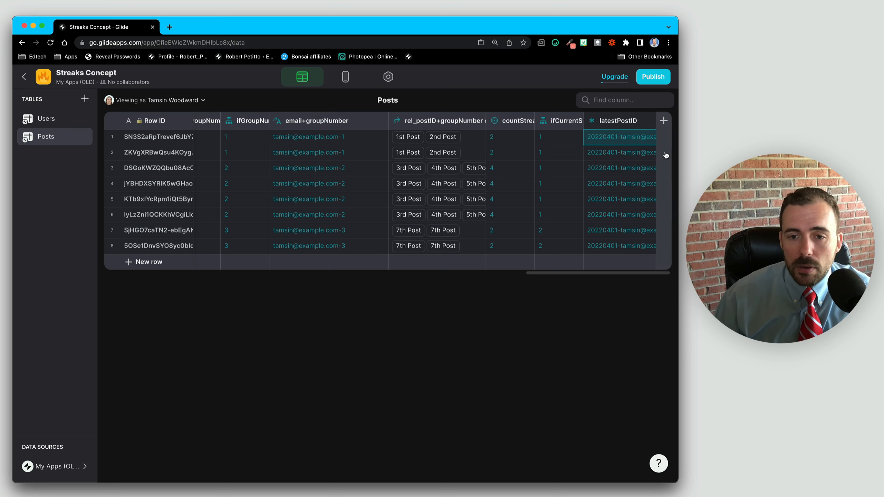
Step: Add an If-Then-Else column named ifLatestPostID>email to the Posts table
click(663, 120)
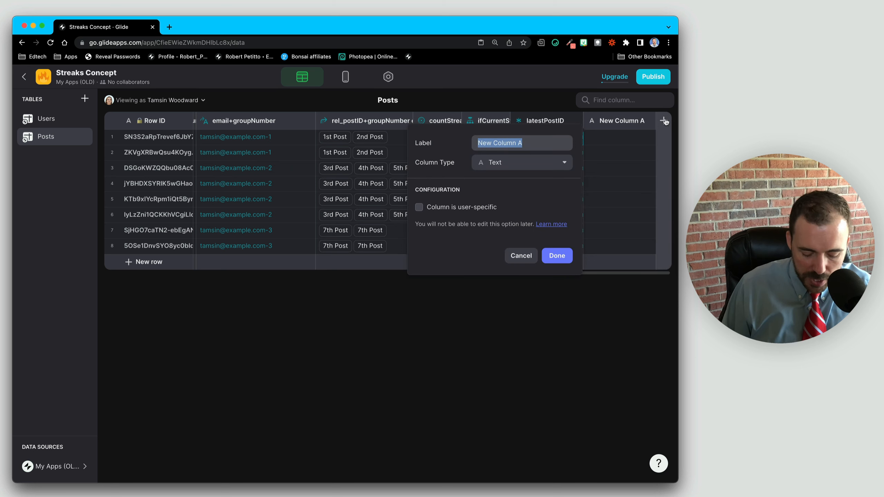
text(ifLatestPost)
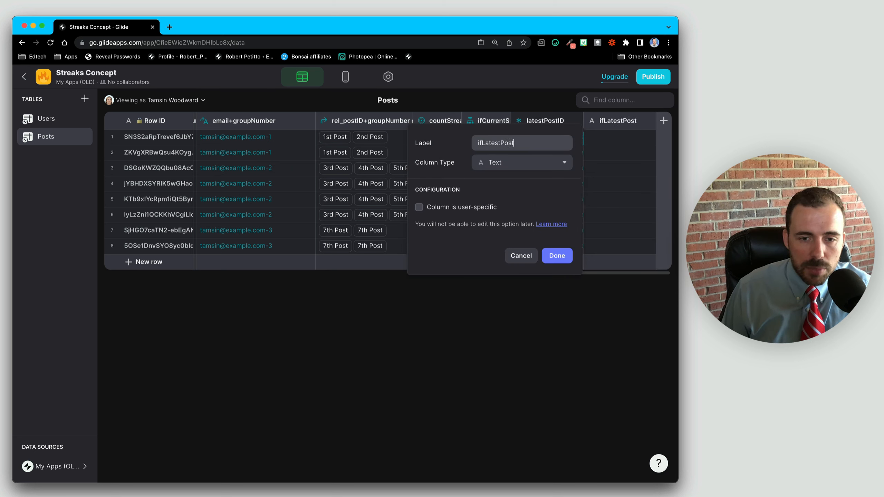
text(ID>)
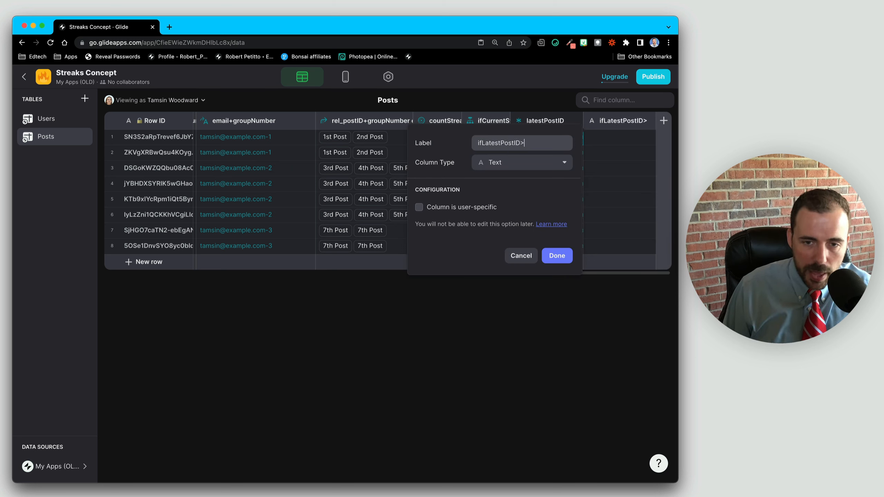
text(email)
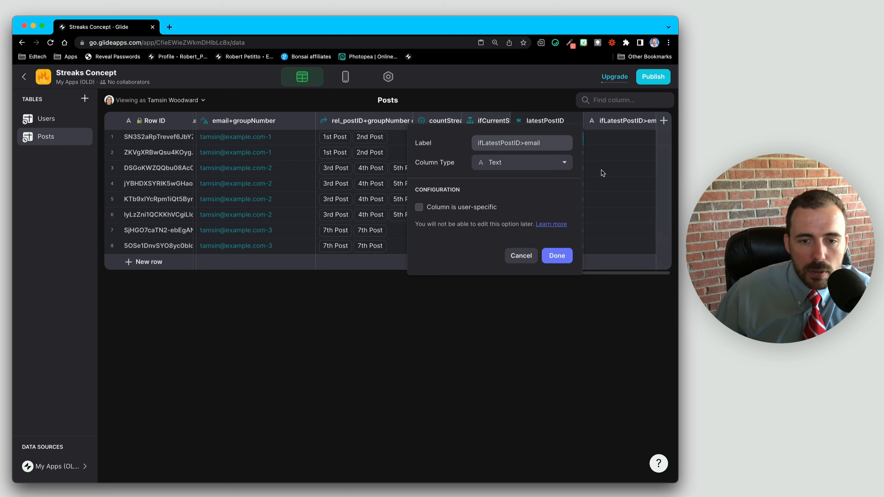
click(543, 162)
click(510, 225)
Step: Make ifLatestPostID>email return Email if latestPostID is dayOnly+email, leave the else value empty, and save the column
click(504, 209)
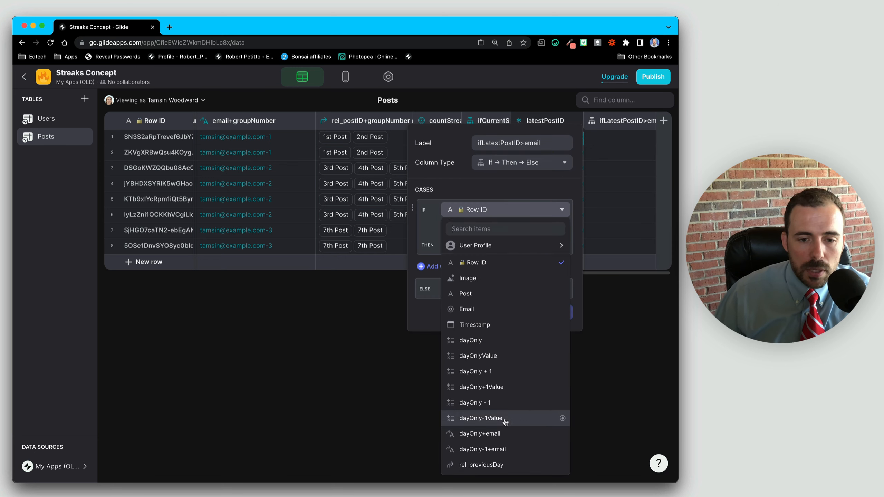
scroll(504, 420, down, 5)
click(484, 467)
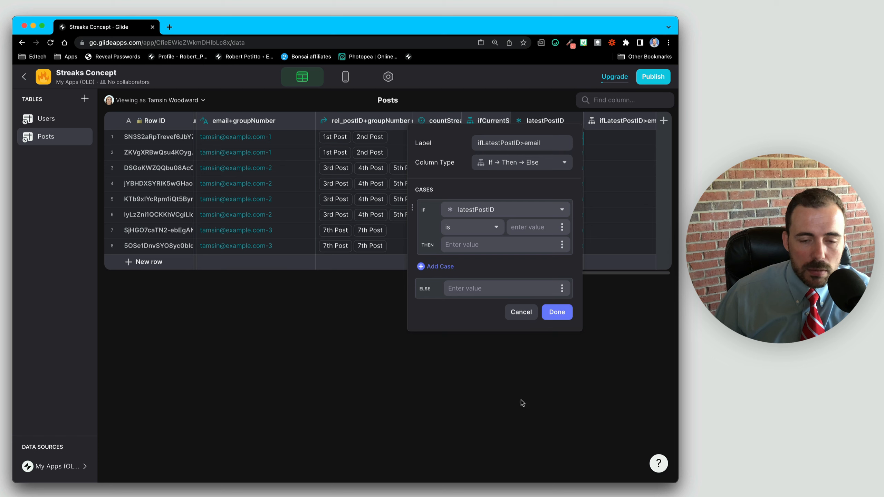
click(562, 227)
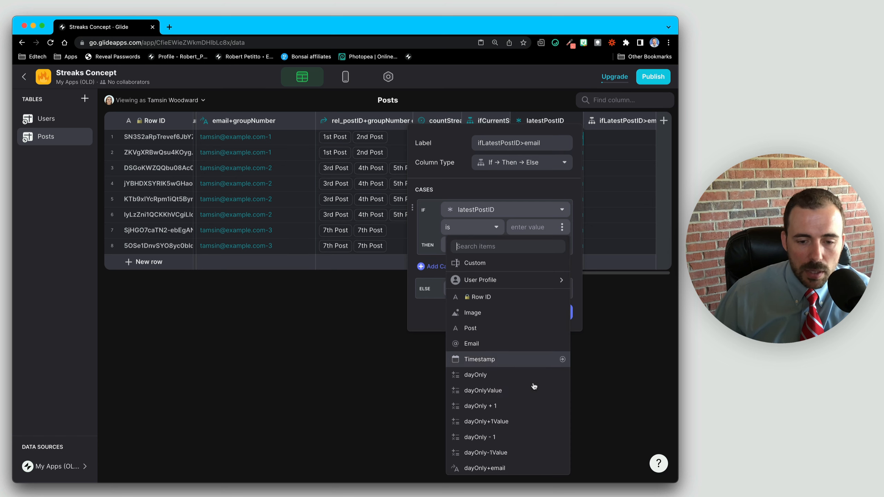
scroll(533, 390, down, 1)
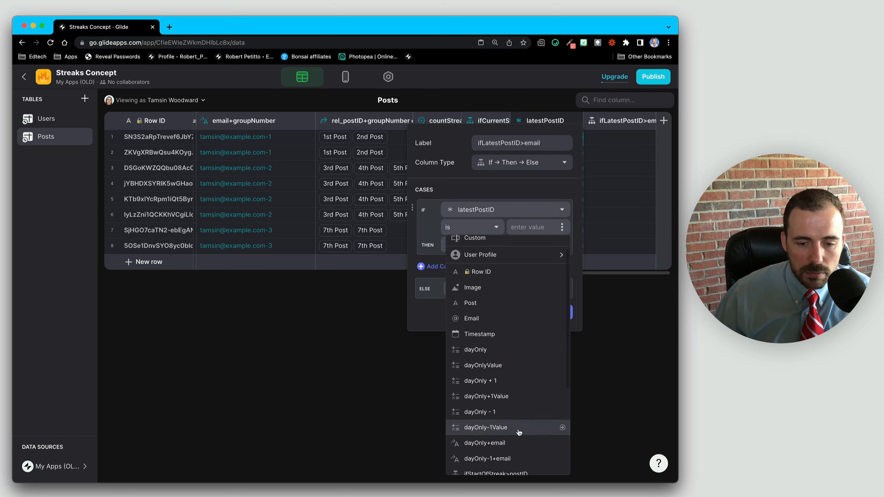
click(502, 444)
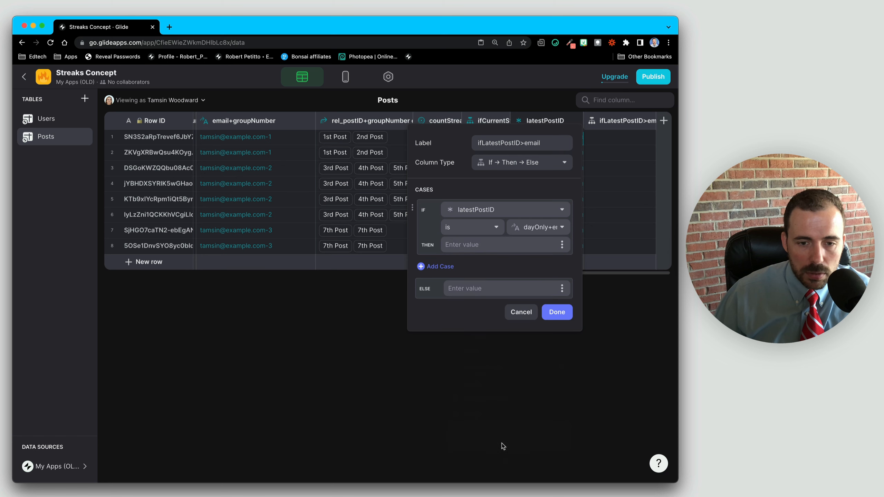
click(562, 245)
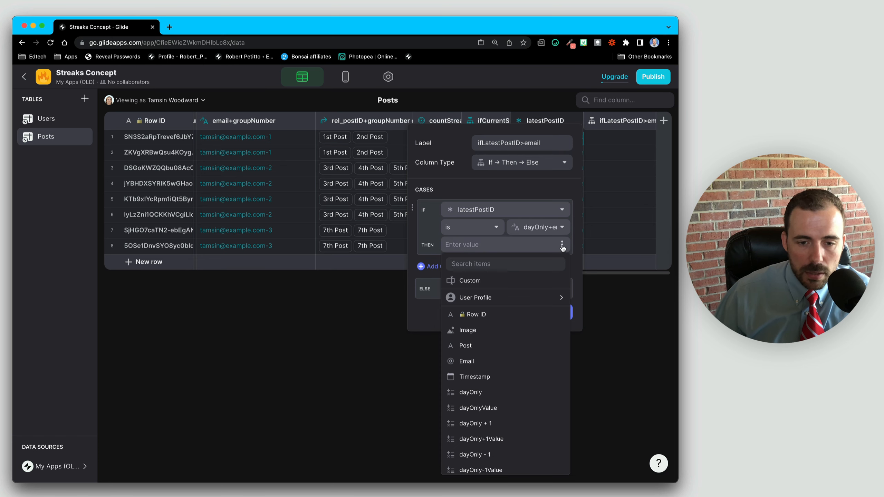
click(501, 361)
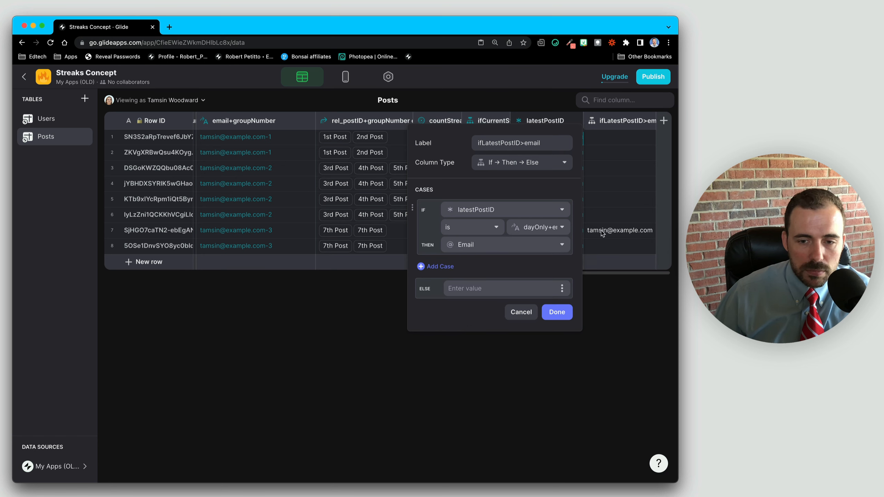
click(558, 312)
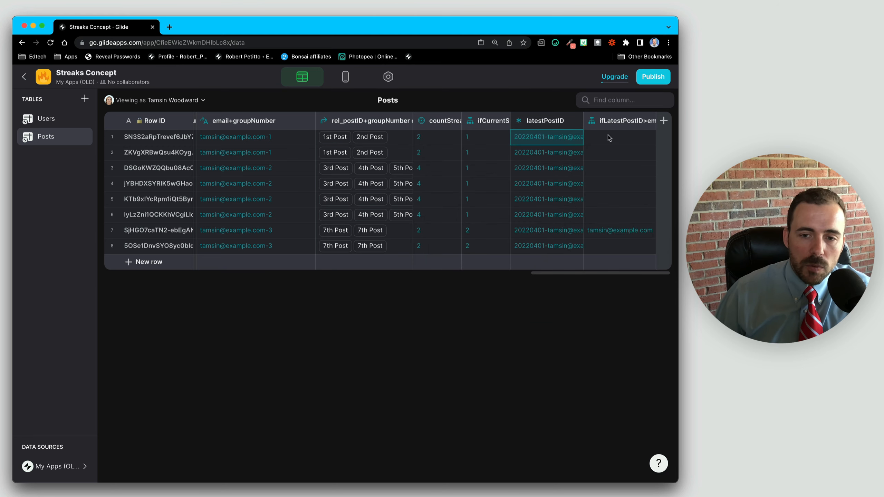
Step: Examine the ifLatestPostID>email values across all rows and compare them with the Timestamps of the last two posts
drag(608, 137, 612, 245)
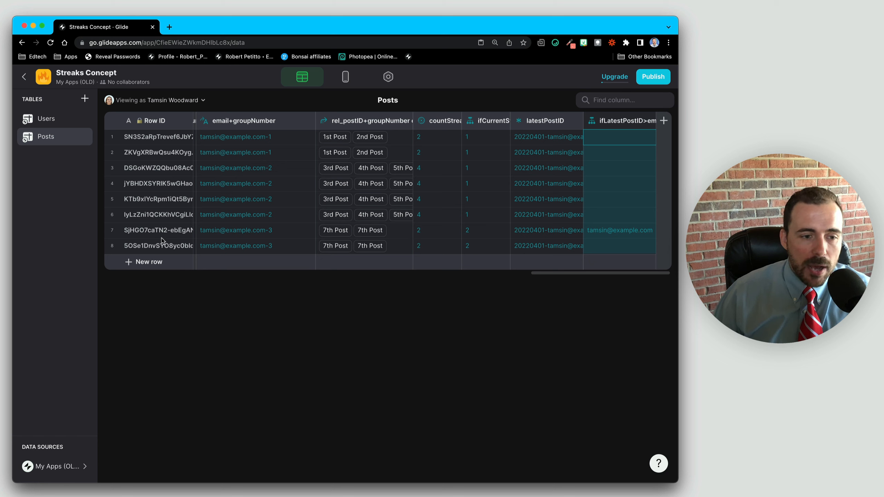
click(112, 246)
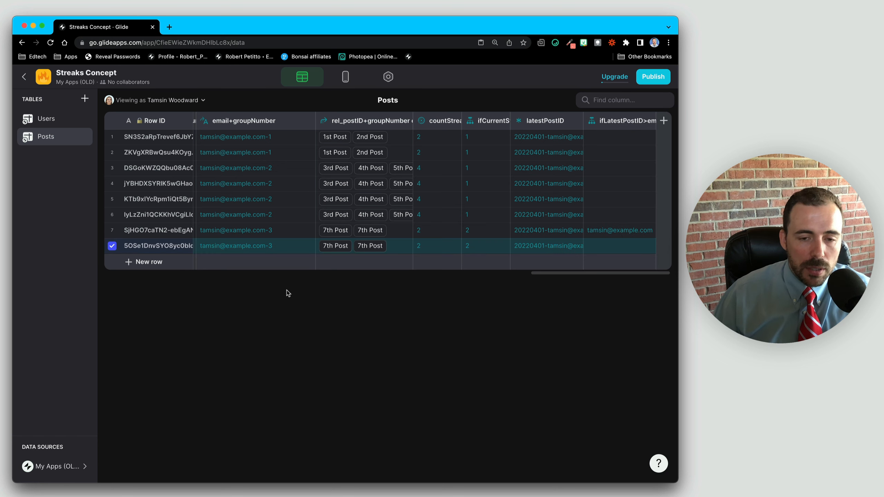
click(112, 245)
click(112, 231)
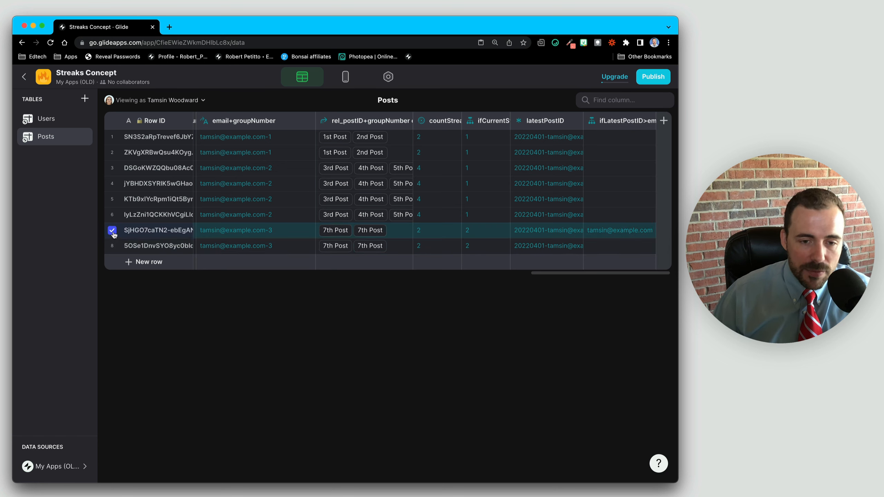
click(594, 234)
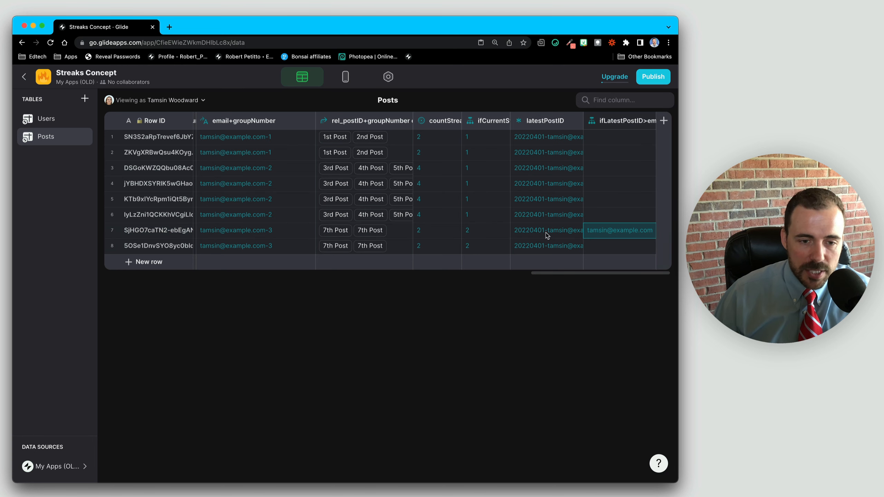
scroll(243, 233, left, 15)
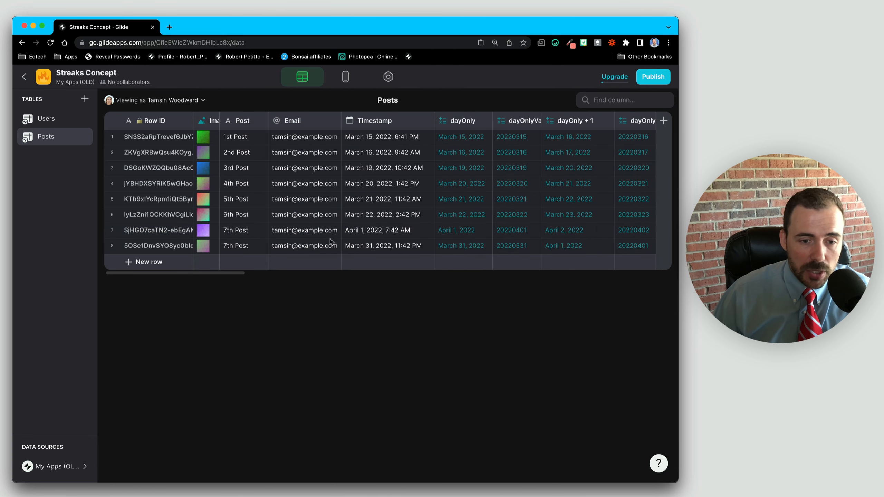
click(373, 237)
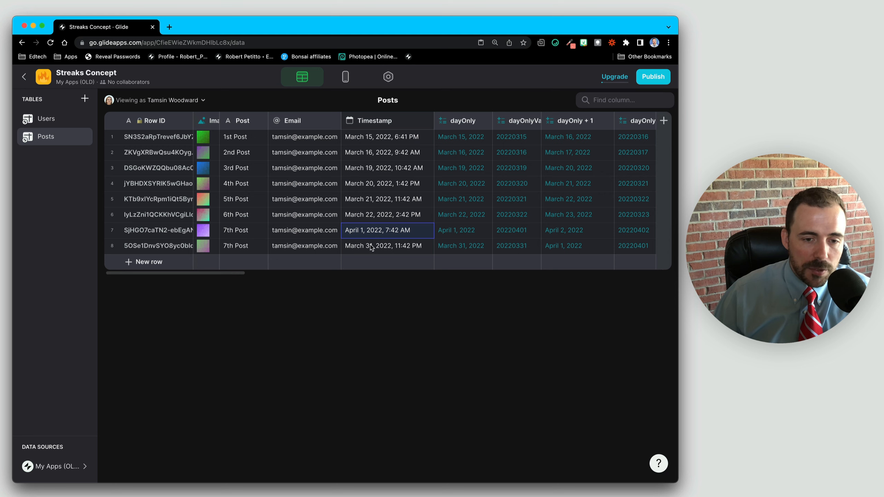
click(371, 246)
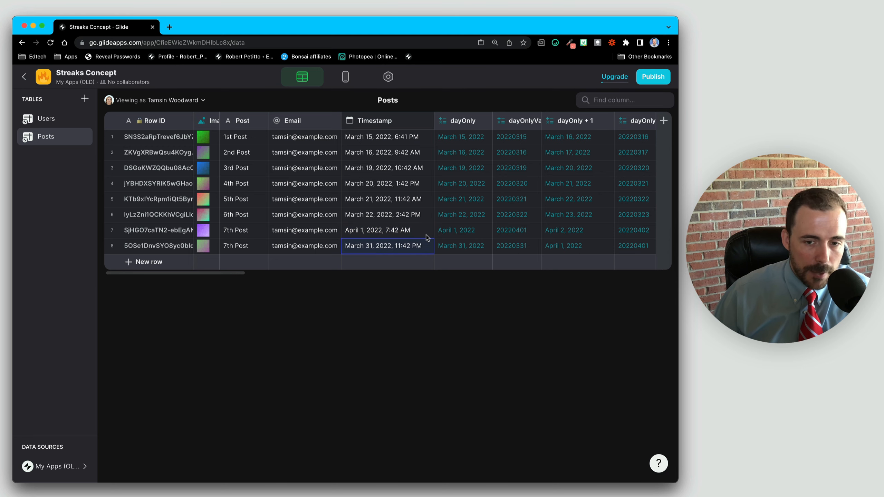
scroll(427, 238, right, 15)
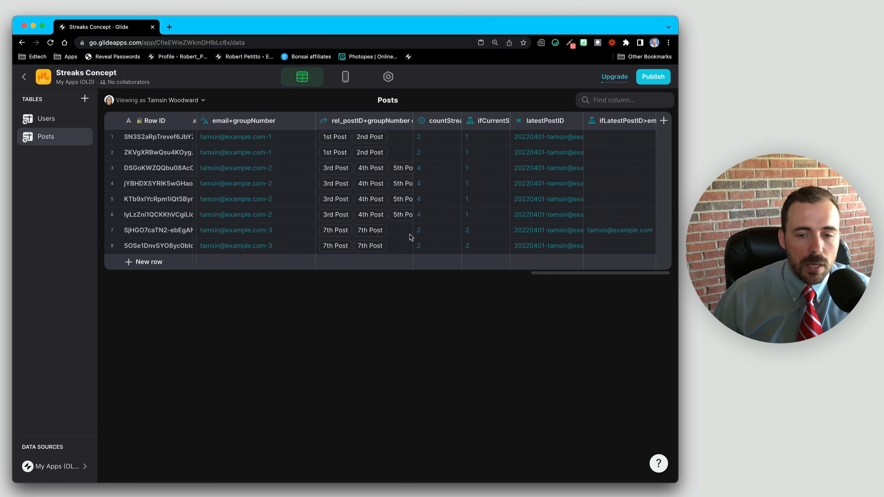
click(610, 234)
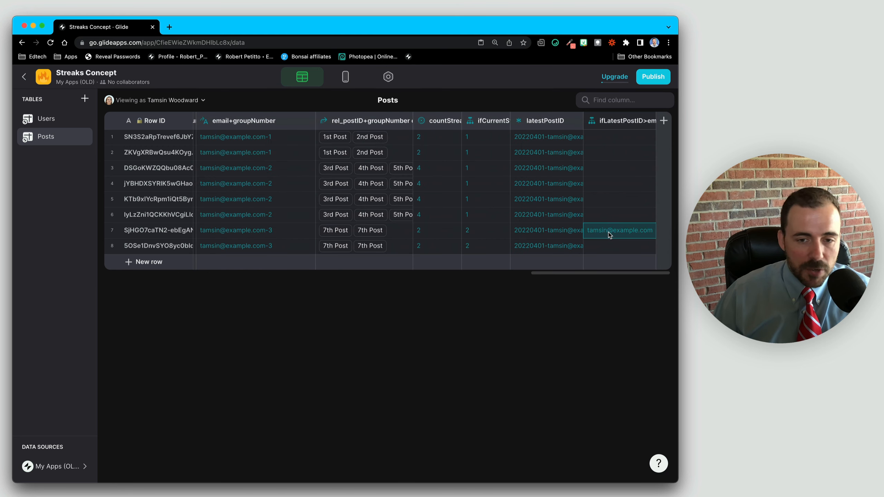
Step: Add a Relation column named rel_latestPost to the Users table
click(46, 118)
click(663, 121)
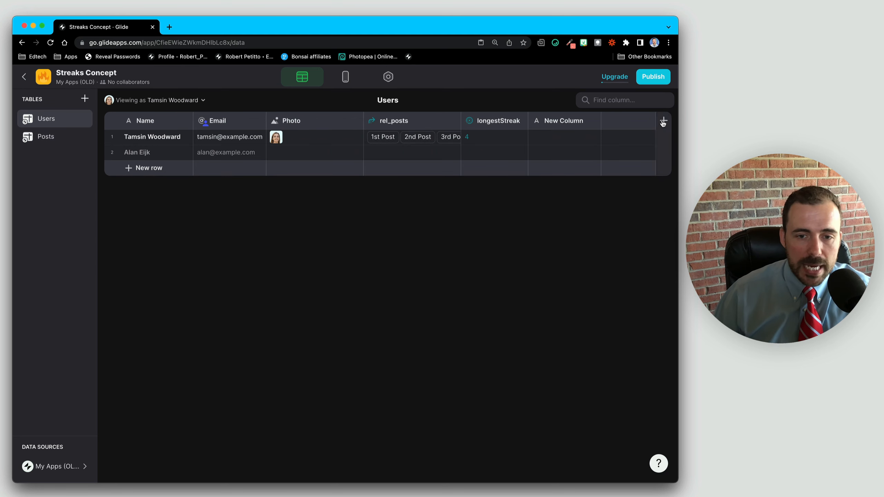
text(re;_l)
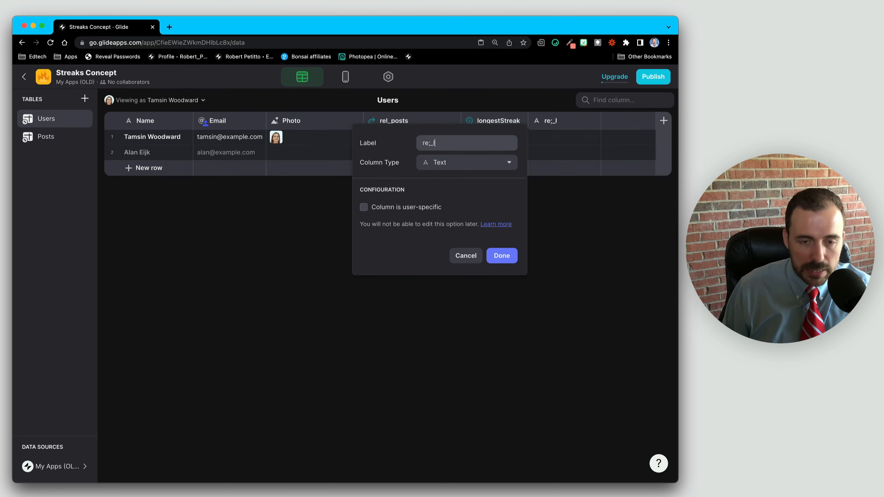
text(al_latest)
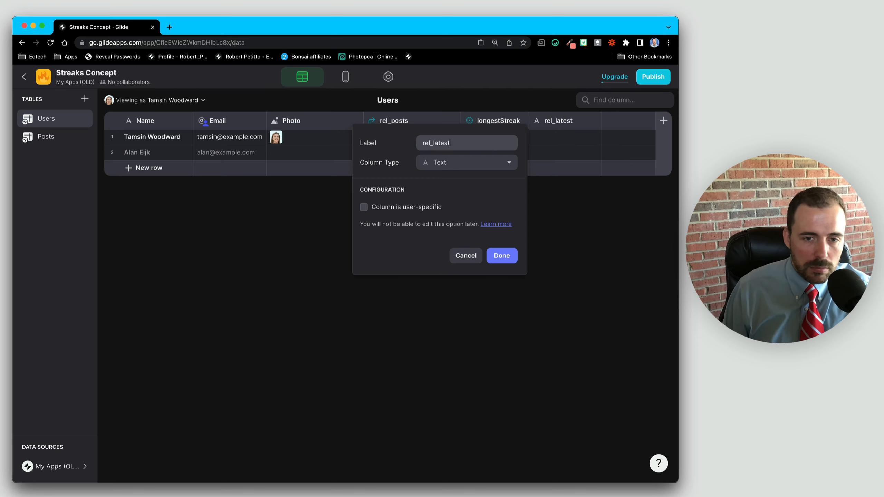
text(Post)
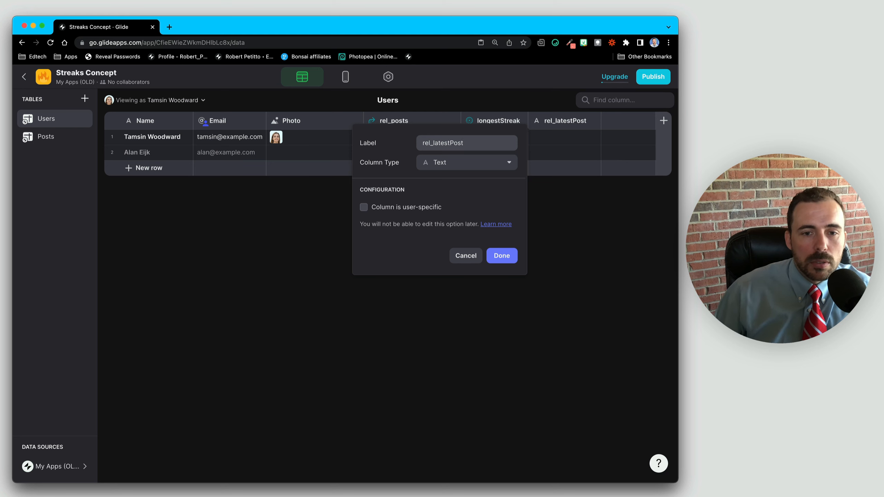
click(419, 165)
click(445, 201)
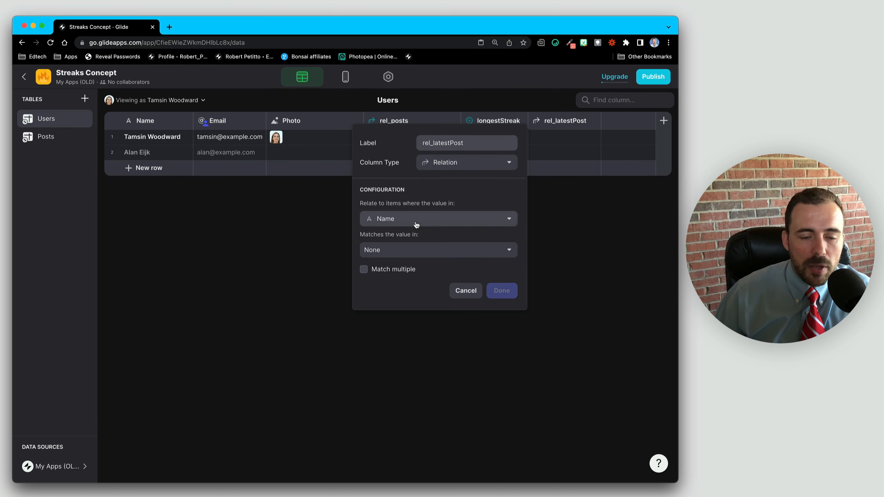
Step: Make rel_latestPost match Email to the ifLatestPostID>email column in Posts as a single match, and save the column
click(416, 219)
click(404, 272)
click(396, 256)
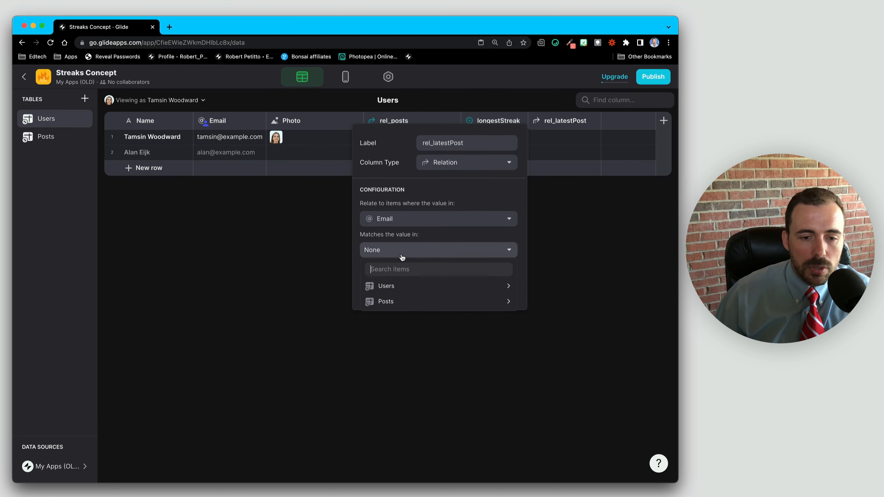
mouse_move(401, 302)
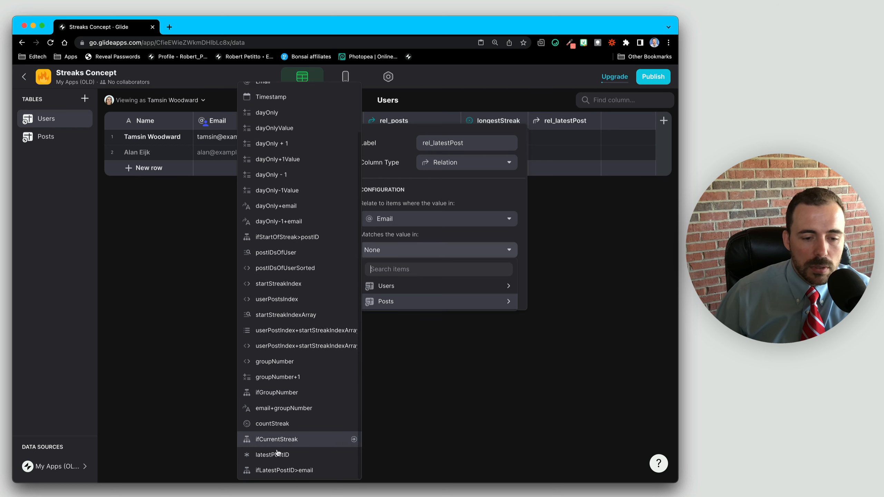
click(300, 470)
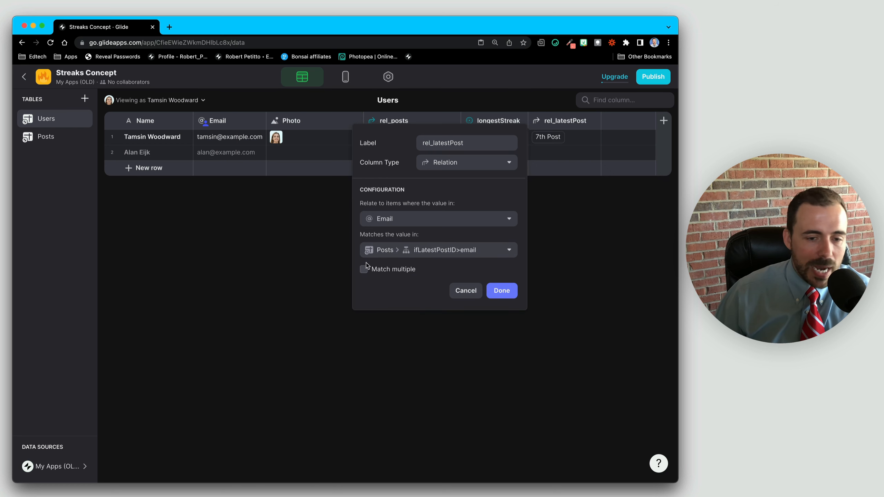
click(504, 289)
Step: Add a Lookup column named currentStreak to the Users table that returns ifCurrentStreak through rel_latestPost, and save it
click(663, 120)
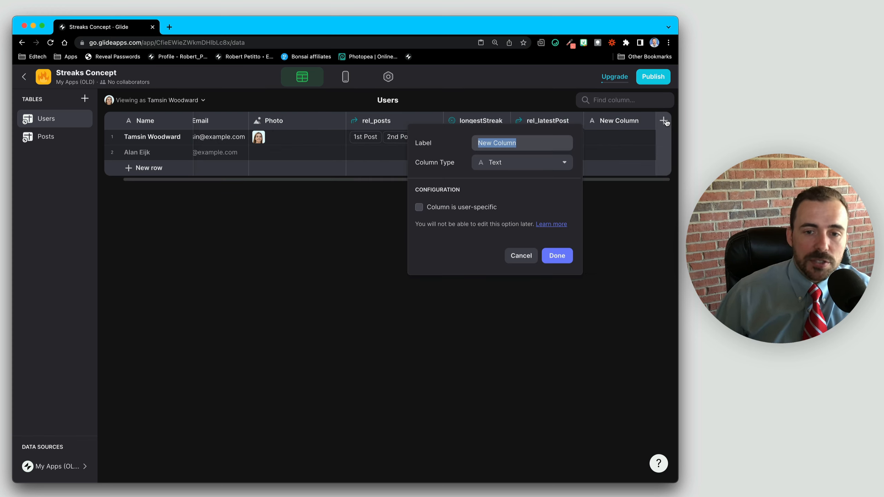
text(current)
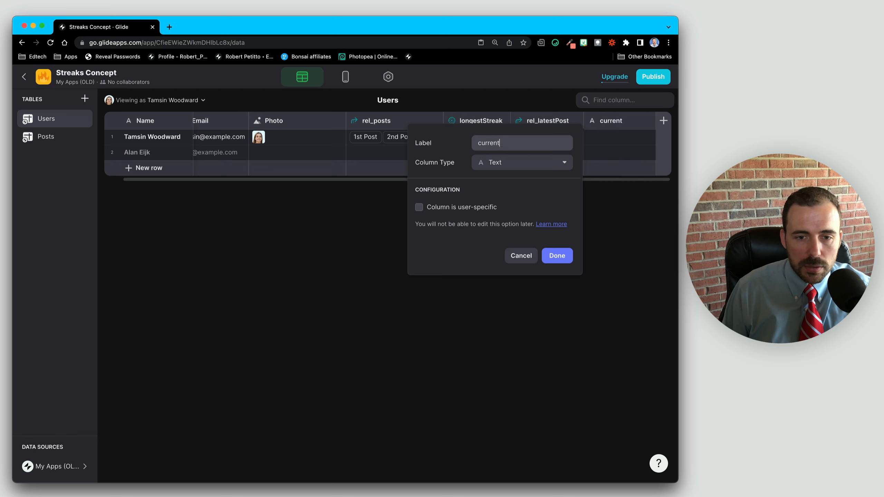
text(Streak)
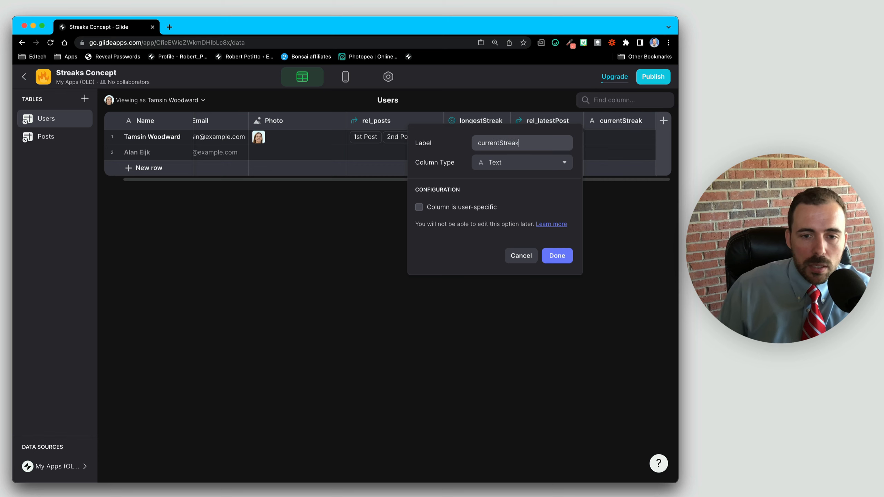
click(528, 168)
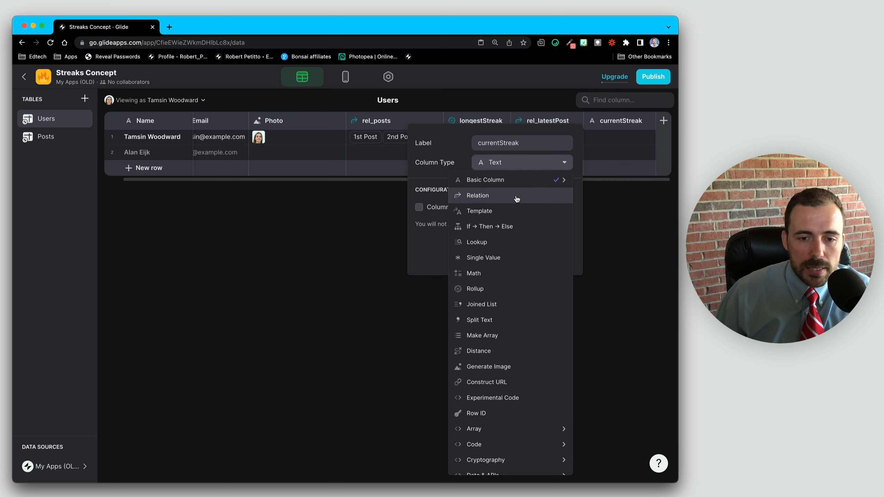
click(505, 242)
click(477, 222)
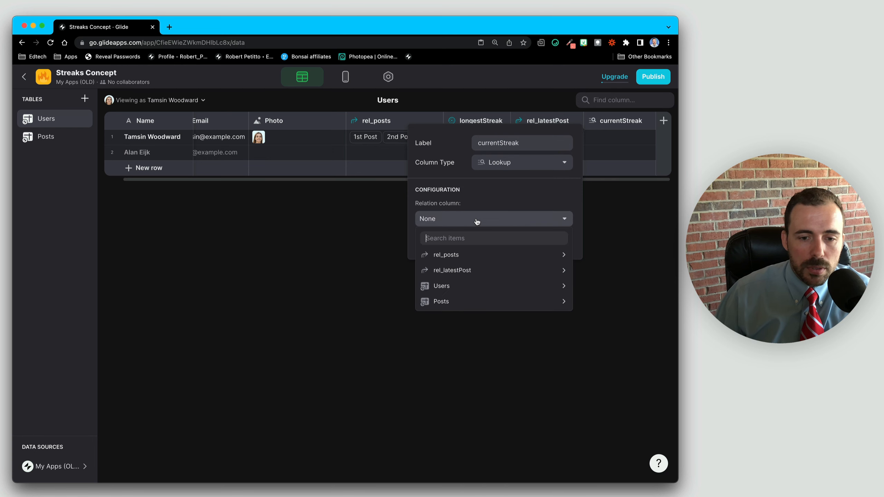
mouse_move(466, 271)
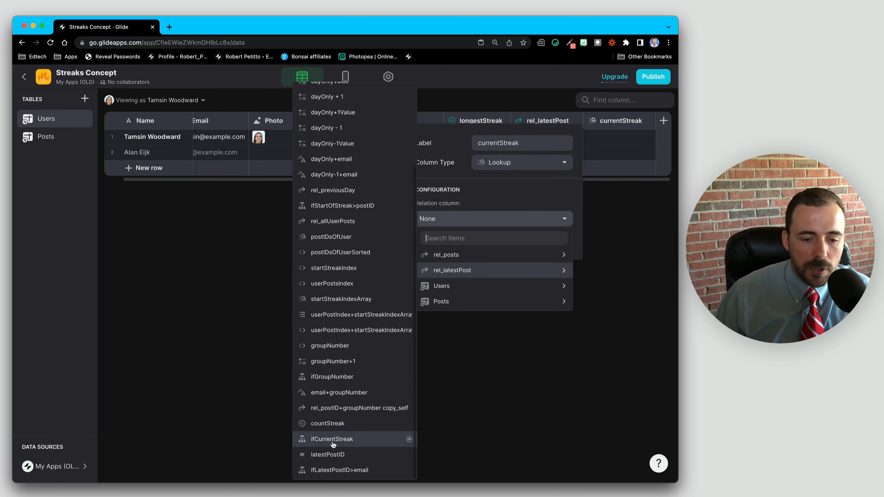
click(333, 440)
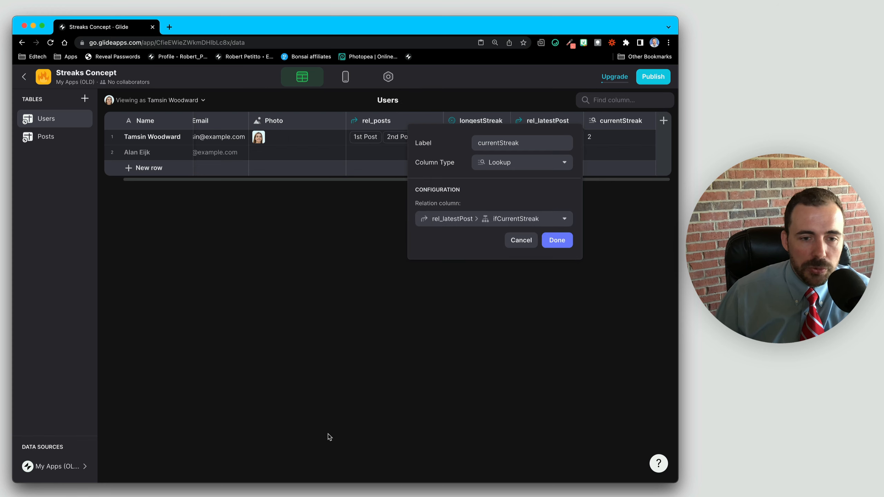
click(557, 240)
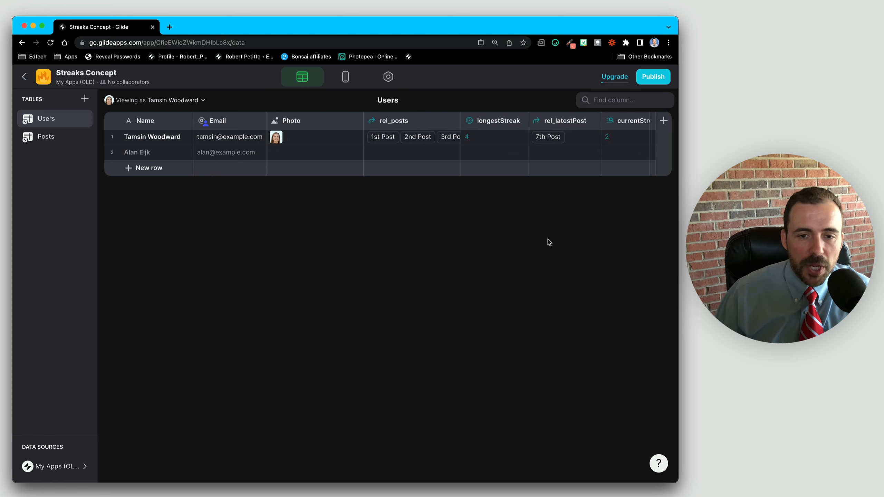
Step: Examine the longestStreak and currentStreak columns in the Users table and the Email values in the Posts table
click(484, 122)
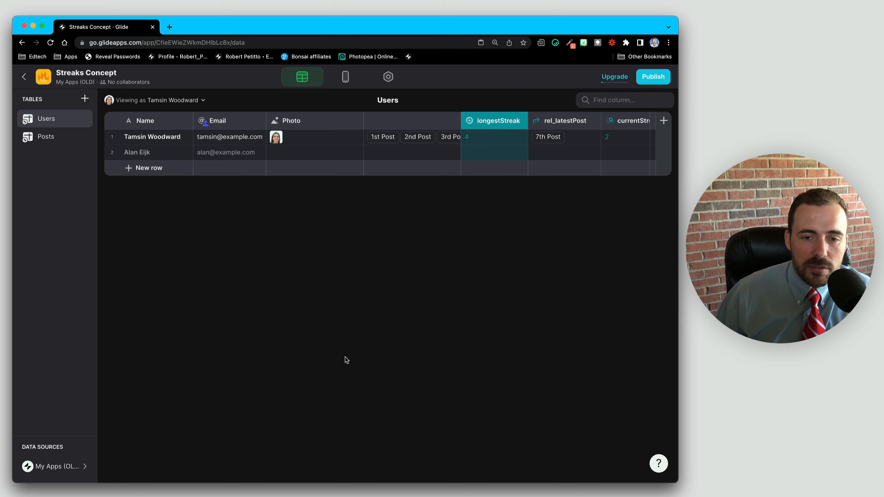
click(624, 120)
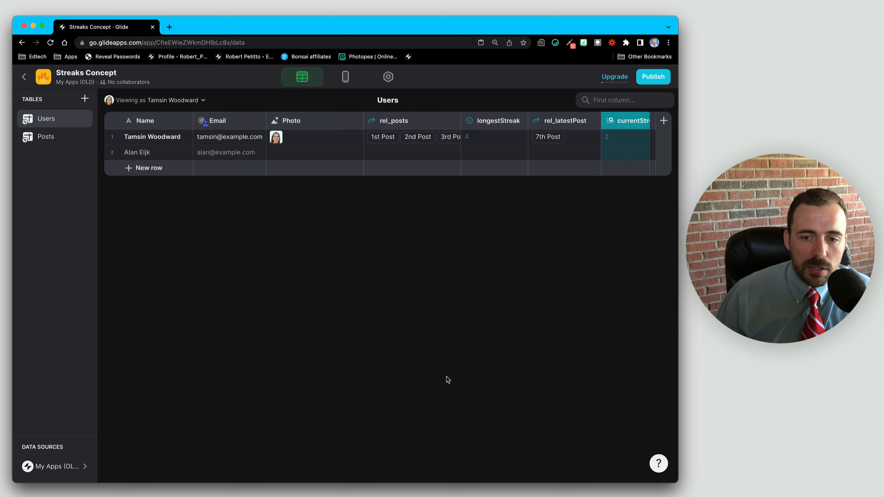
click(230, 137)
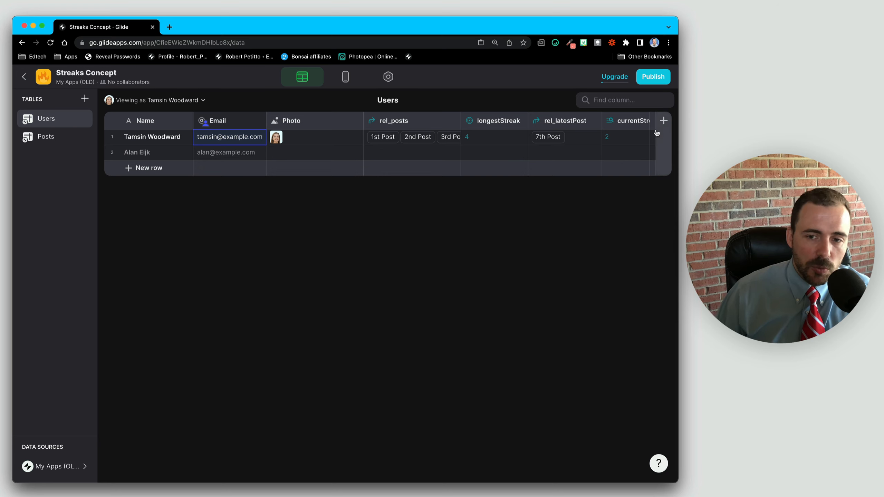
click(52, 139)
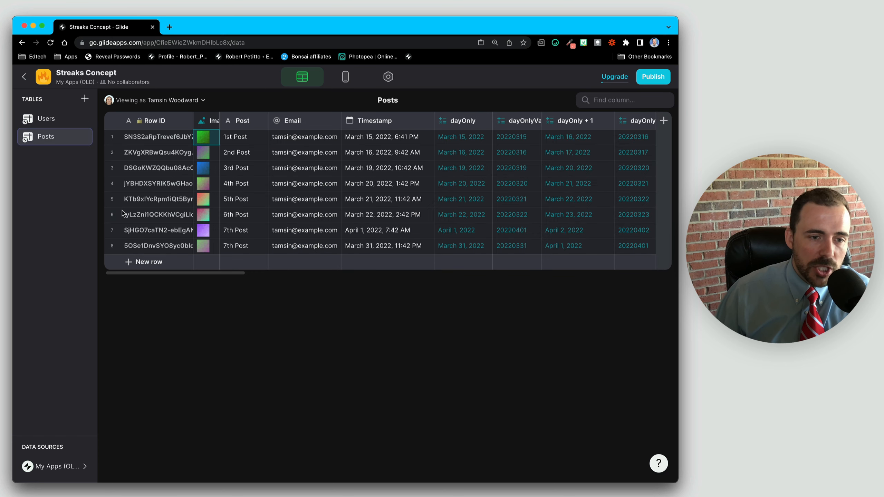
click(298, 122)
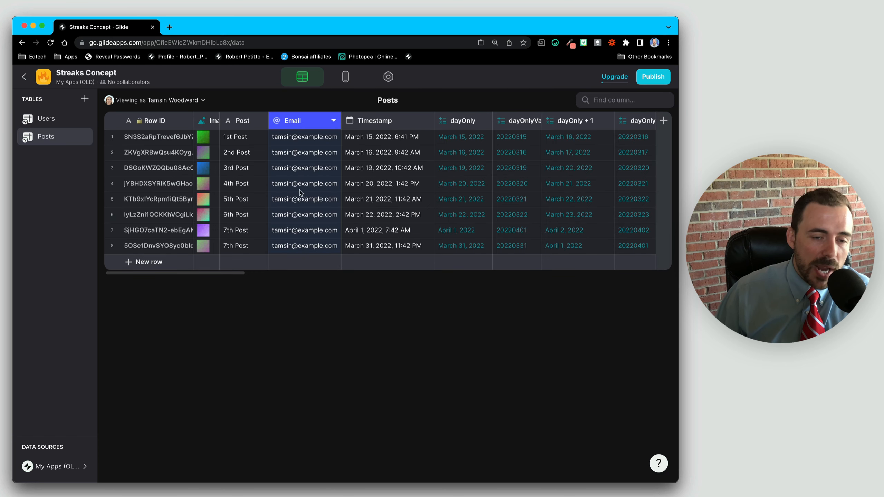
click(296, 137)
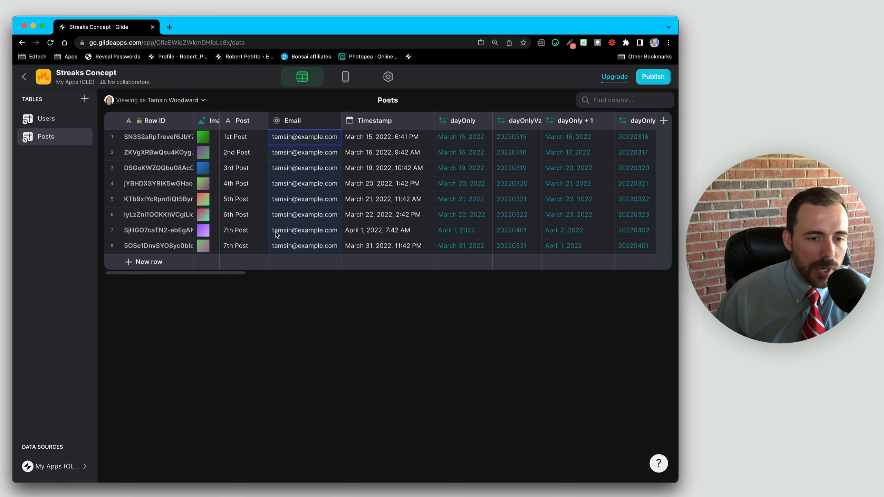
double_click(297, 139)
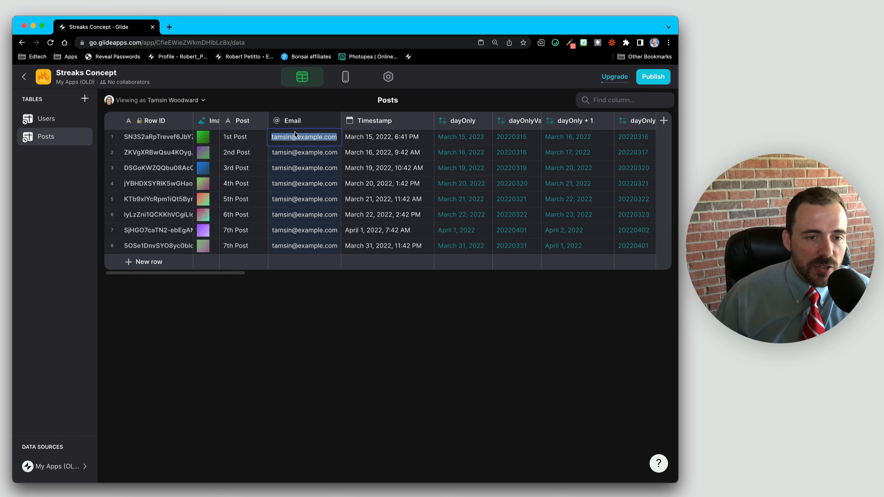
Step: Compare the longestStreak and currentStreak cells of both users in the Users table
click(61, 120)
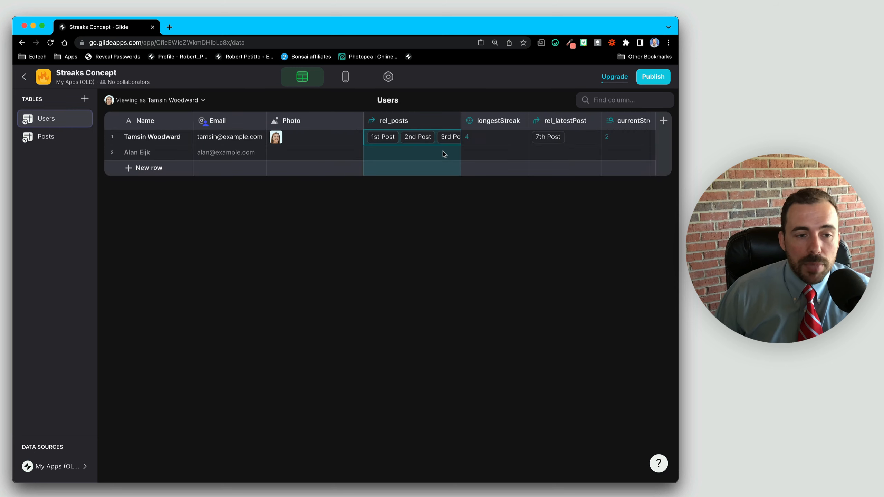
click(511, 137)
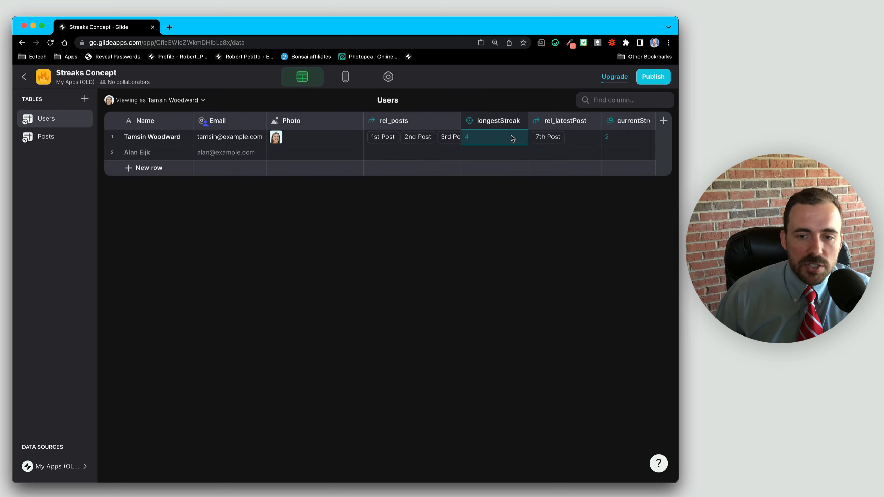
click(625, 136)
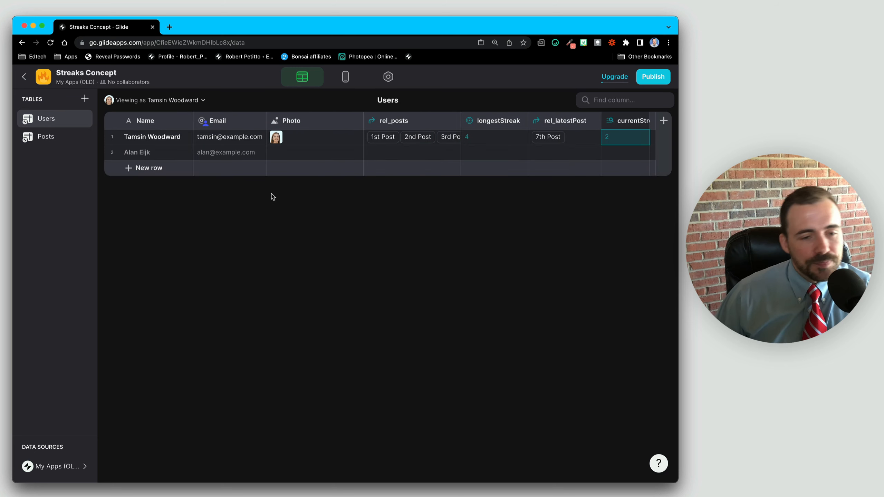
click(214, 155)
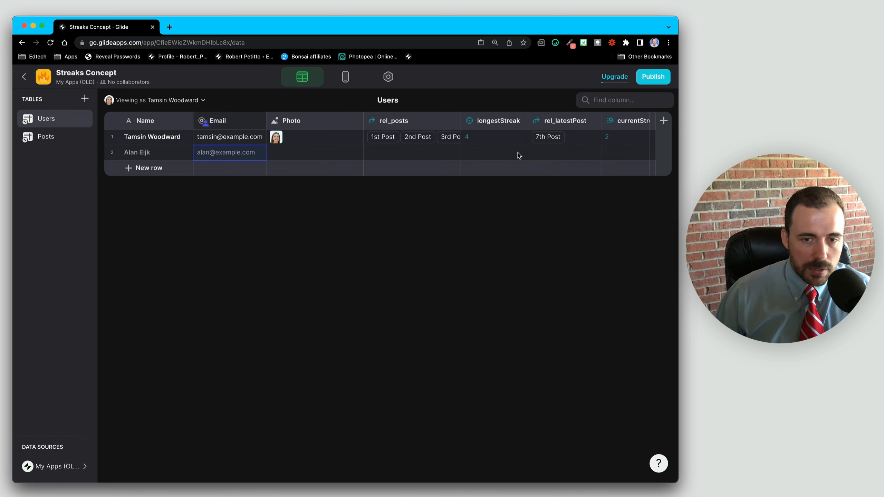
click(500, 153)
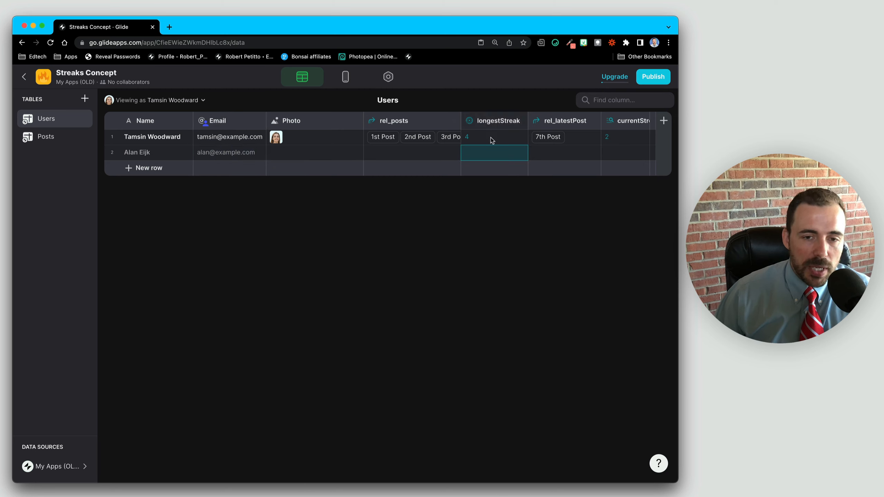
click(622, 153)
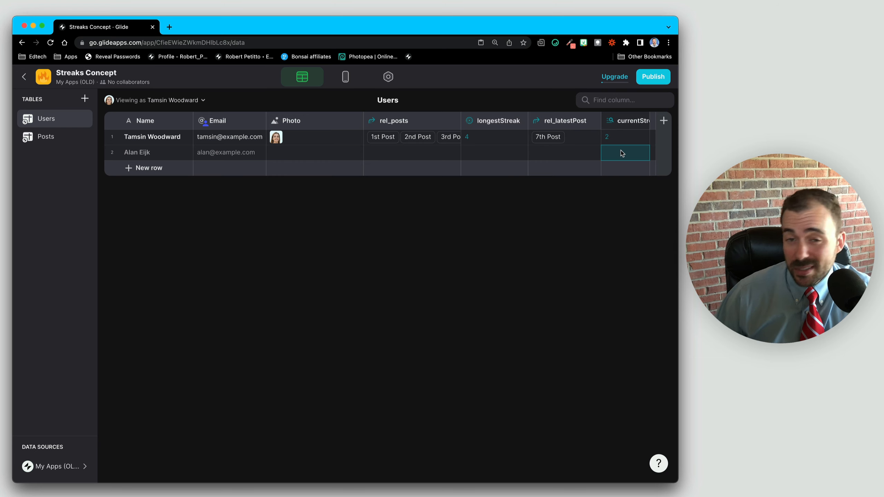
click(490, 154)
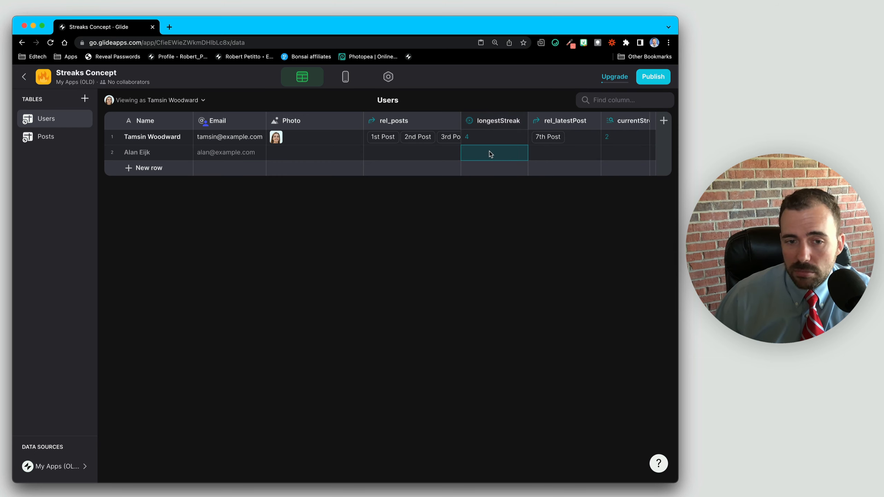
Step: View the data as the second user and check that user's longestStreak and rel_posts cells
click(165, 101)
click(147, 187)
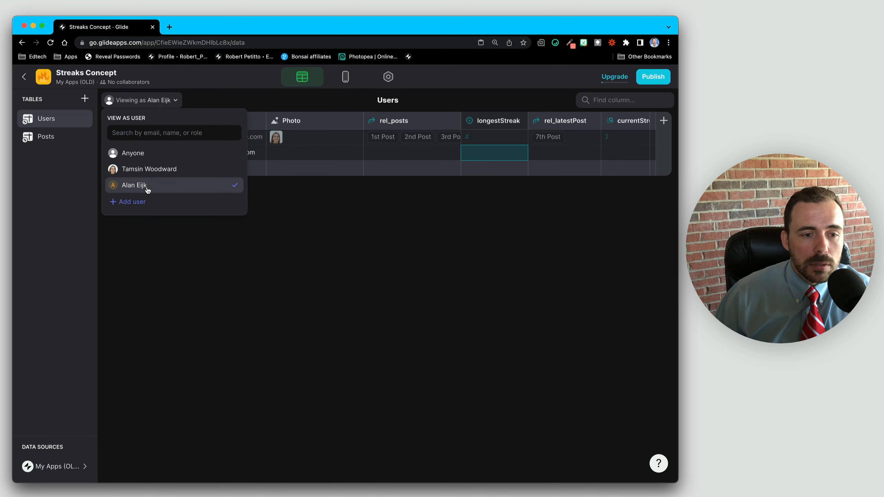
click(479, 153)
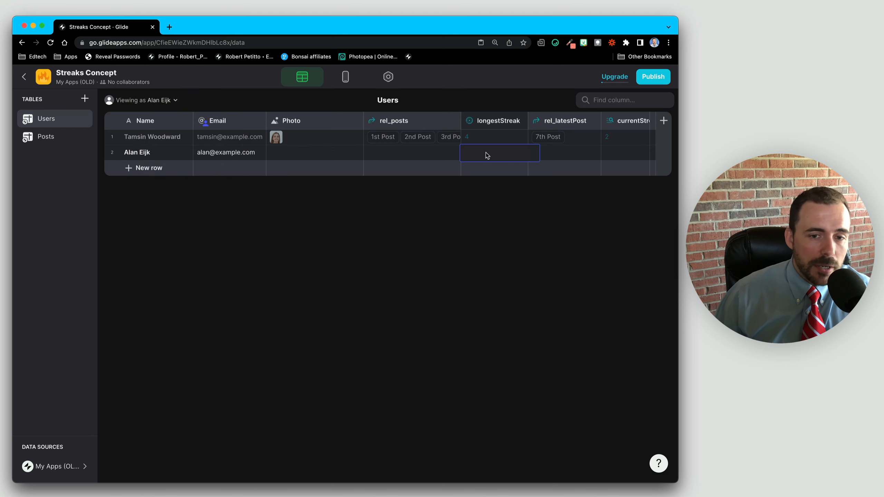
click(422, 155)
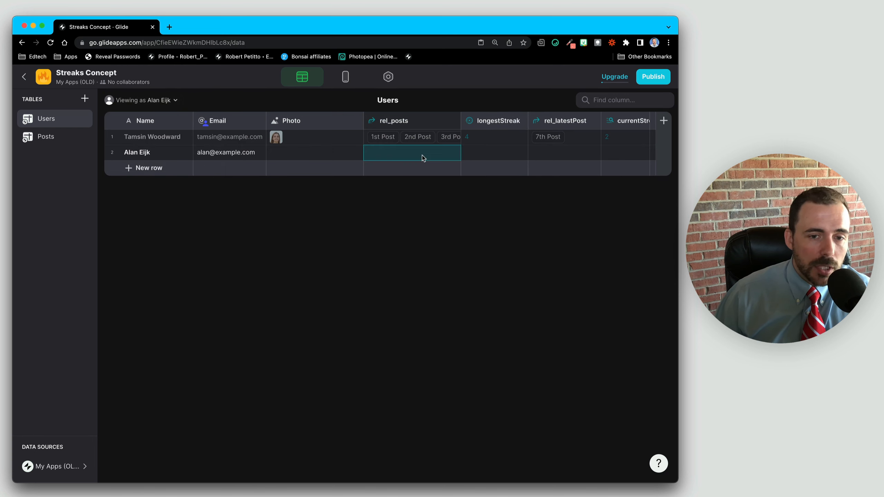
Step: Add an If → Then → Else column named longestStreakDisplay directly after longestStreak in the Users table
click(521, 123)
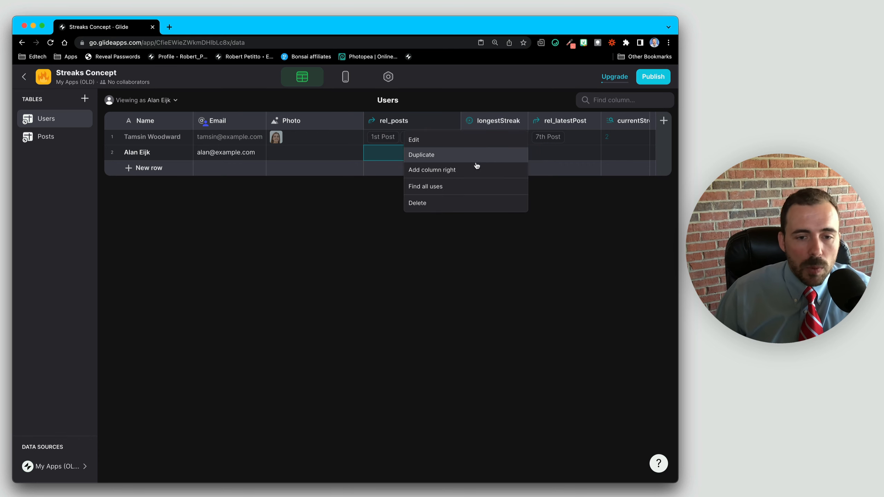
click(446, 171)
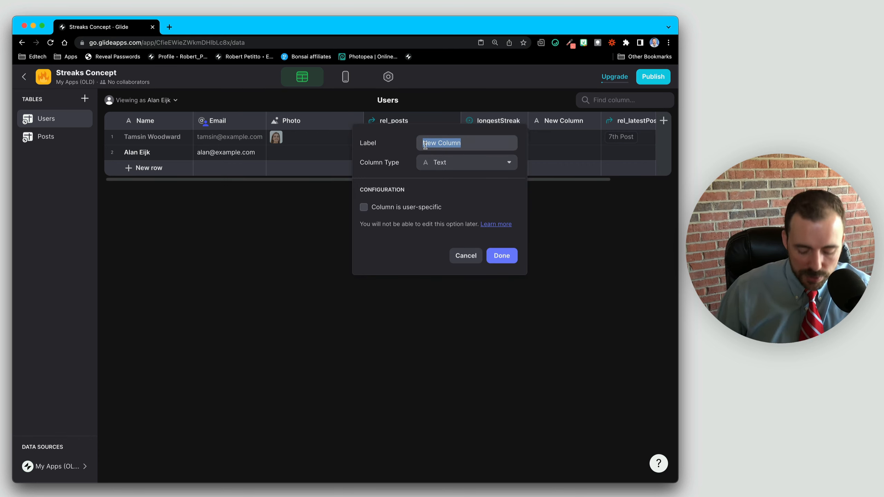
text(ifLong)
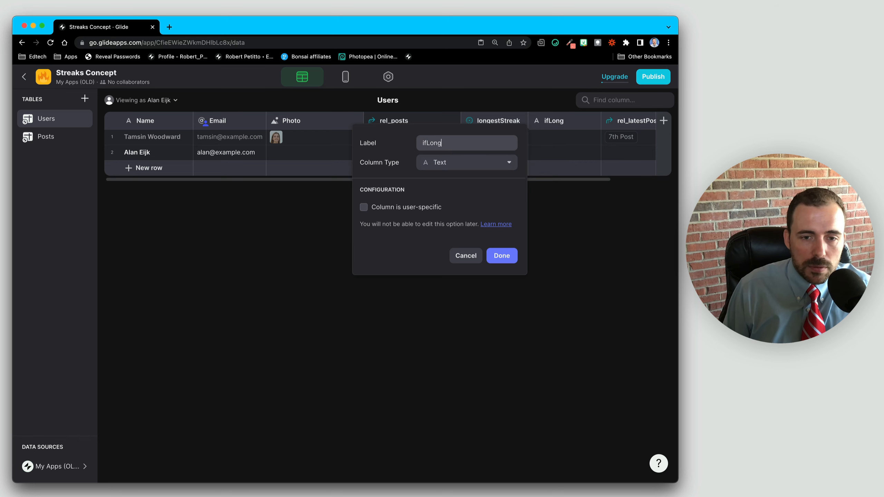
text(e)
key(super+a)
text(long)
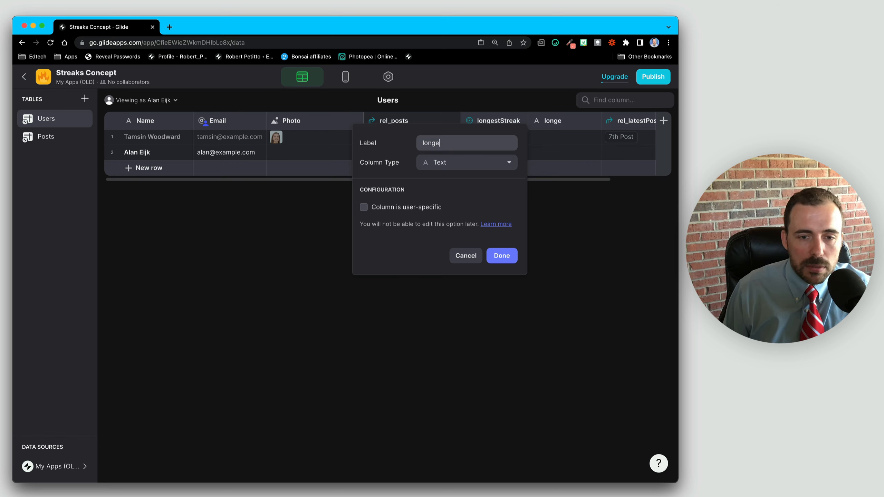
text(estStreak)
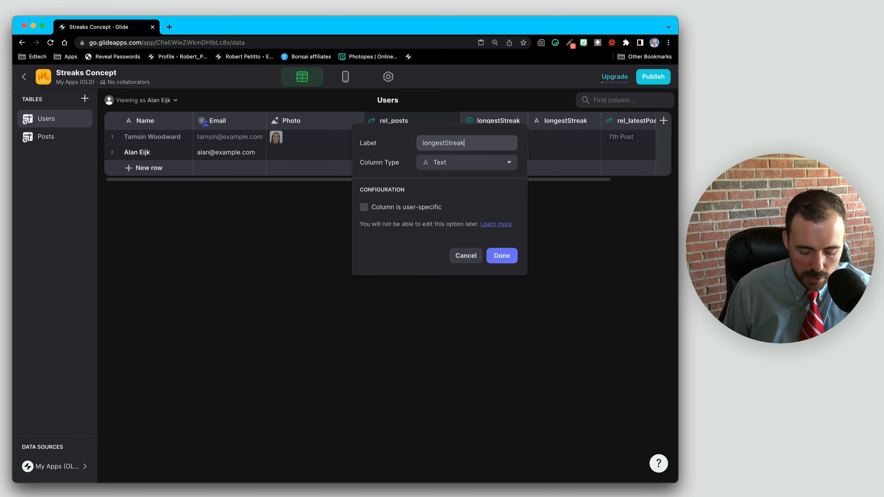
text(Display)
click(453, 163)
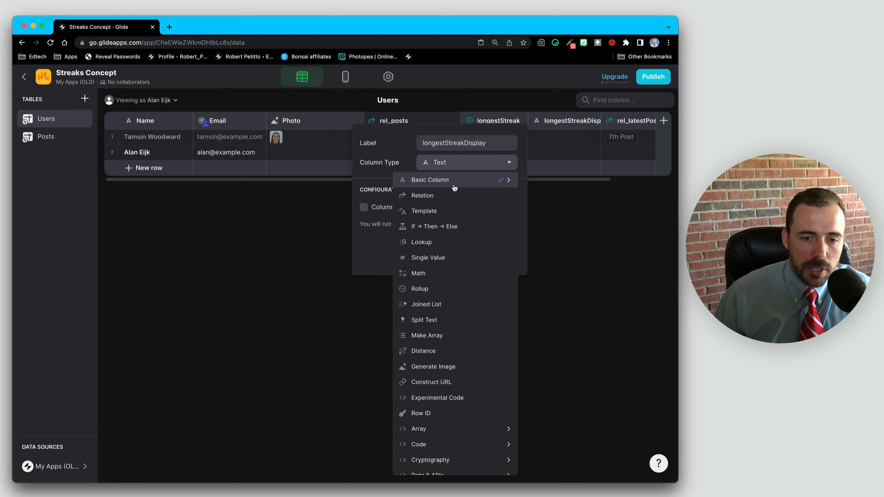
click(454, 229)
Step: Make longestStreakDisplay return 0 if longestStreak is empty and longestStreak otherwise, and save the column
click(446, 209)
click(452, 322)
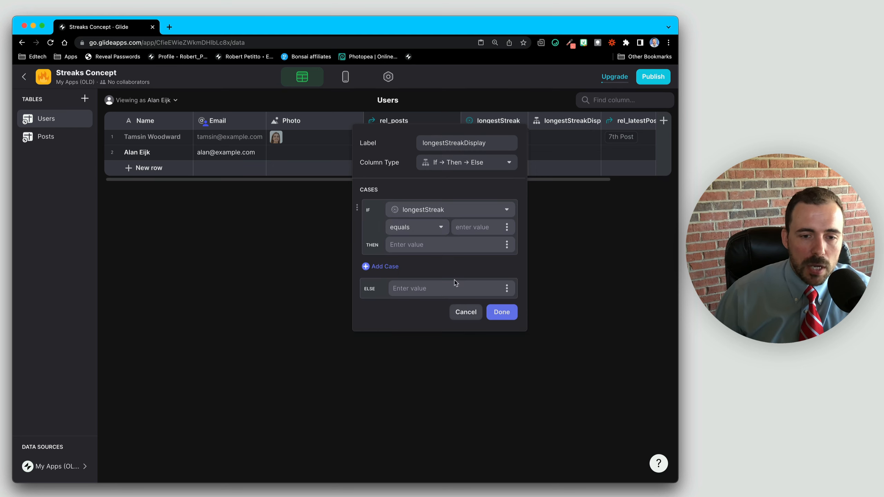
click(435, 230)
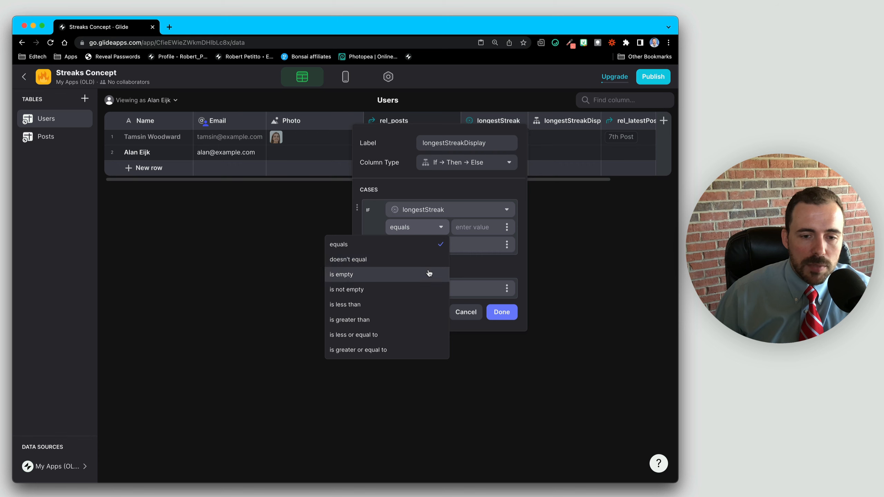
click(429, 275)
click(442, 244)
text(-)
key(BackSpace)
text(0)
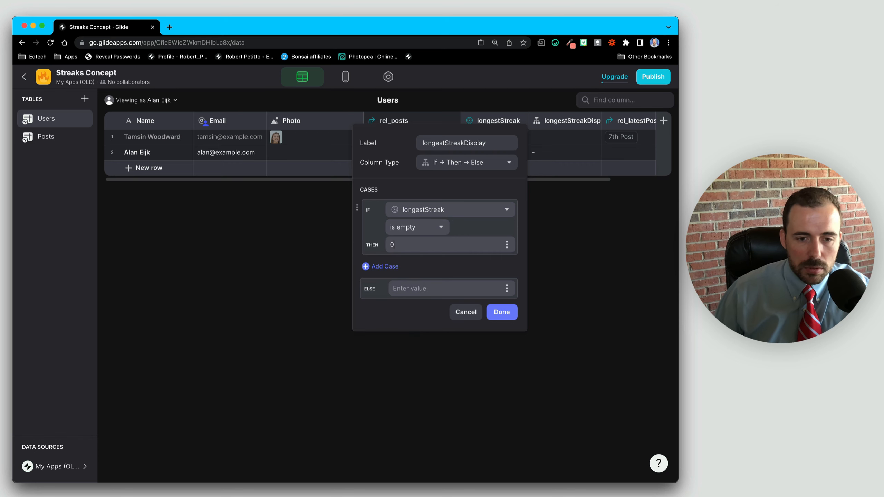
click(506, 289)
click(468, 404)
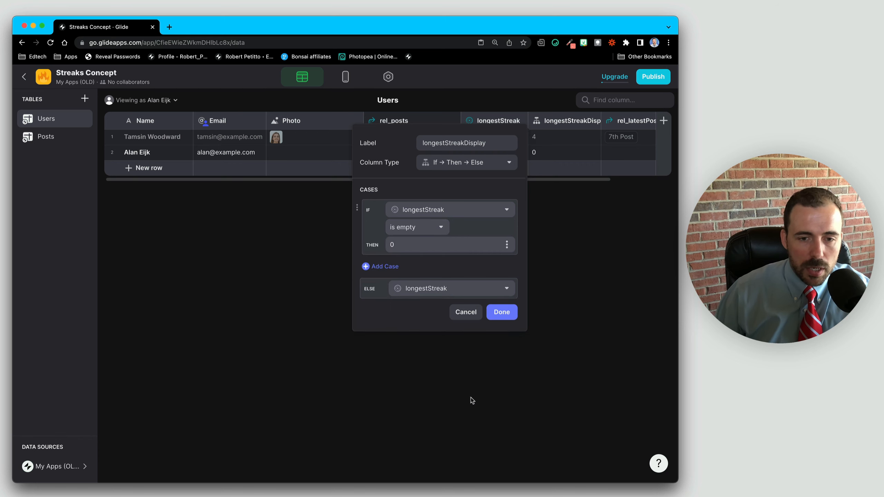
click(508, 308)
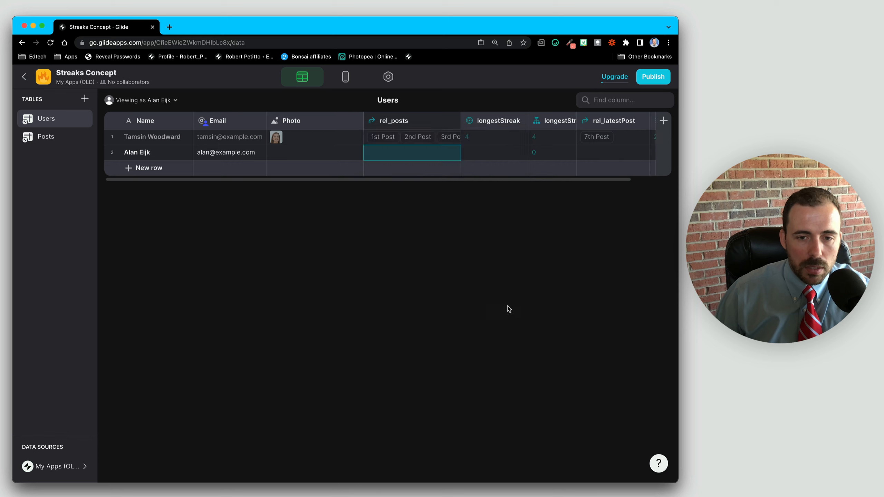
Step: Duplicate the longestStreakDisplay column and name the copy currentStreakDisplay
click(569, 122)
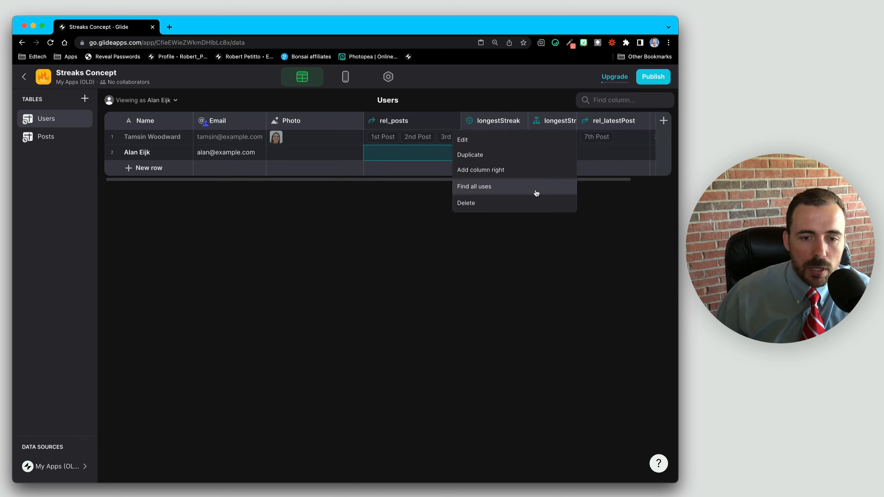
click(487, 160)
click(497, 142)
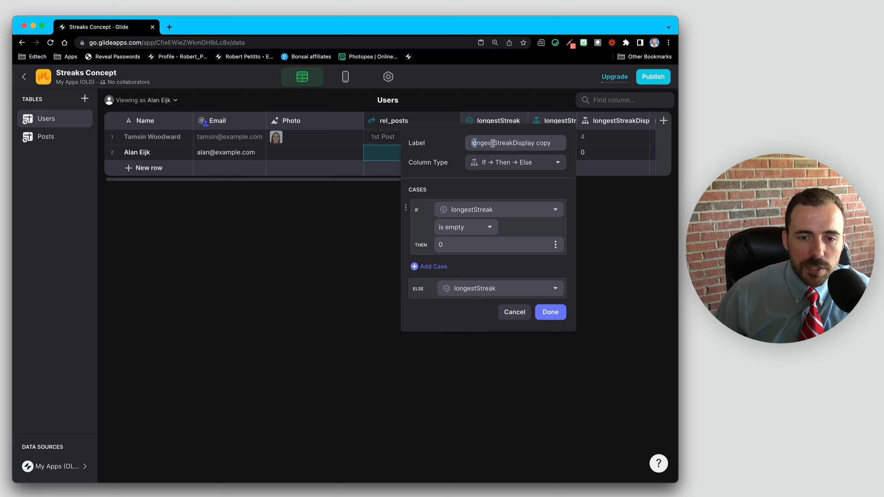
drag(493, 142, 493, 142)
text(current)
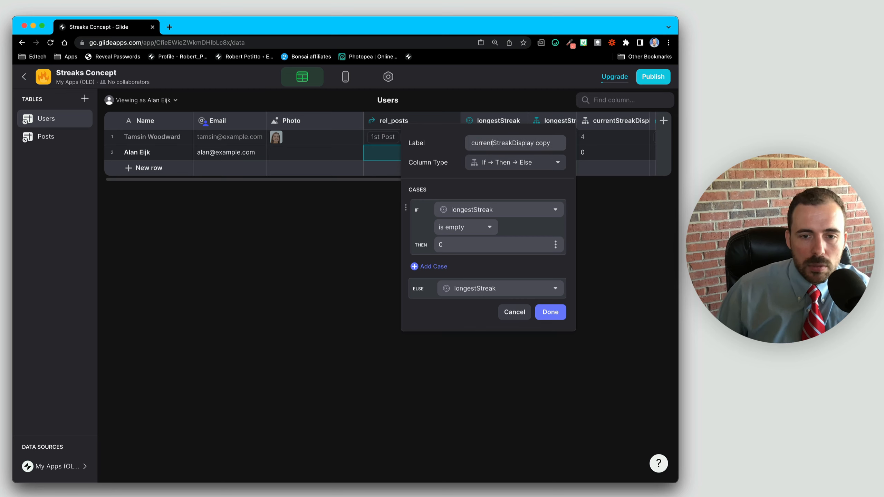
double_click(543, 143)
key(BackSpace)
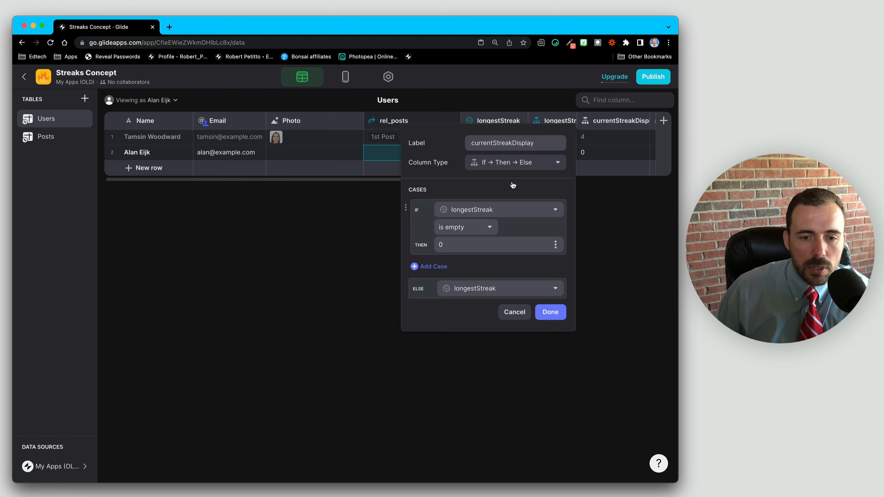
Step: Use currentStreak for both the is-empty condition and the else value of currentStreakDisplay, and save the column
click(486, 209)
click(478, 370)
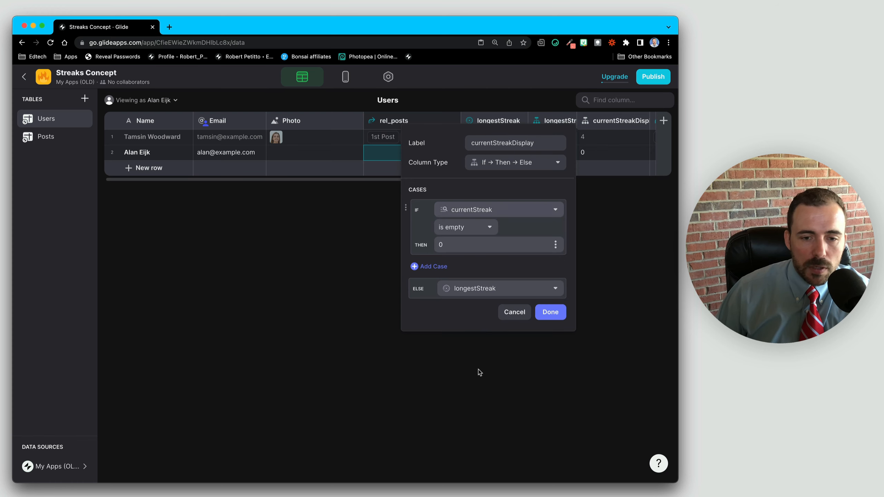
click(477, 295)
click(477, 434)
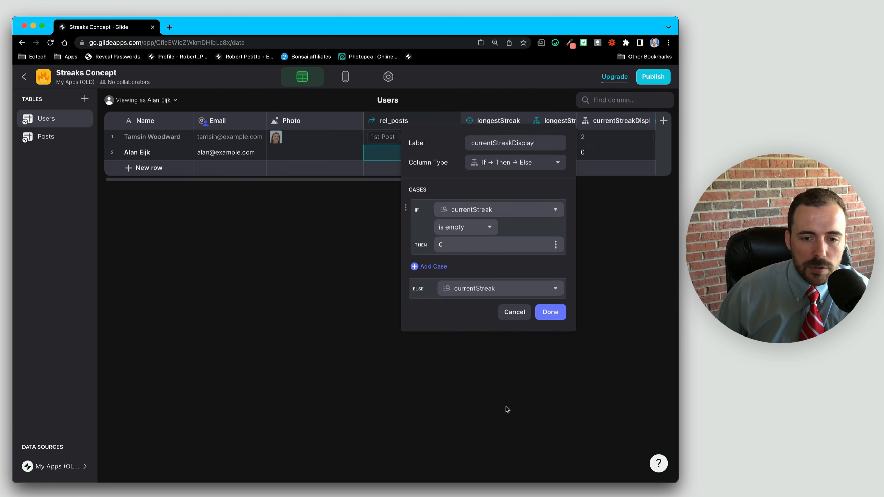
click(550, 313)
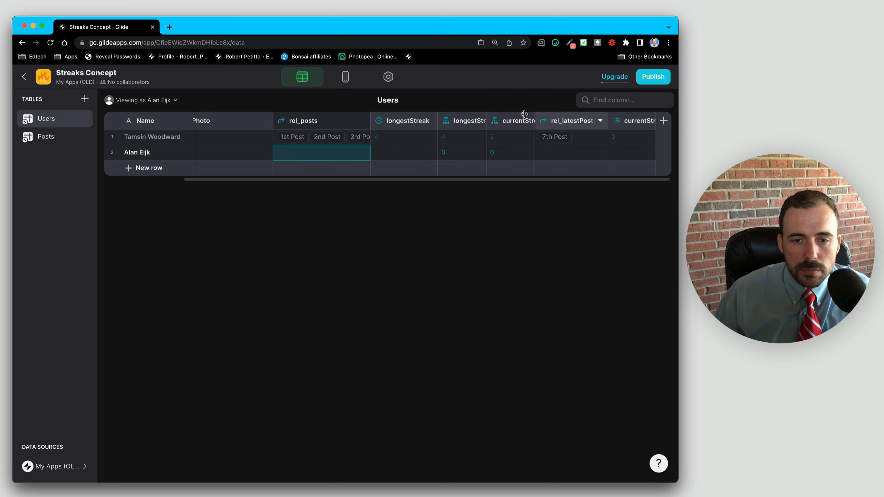
Step: Move the currentStreakDisplay column behind currentStreak in the Users table and check the second user's two display cells
drag(642, 120, 659, 122)
drag(673, 155, 637, 122)
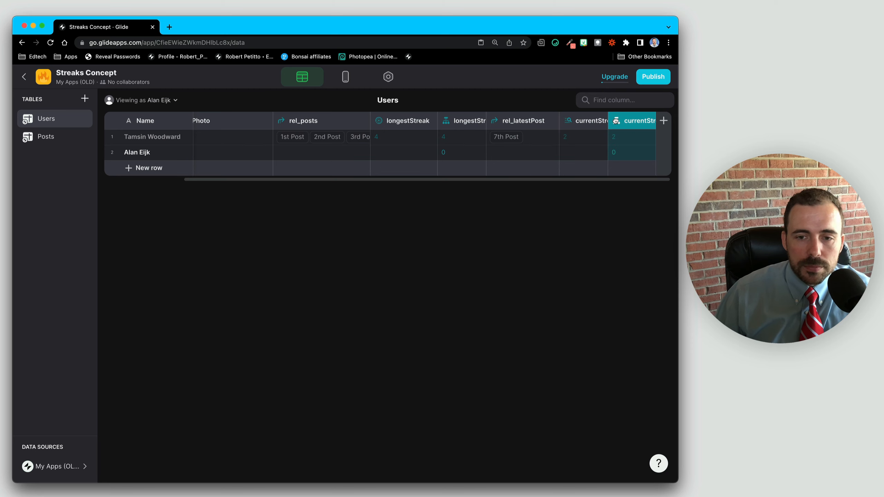
click(456, 152)
click(637, 155)
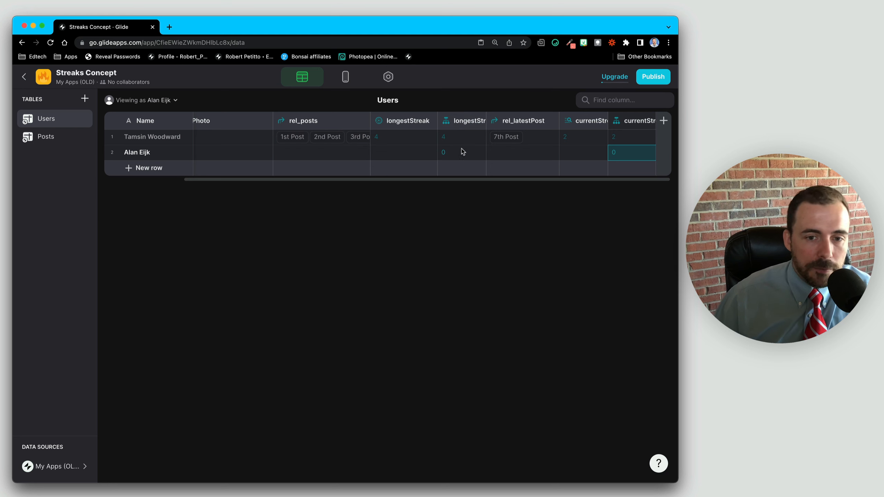
Step: Open the User Profile screen in the app layout and insert a Basic Table component
click(343, 82)
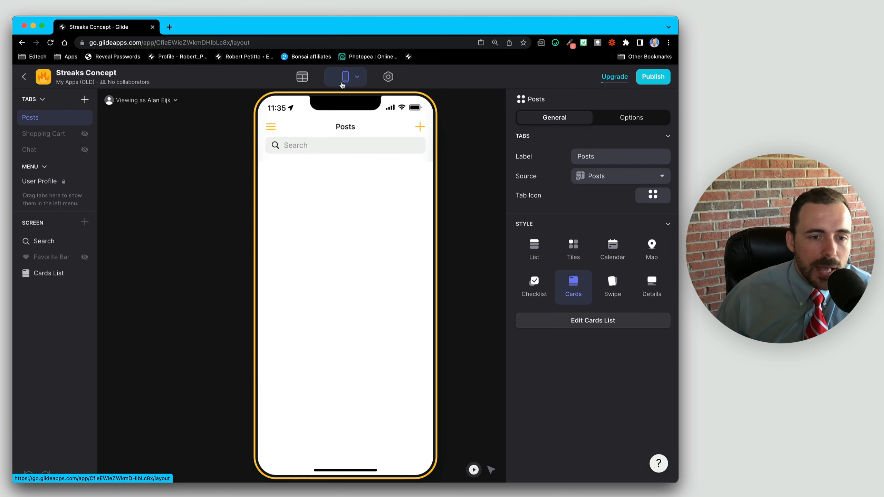
click(268, 127)
click(281, 141)
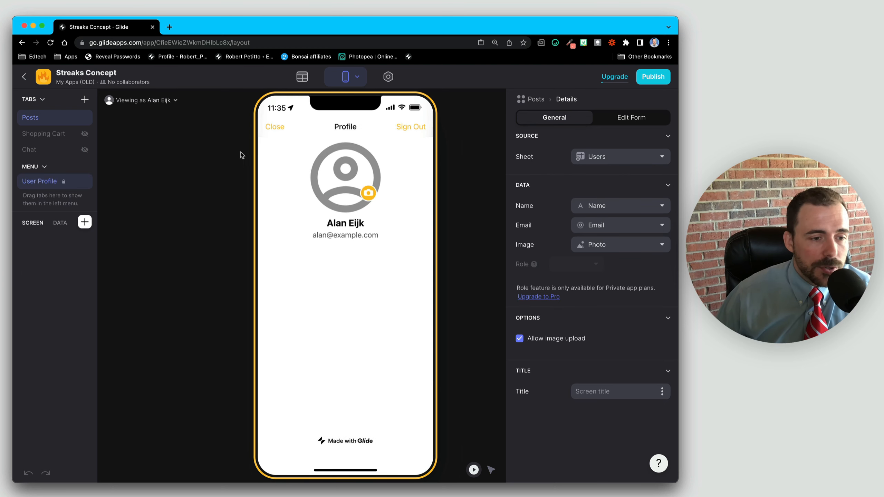
click(88, 226)
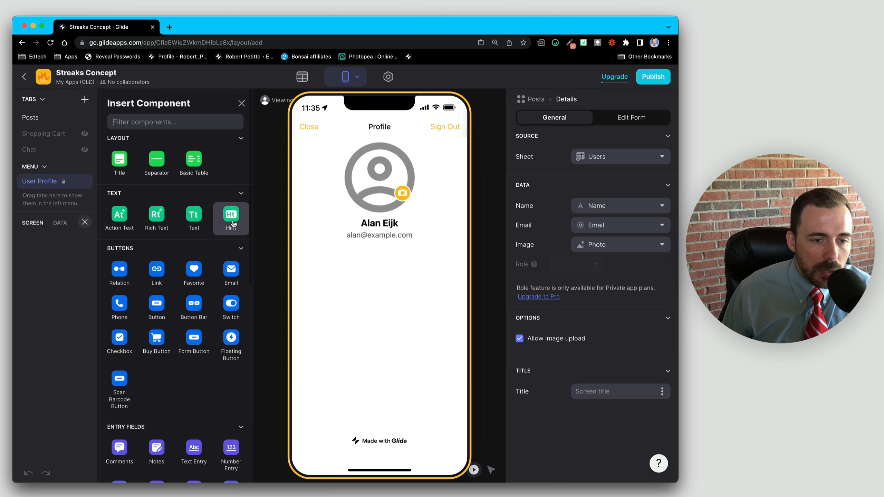
text(basi)
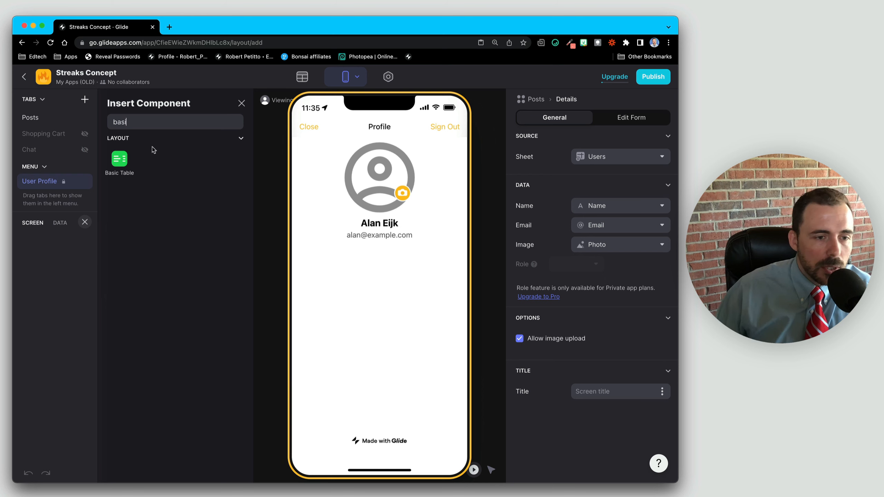
click(116, 166)
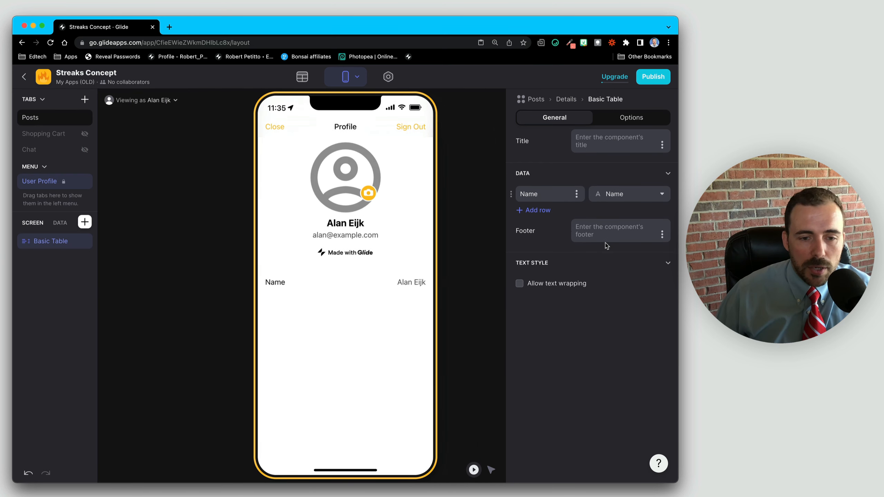
Step: Add a second row to the Basic Table and assign currentStreakDisplay to the first row and longestStreakDisplay to the second
click(601, 208)
click(575, 272)
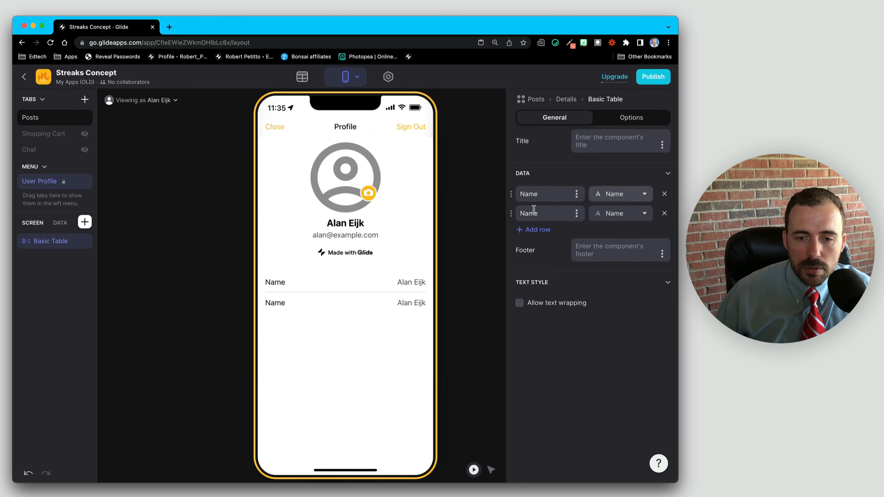
click(612, 197)
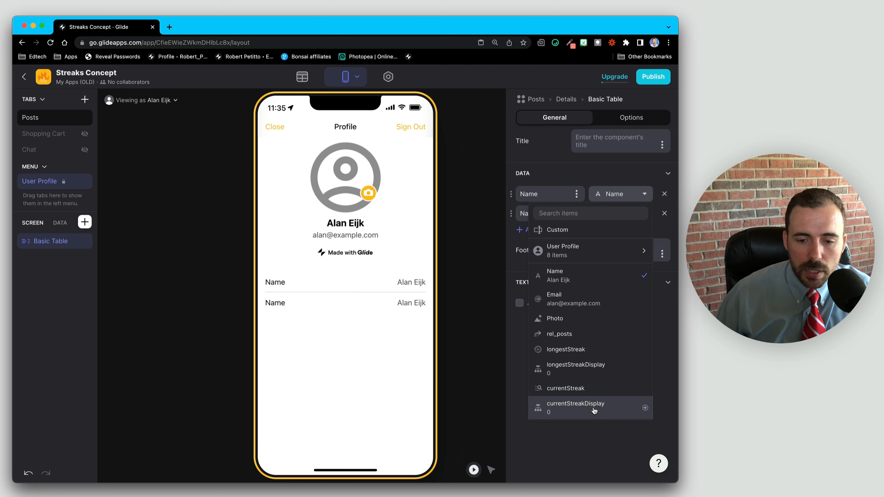
click(594, 411)
click(621, 224)
click(609, 396)
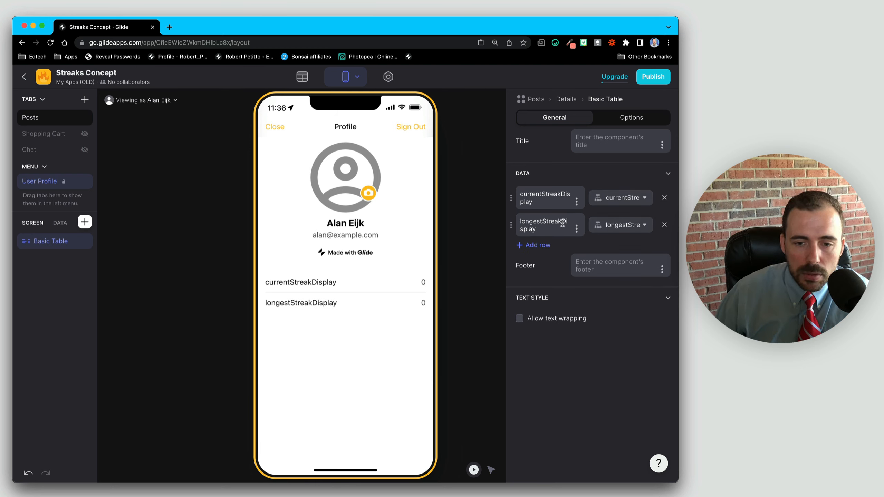
Step: Relabel the two Basic Table rows as Current Streak and Longest Streak
drag(563, 223, 567, 232)
key(BackSpace)
drag(561, 194, 536, 203)
key(BackSpace)
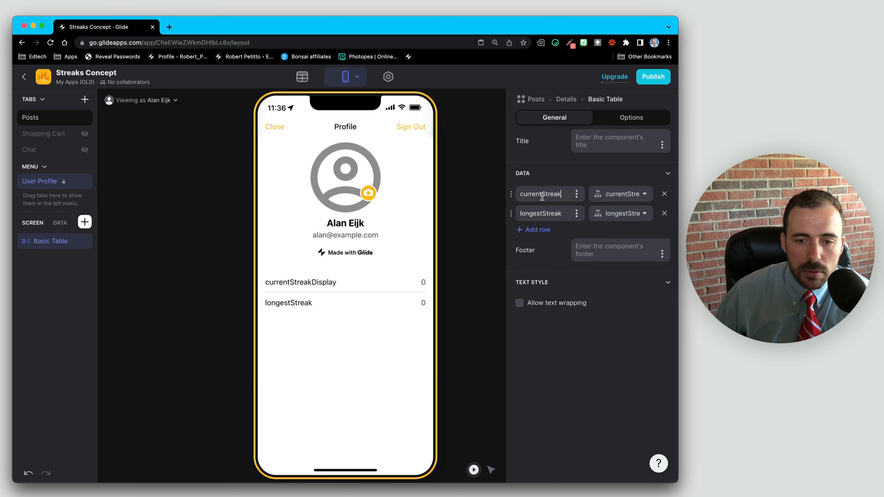
click(540, 194)
click(540, 213)
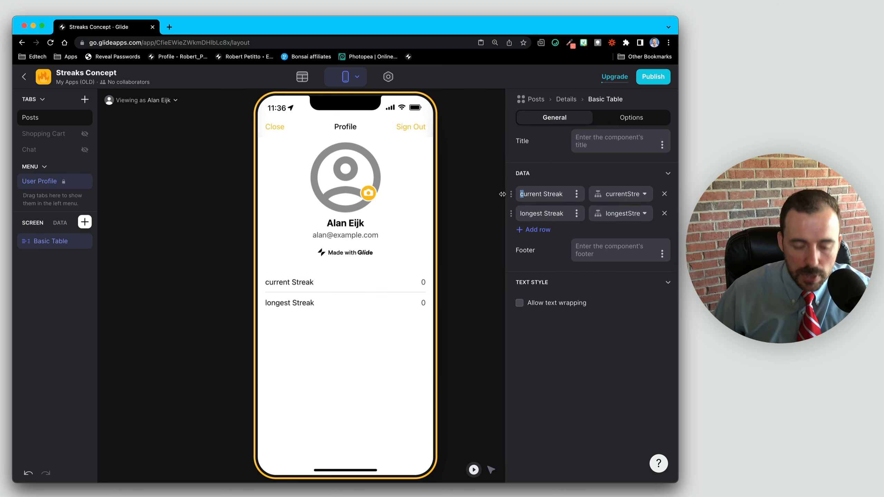
text(C)
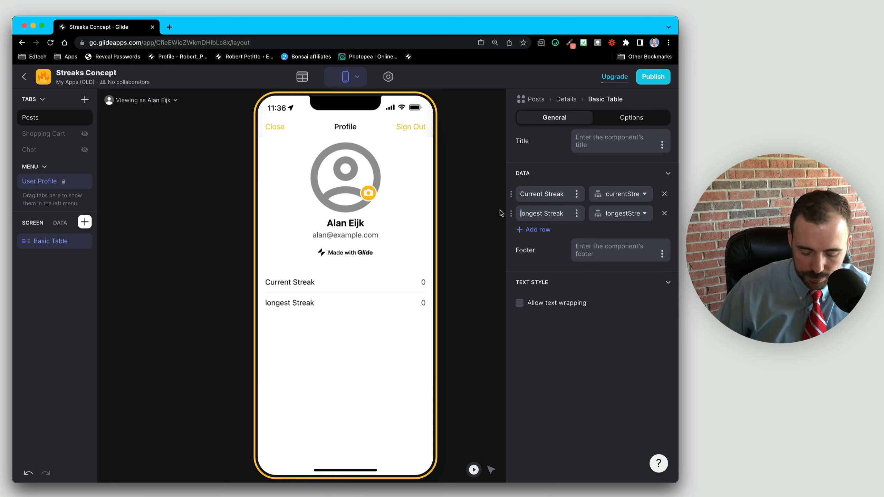
key(Delete)
text(L)
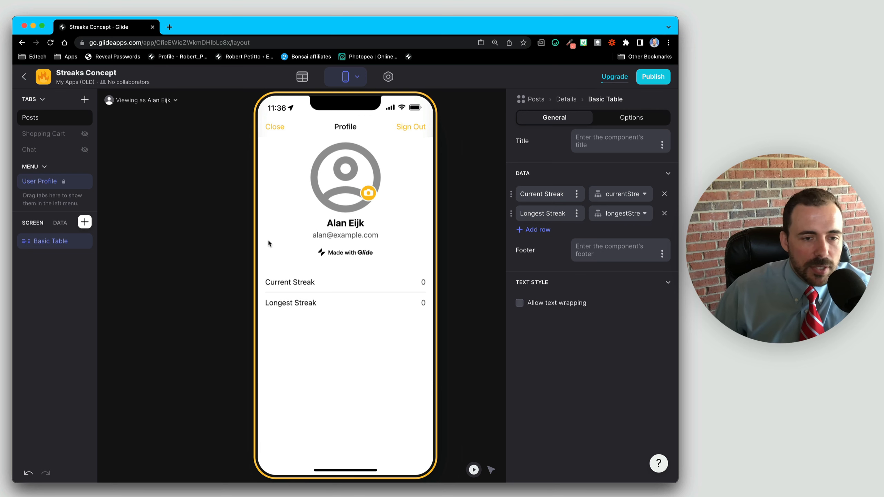
click(278, 128)
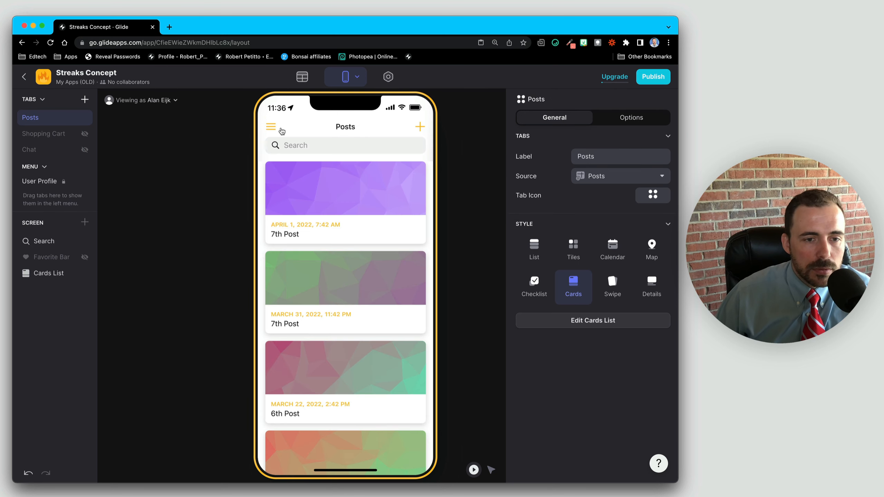
click(427, 127)
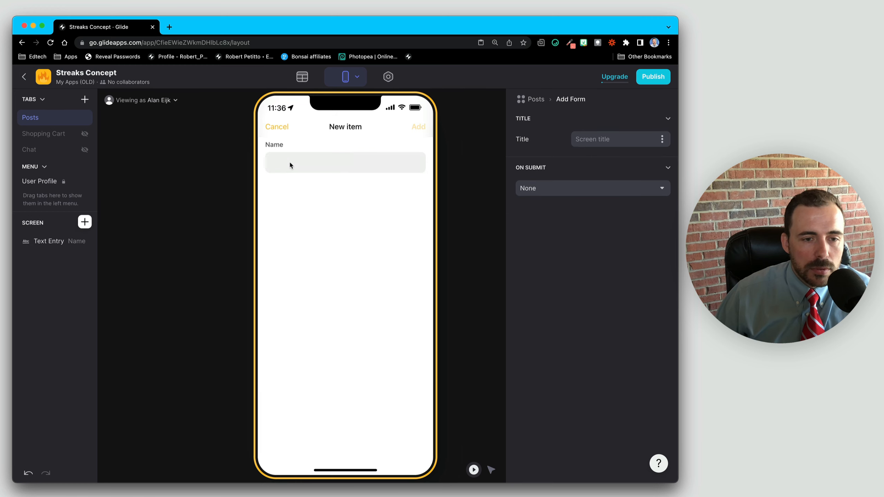
click(288, 161)
text(New Post)
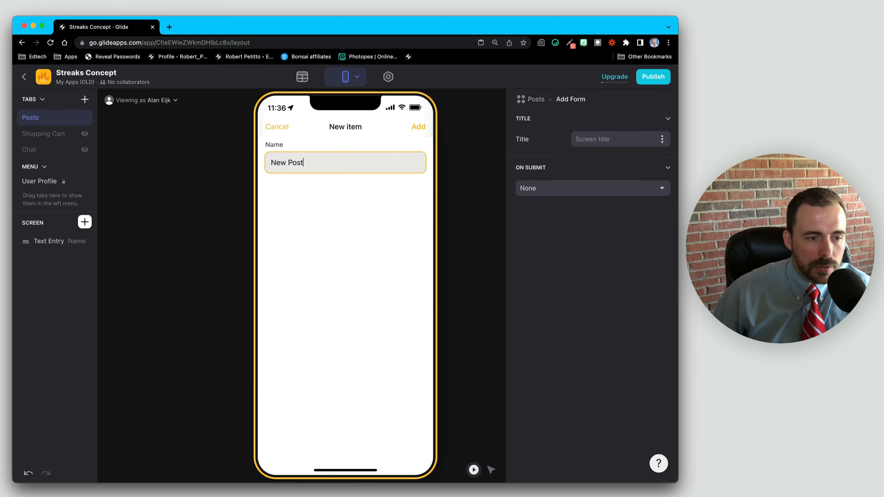
click(84, 224)
scroll(183, 411, down, 5)
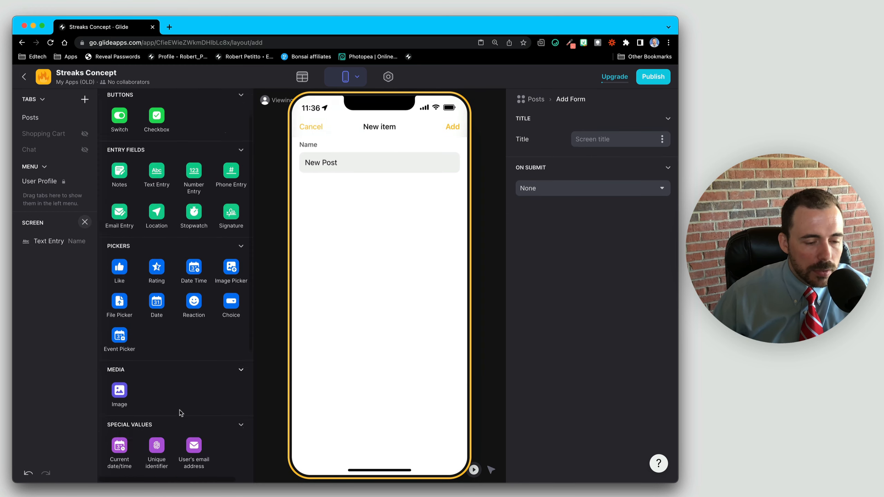
click(194, 401)
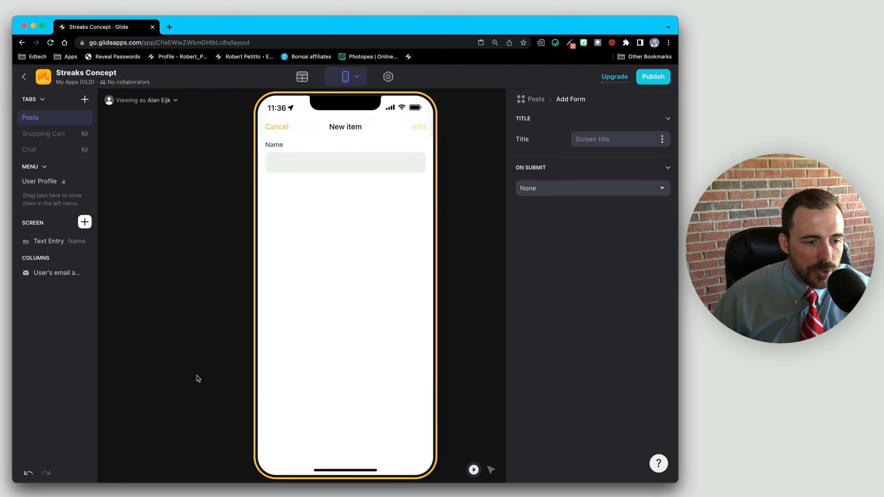
click(85, 222)
scroll(225, 413, down, 3)
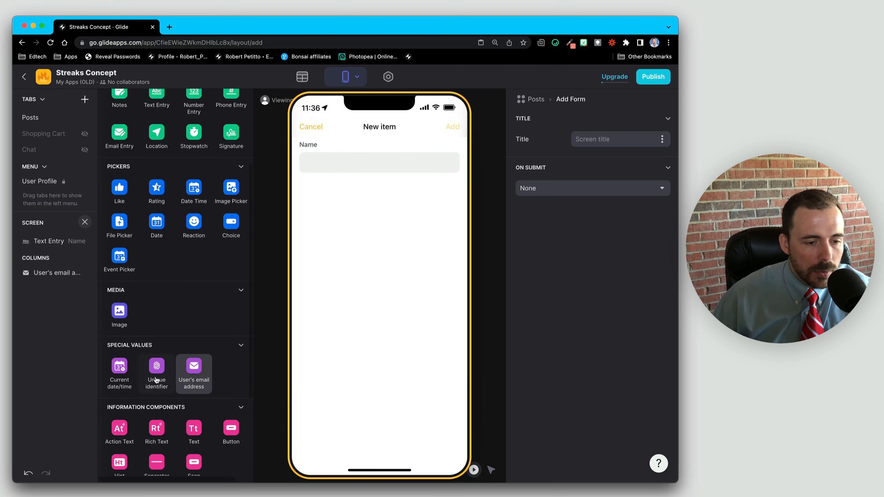
click(120, 374)
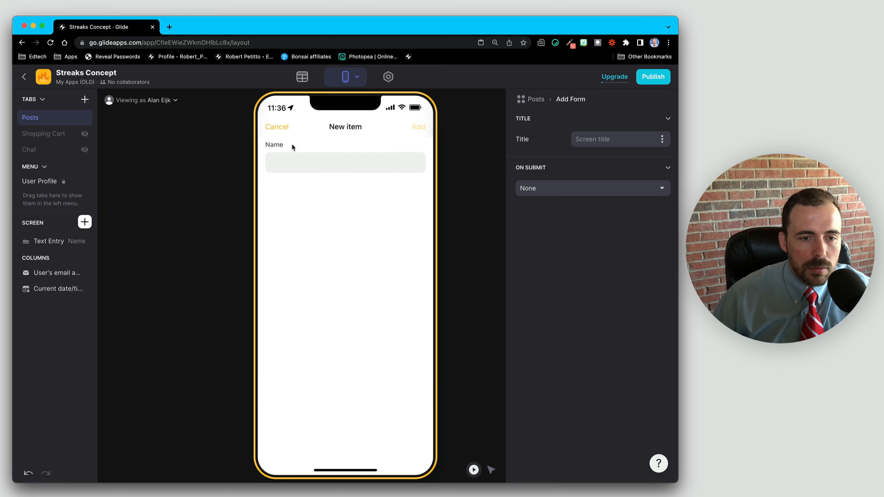
Step: Submit a new post titled "Post #1 for" followed by the previewed user's first name
click(303, 167)
text(Post )
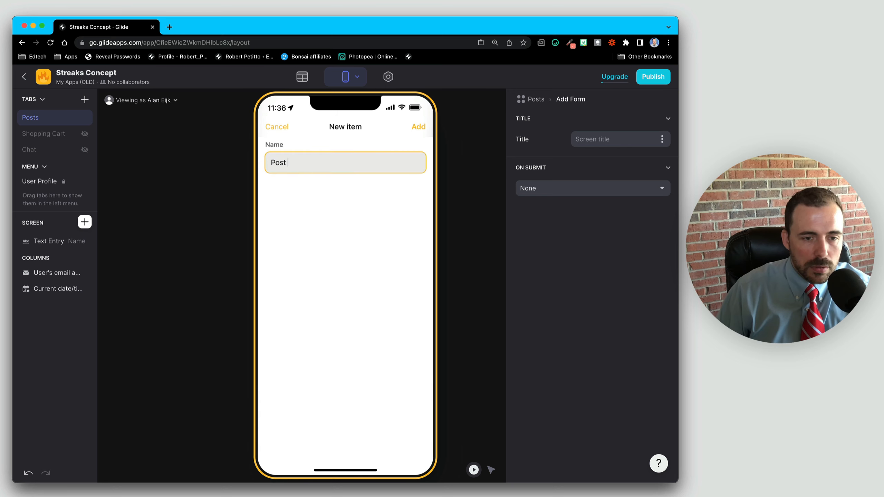
text(#1 A)
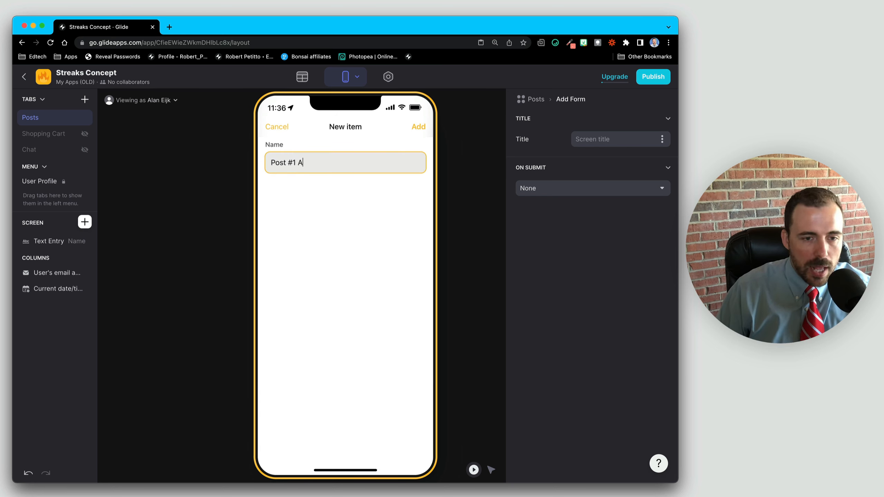
text( for Allen)
click(418, 127)
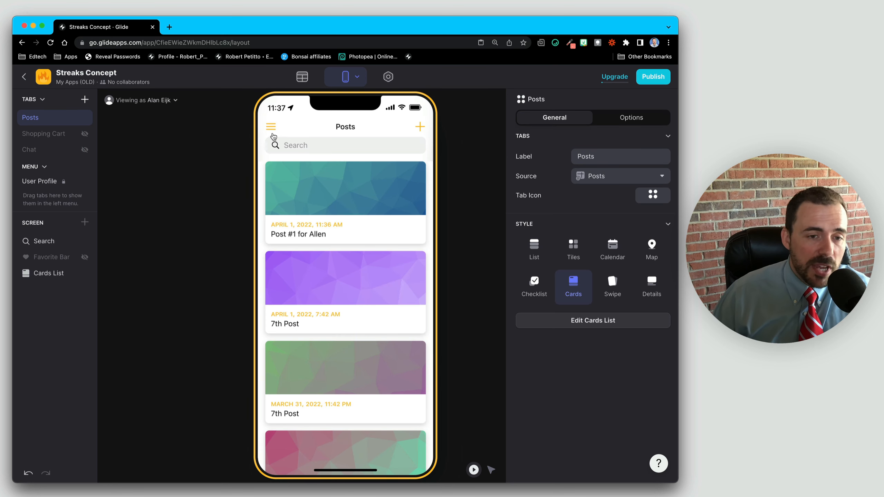
Step: Check the Current Streak and Longest Streak values on the user's profile after adding the first post
click(271, 127)
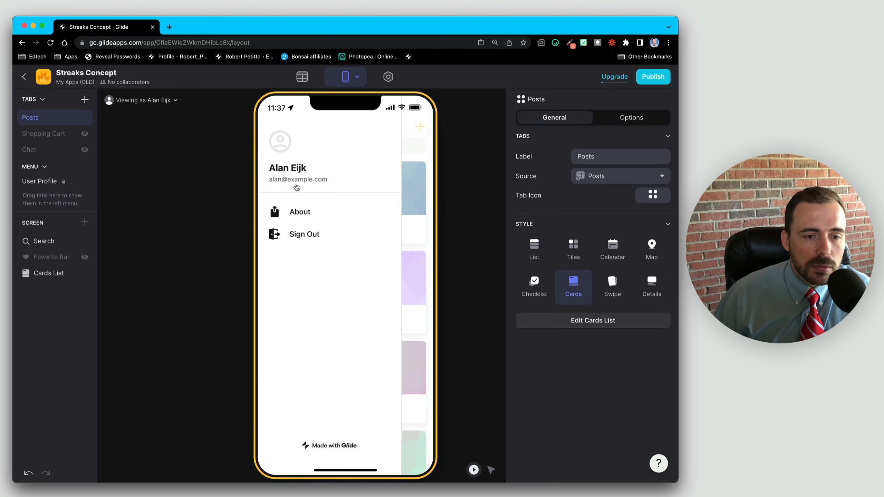
click(281, 142)
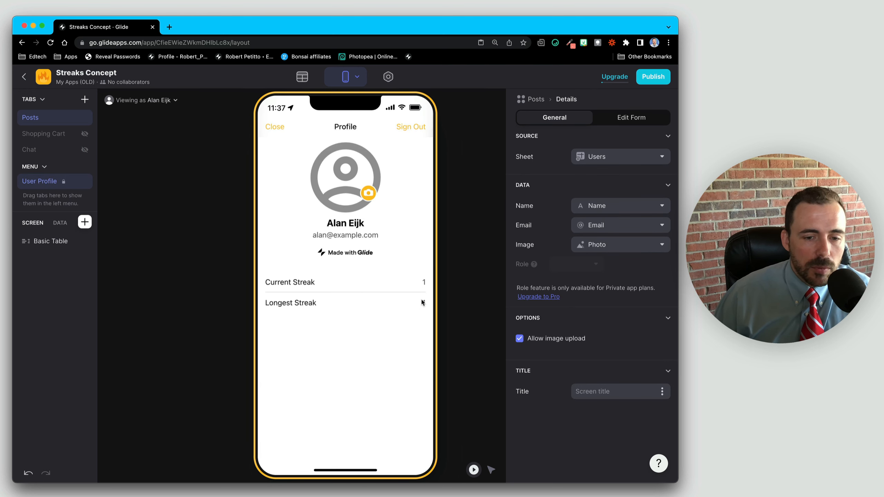
click(275, 125)
Step: Duplicate the Post #1 row into a new row at the end of the Posts table
click(302, 77)
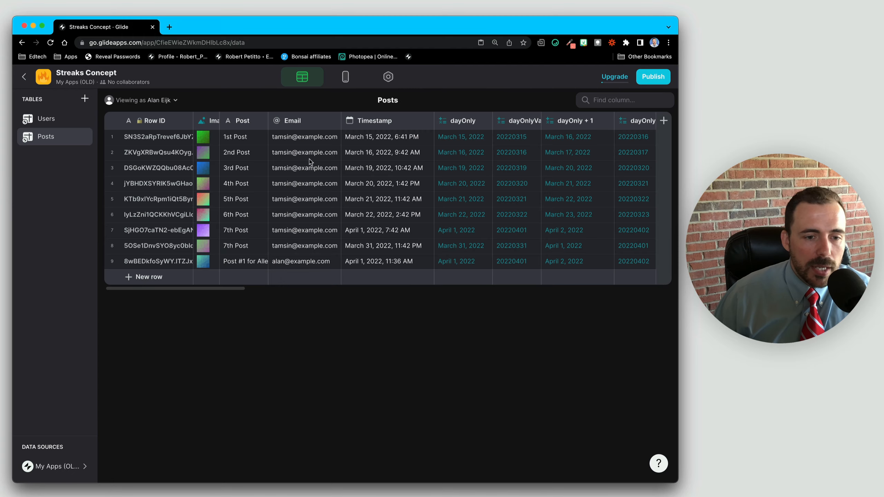
click(112, 261)
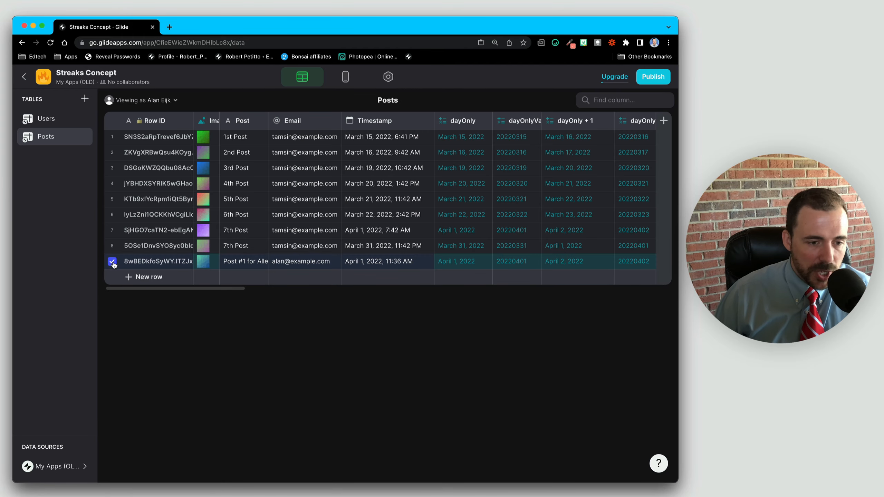
click(143, 281)
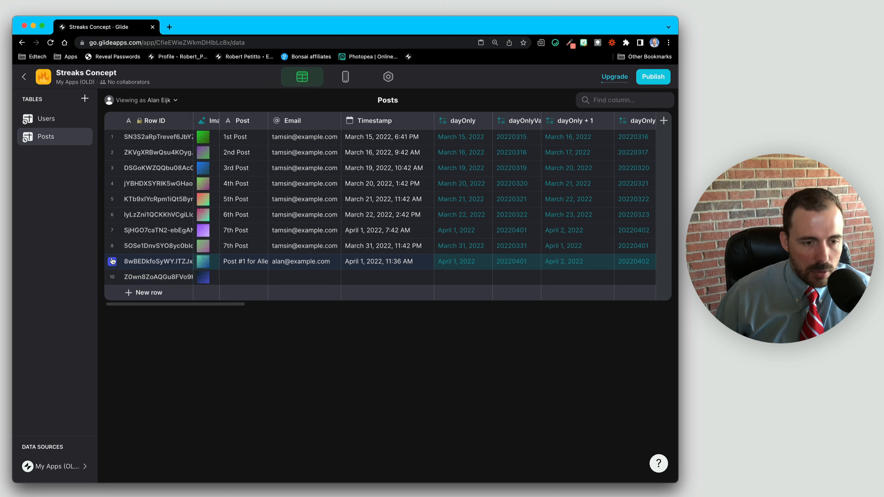
click(113, 278)
click(112, 262)
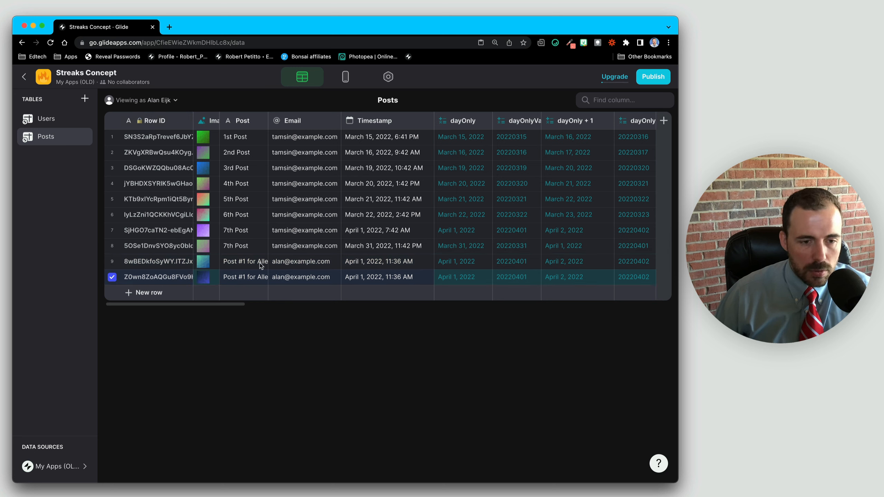
Step: Set the date in the duplicated post's Timestamp to 3/31/2022
double_click(372, 278)
click(355, 277)
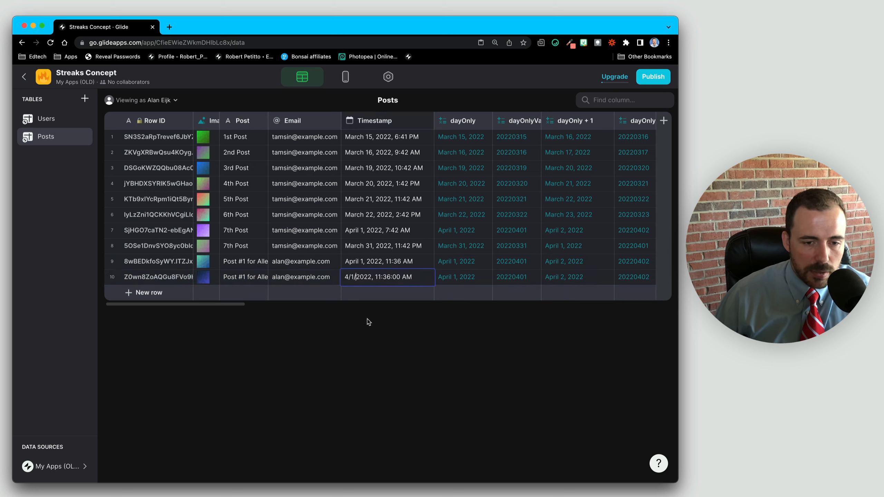
key(BackSpace)
key(BackSpace)
key(BackSpace)
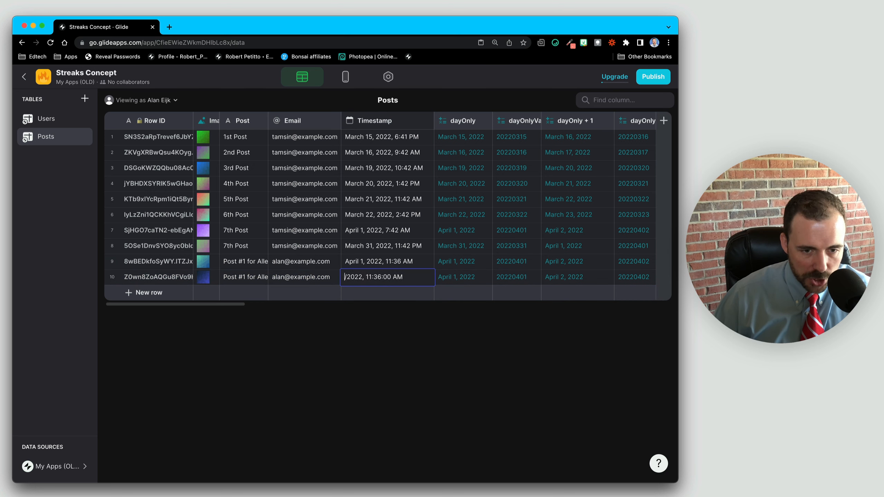
text(3/31)
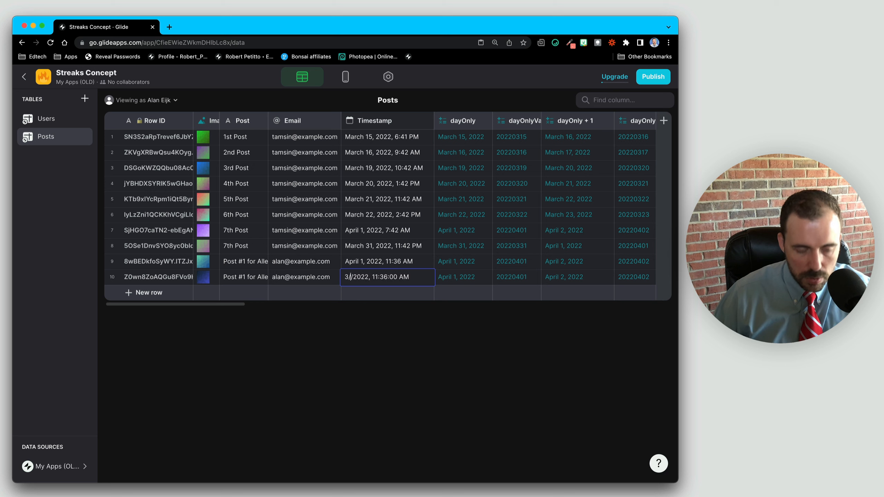
Step: Change the number in the duplicated post's title from #1 to #0
click(246, 278)
click(246, 278)
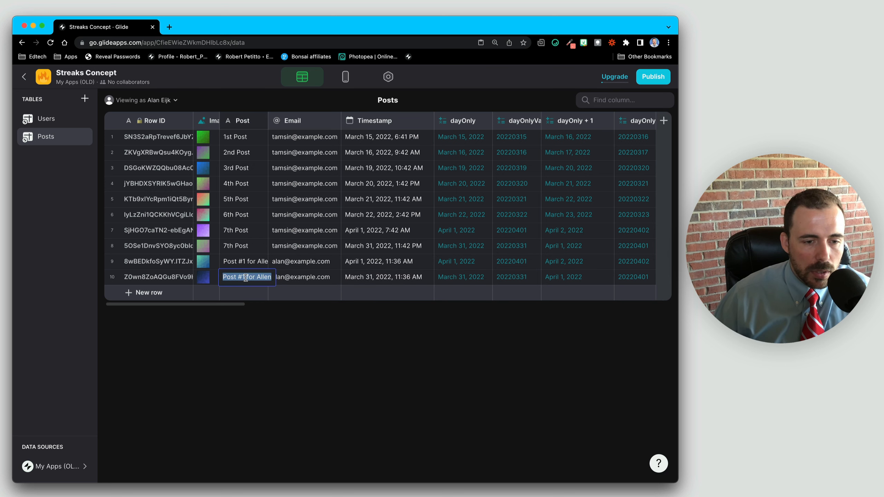
click(246, 277)
key(BackSpace)
text(0)
key(Return)
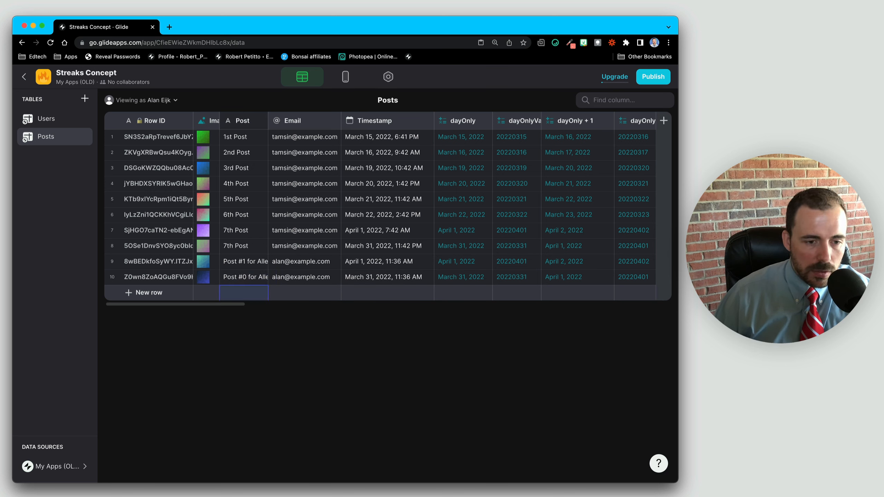
Step: Return to the app layout and check both streak values on the user's profile with the two consecutive-day posts
click(344, 79)
click(273, 130)
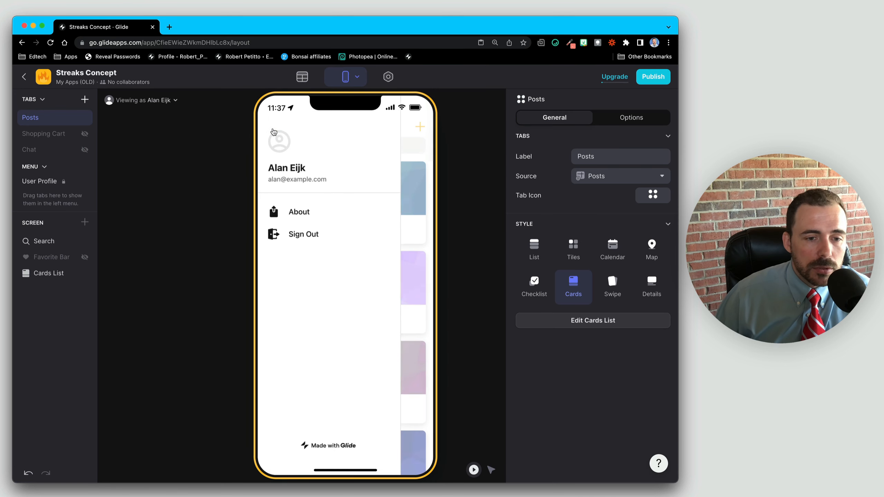
click(281, 144)
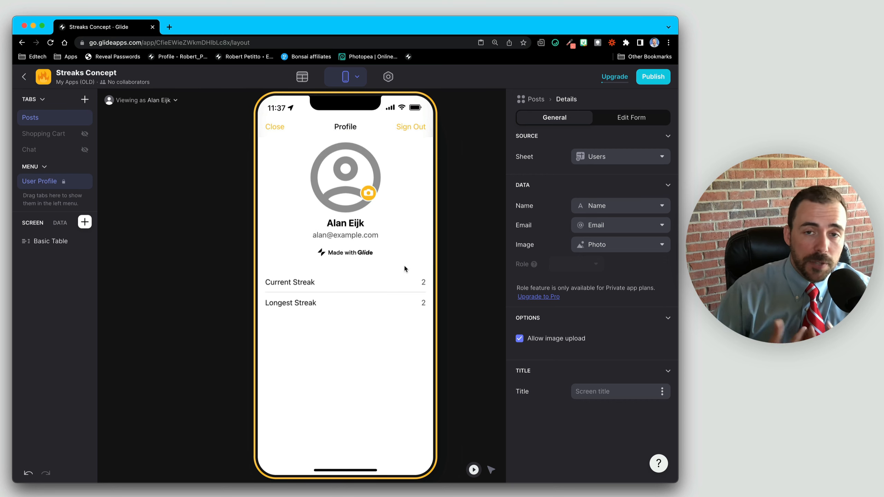
Step: Switch the preview back and forth between the two users to compare their Current Streak and Longest Streak values
click(143, 100)
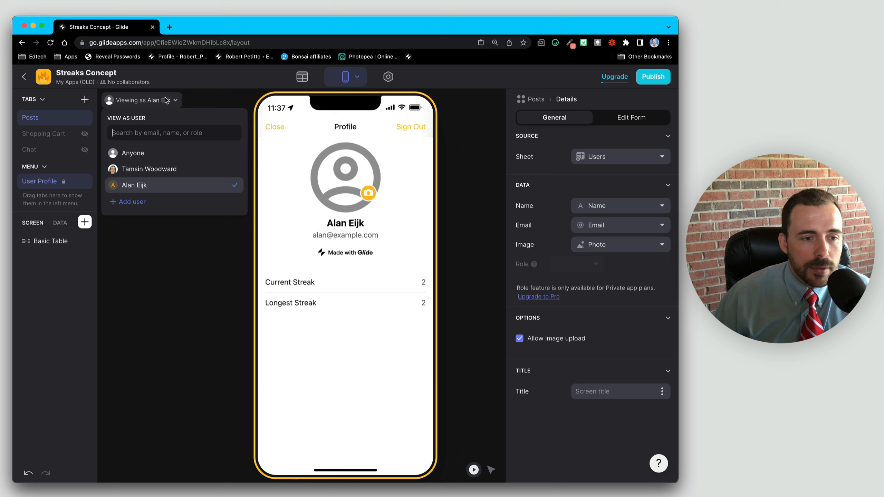
click(142, 170)
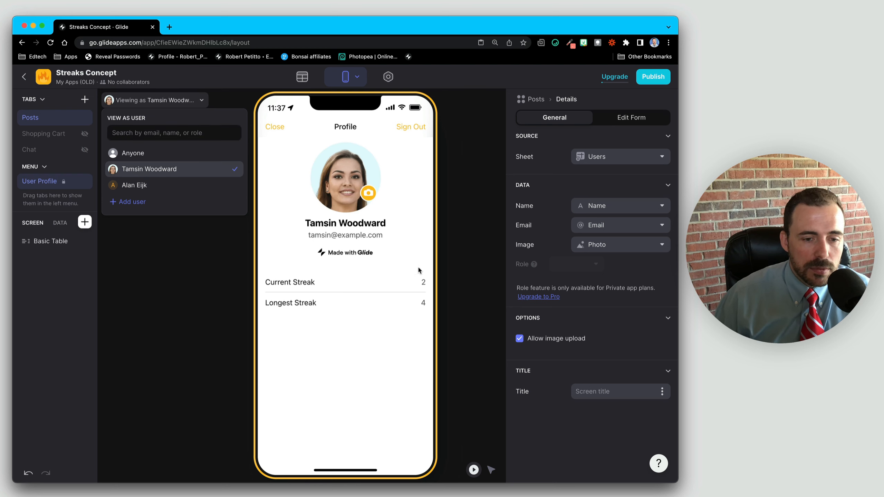
click(128, 185)
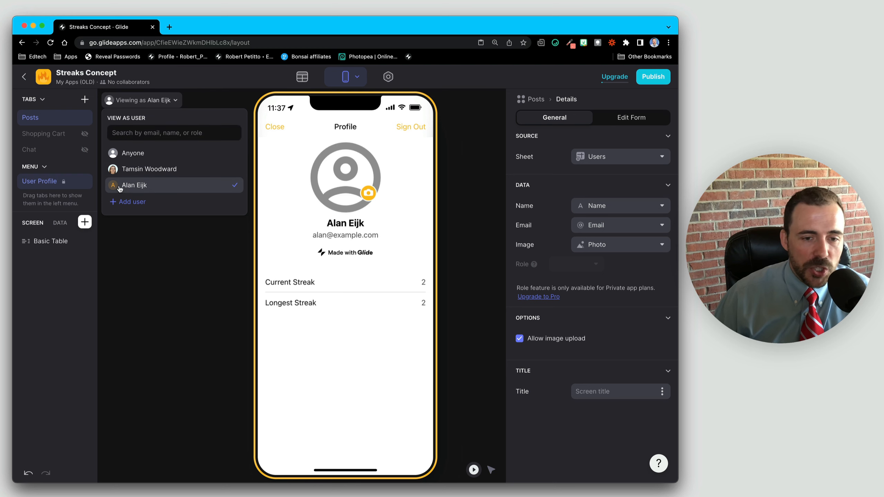
click(132, 173)
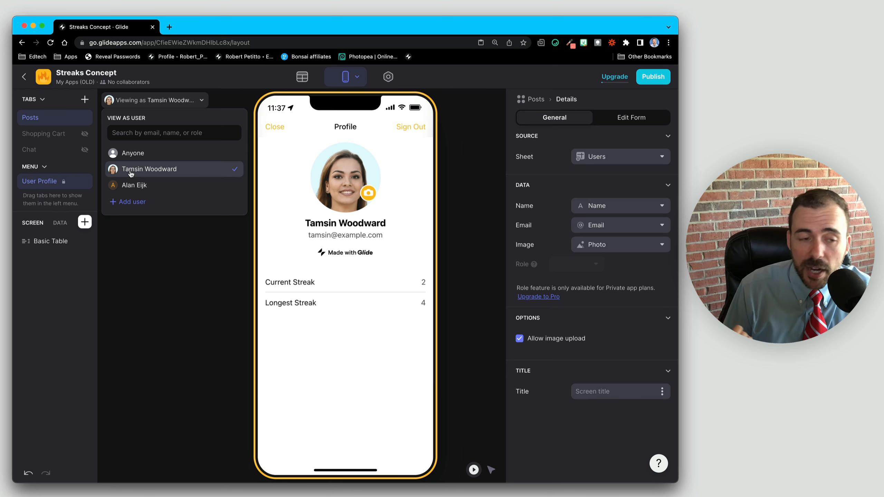
click(150, 188)
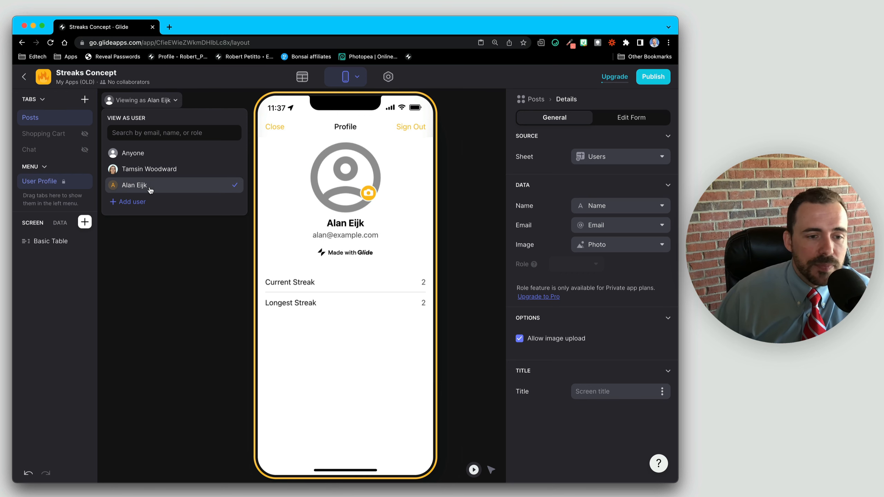
click(153, 176)
click(153, 188)
click(155, 173)
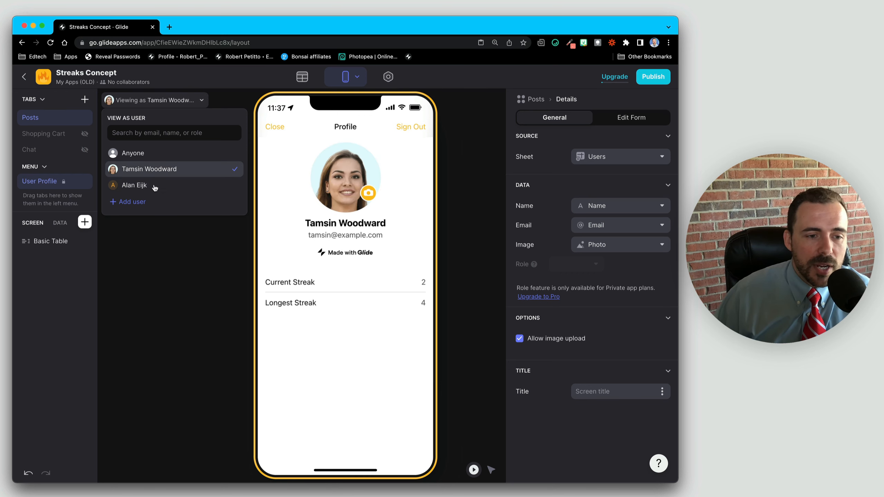
click(153, 189)
Step: Set the date in the Post #1 row's Timestamp in the Posts table to 3/30/2022
click(313, 80)
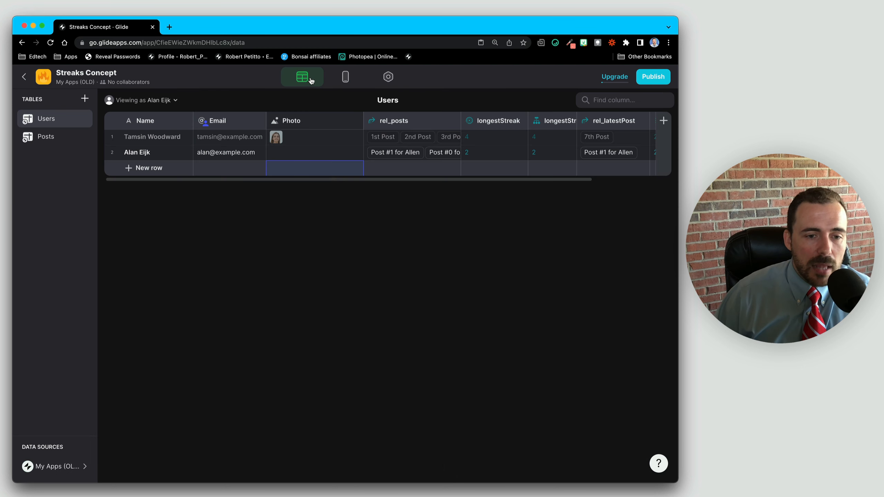
click(60, 145)
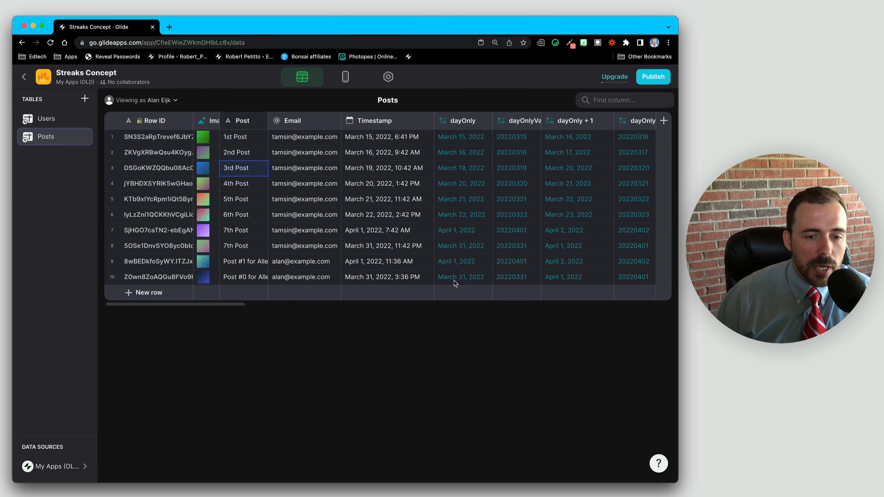
double_click(362, 264)
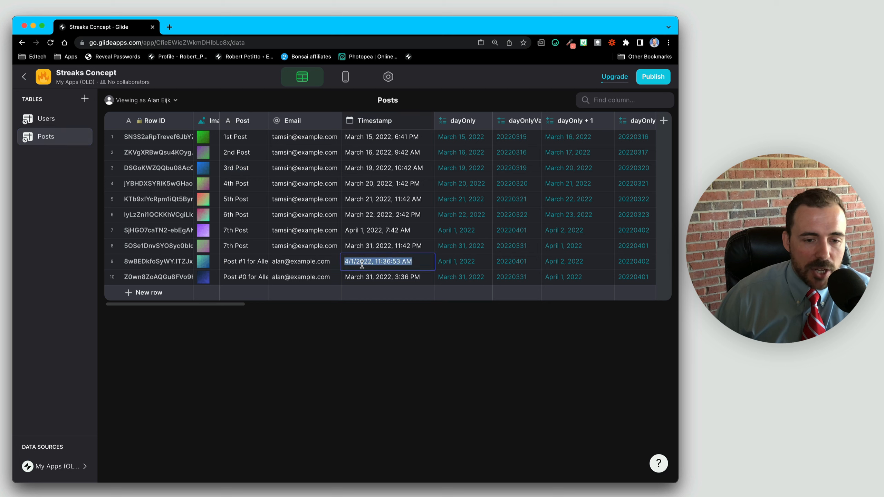
click(353, 262)
drag(352, 262, 322, 259)
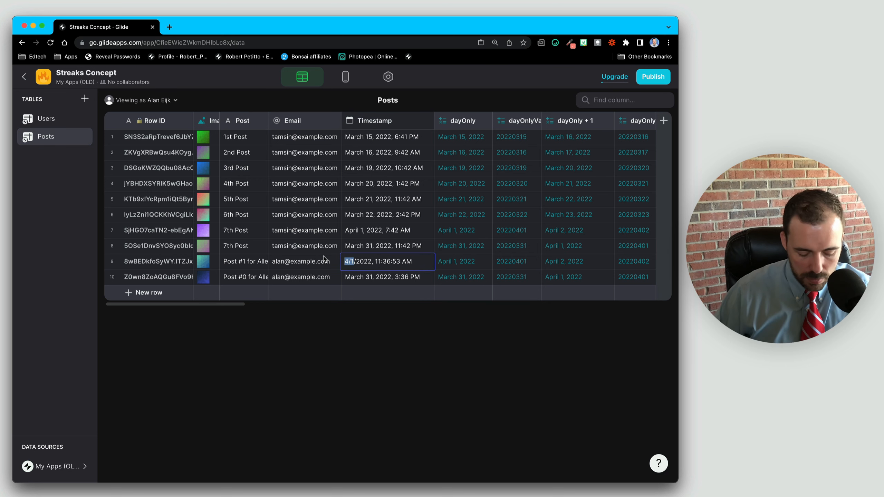
text(3/30)
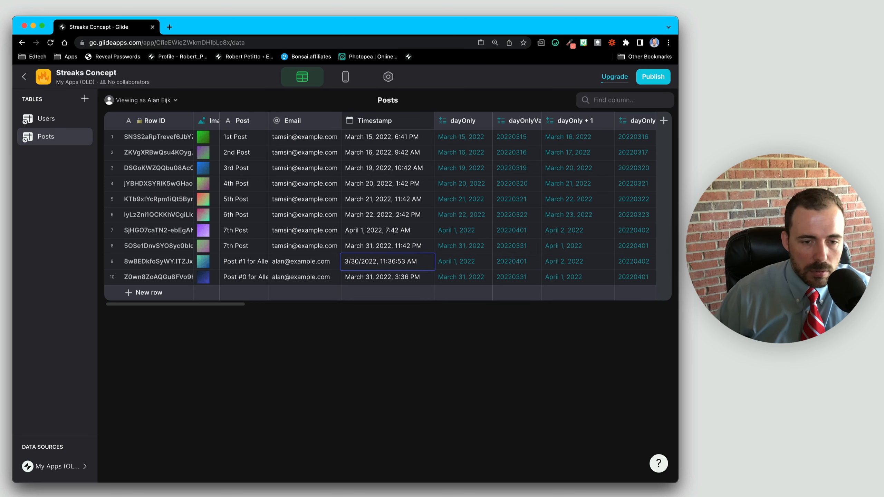
key(Return)
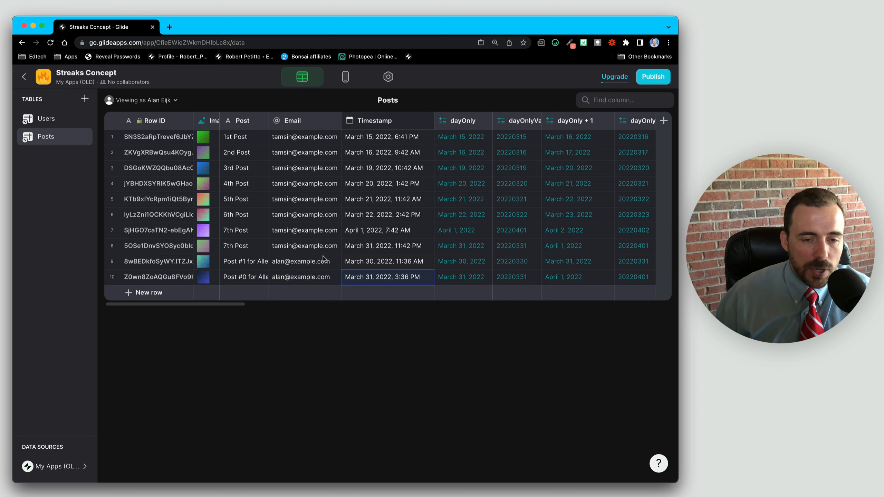
Step: Check both streak values on the user's profile in the app layout, and return to the Posts table
click(343, 80)
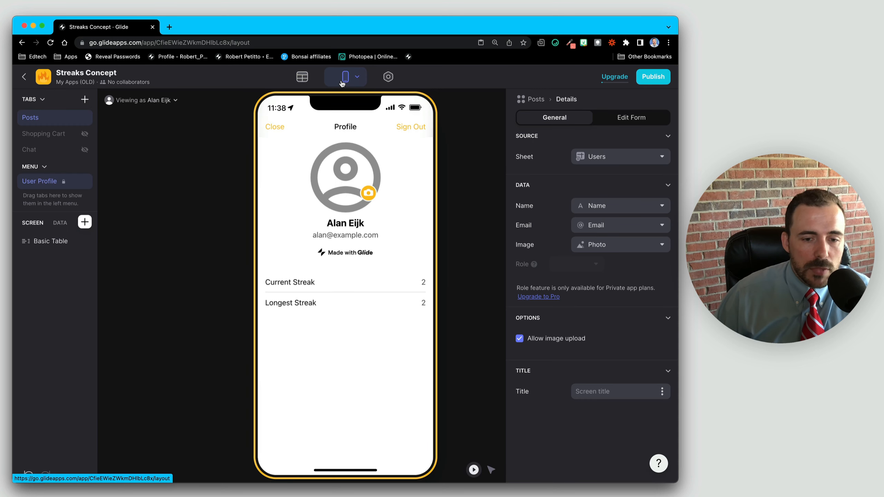
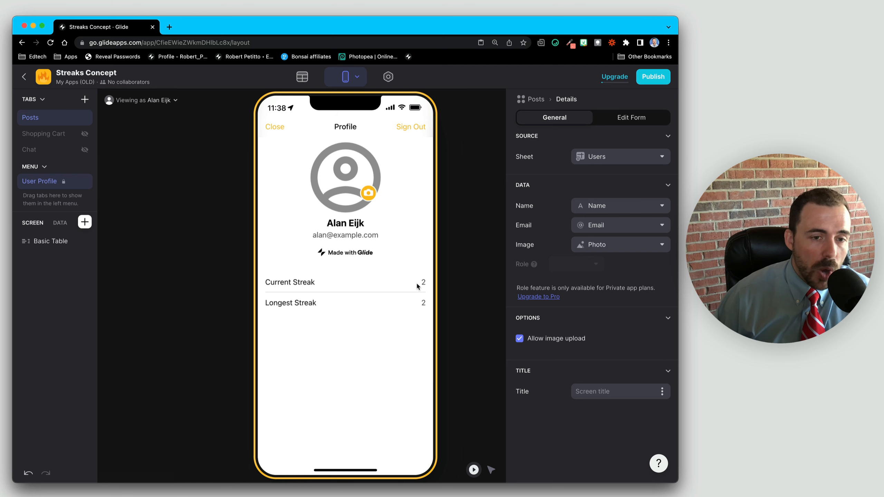
click(303, 78)
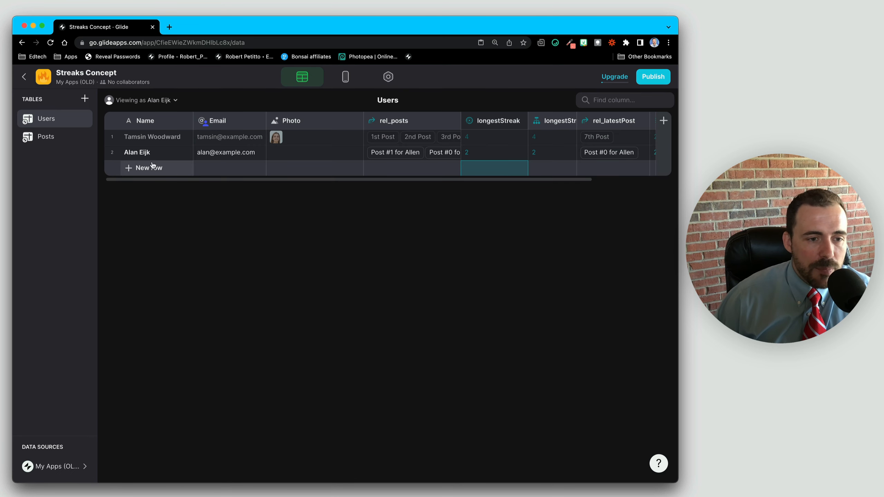
click(47, 138)
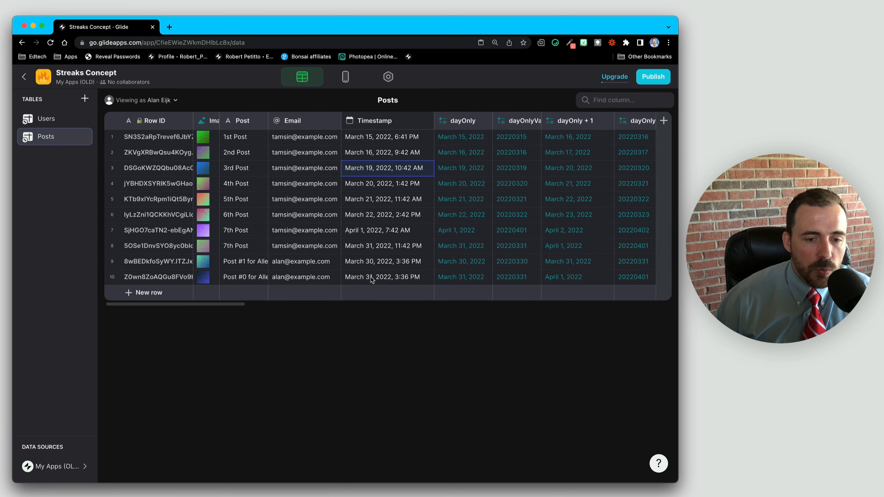
Step: Set the date in the Post #0 row's Timestamp to 3/29/2022 and check both streak values on the profile screen
double_click(371, 278)
click(362, 277)
drag(359, 277, 350, 276)
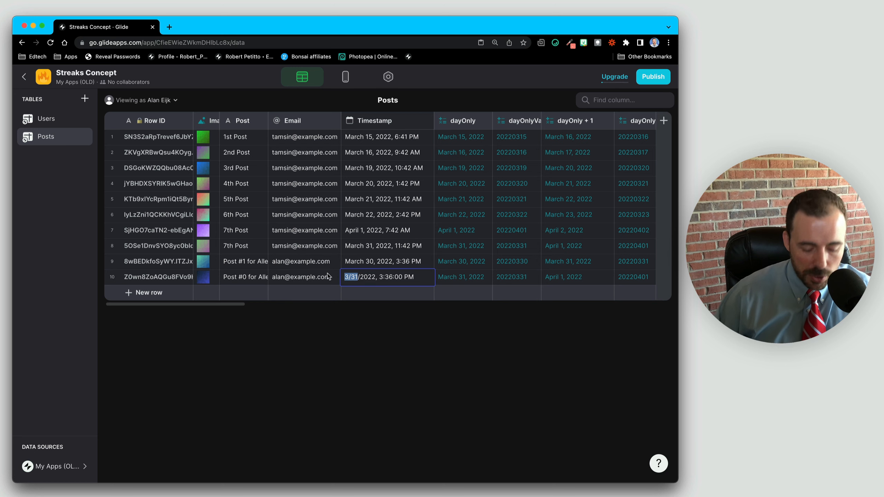
key(BackSpace)
text(29)
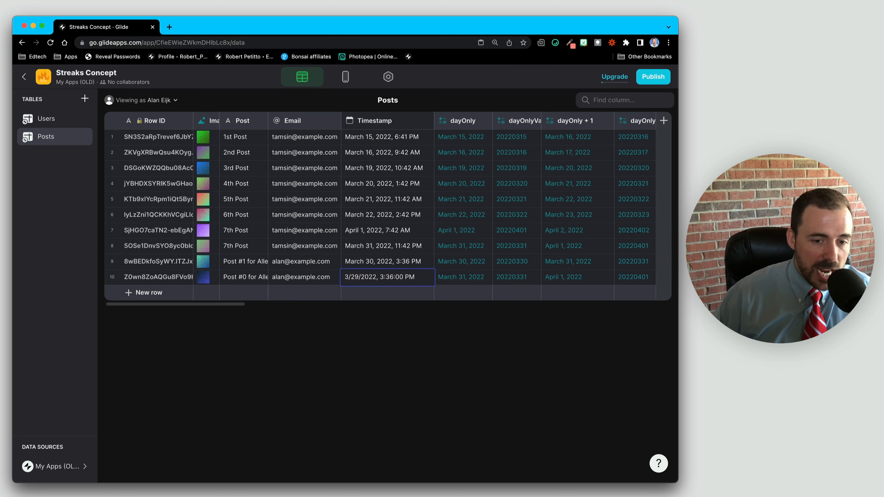
key(Return)
key(Up)
key(Up)
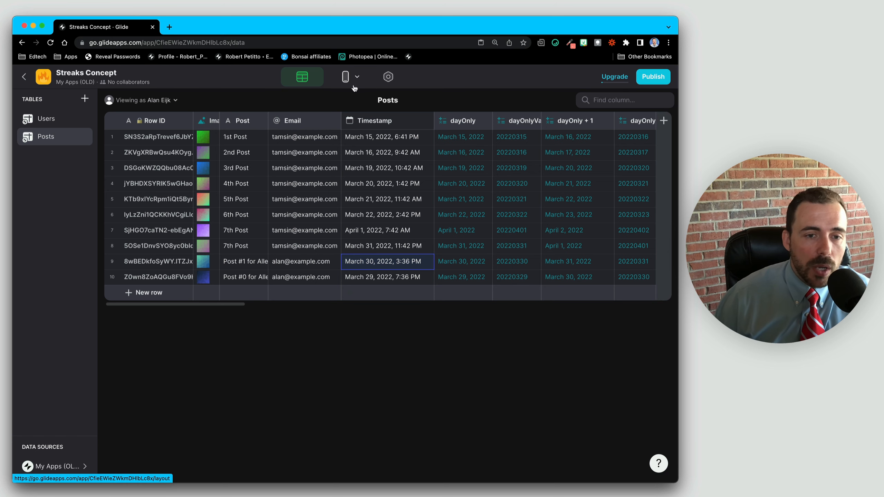
click(343, 81)
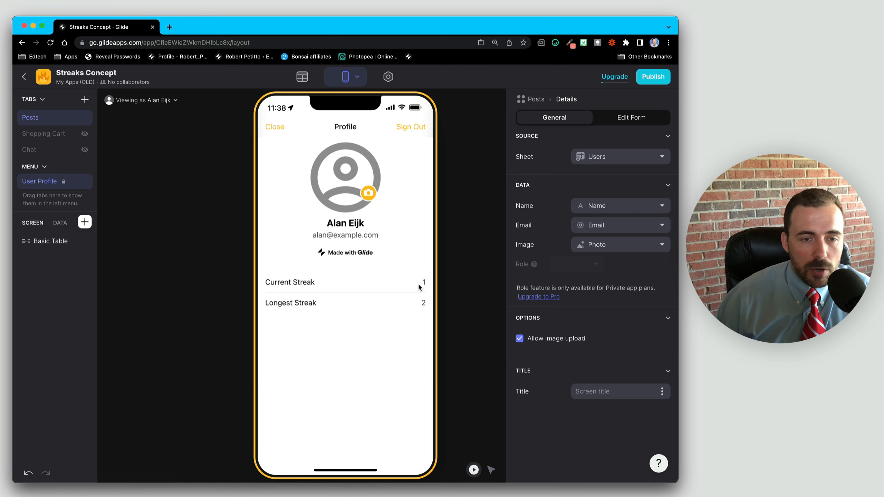
Step: Set the Else value of the Posts table's ifCurrentStreak column to 0, check the streak values on the profile screen, and close it
click(302, 77)
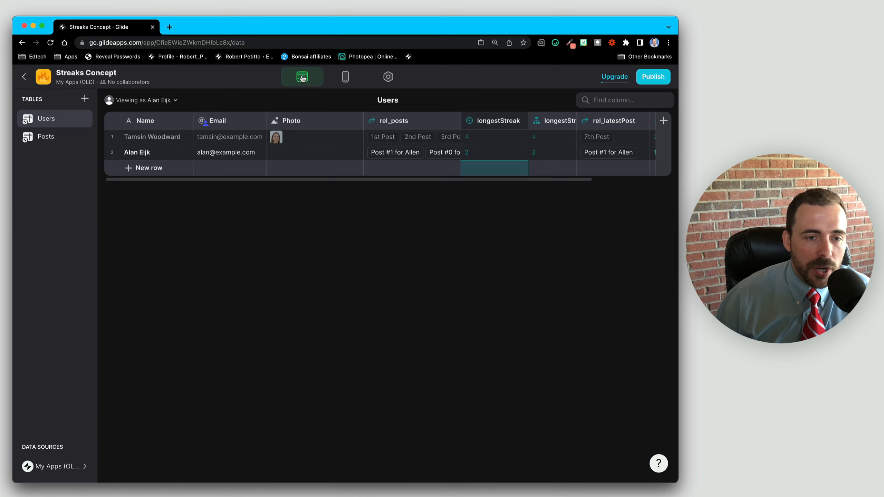
click(48, 136)
scroll(397, 153, right, 10)
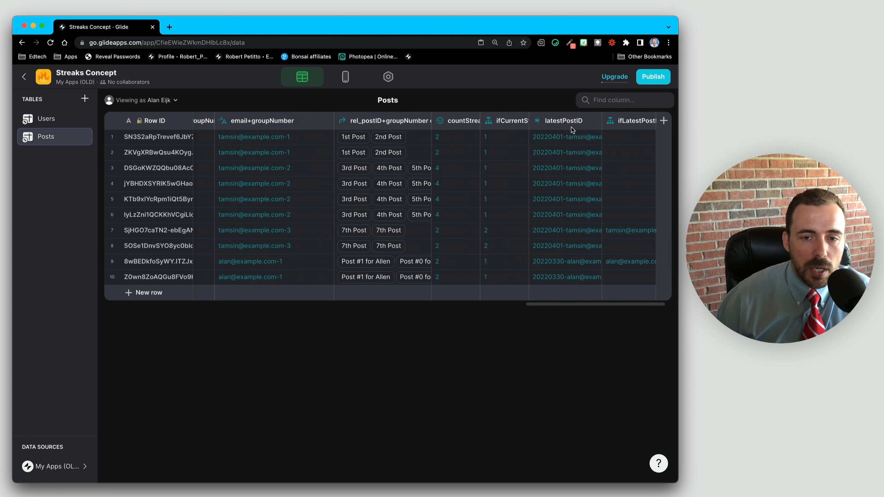
click(503, 121)
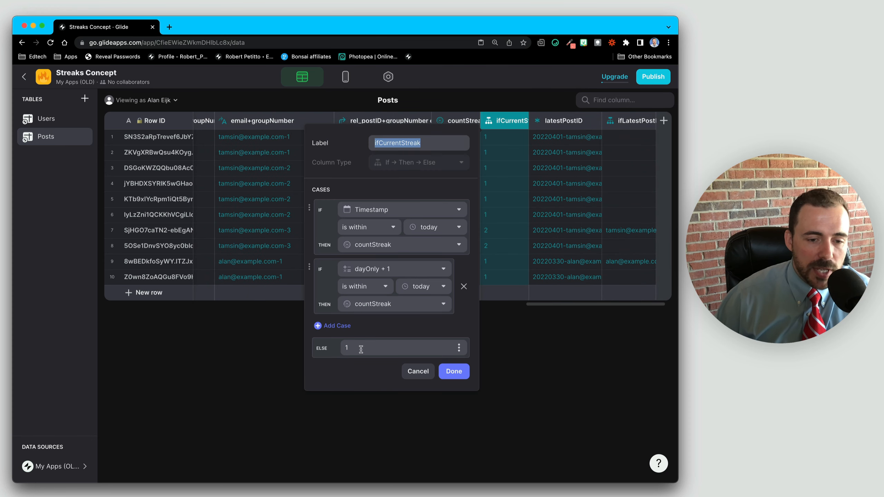
click(361, 349)
key(BackSpace)
text(0)
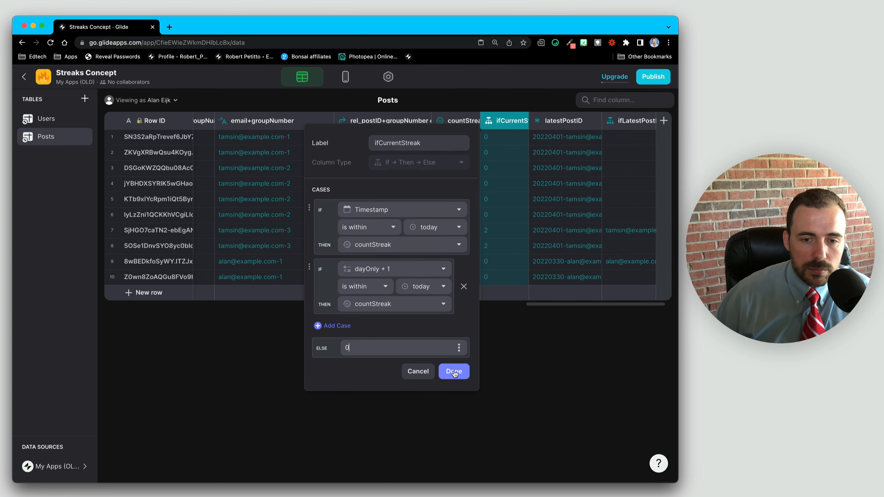
click(454, 372)
click(345, 85)
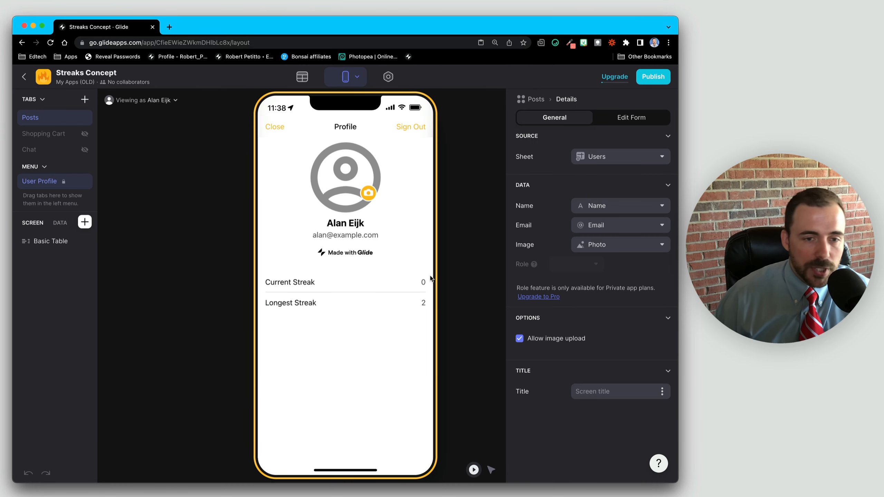
click(278, 129)
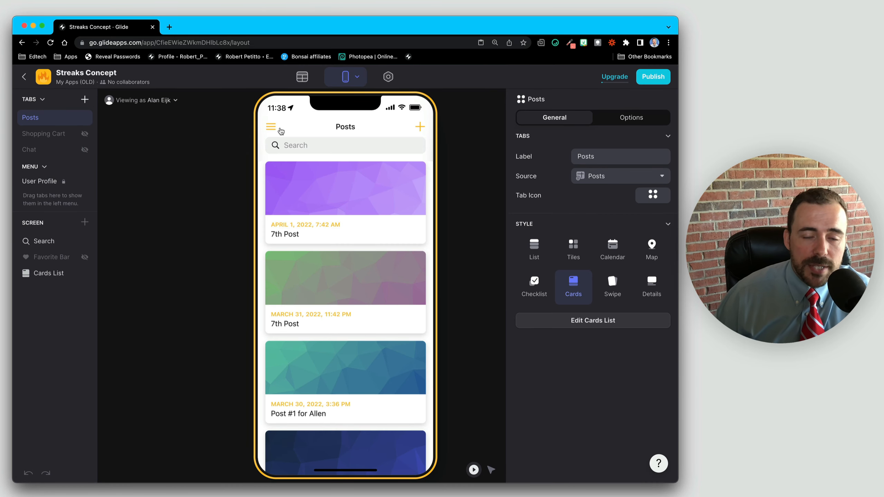